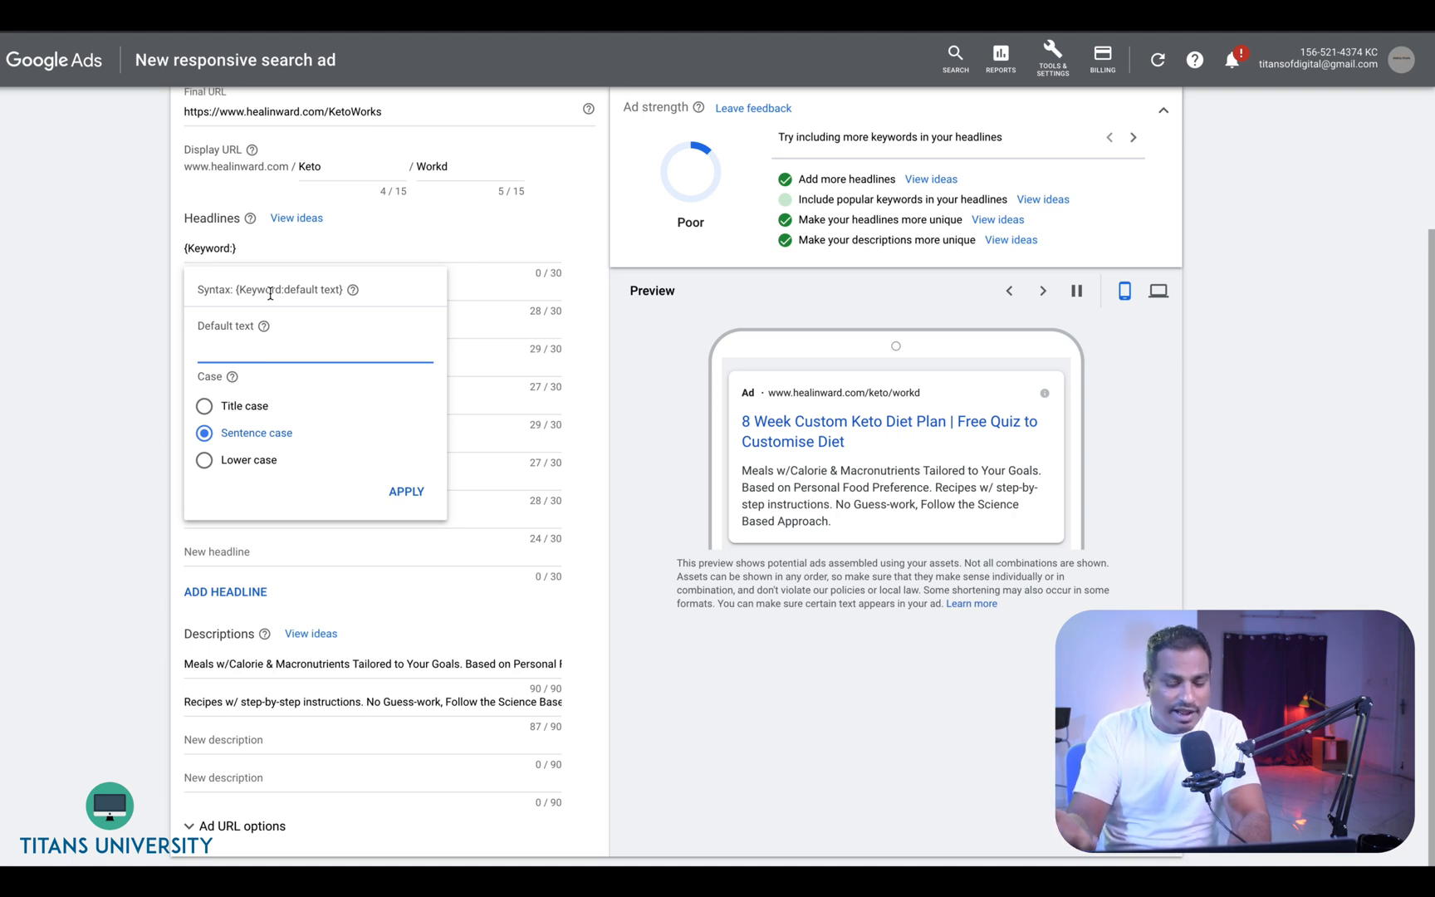
- Set the first headline's keyword insertion default text to Dell Printers Online and apply it
type("Dell Pri")
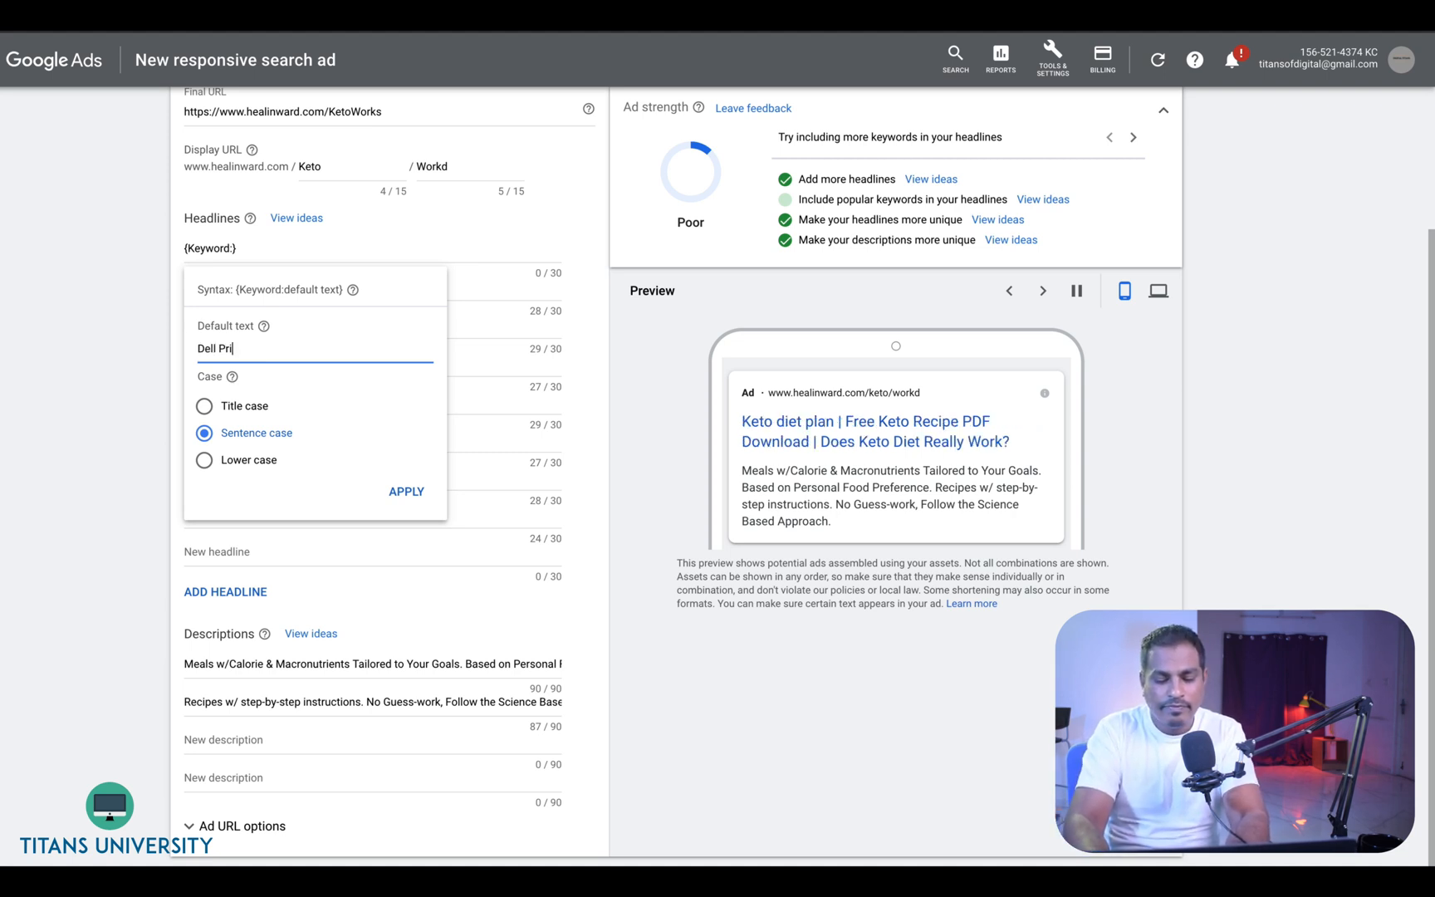
type("nters Online")
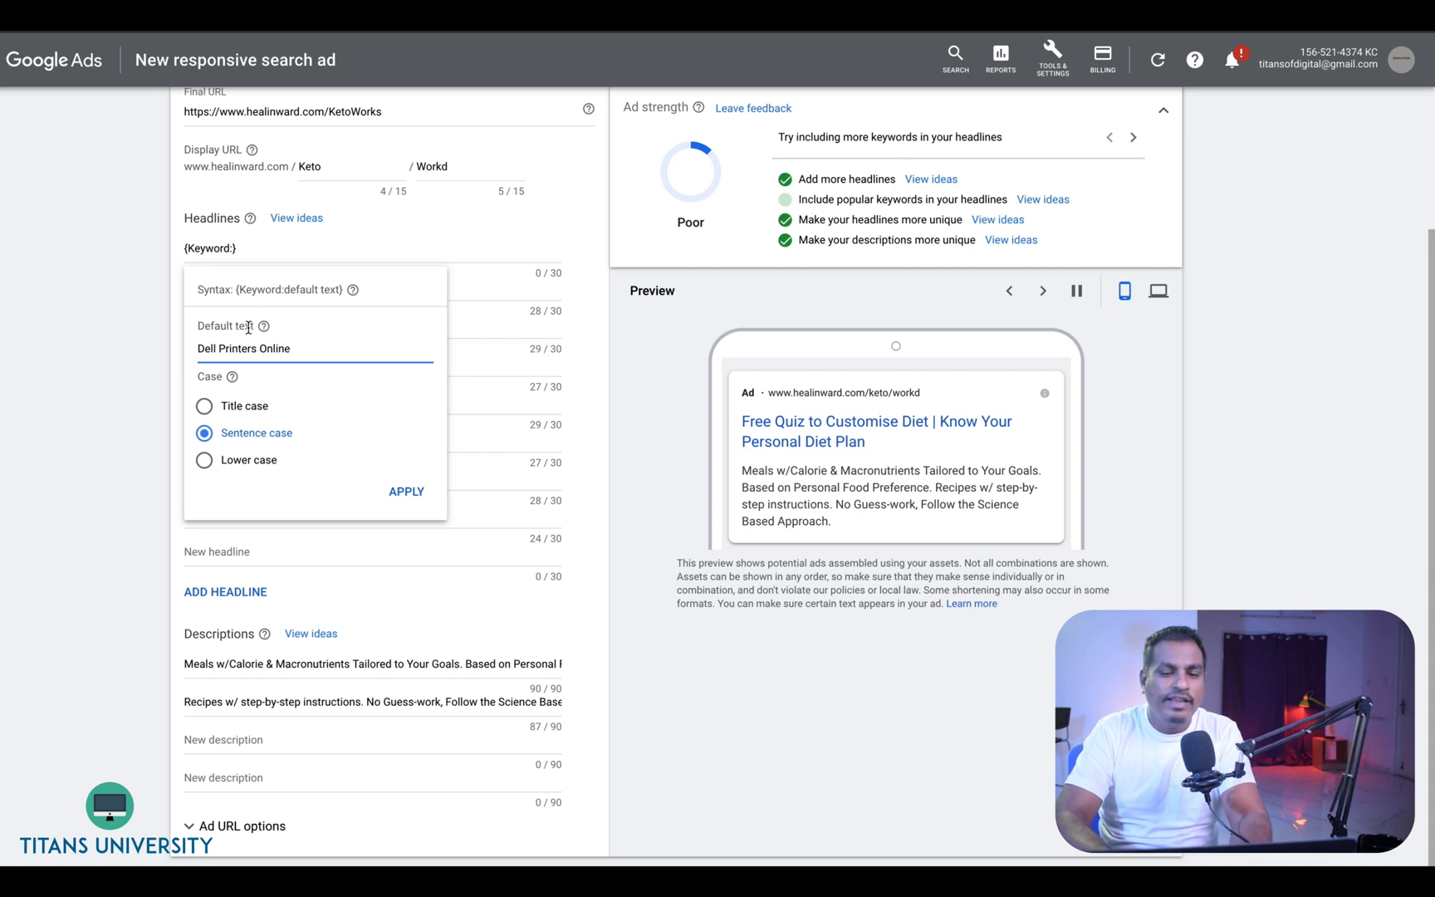
left_click(403, 491)
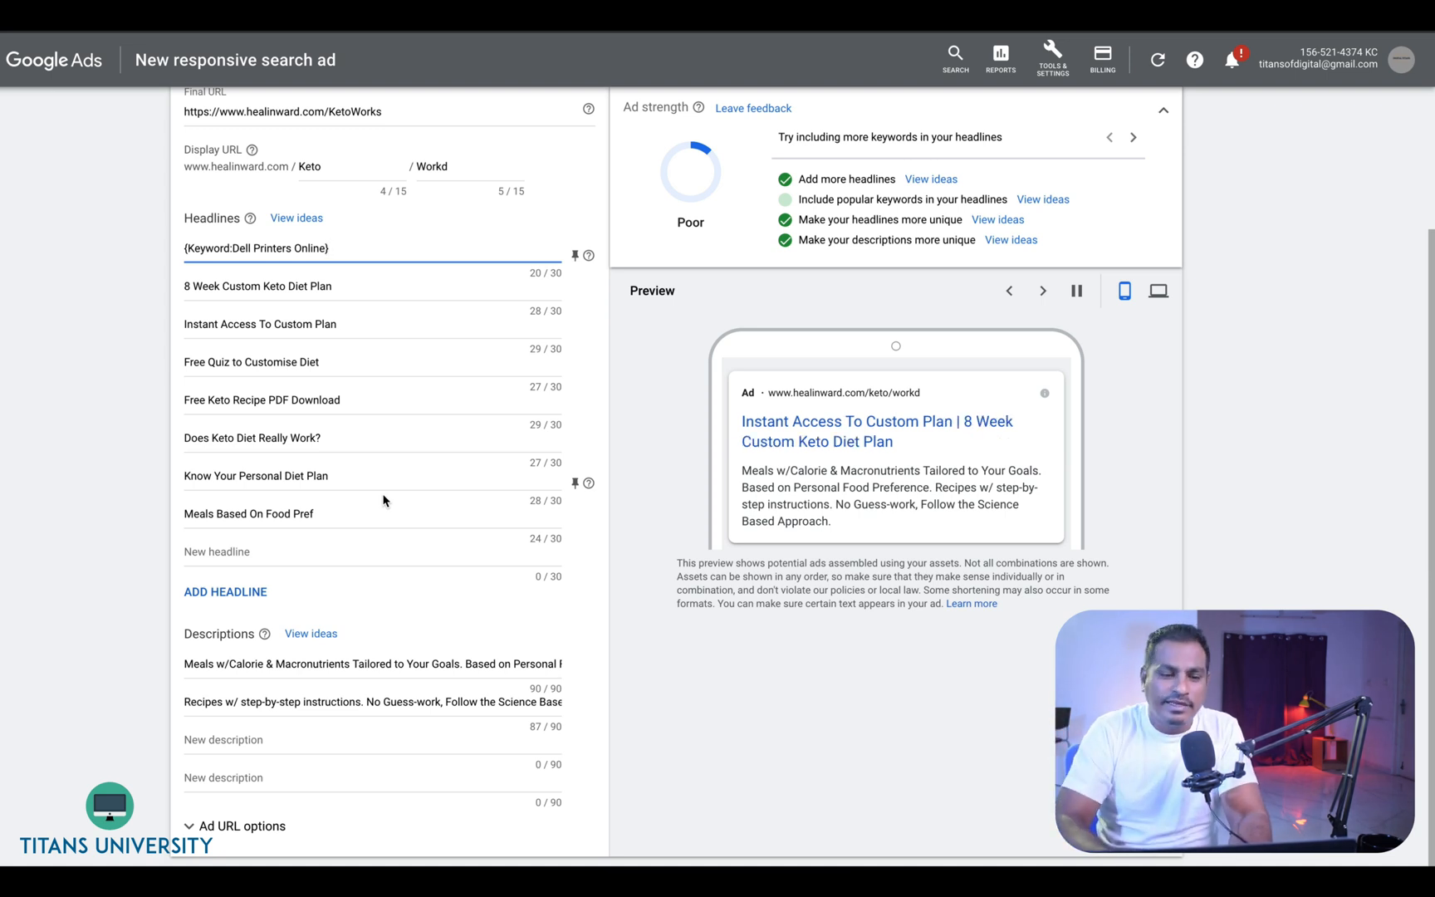
- Replace the second headline with "Deal Ends in" followed by a Countdown insertion
triple_click(366, 293)
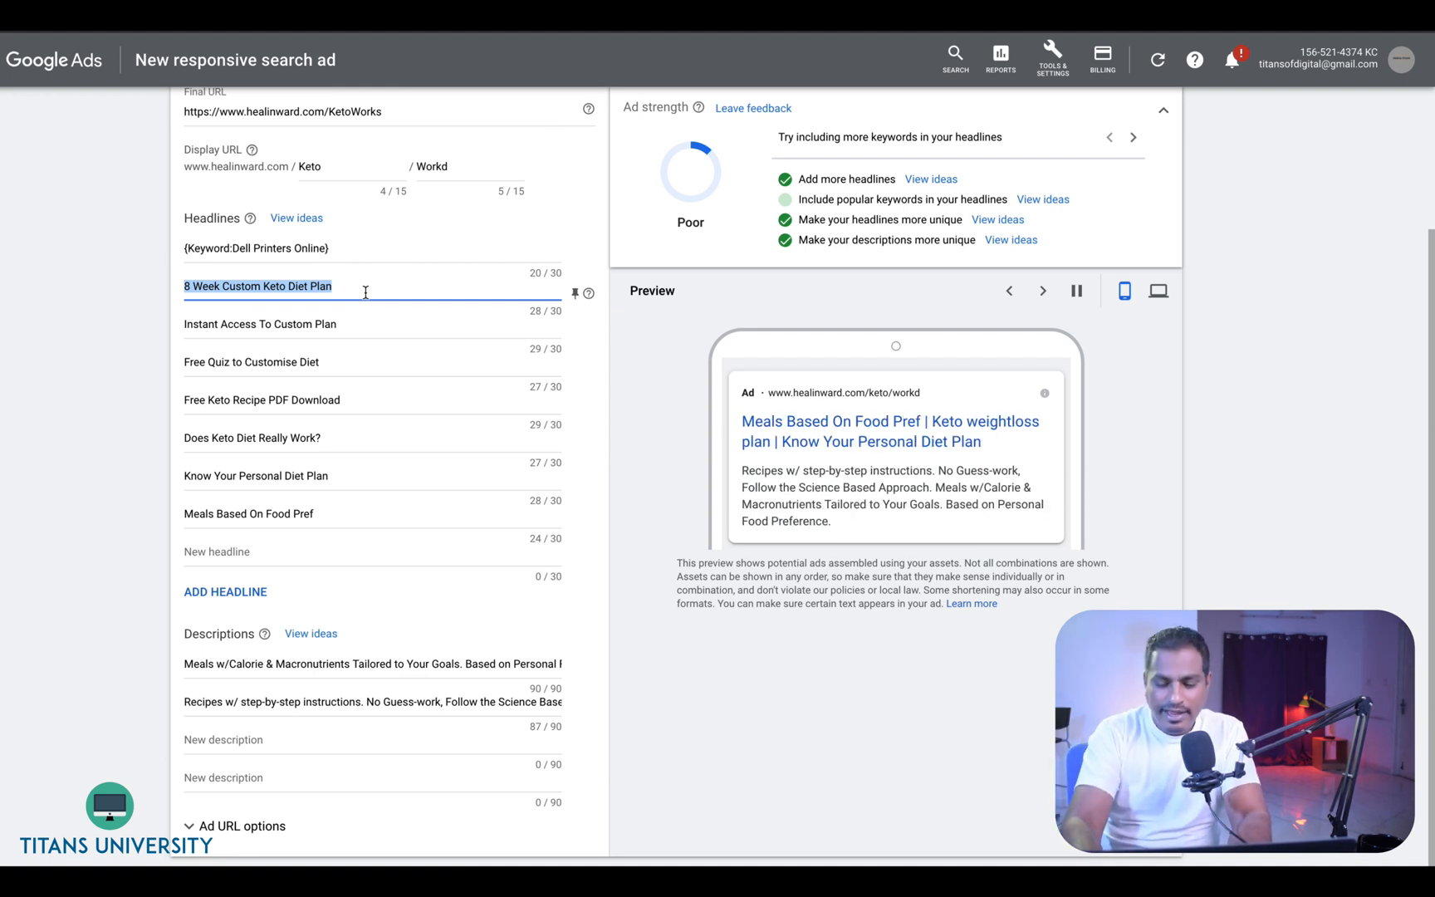
type("{")
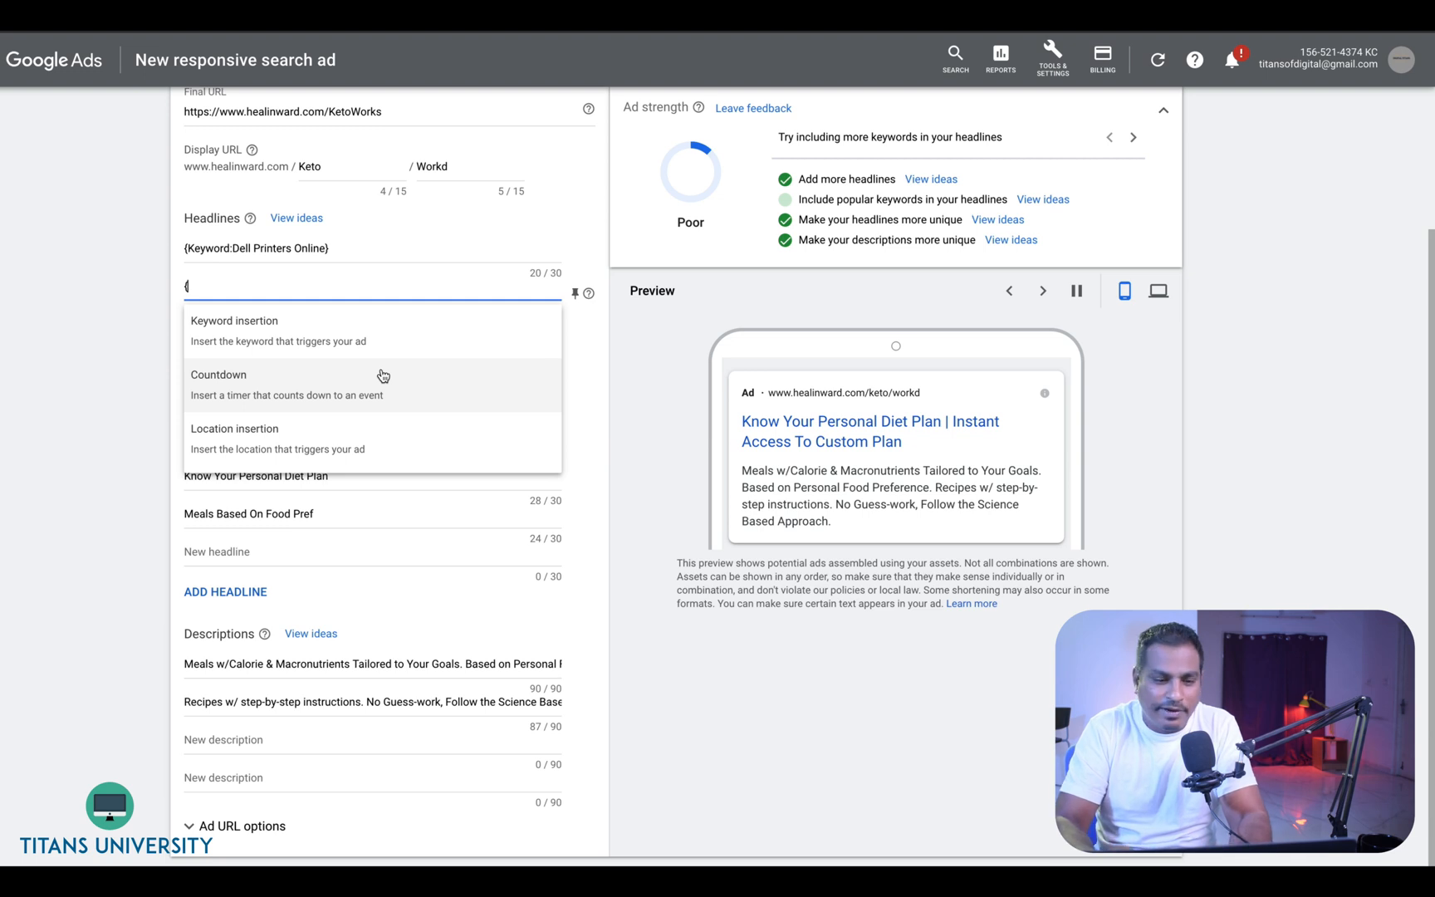
key("Escape")
key("BackSpace")
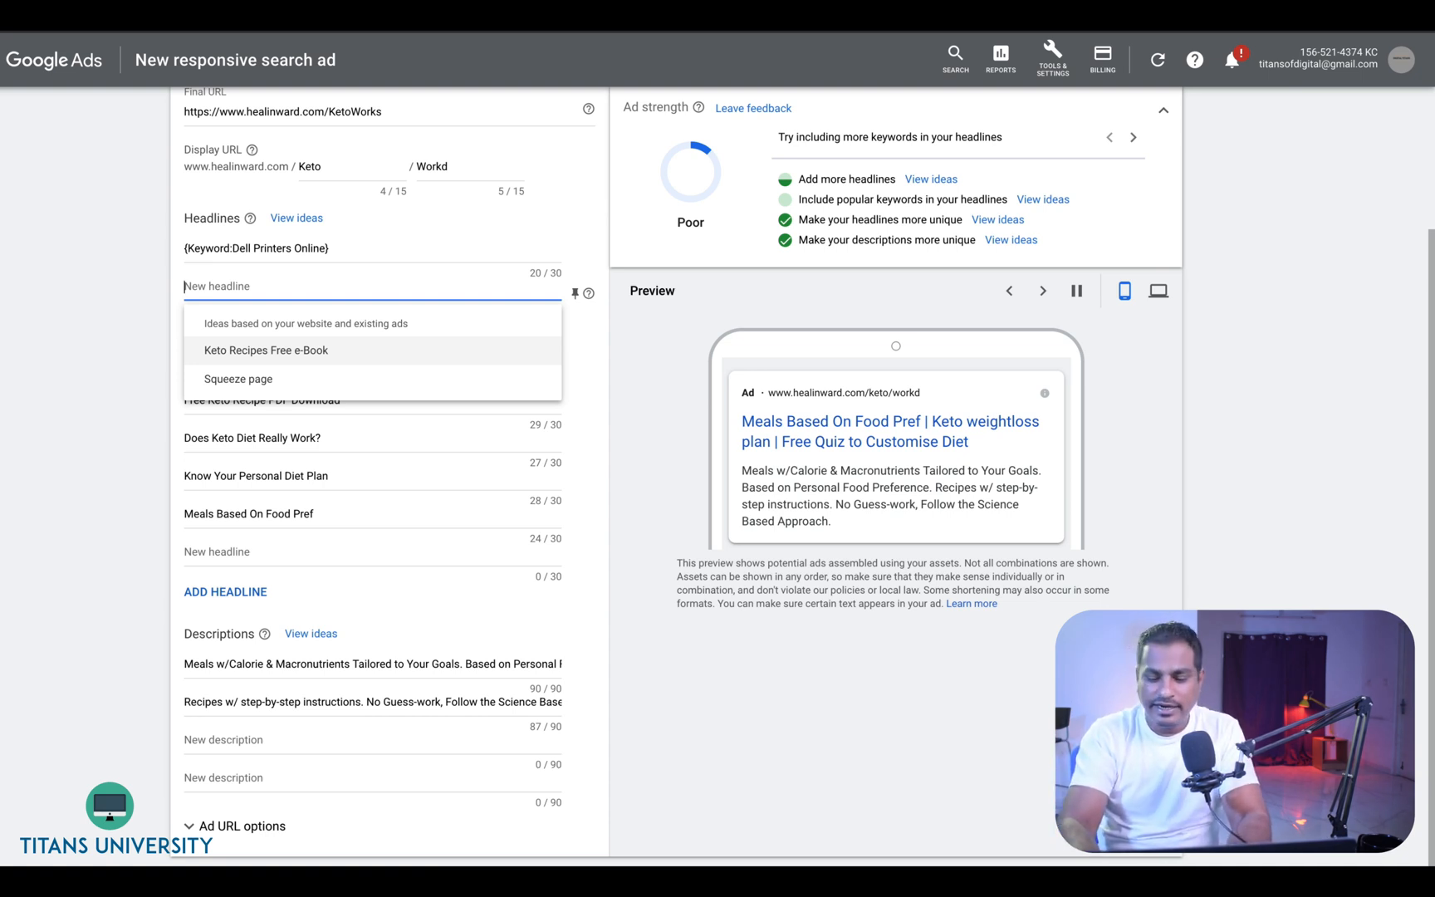
type("Dea")
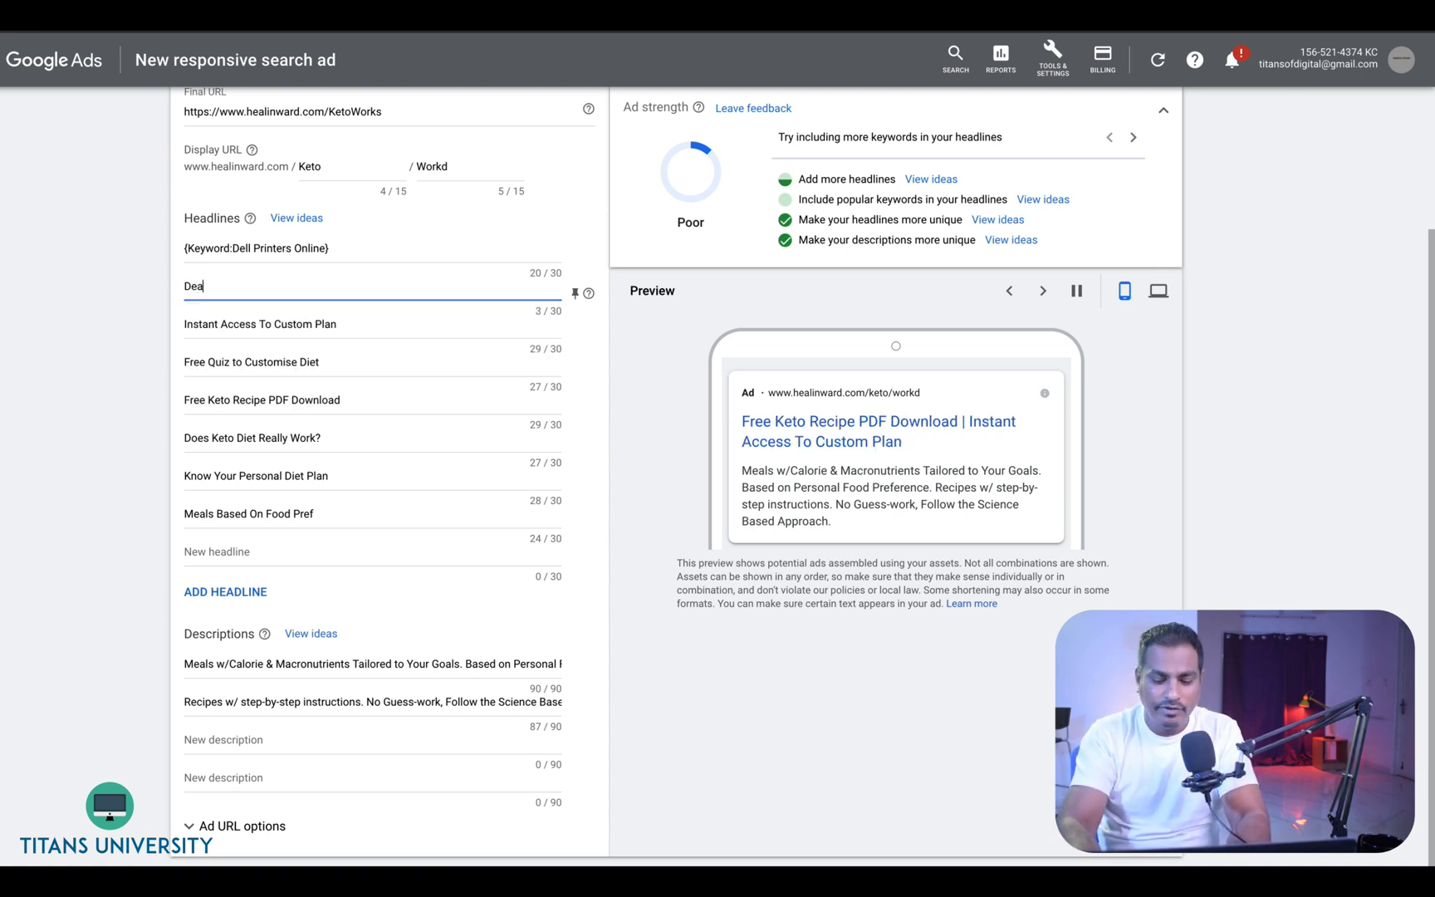
type("l Ends in")
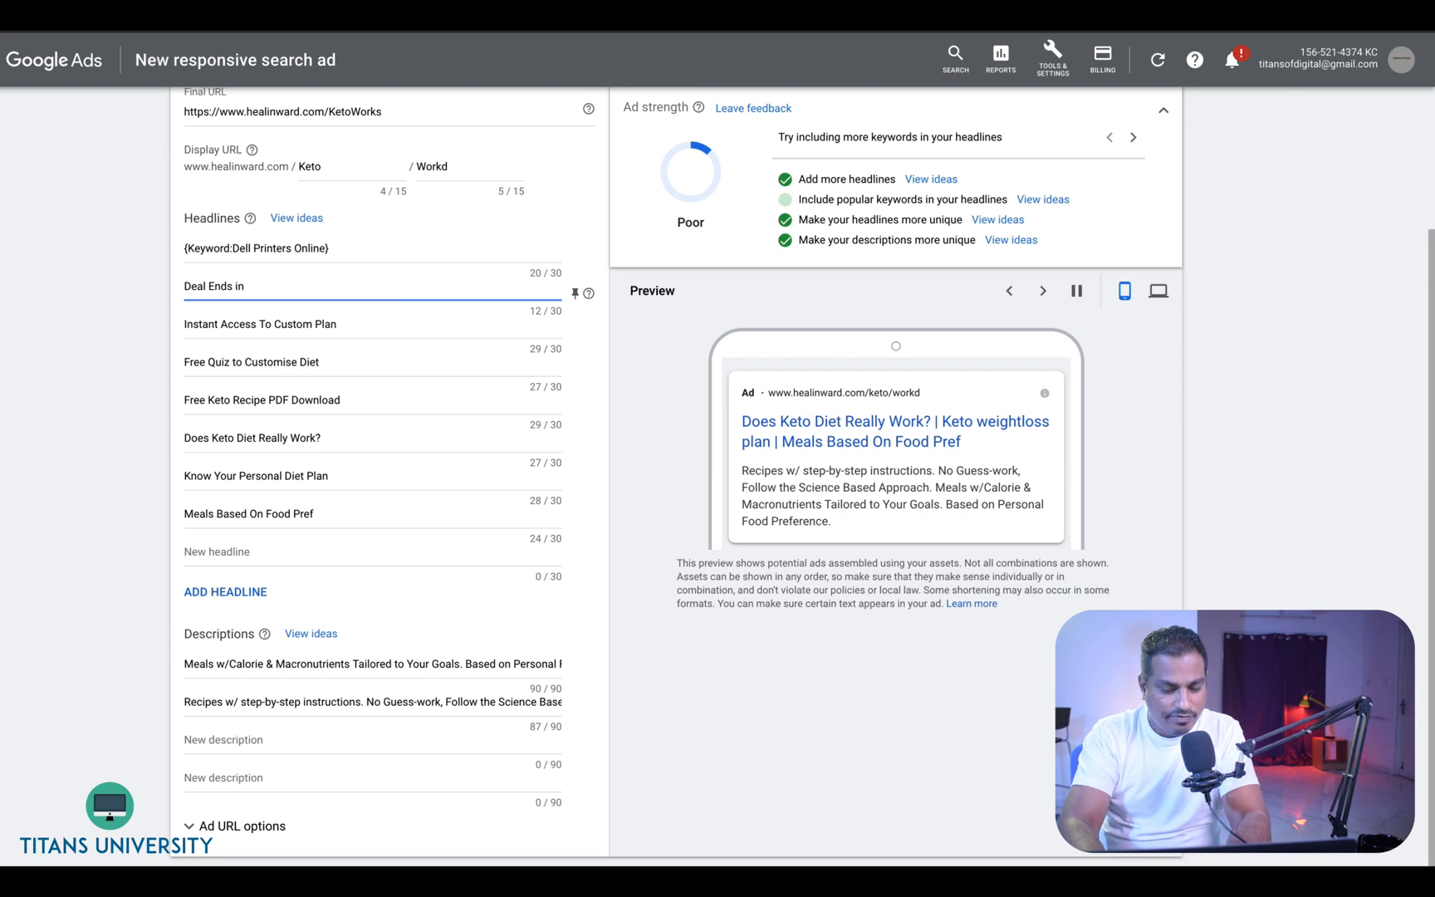
type(" {")
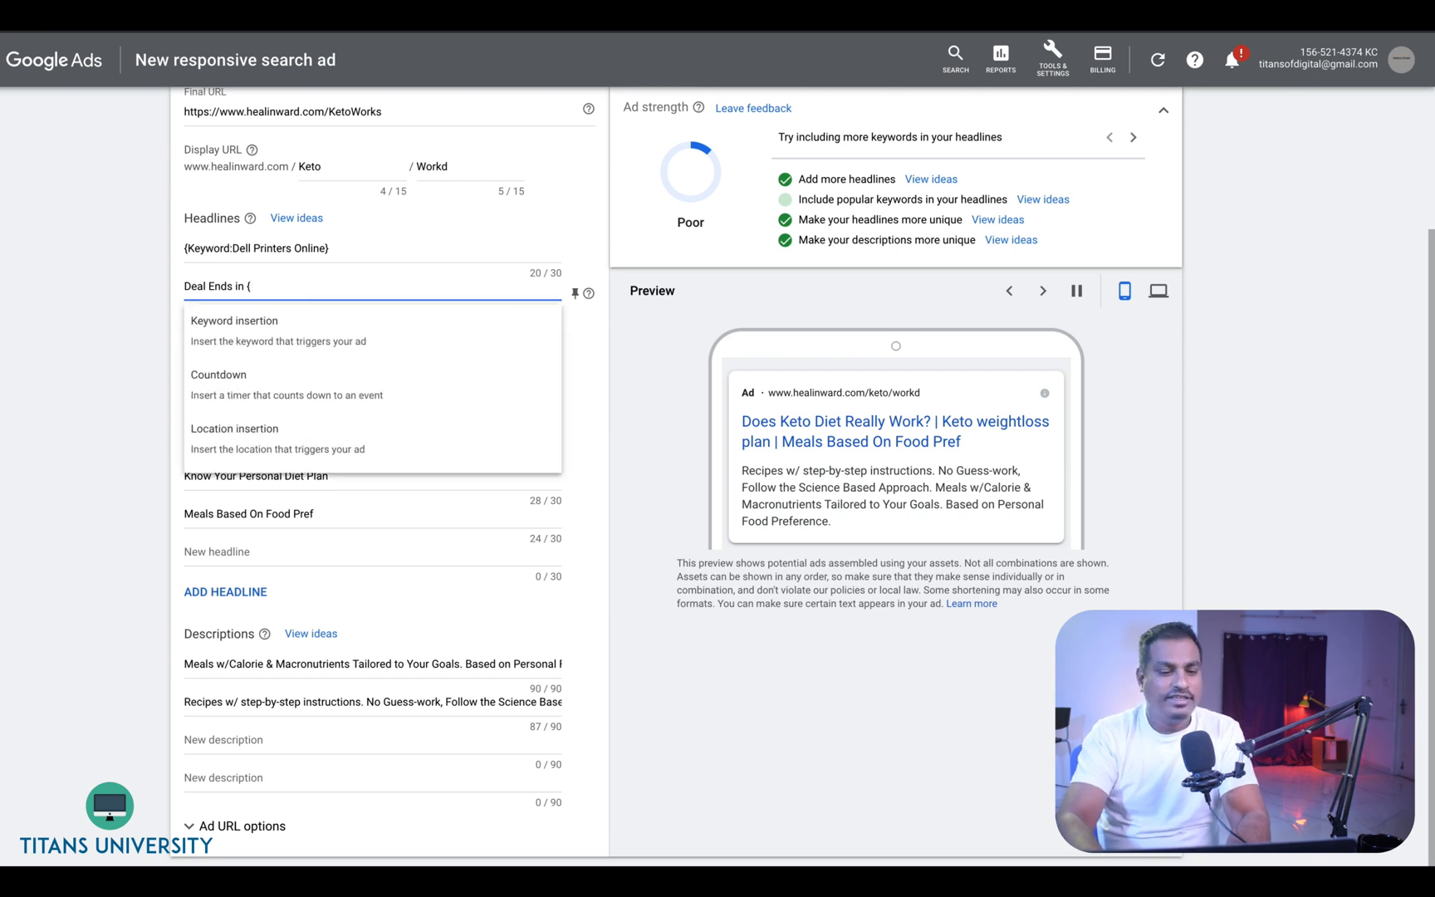
left_click(298, 375)
- Try setting the countdown end date to Mar 13, 2021 and leave the countdown settings without applying
mouse_move(299, 376)
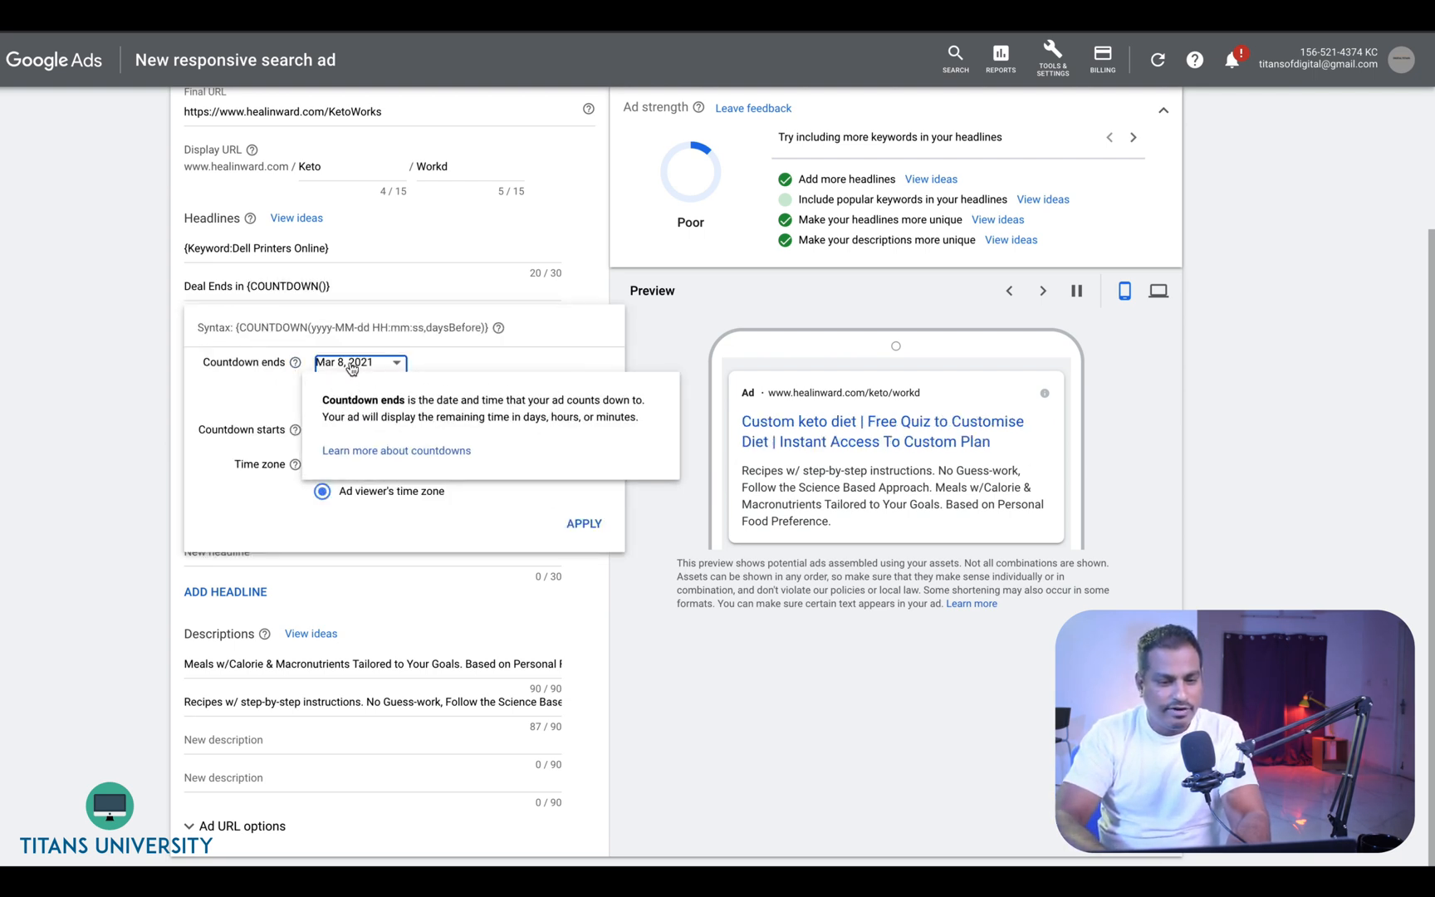
left_click(351, 366)
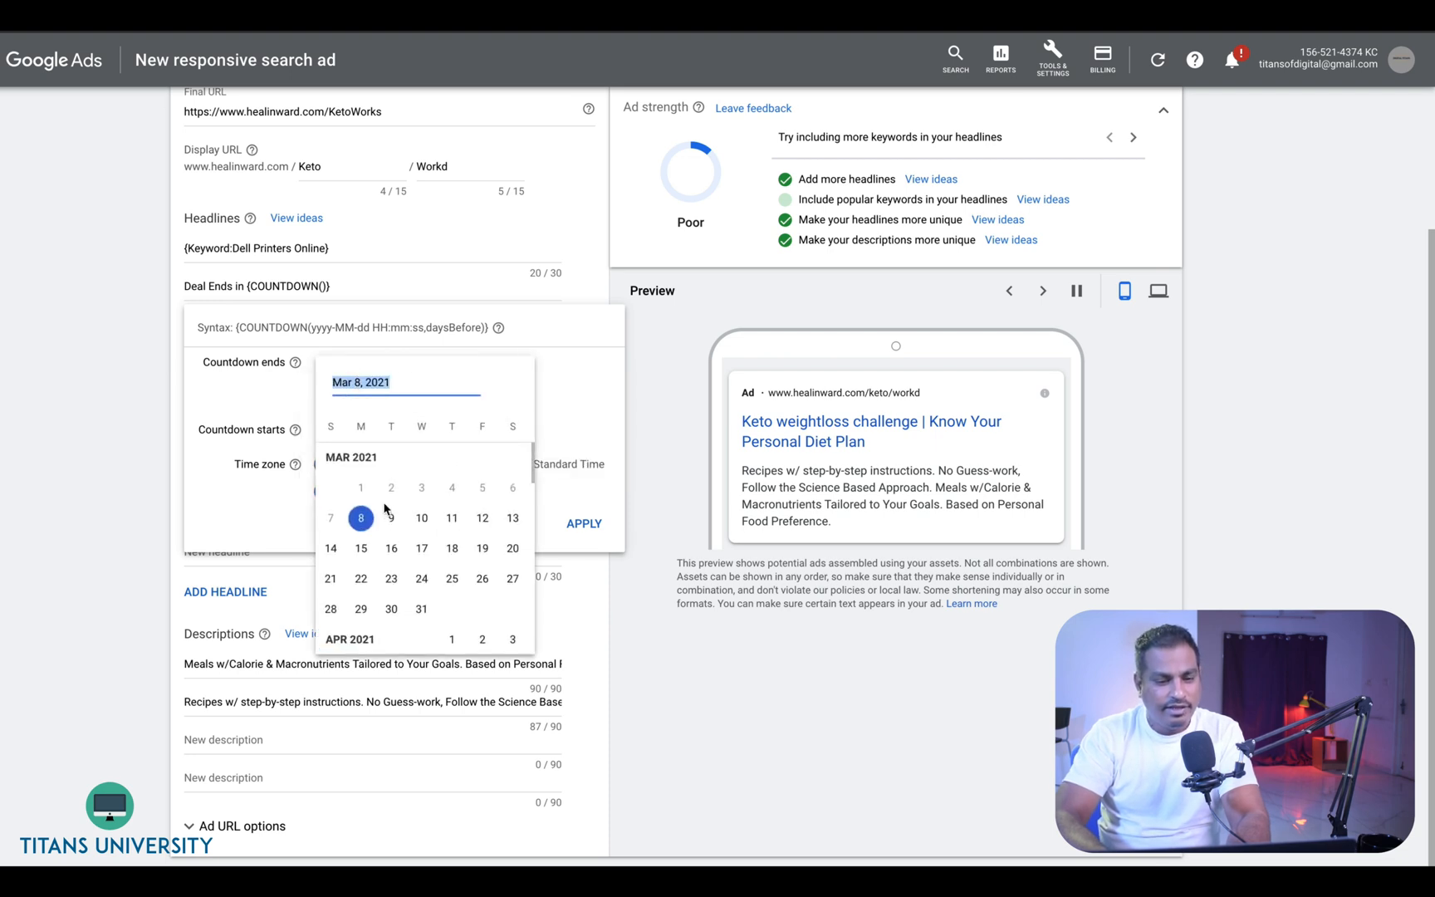
left_click(515, 515)
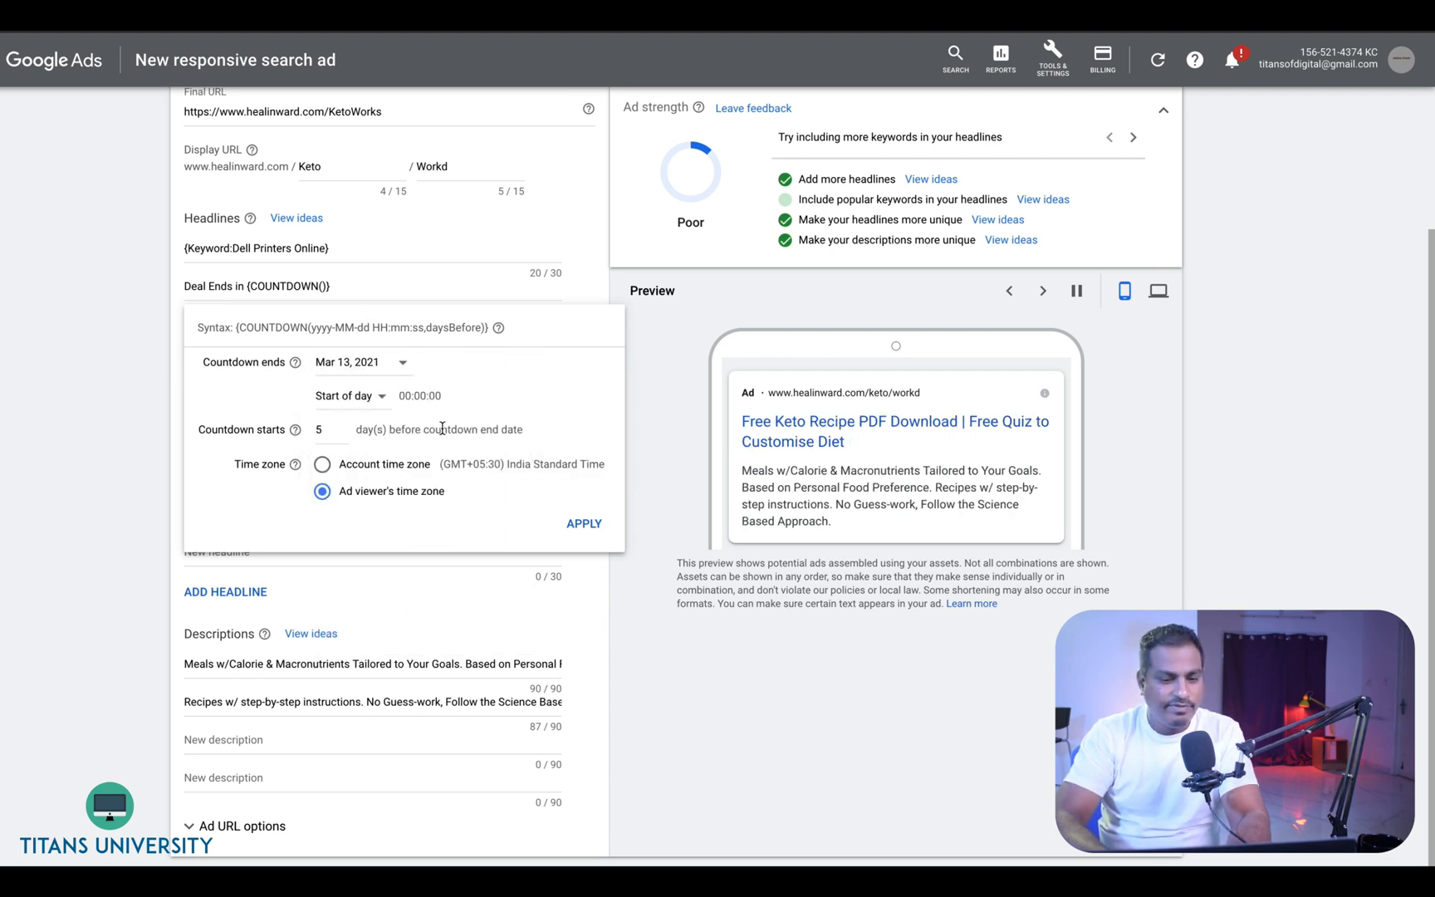
left_click(382, 283)
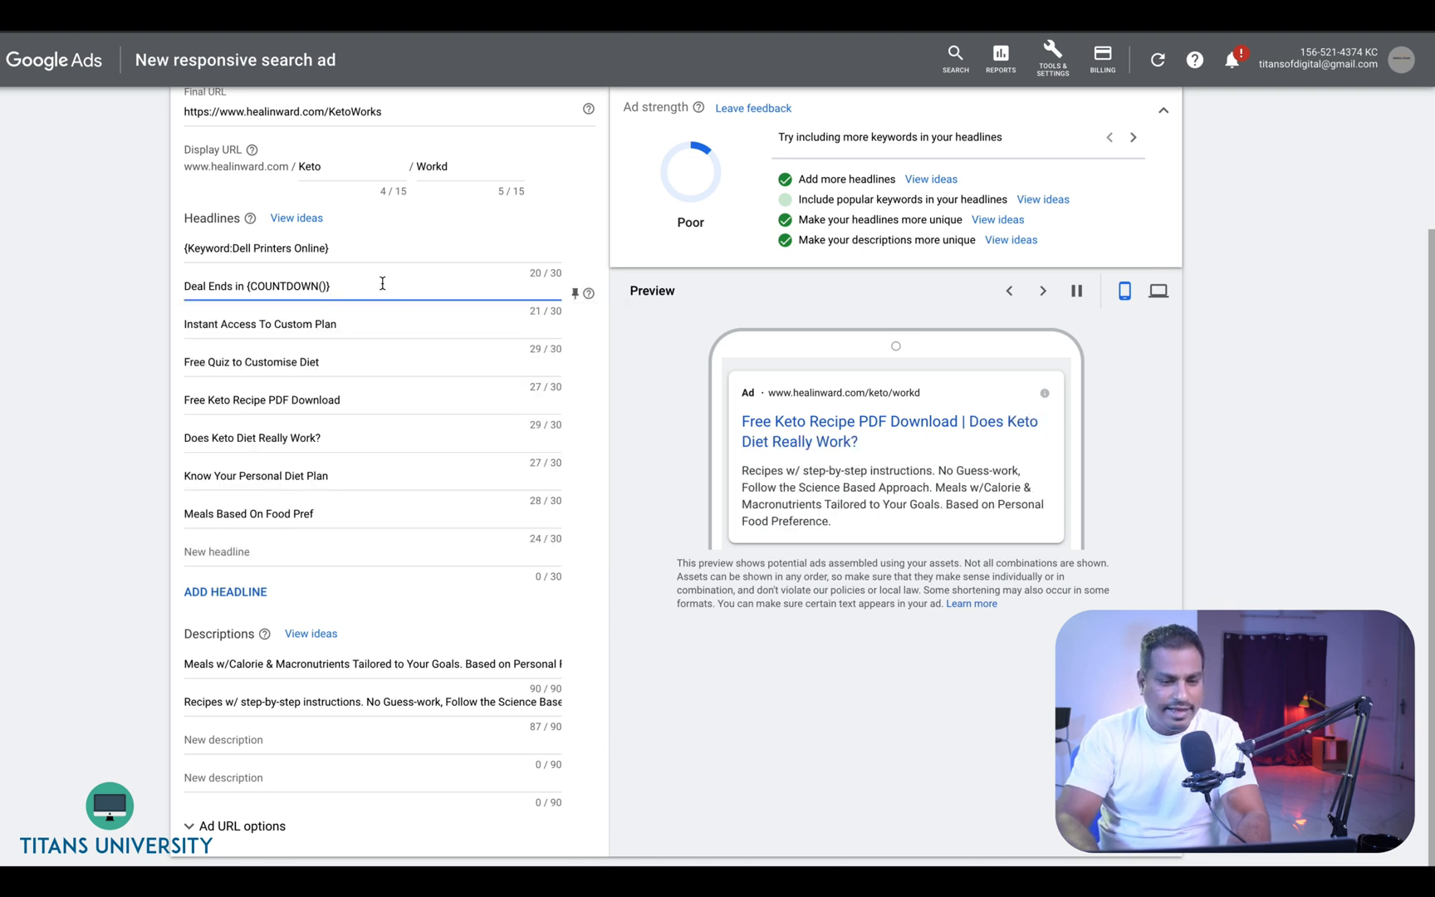
- Append the word Days after the countdown in the second headline
type("Days")
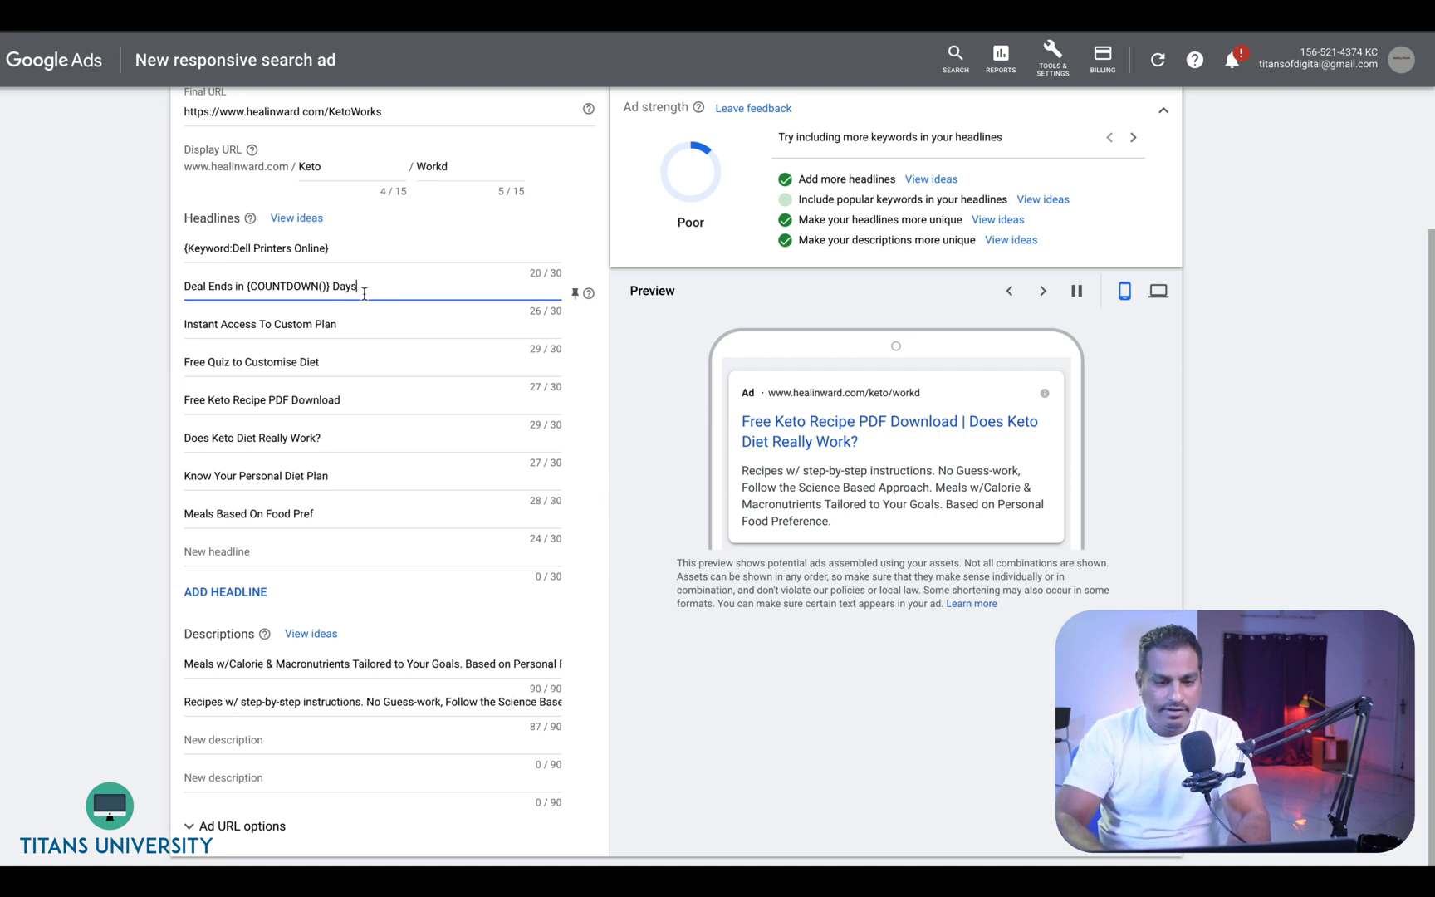
left_click(335, 325)
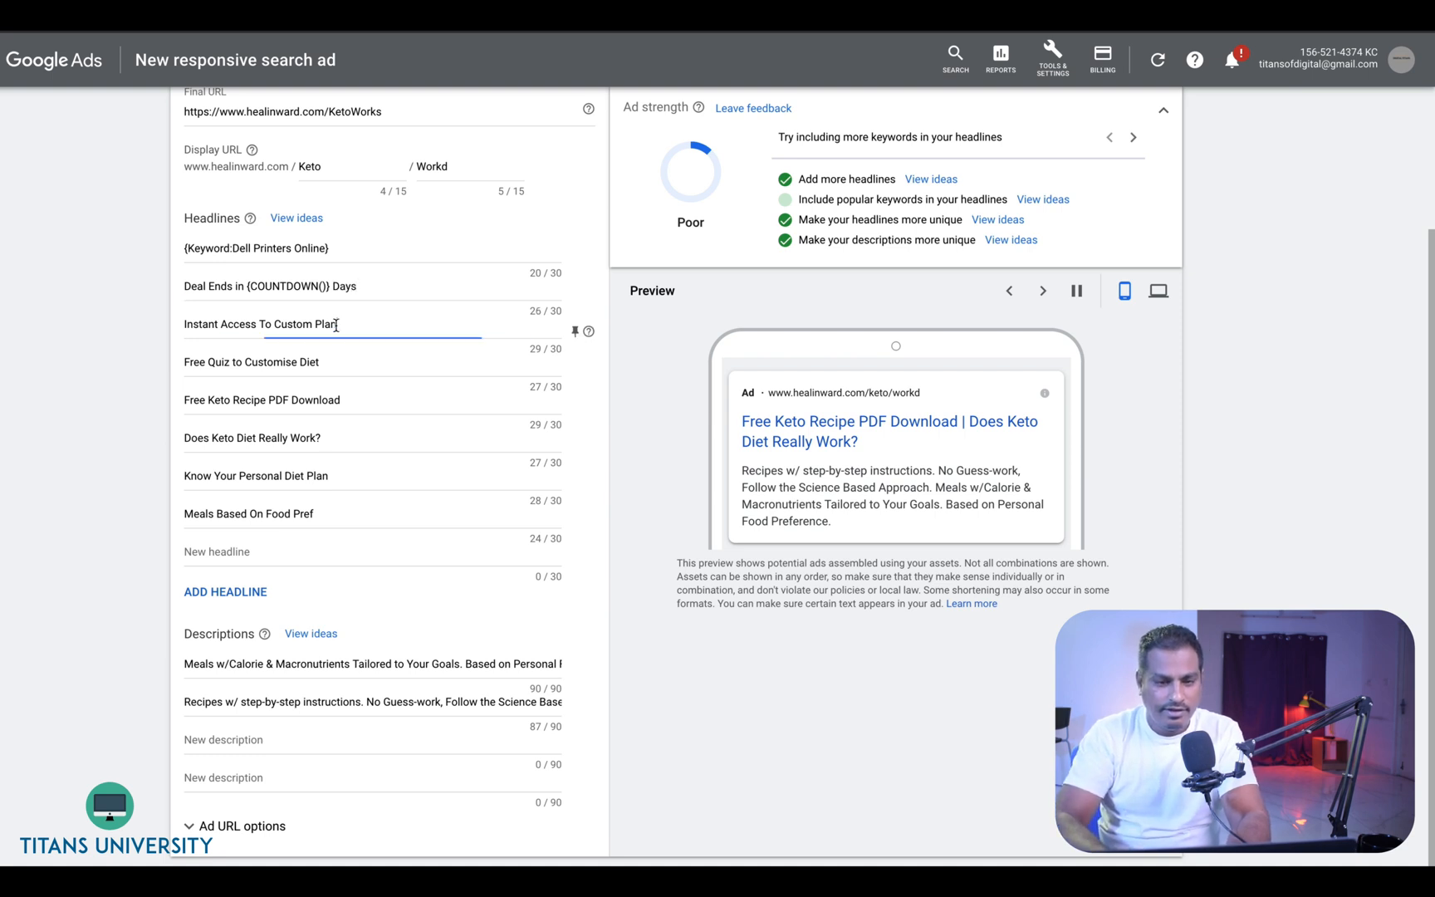
left_click(374, 274)
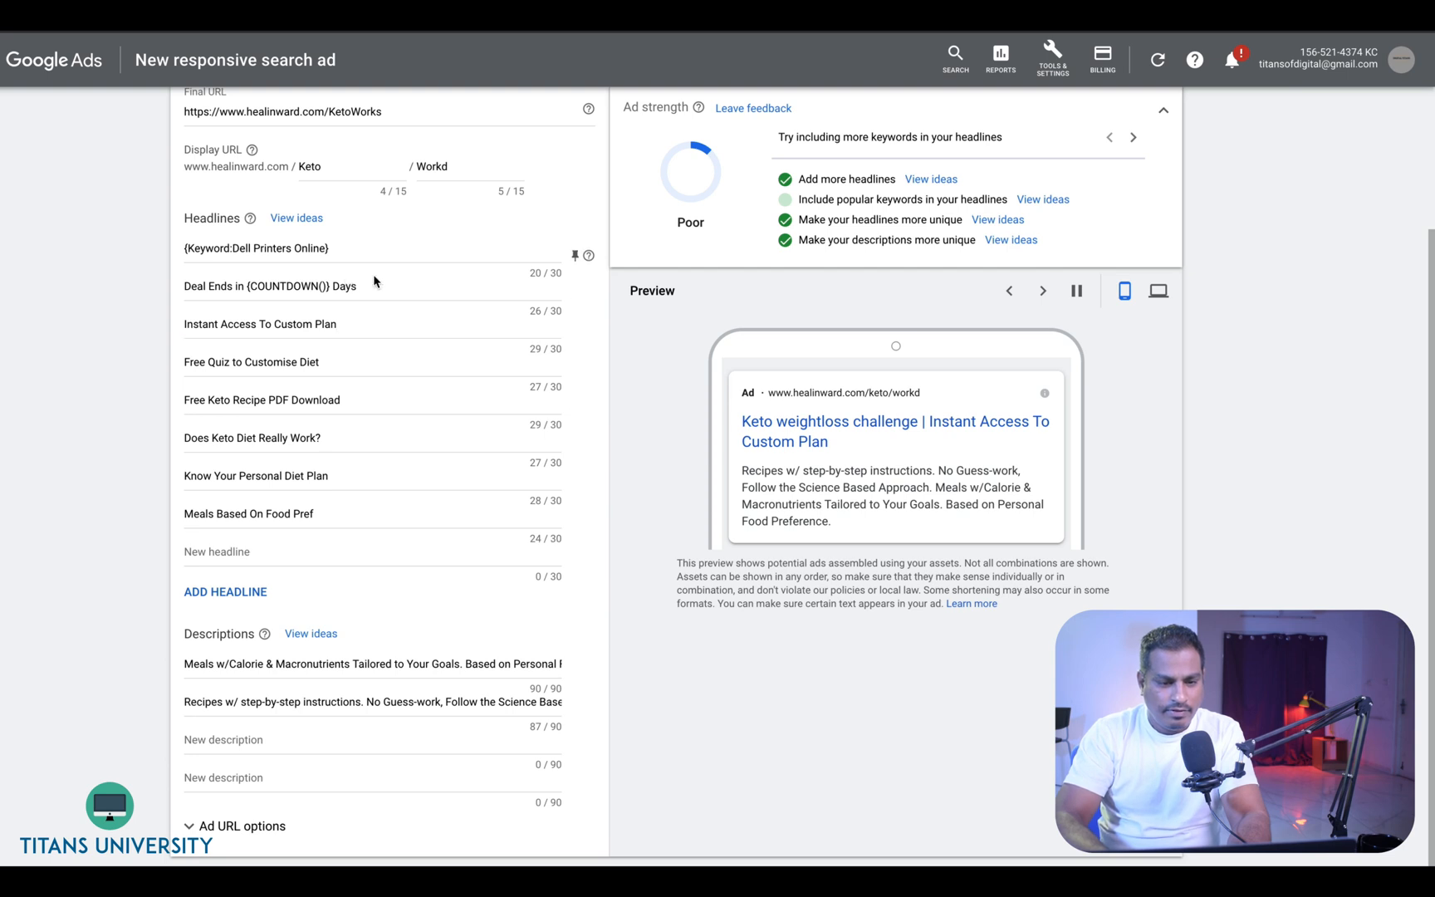
left_click(377, 291)
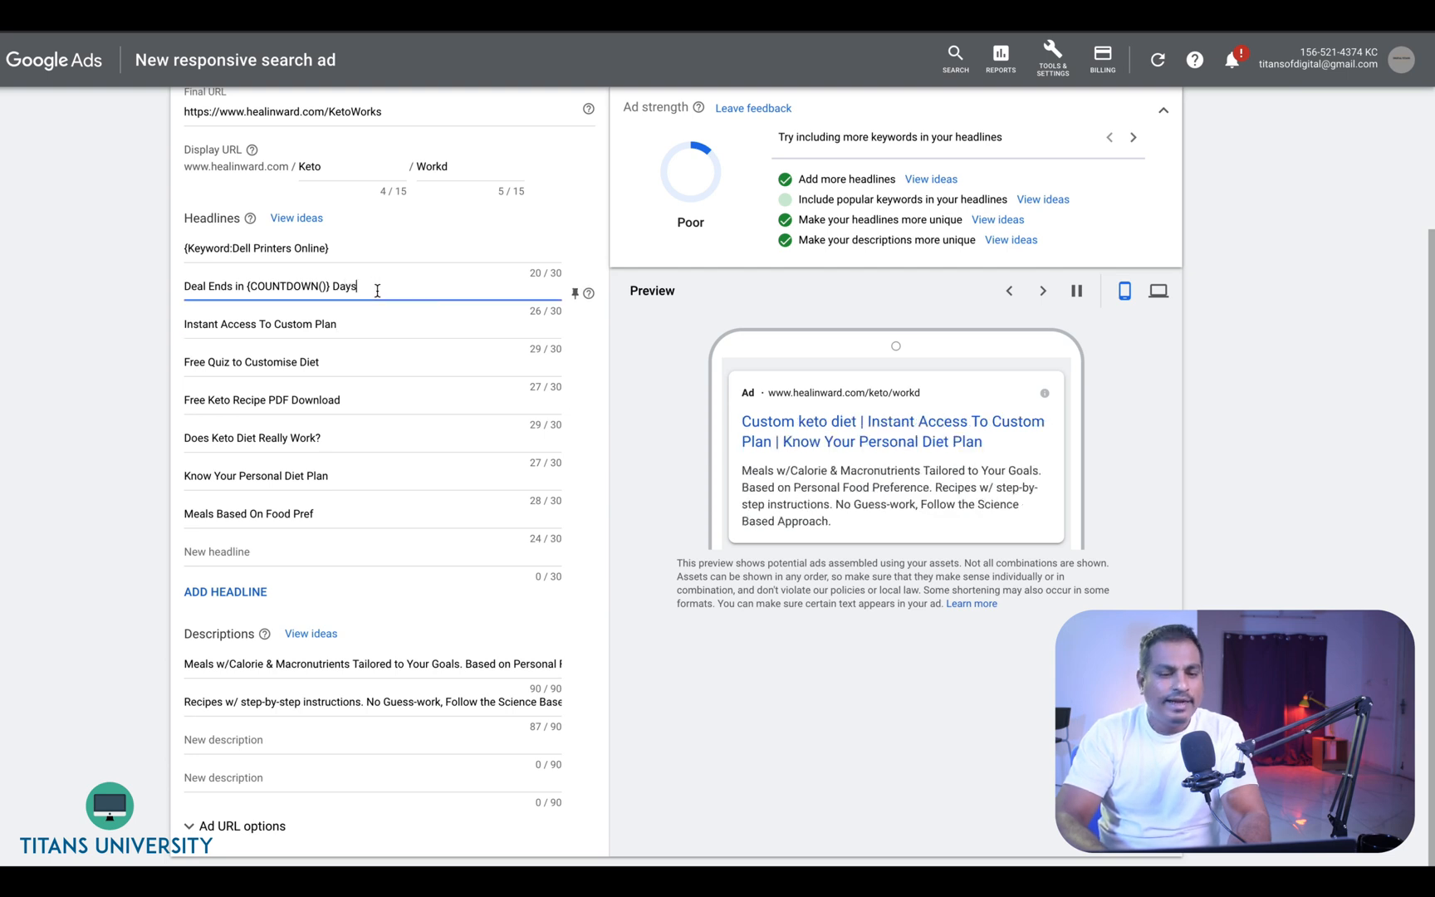
- Replace the third headline's text with a Location insertion
double_click(365, 325)
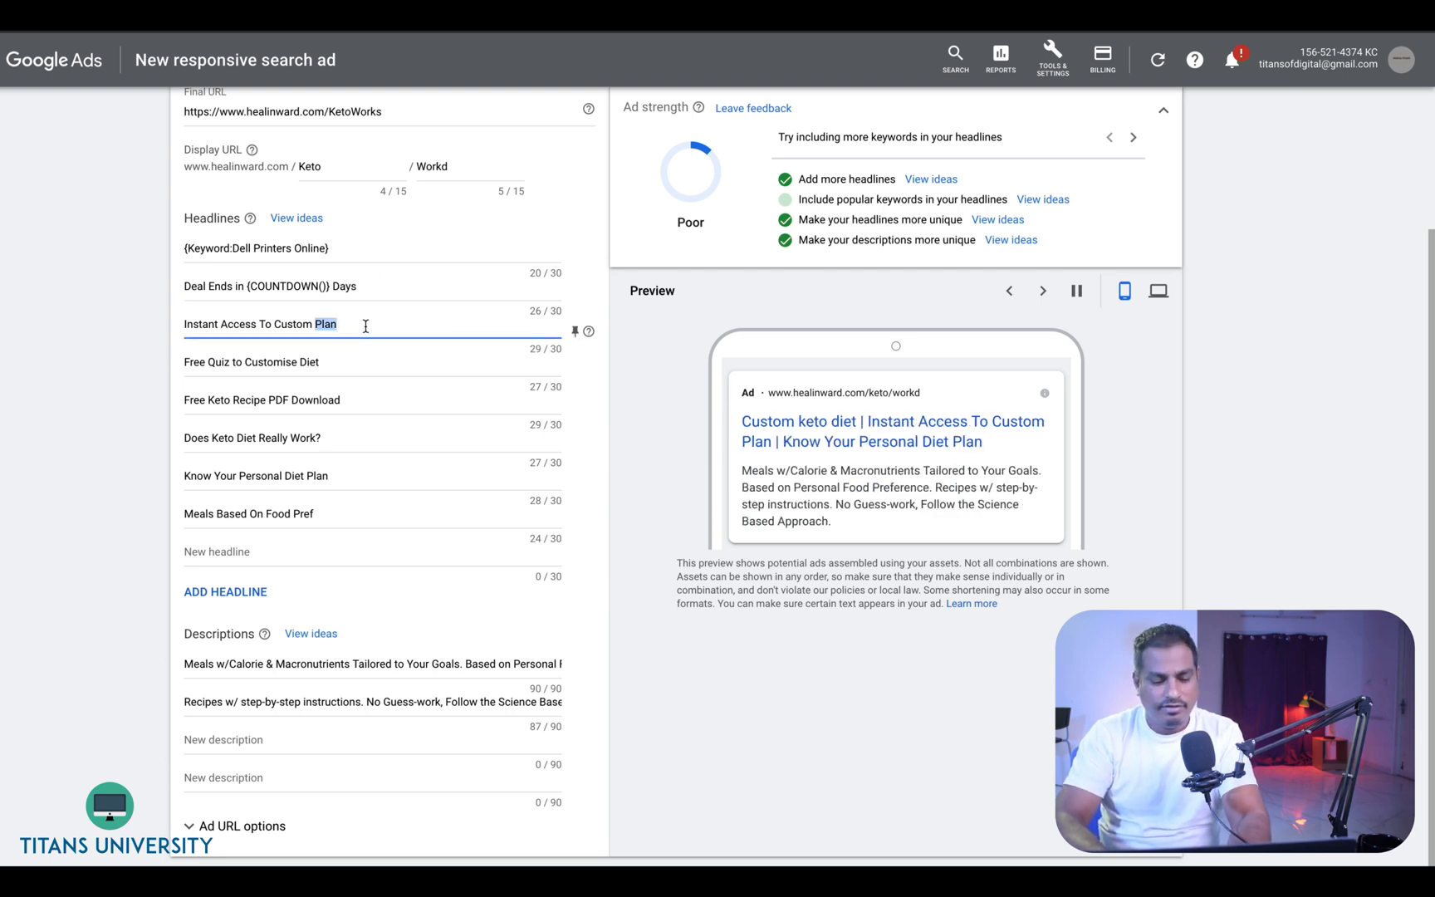
key("ctrl+a")
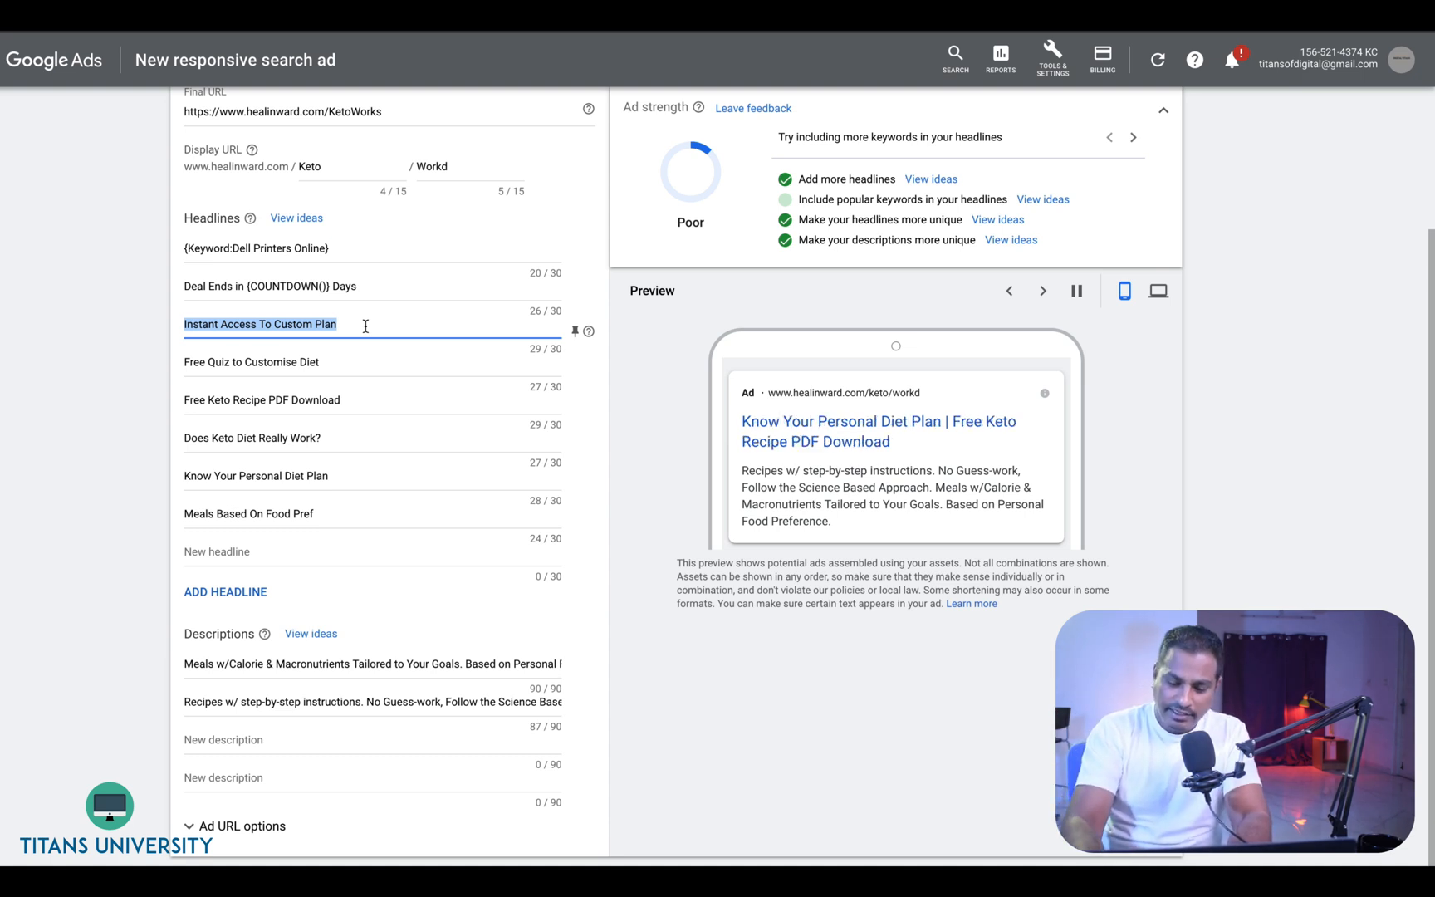
type("{")
left_click(352, 475)
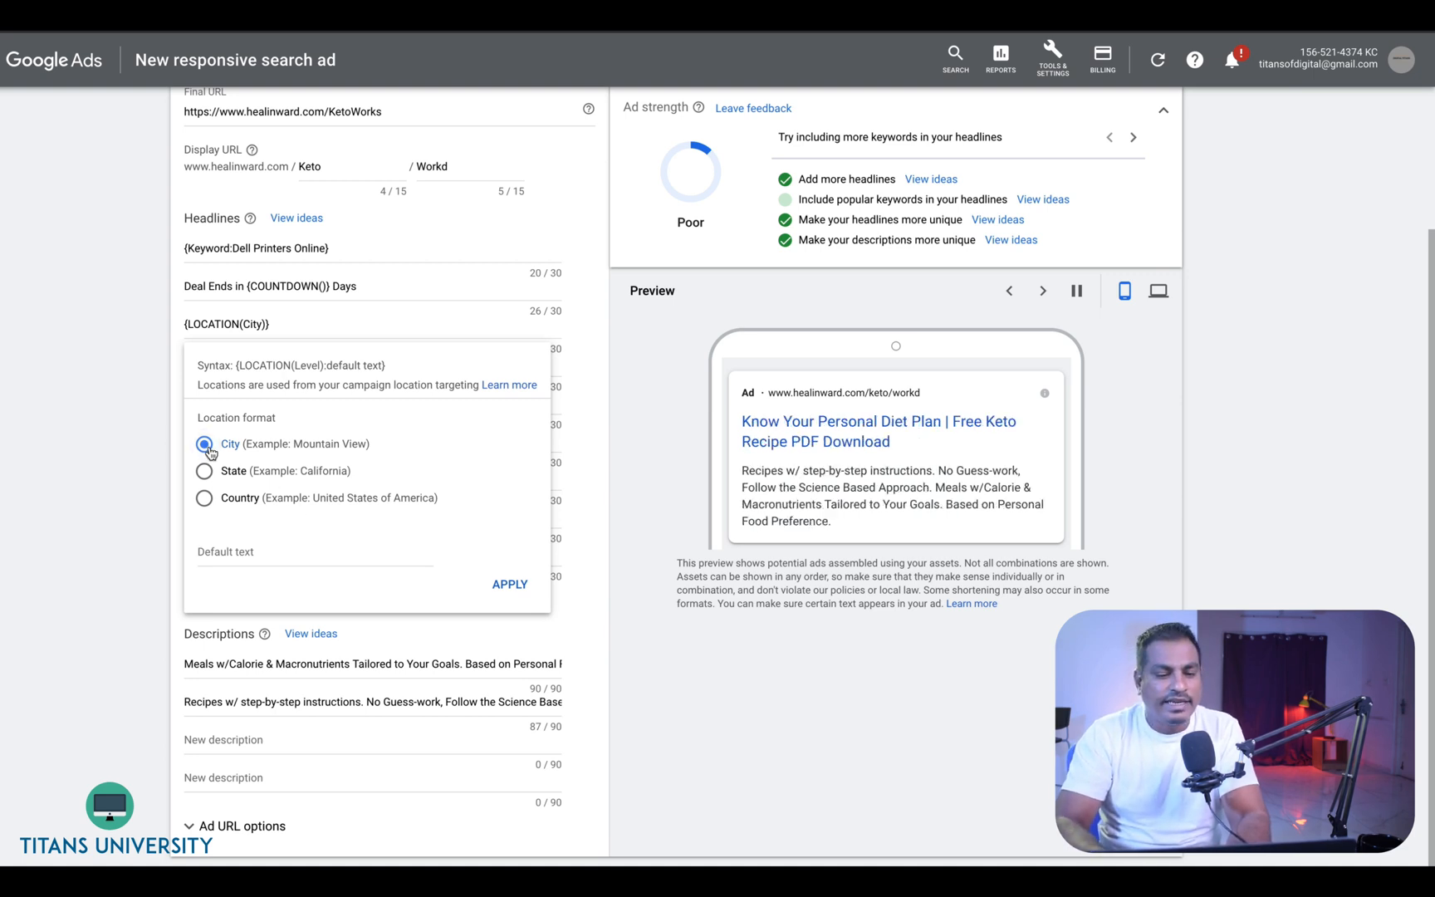
- Set the location insertion's default text to United Arab Emirates and apply it
left_click(228, 547)
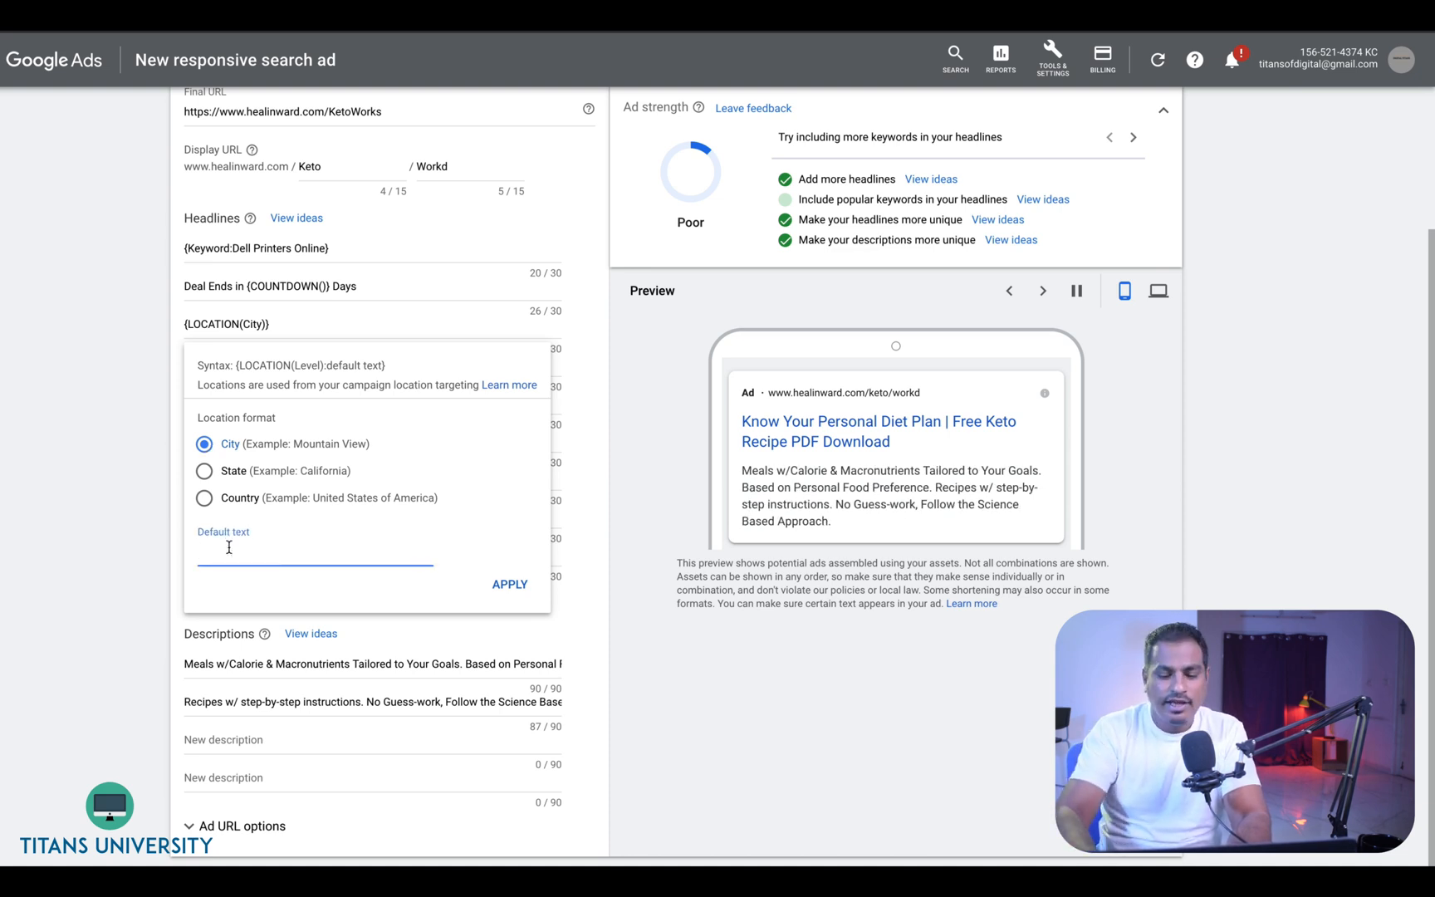
type("United ")
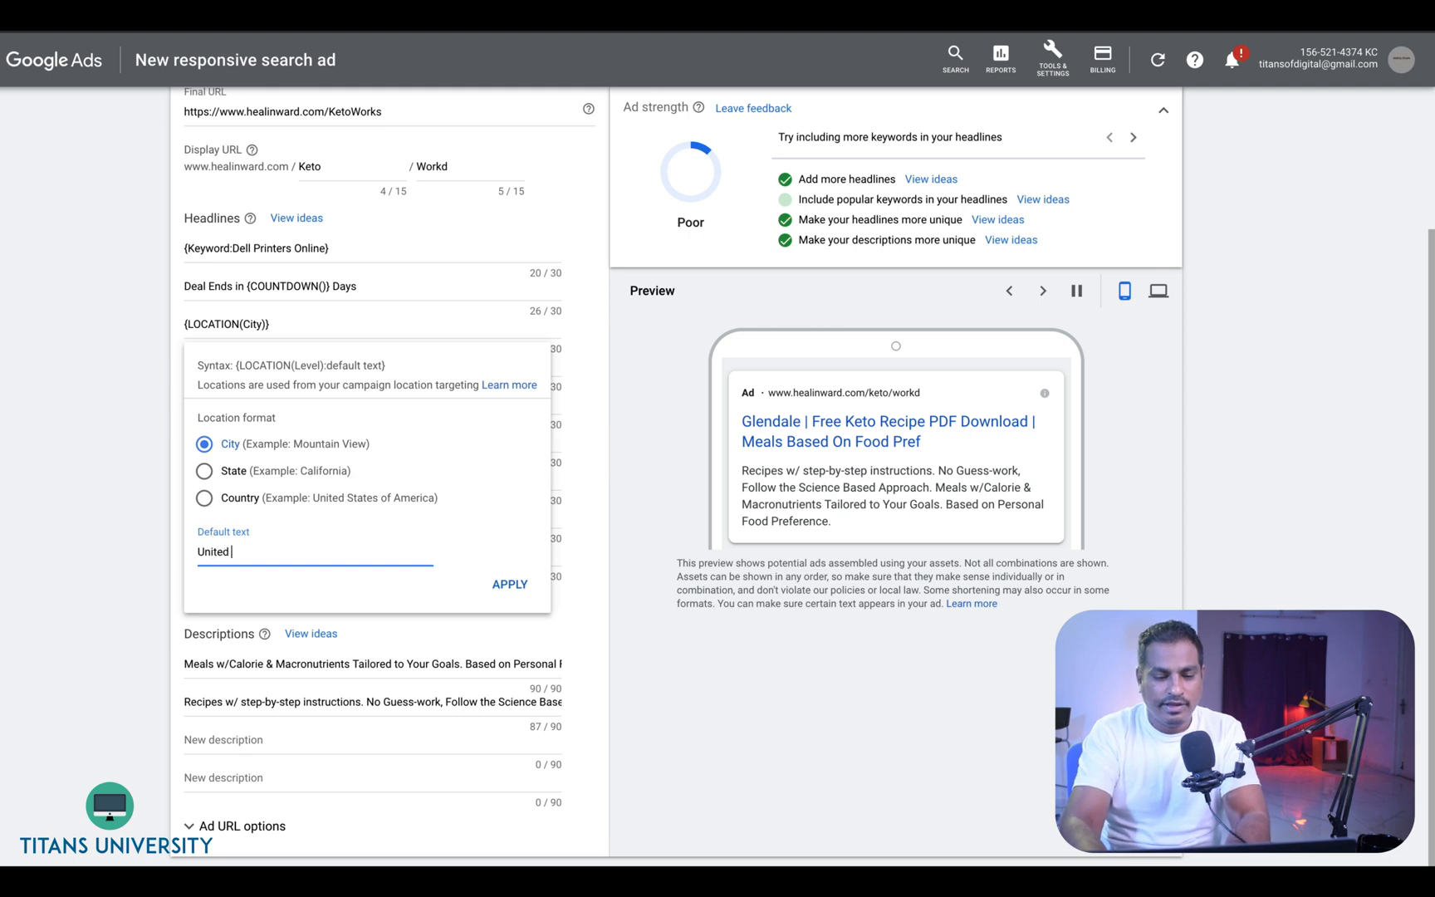
type("Arab Er")
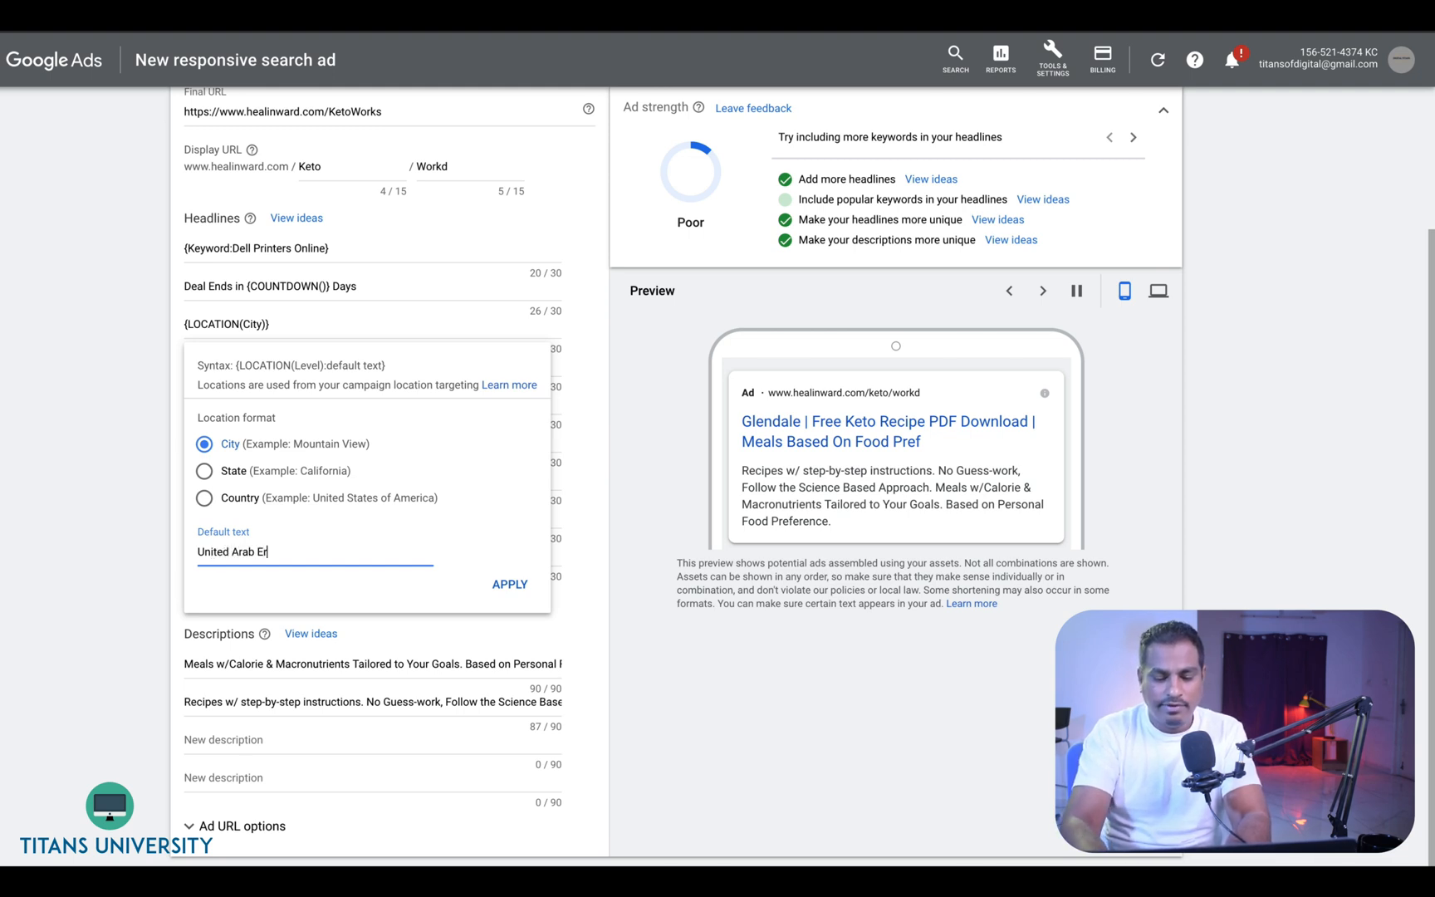
key("BackSpace")
type("mirates")
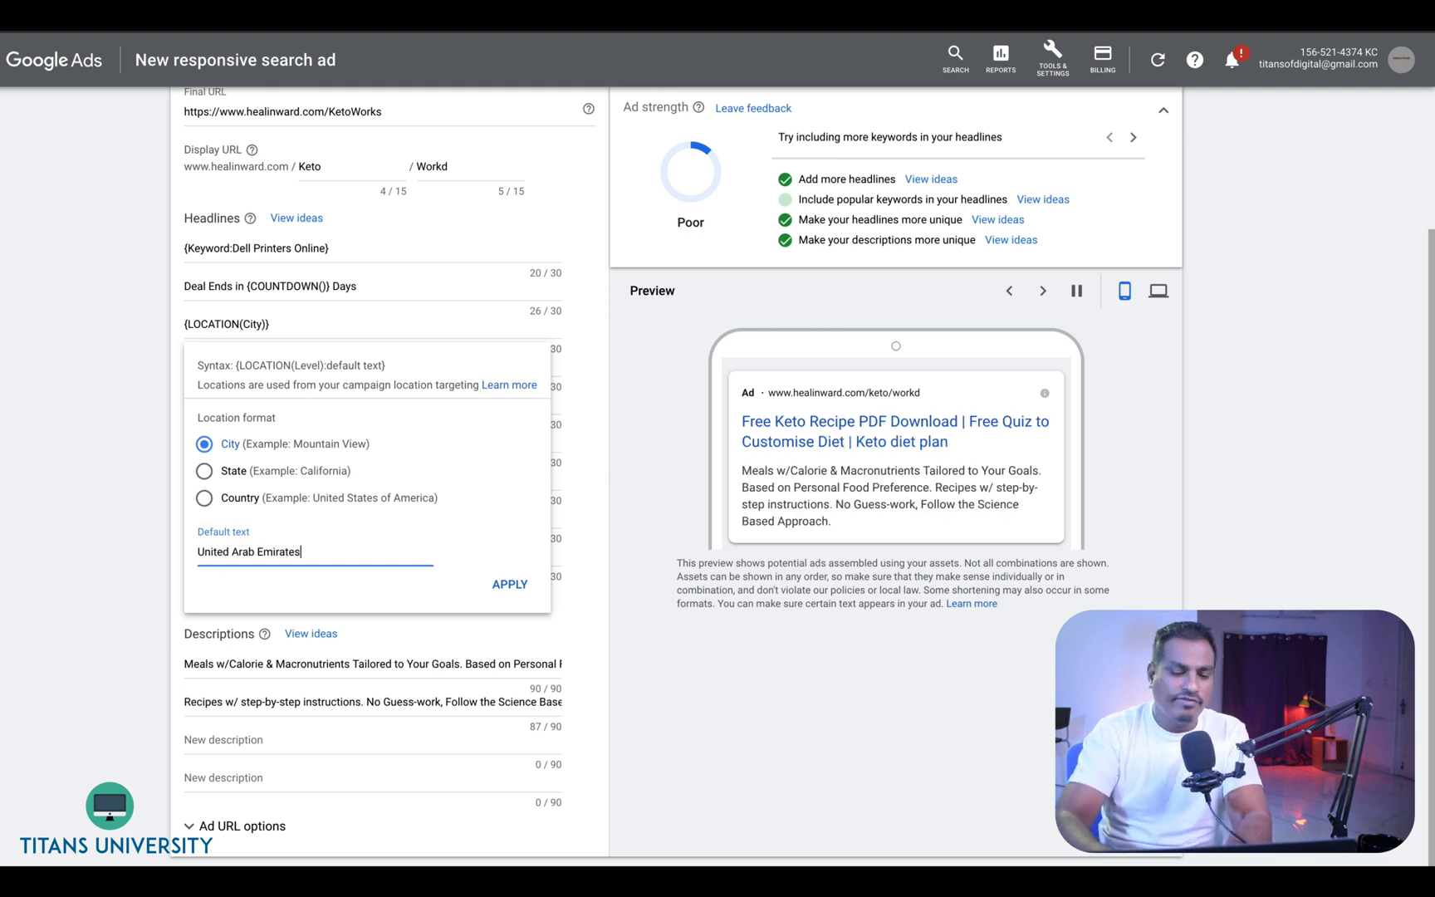
left_click(513, 583)
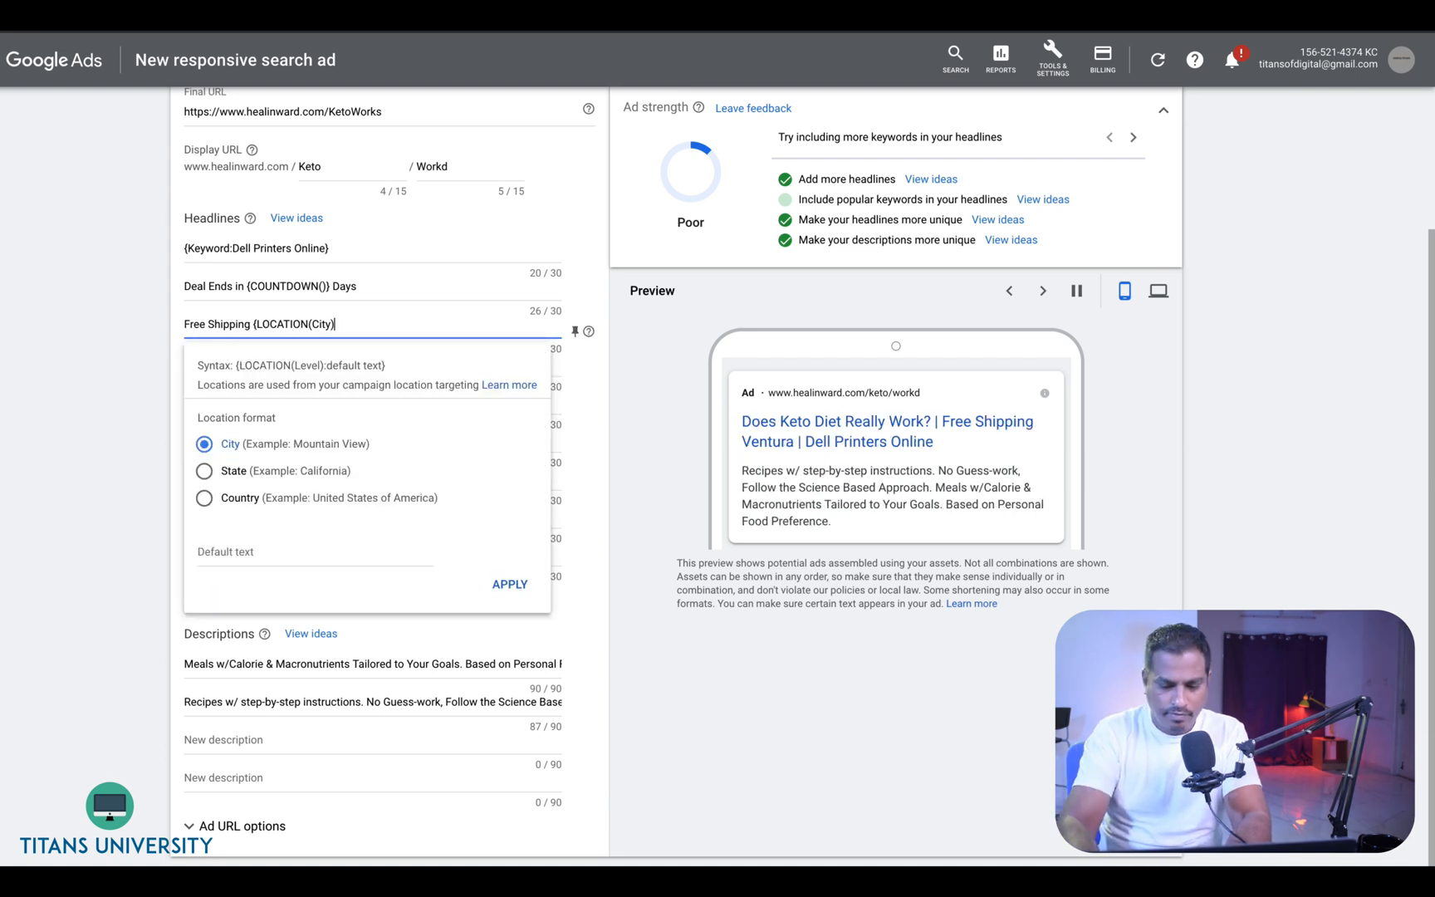
- Change the third headline to read Free Shipping in {LOCATION(City)}
type("}")
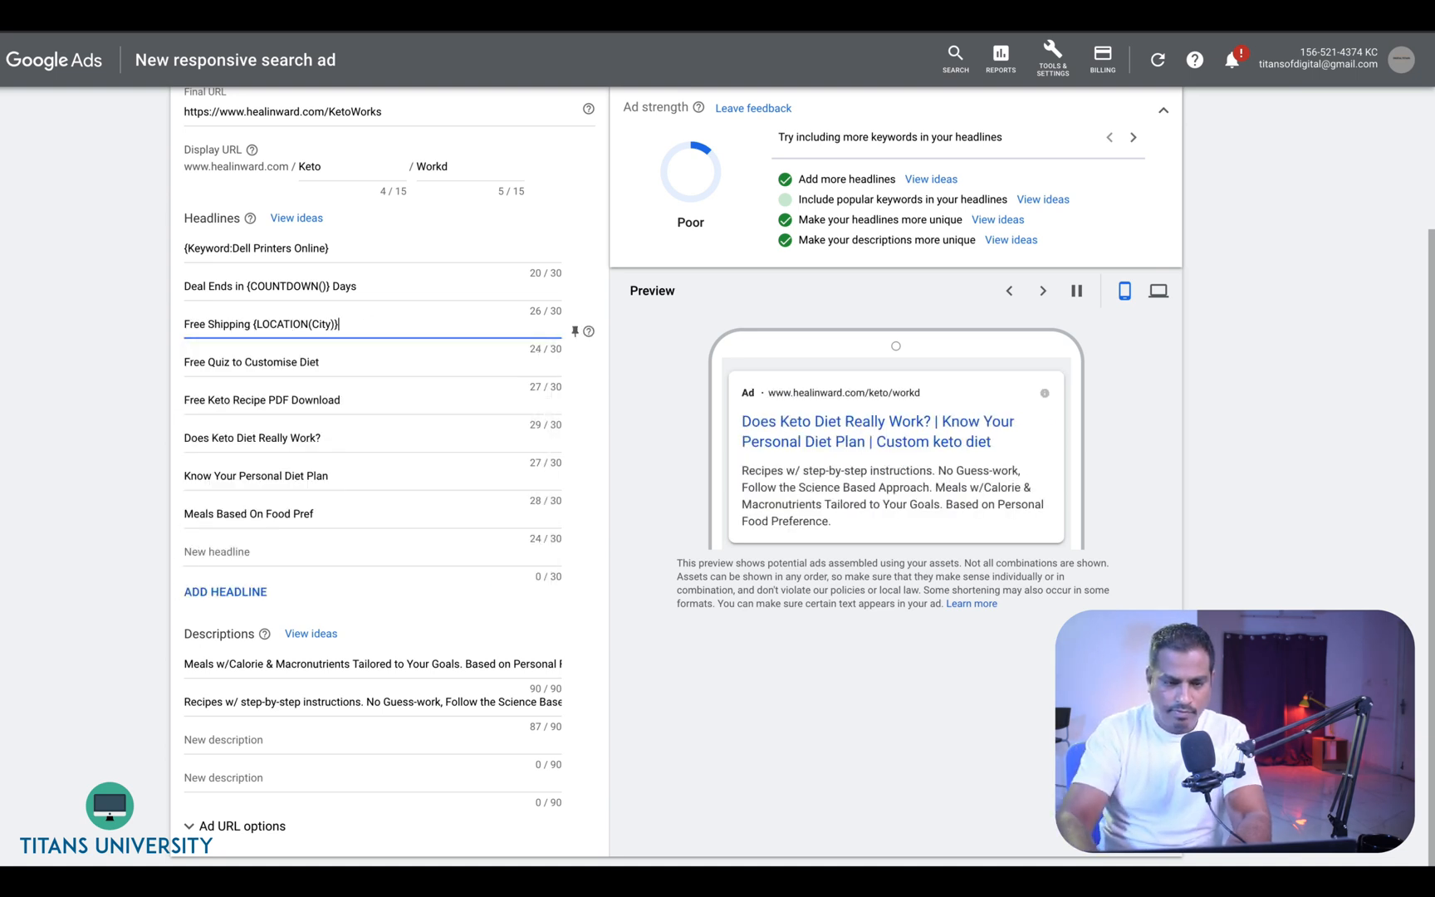
left_click(104, 449)
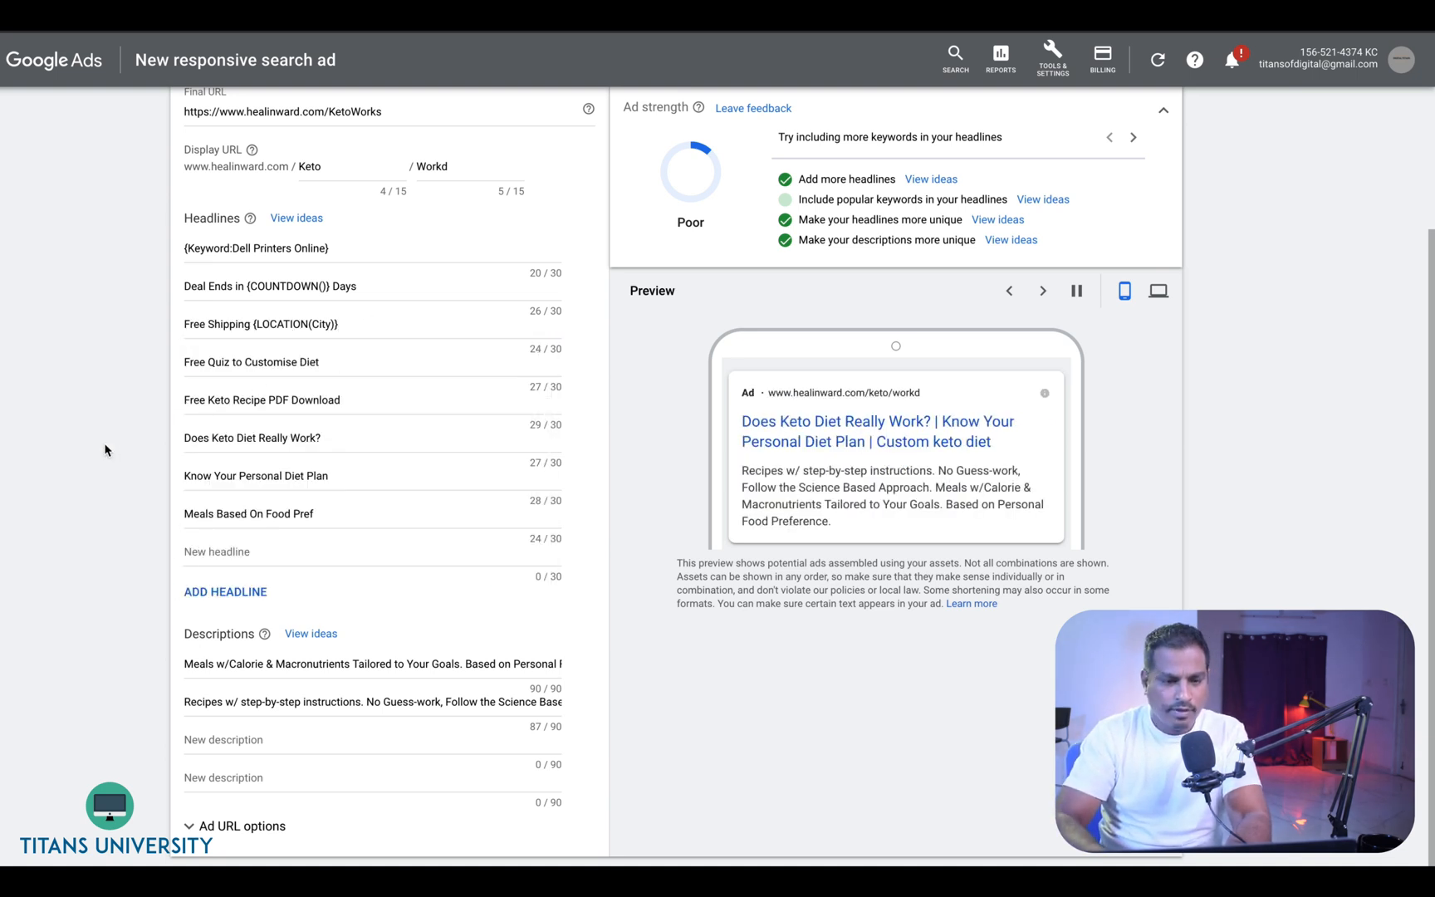
left_click(251, 324)
type("in")
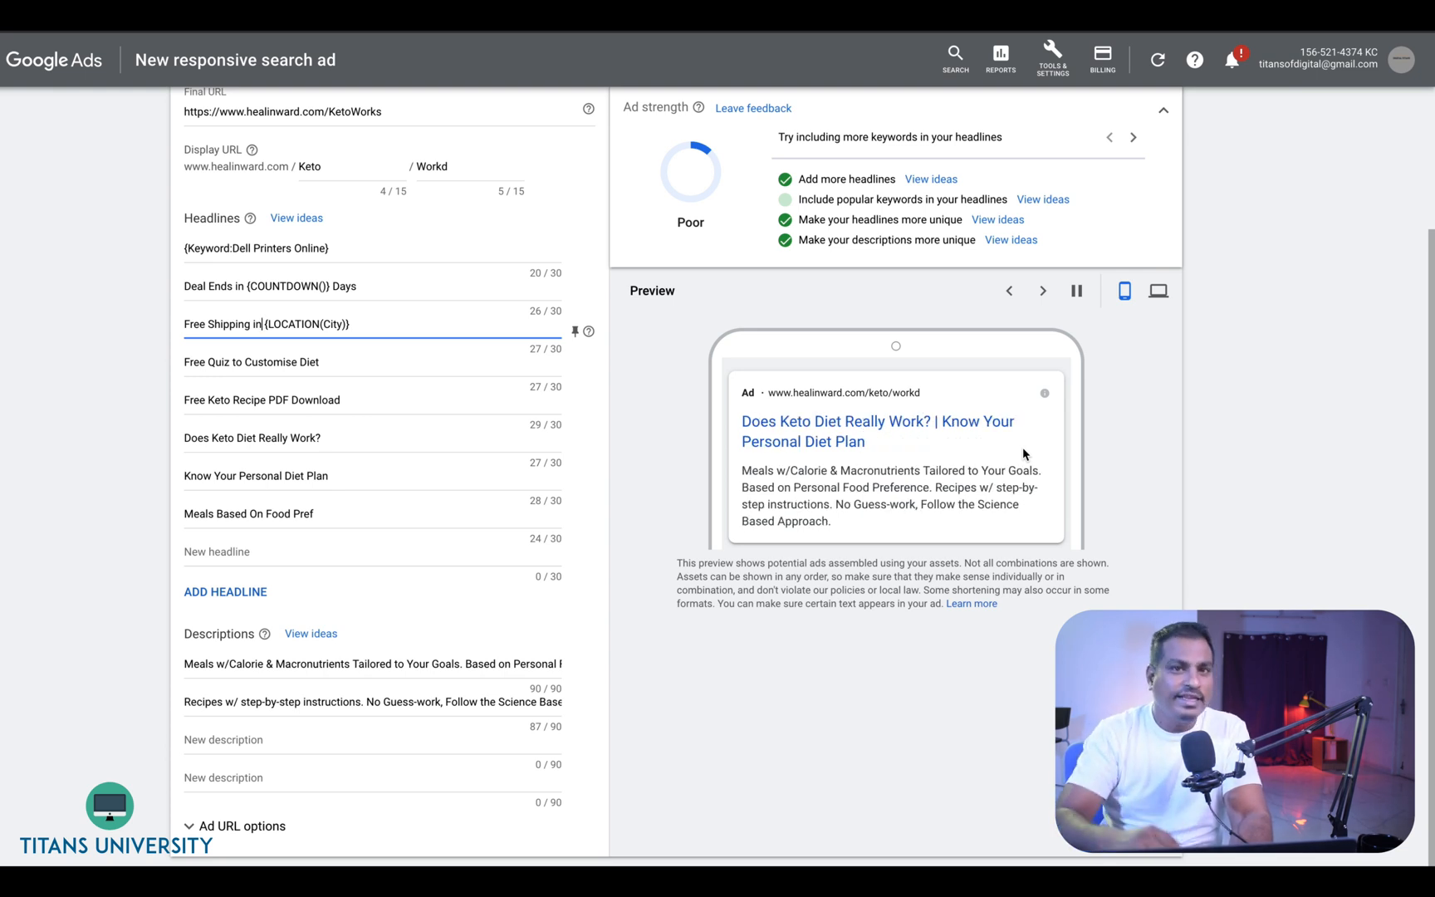
- Reopen the countdown settings, set the end date to Mar 13, 2021, and apply
left_click(346, 281)
left_click(324, 286)
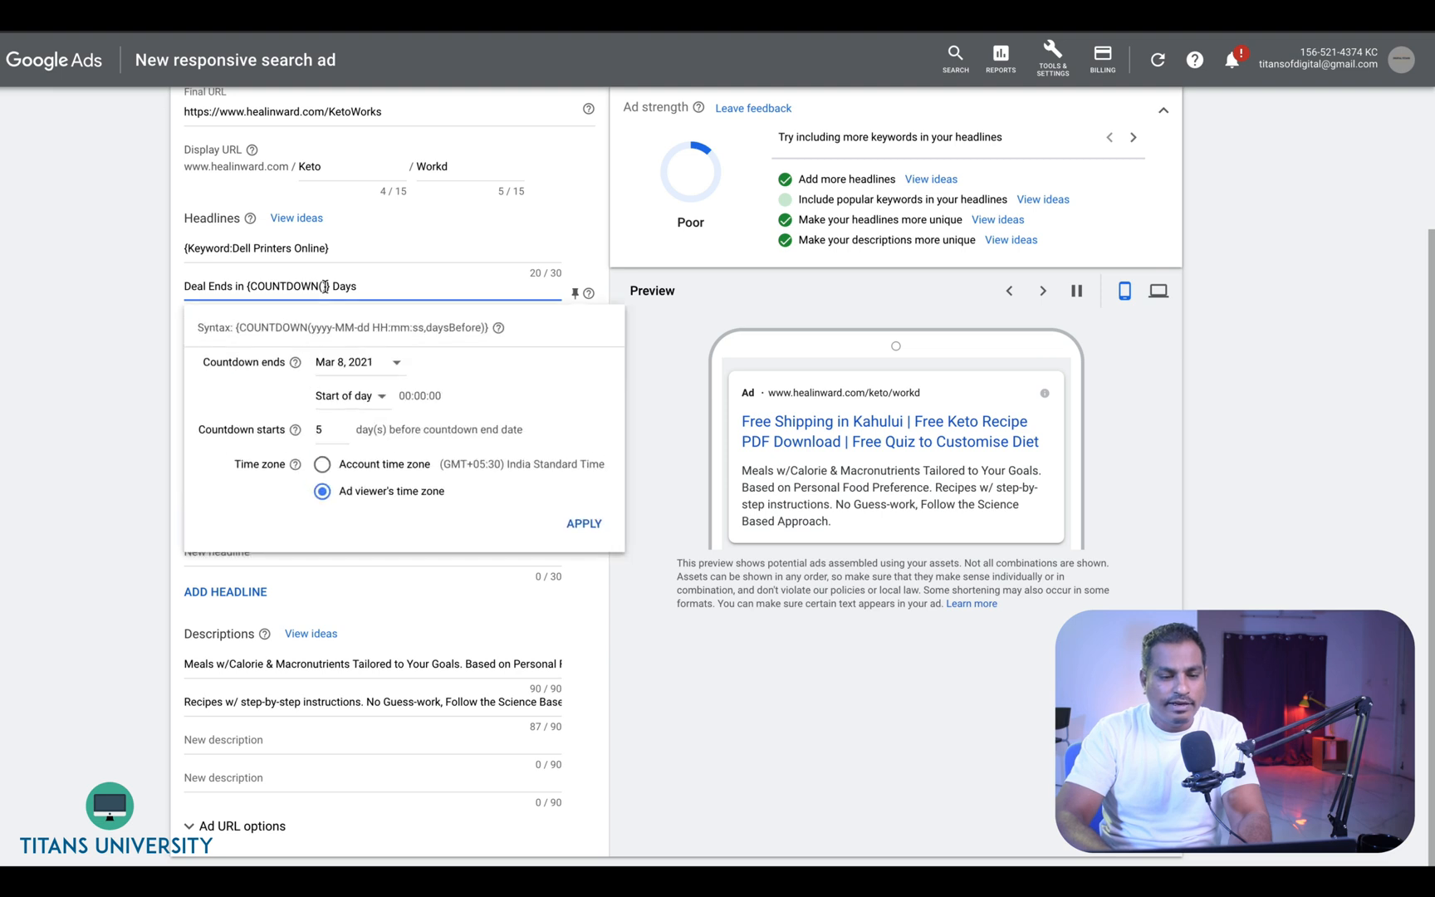
left_click(341, 365)
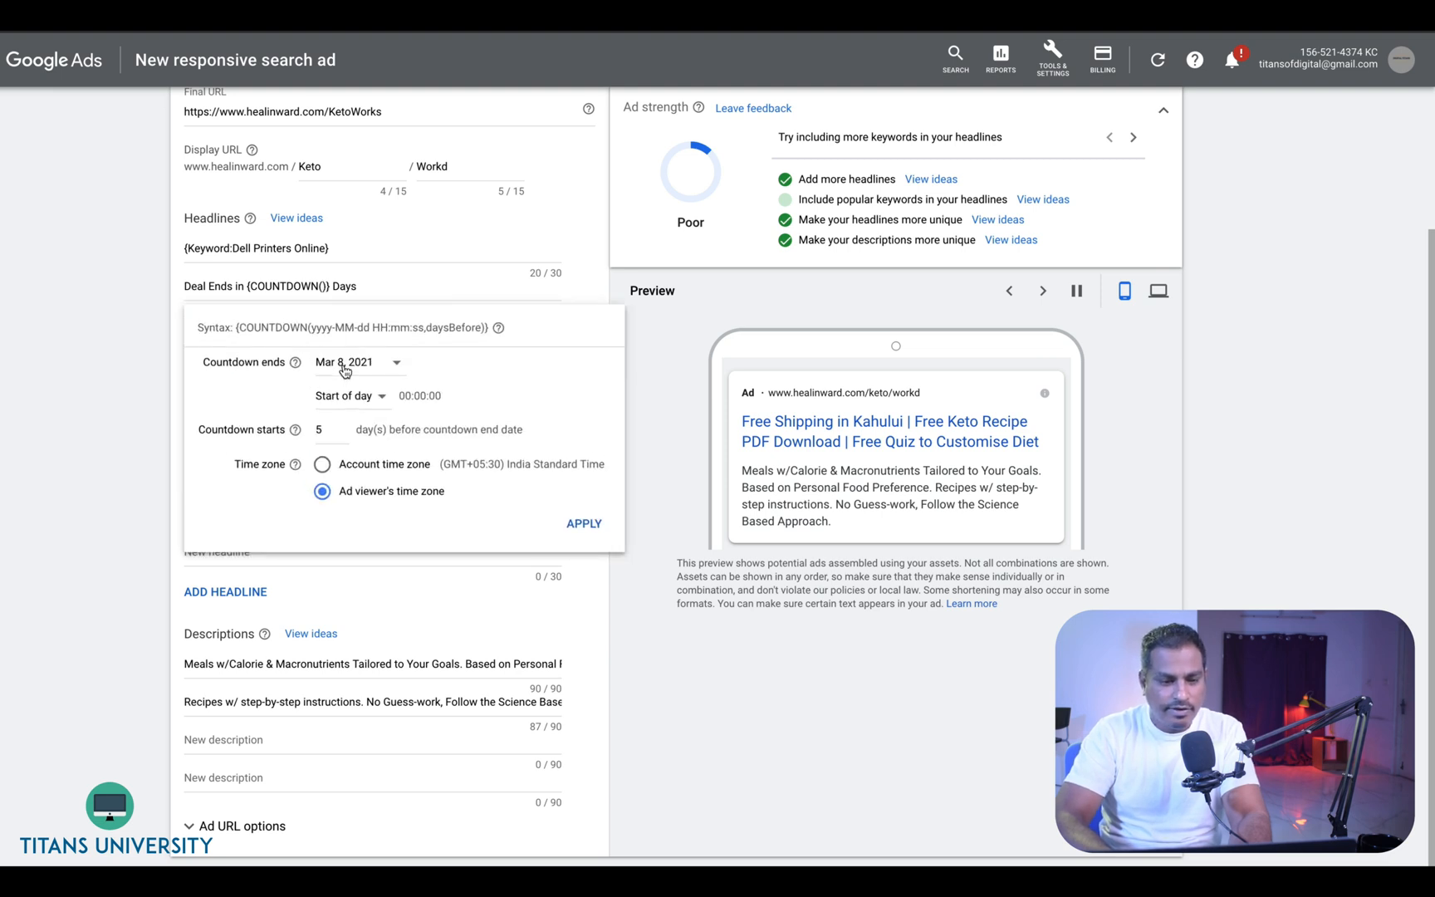
left_click(512, 518)
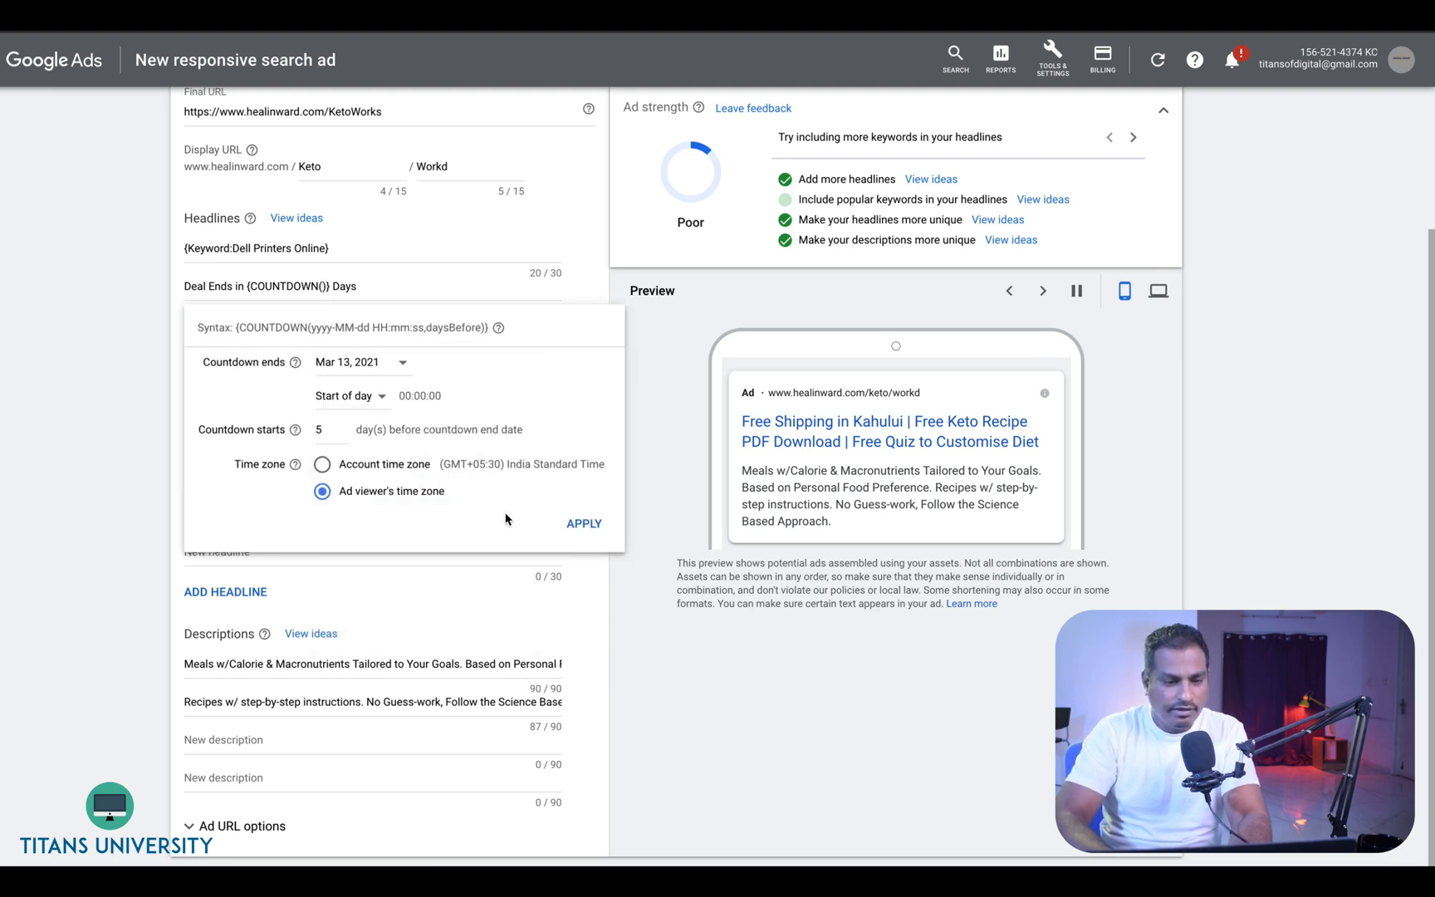
left_click(584, 524)
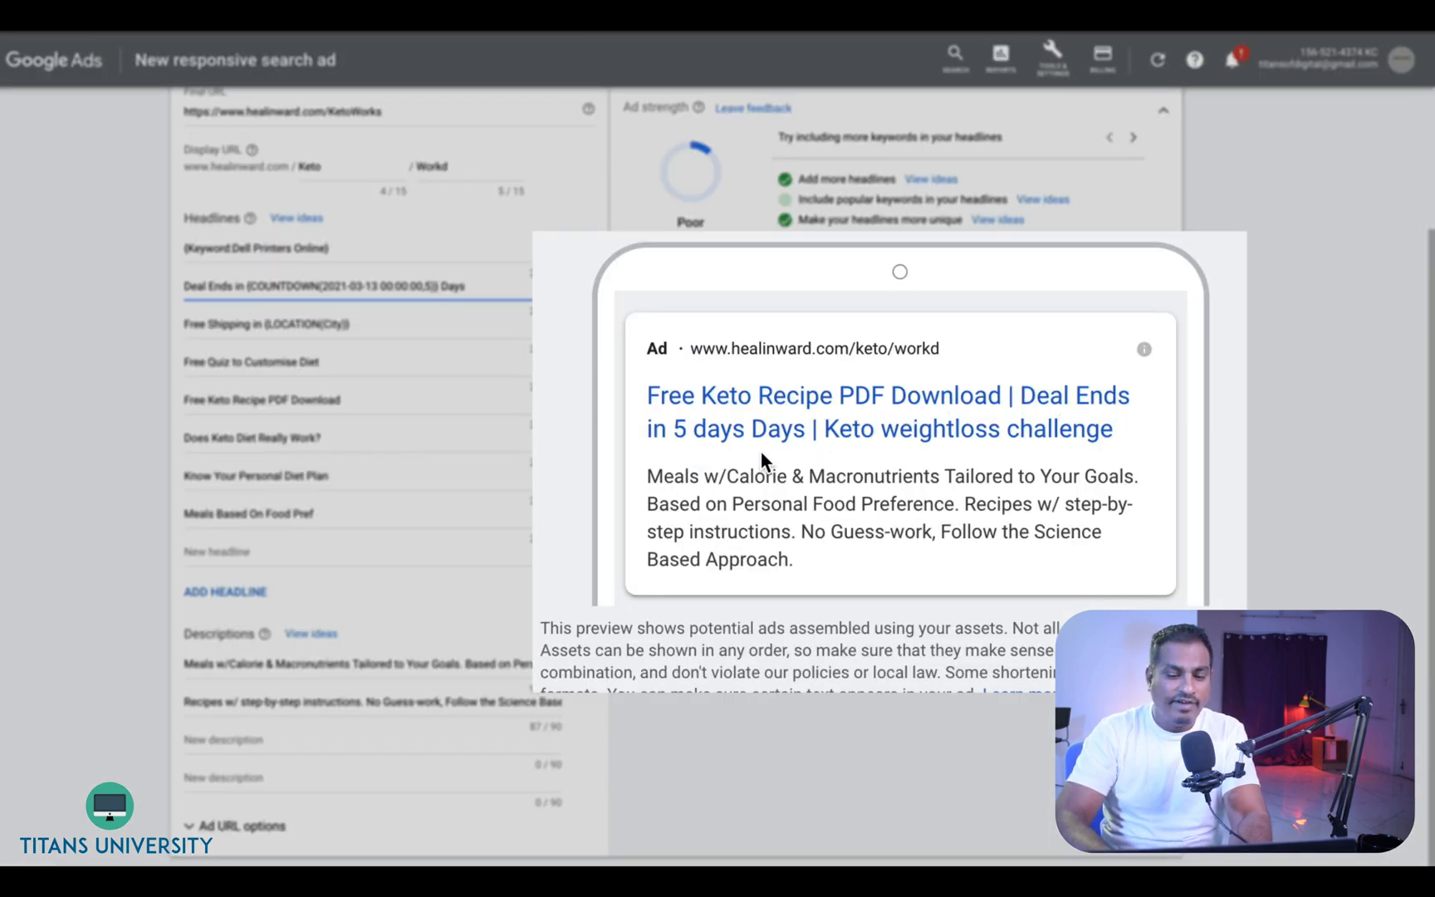
- Delete the word Days from the end of the second headline
double_click(454, 290)
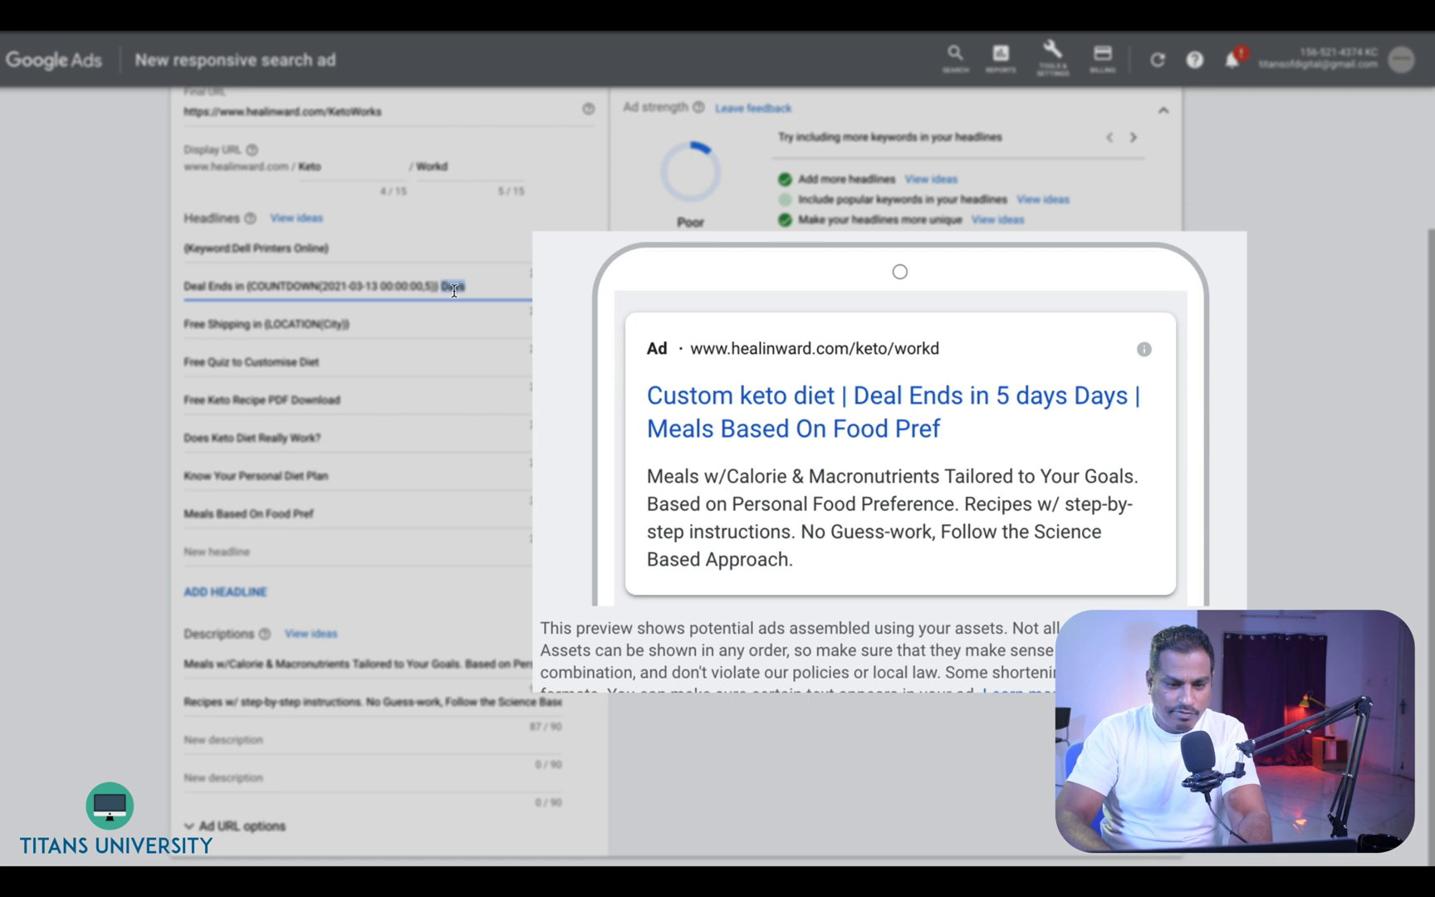
key("BackSpace")
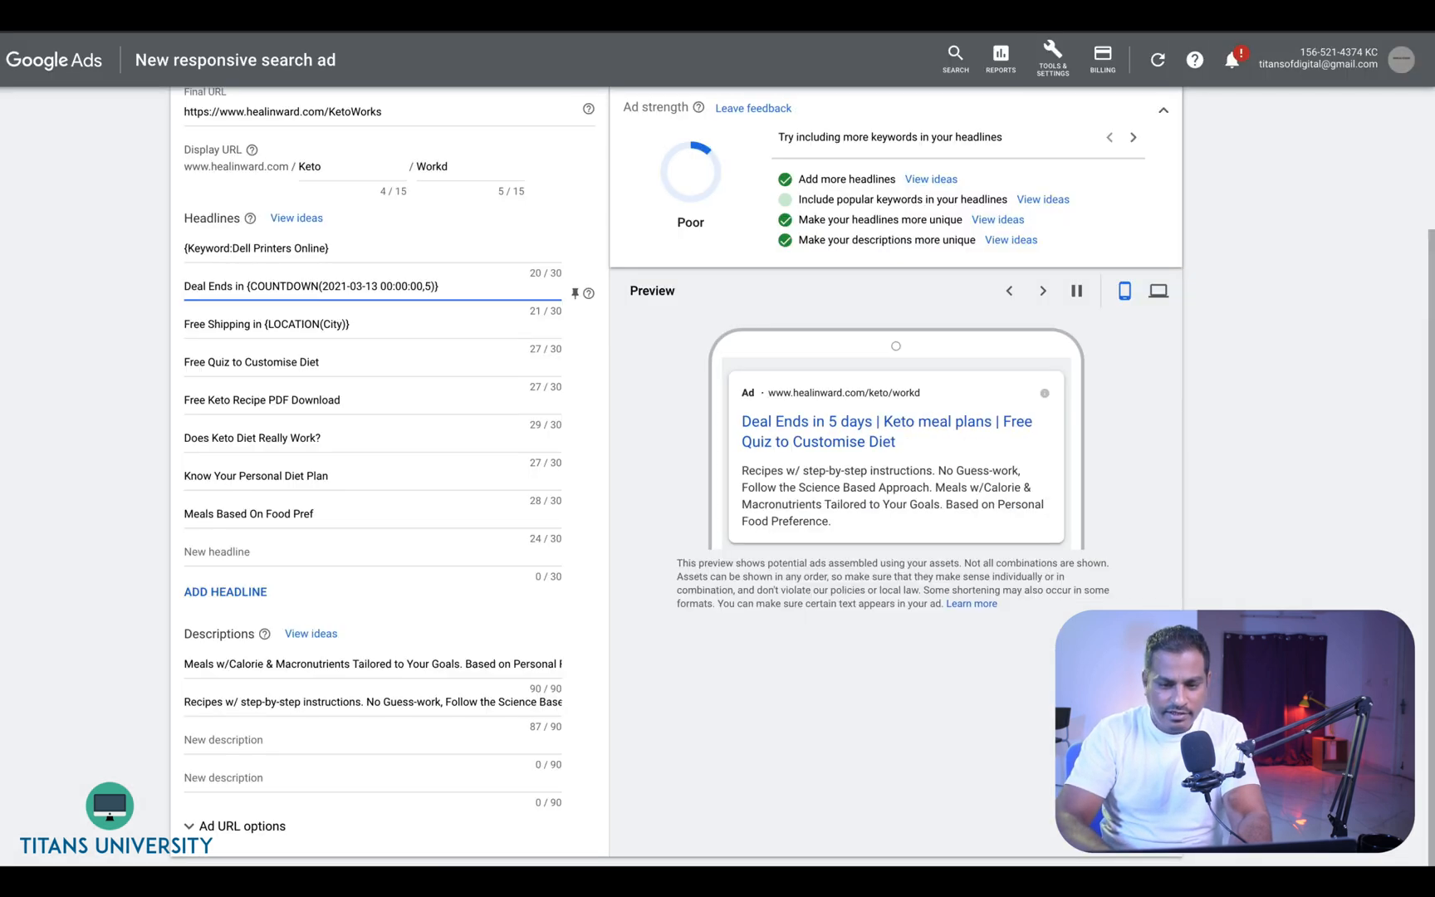
left_click(406, 327)
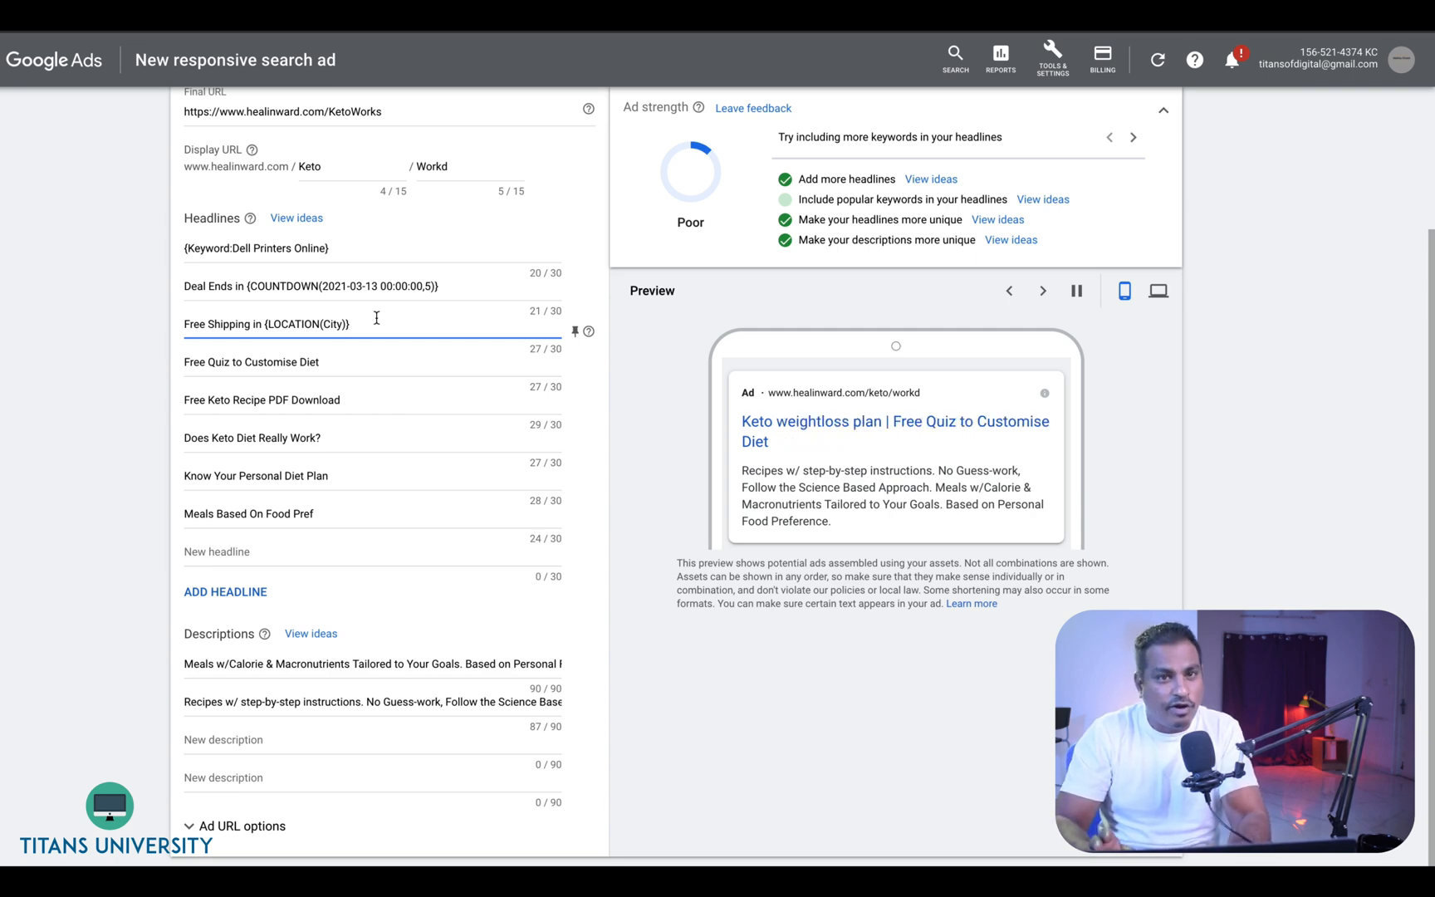
- Go to the Business data page under Tools and settings, leaving the unsaved ad
scroll(651, 345, "up", 2)
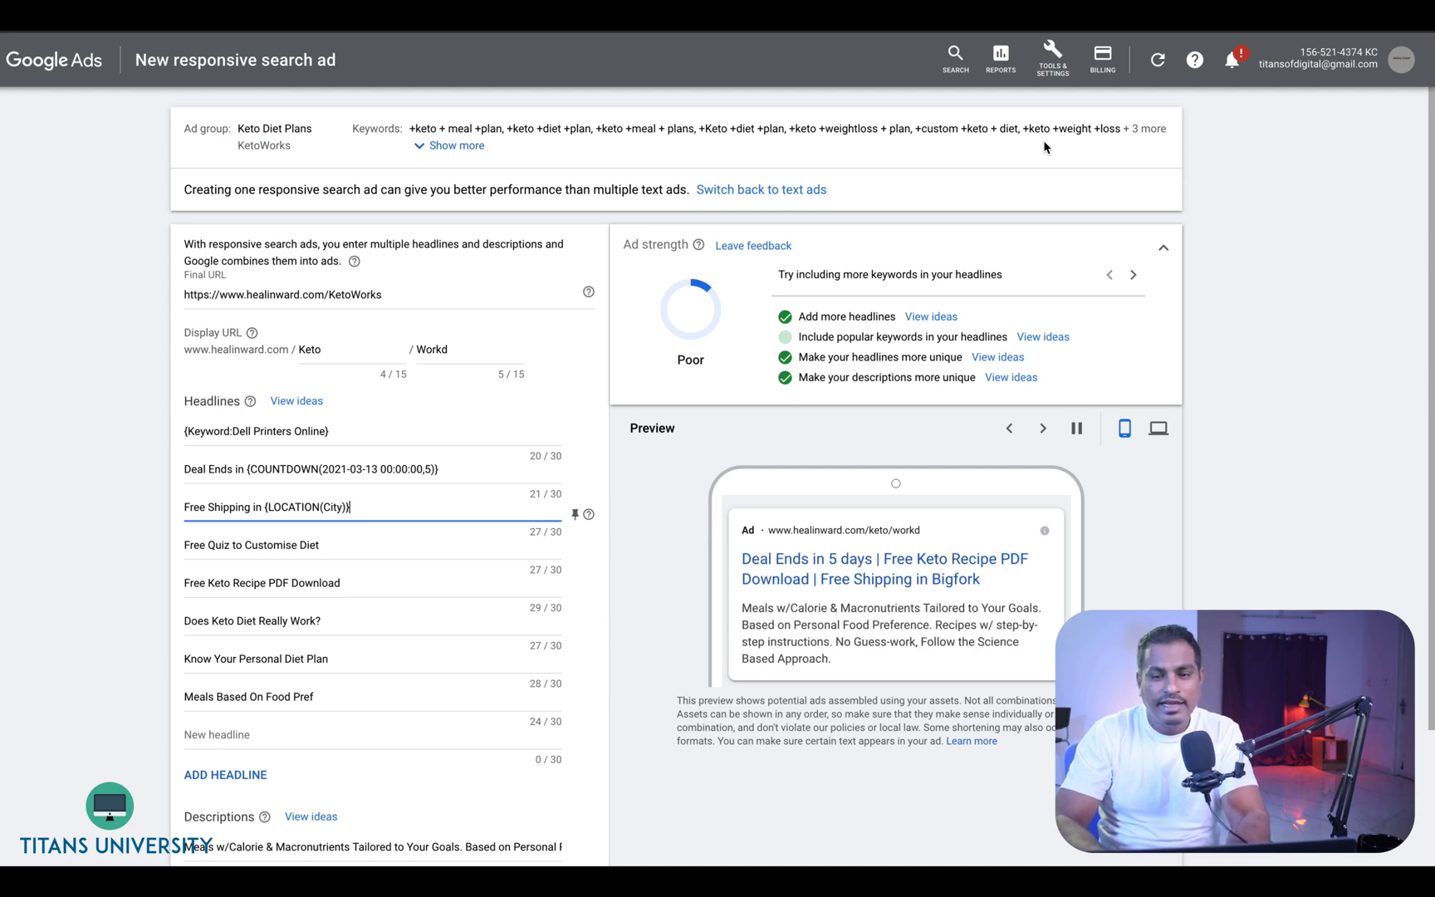
left_click(1052, 58)
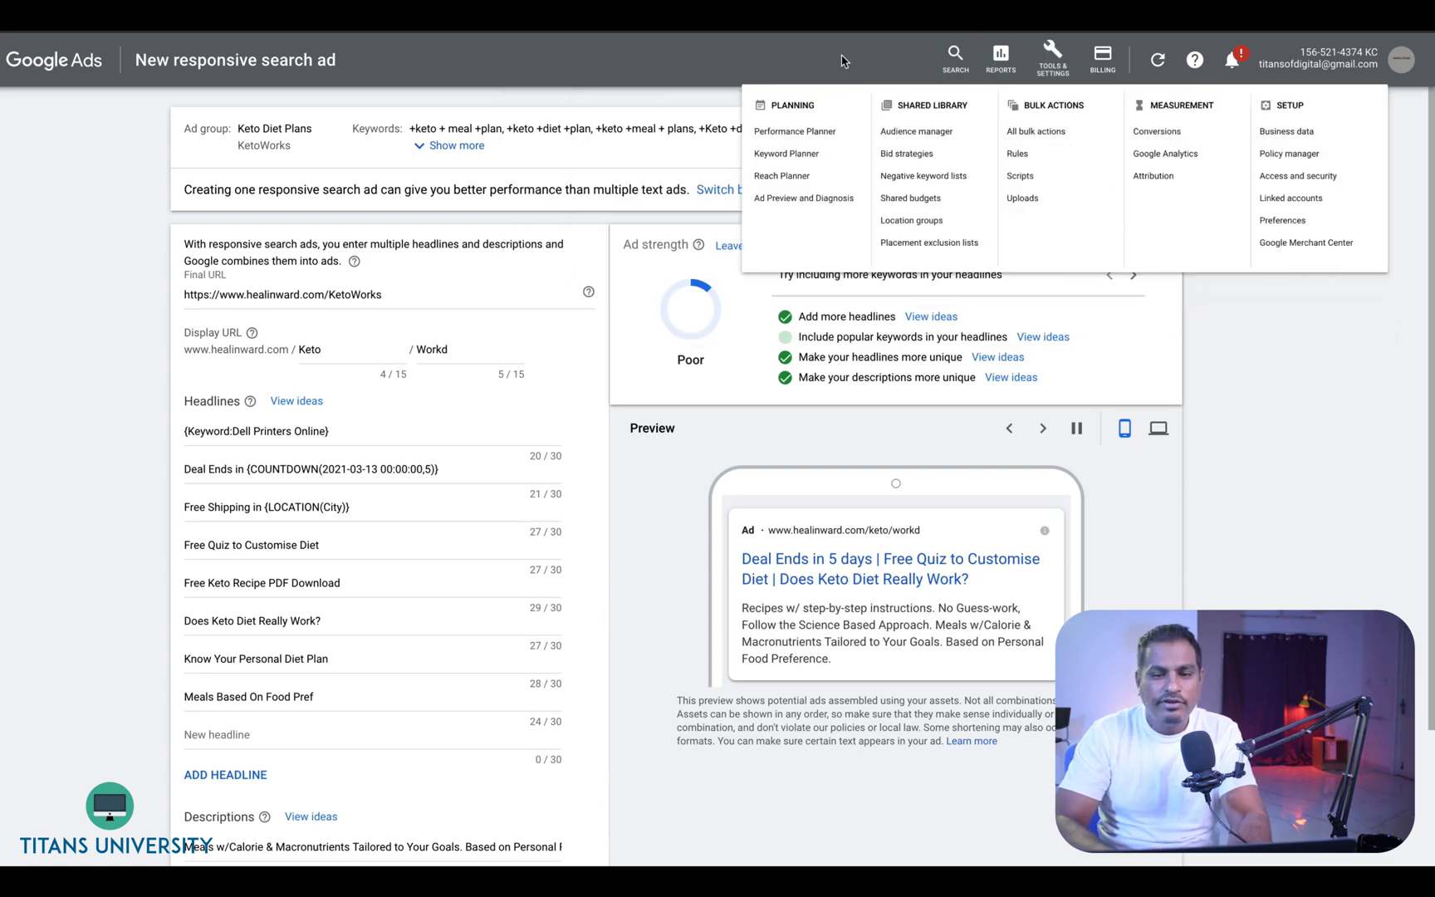
left_click(842, 59)
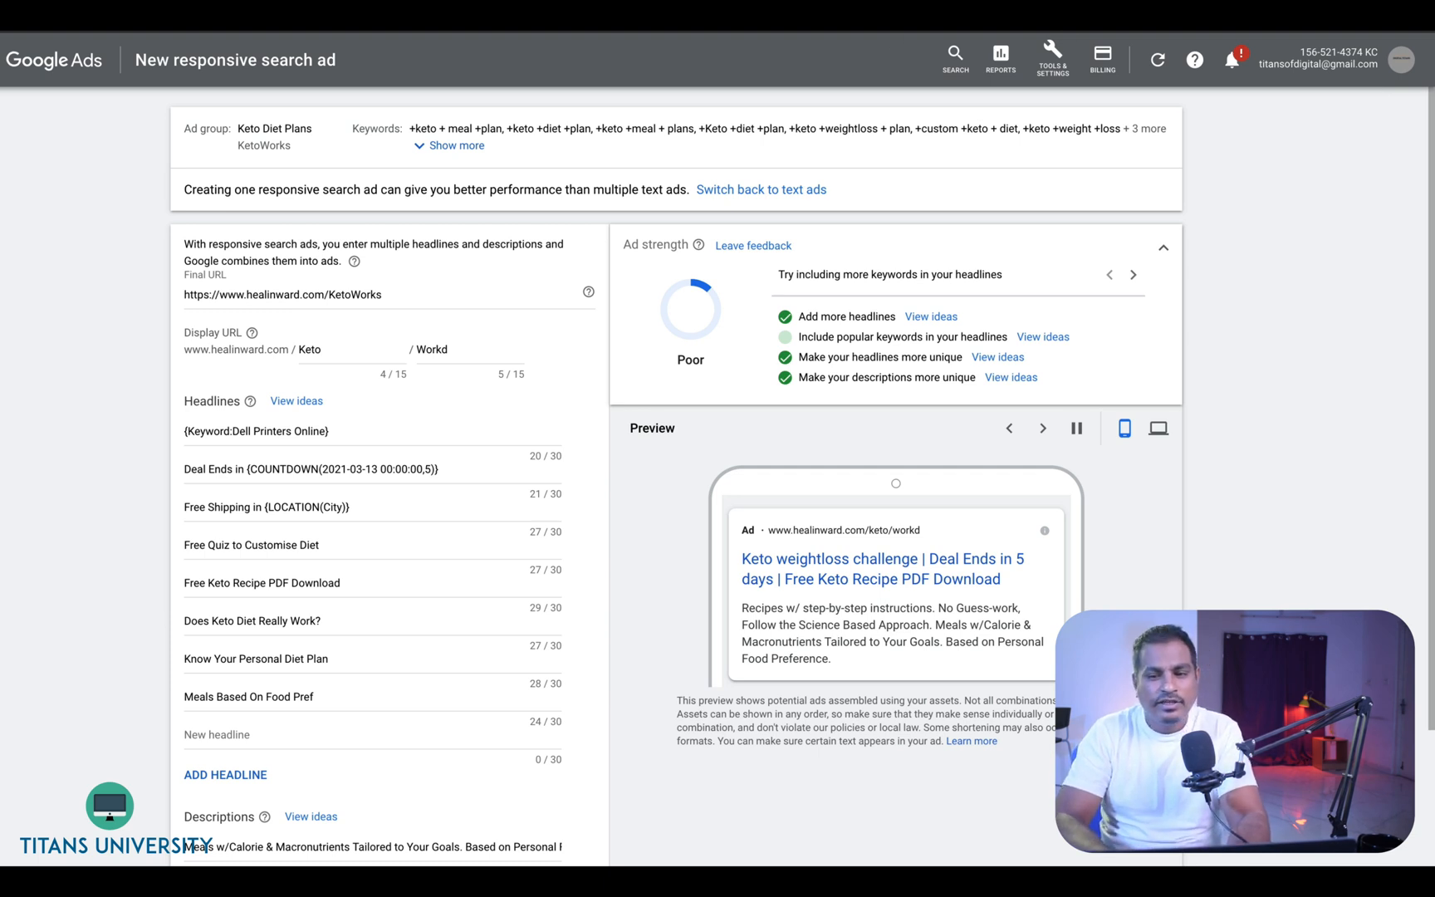
left_click(1058, 65)
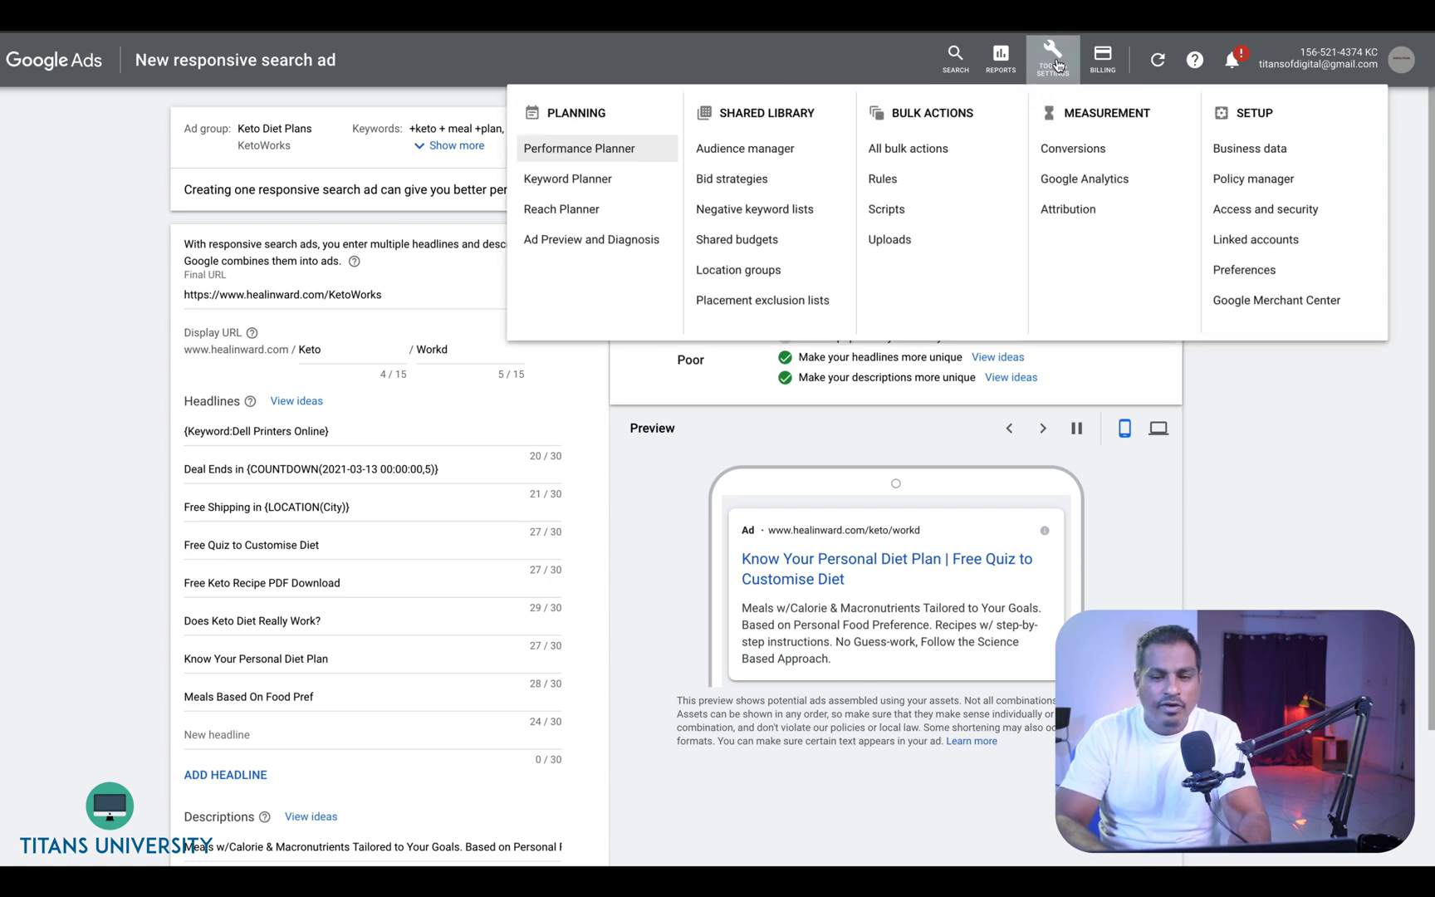
left_click(1248, 148)
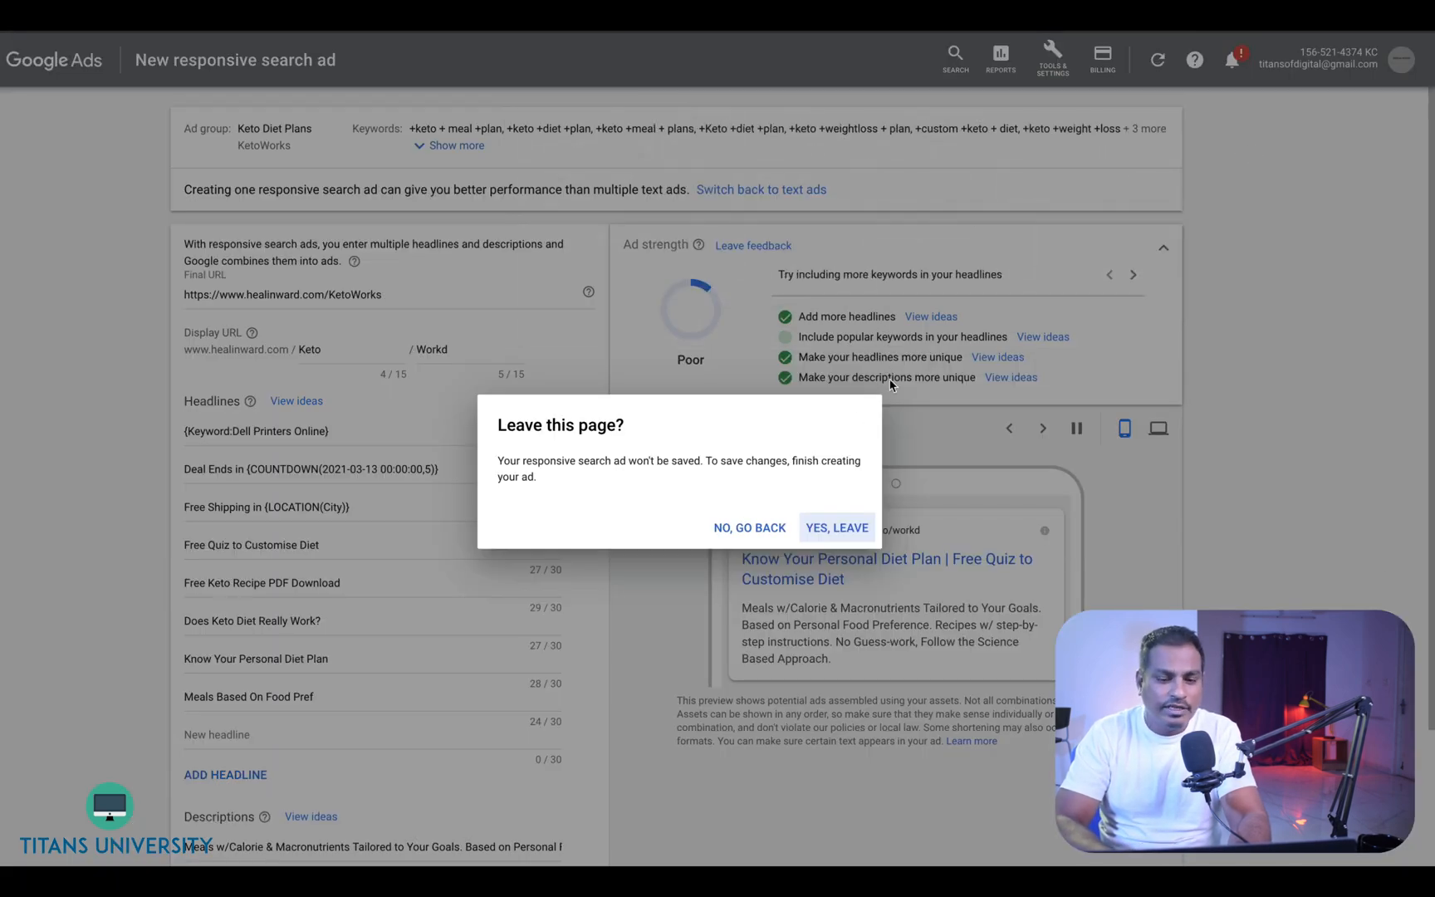
left_click(822, 528)
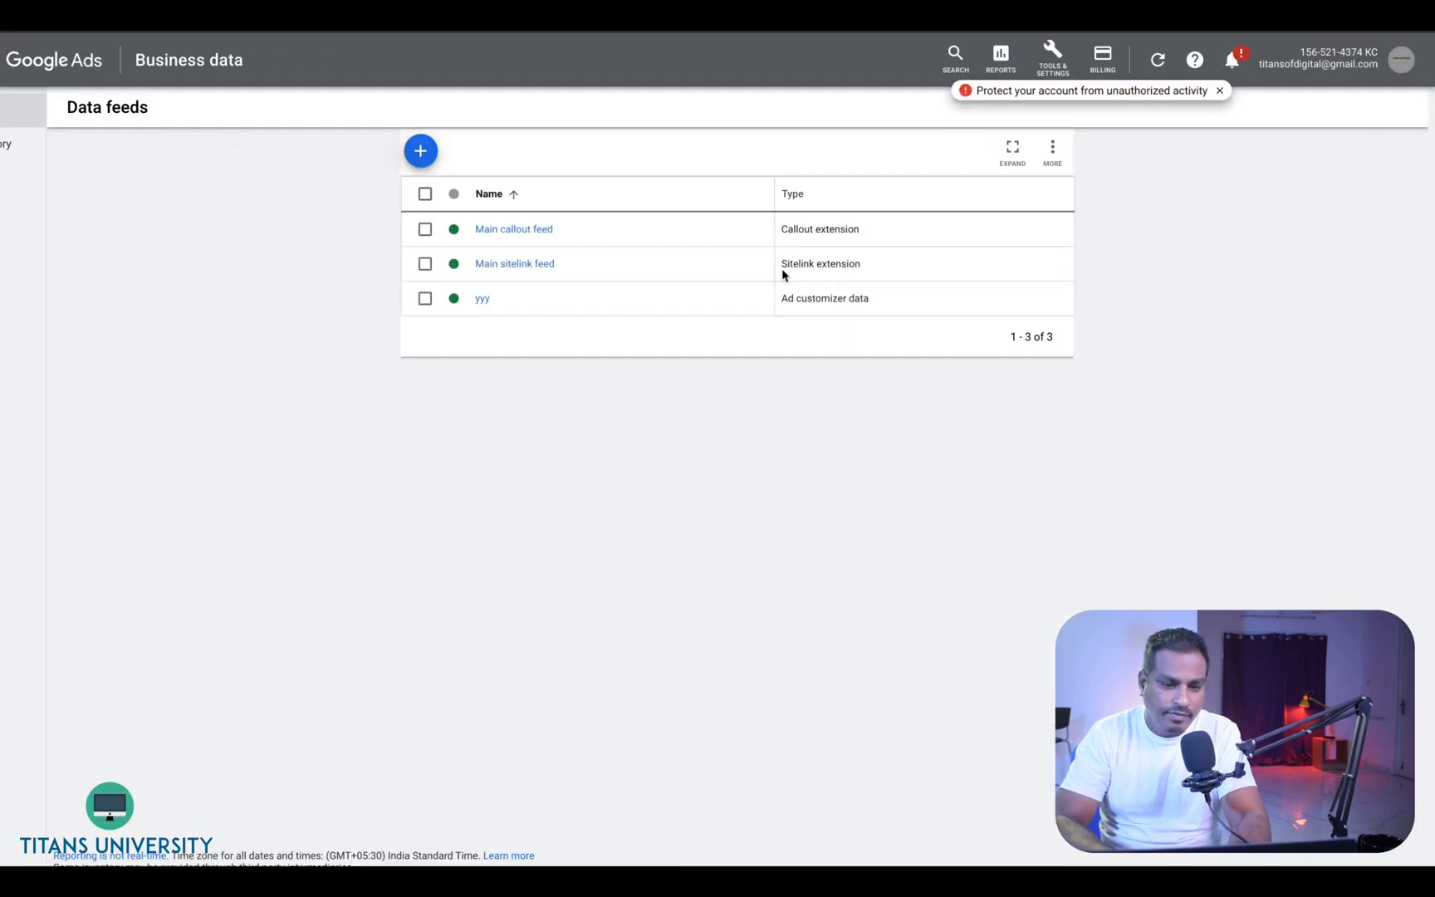
- Start a new ad customizer data upload and open the ad customizer data template CSV in Numbers
left_click(420, 151)
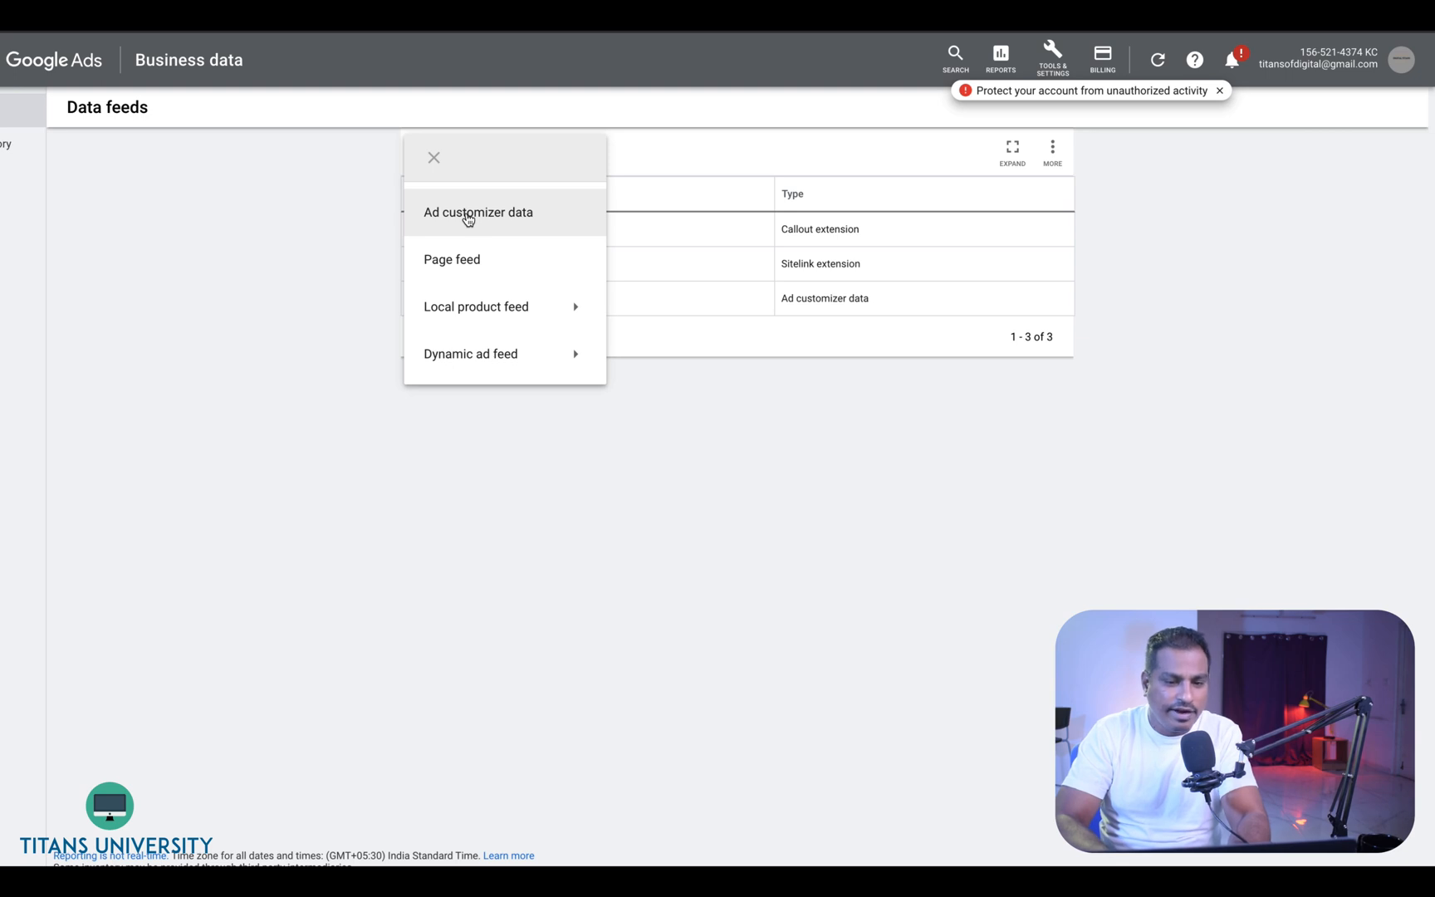
left_click(468, 219)
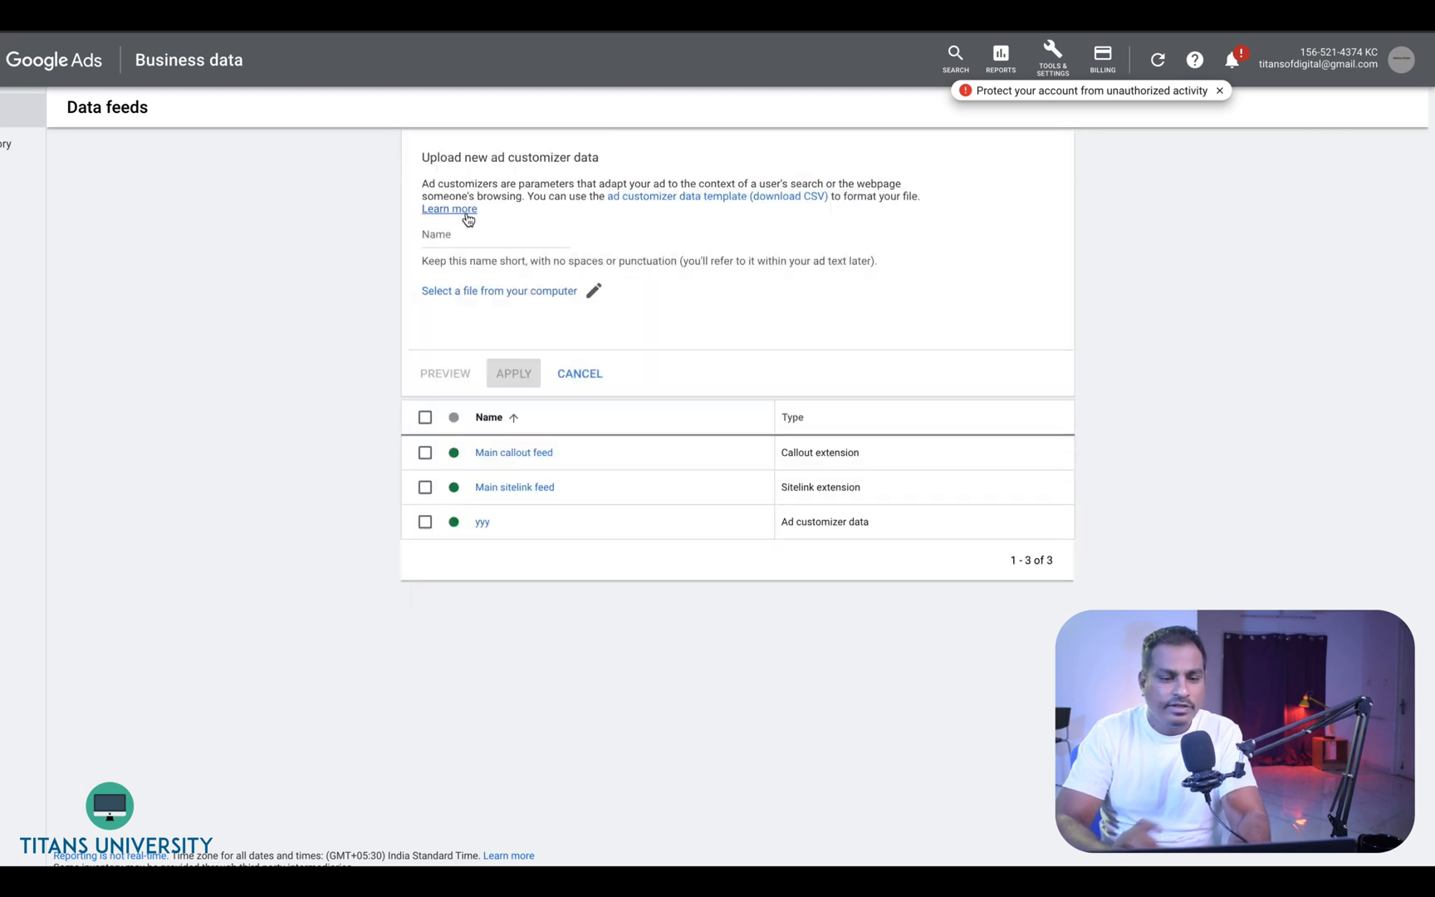
left_click(661, 199)
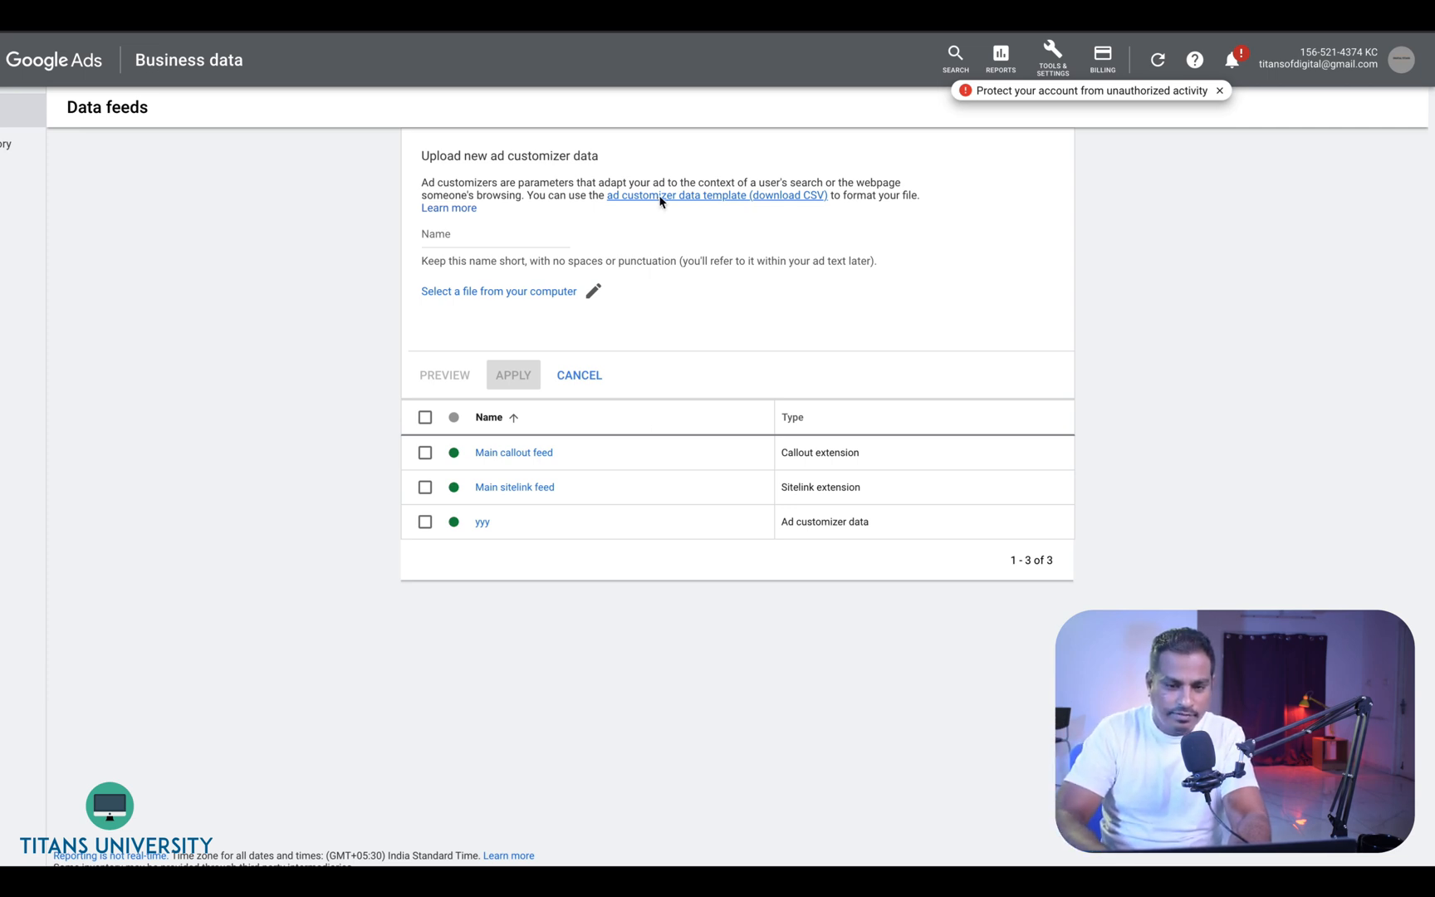
right_click(661, 200)
left_click(688, 206)
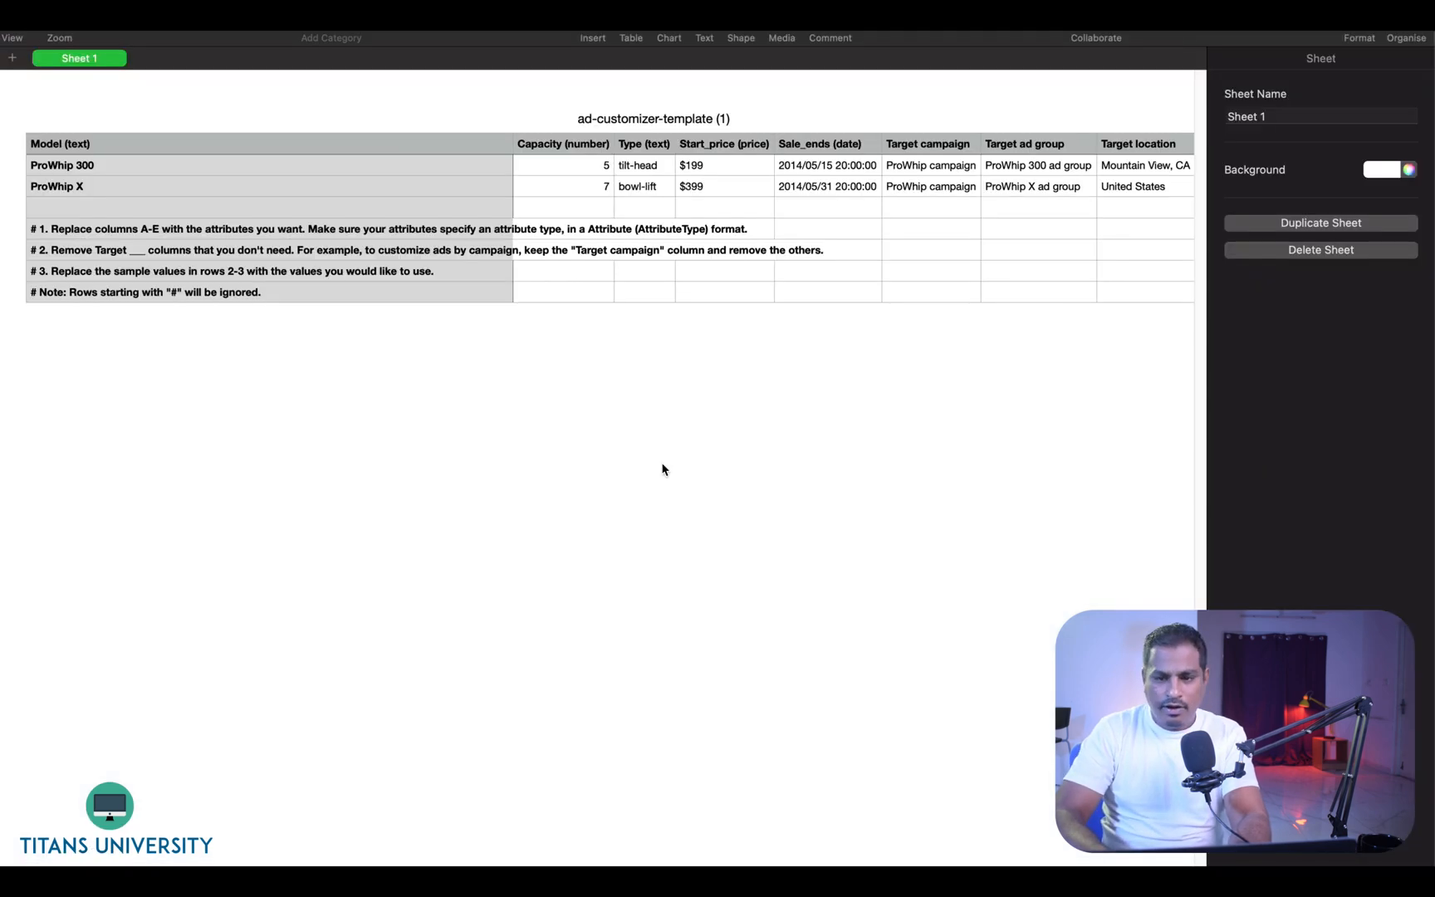
- Examine the template's column headers and their attribute types
left_click(209, 145)
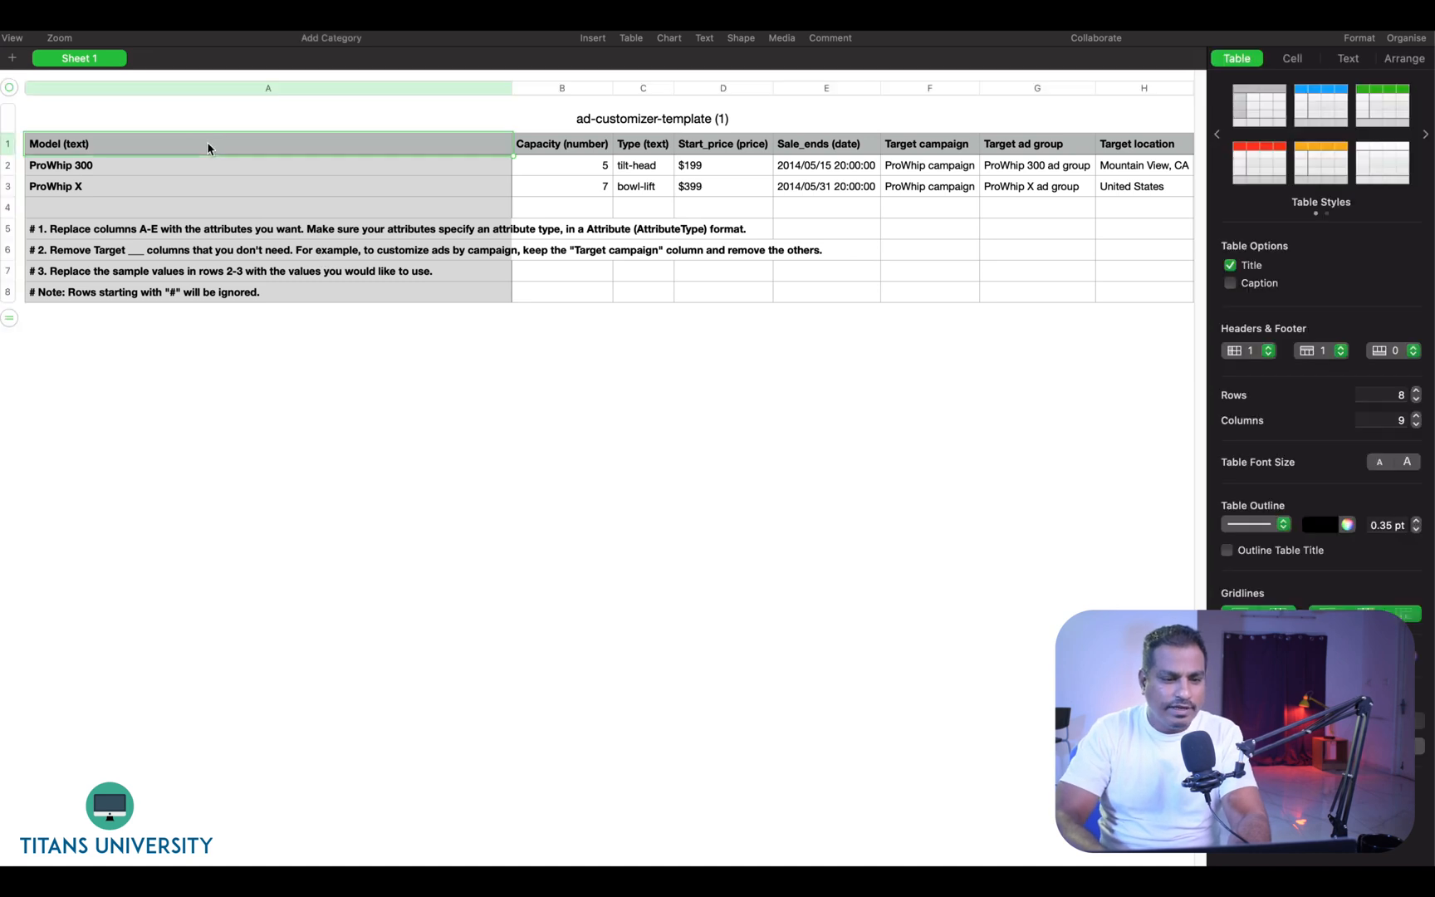
double_click(78, 142)
left_click(551, 144)
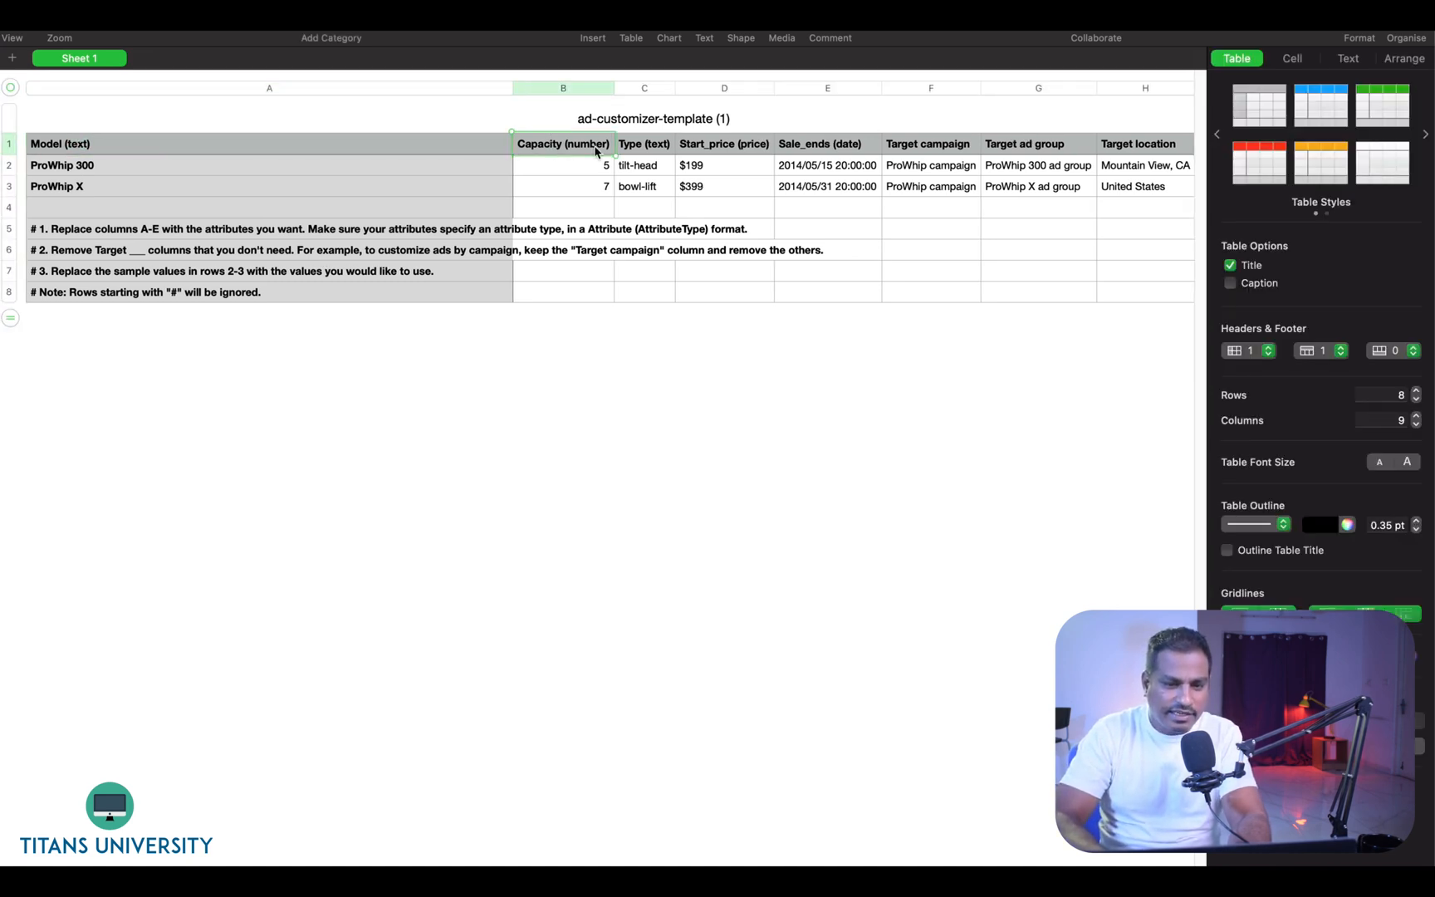
double_click(595, 146)
left_click(704, 188)
double_click(632, 145)
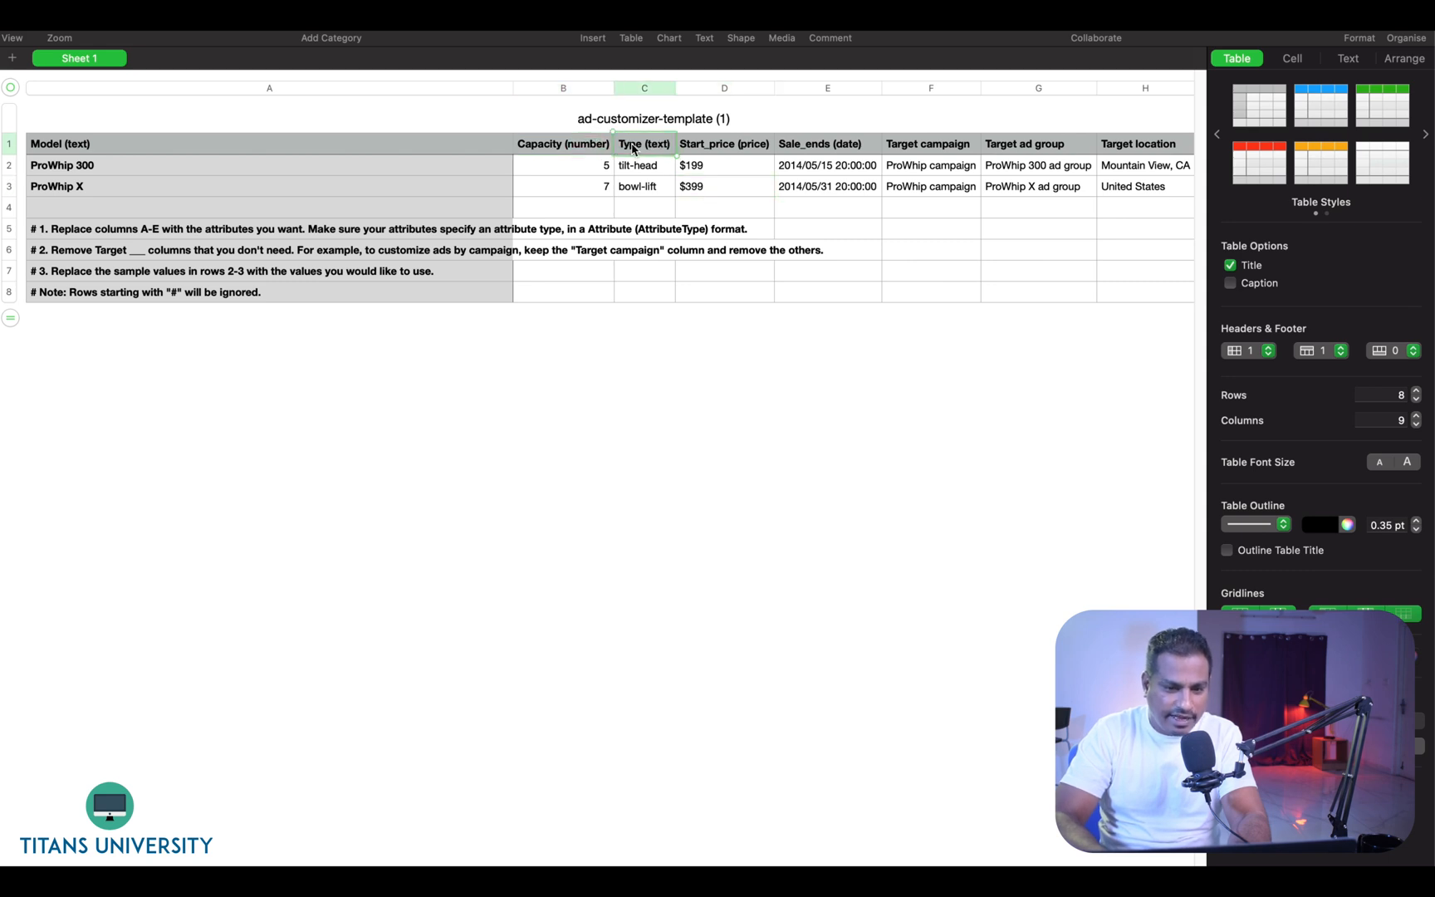
left_click(735, 188)
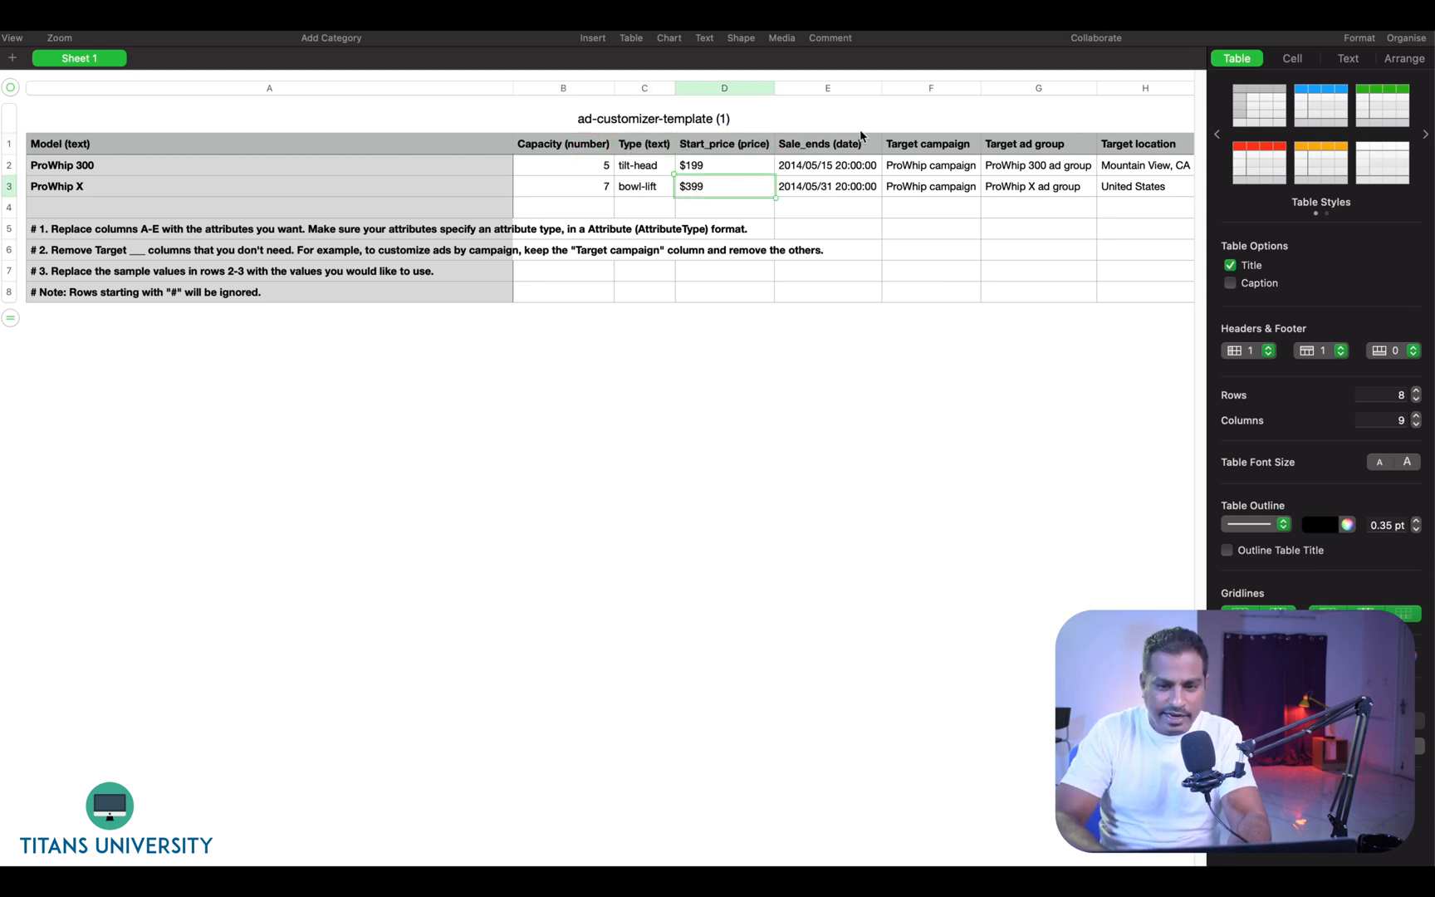
left_click(951, 148)
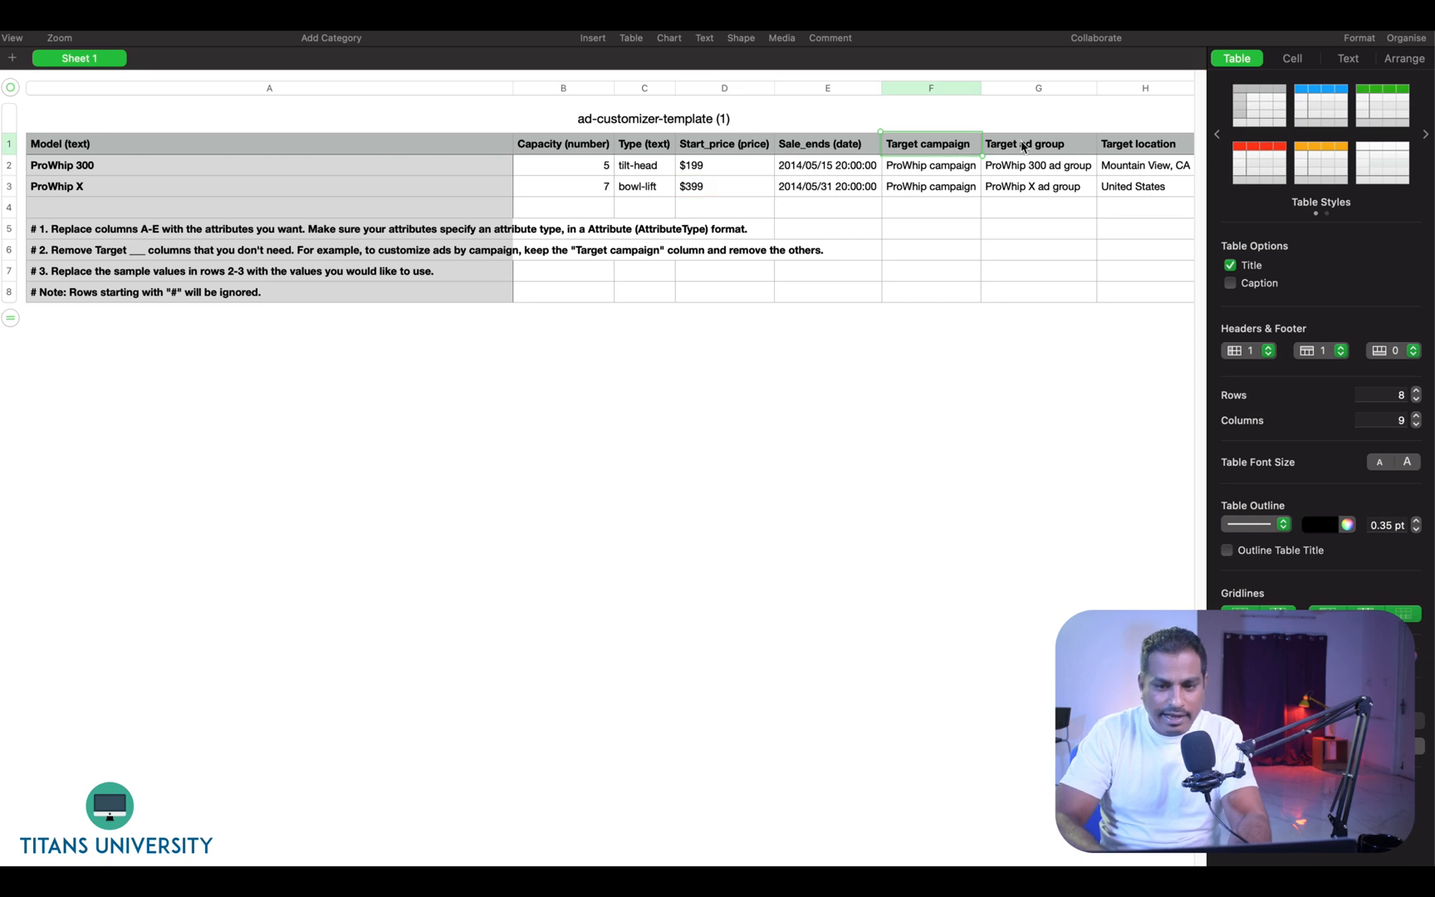
left_click(1028, 146)
left_click(1126, 146)
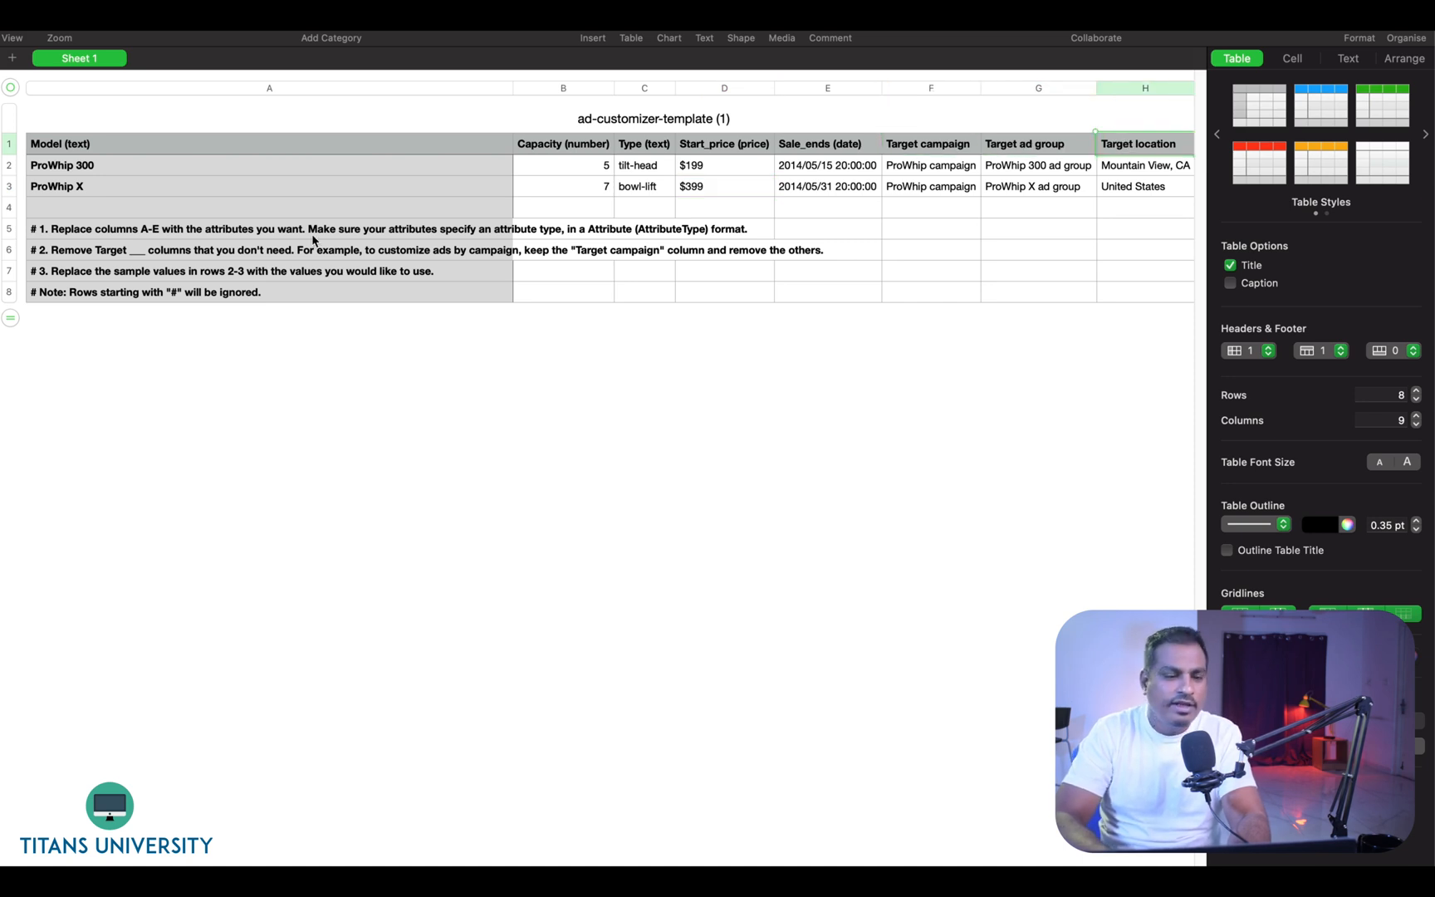
- Rename the two model rows to Veg Keto Diet Plan and Chicken Keto Diet Plan
left_click(206, 163)
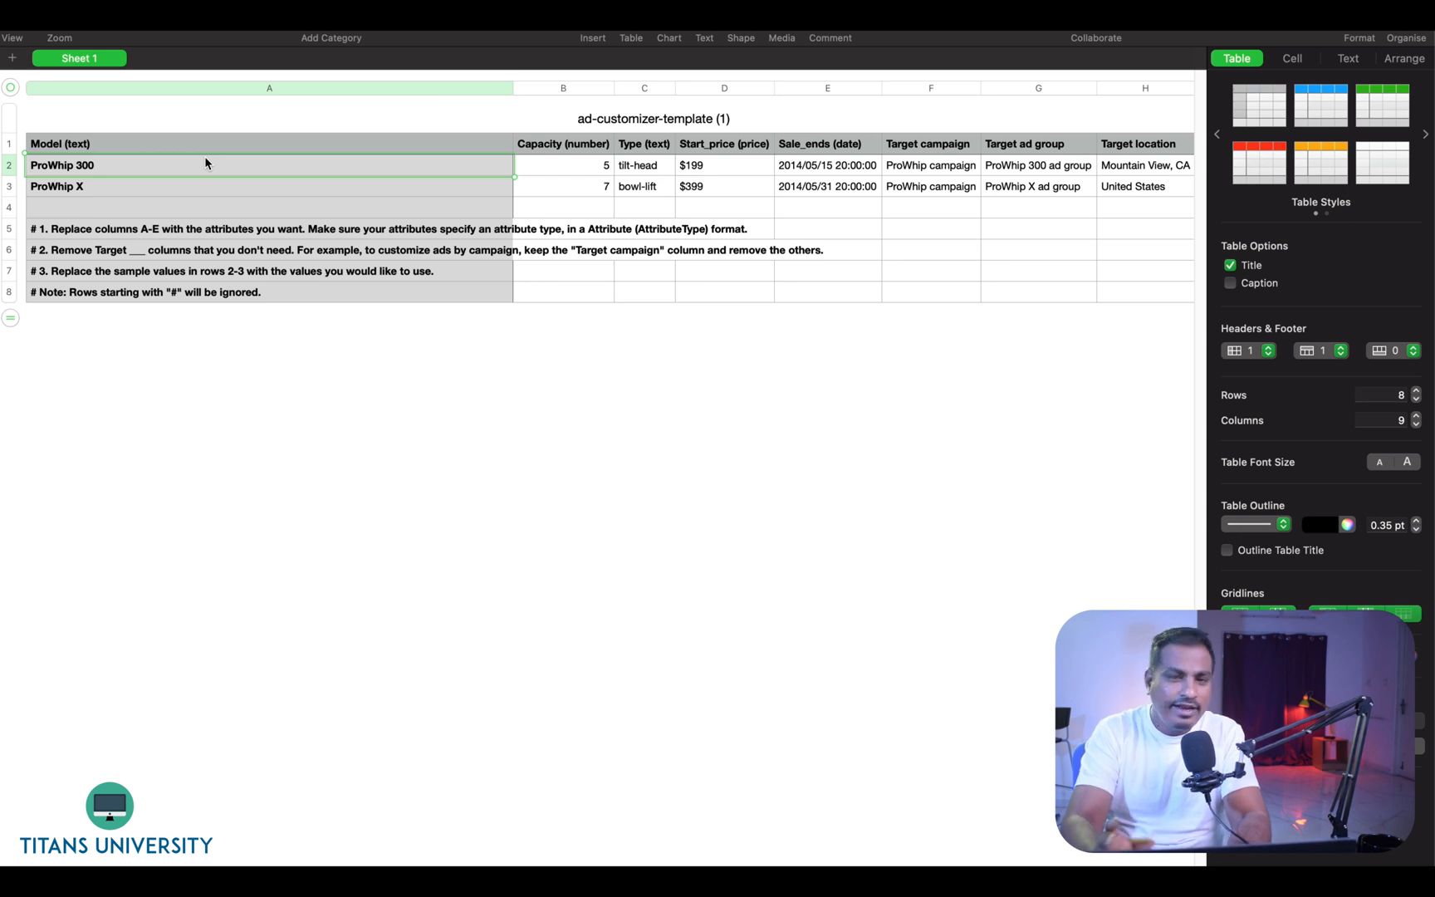
type("Veg Keto Diet")
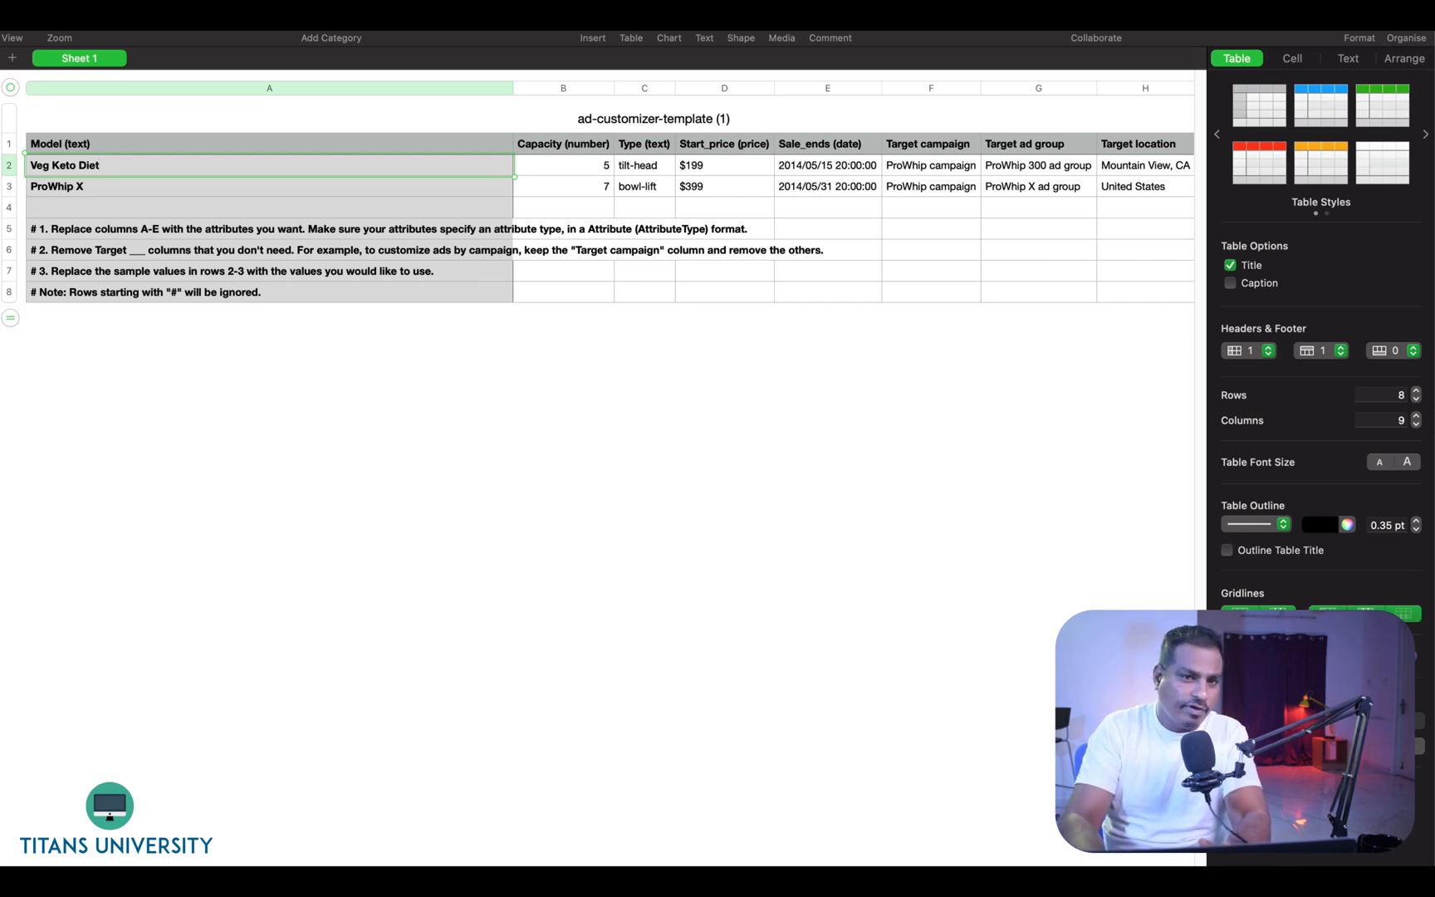
key("Return")
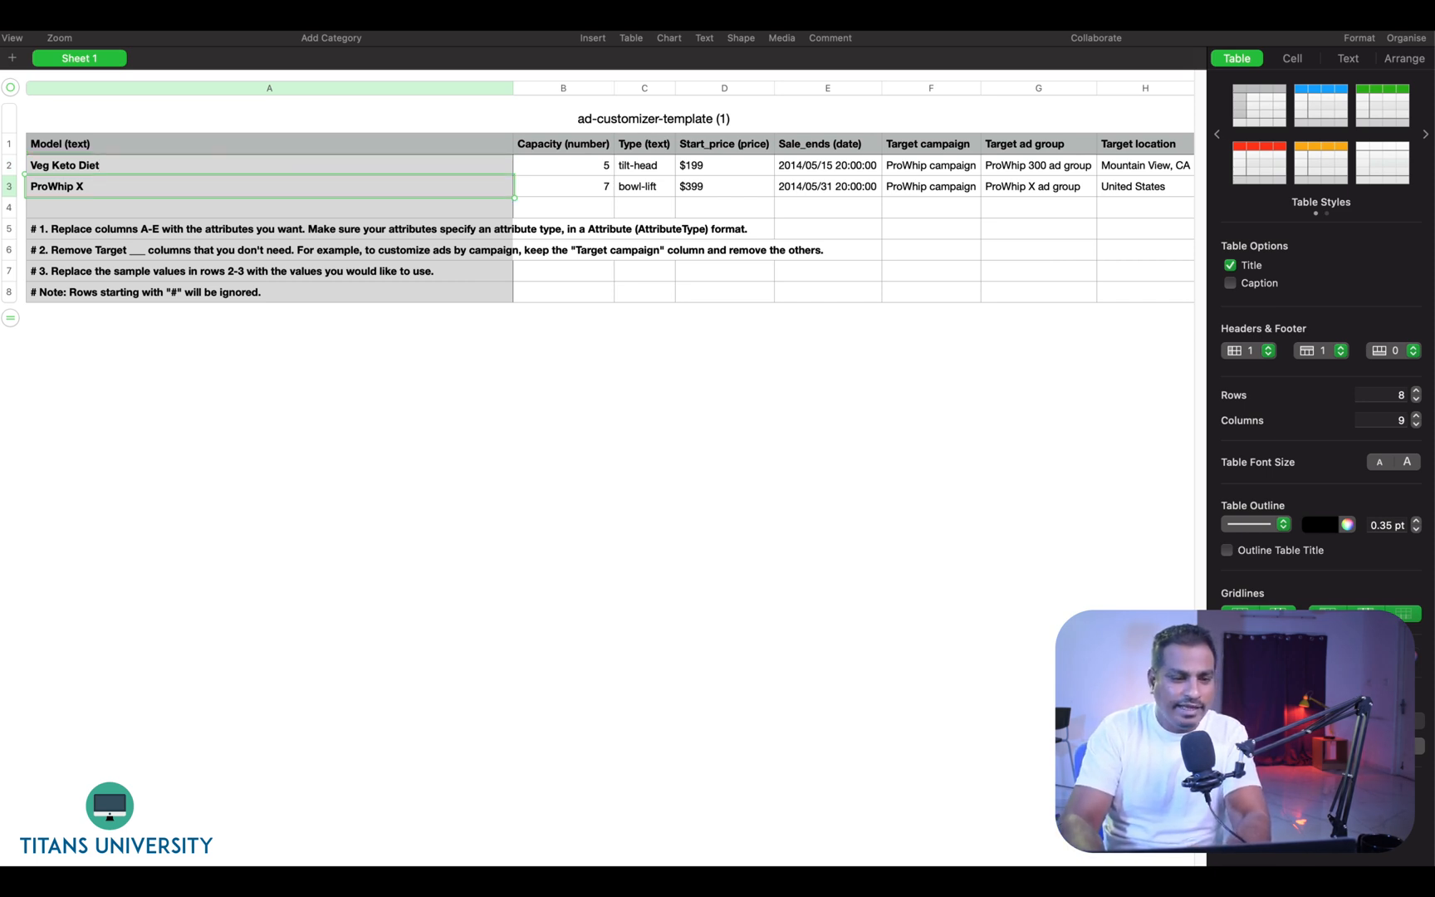
type("Chciken ")
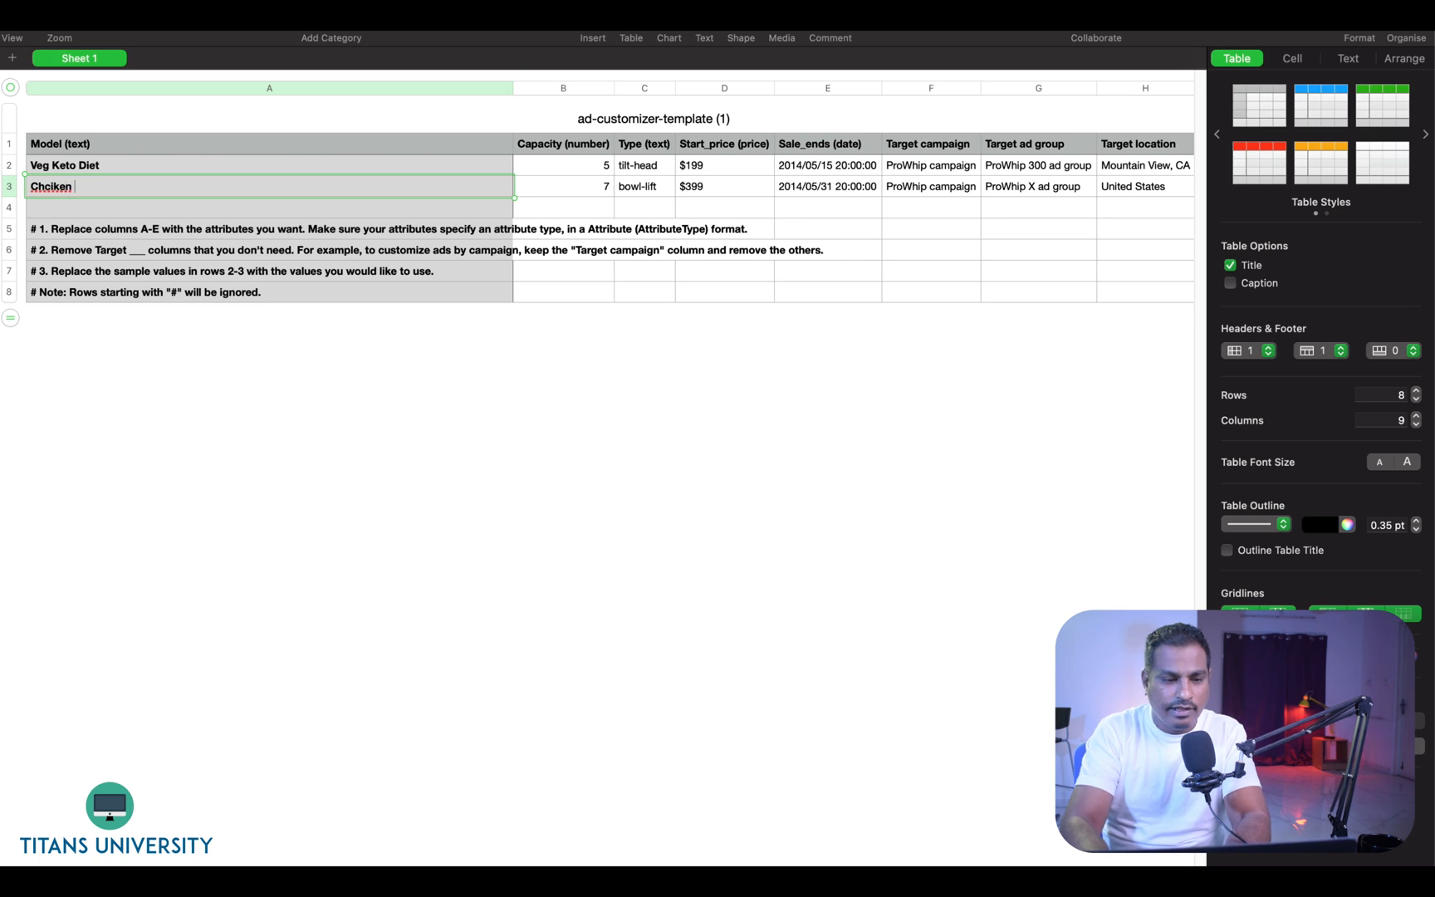
type("Keto")
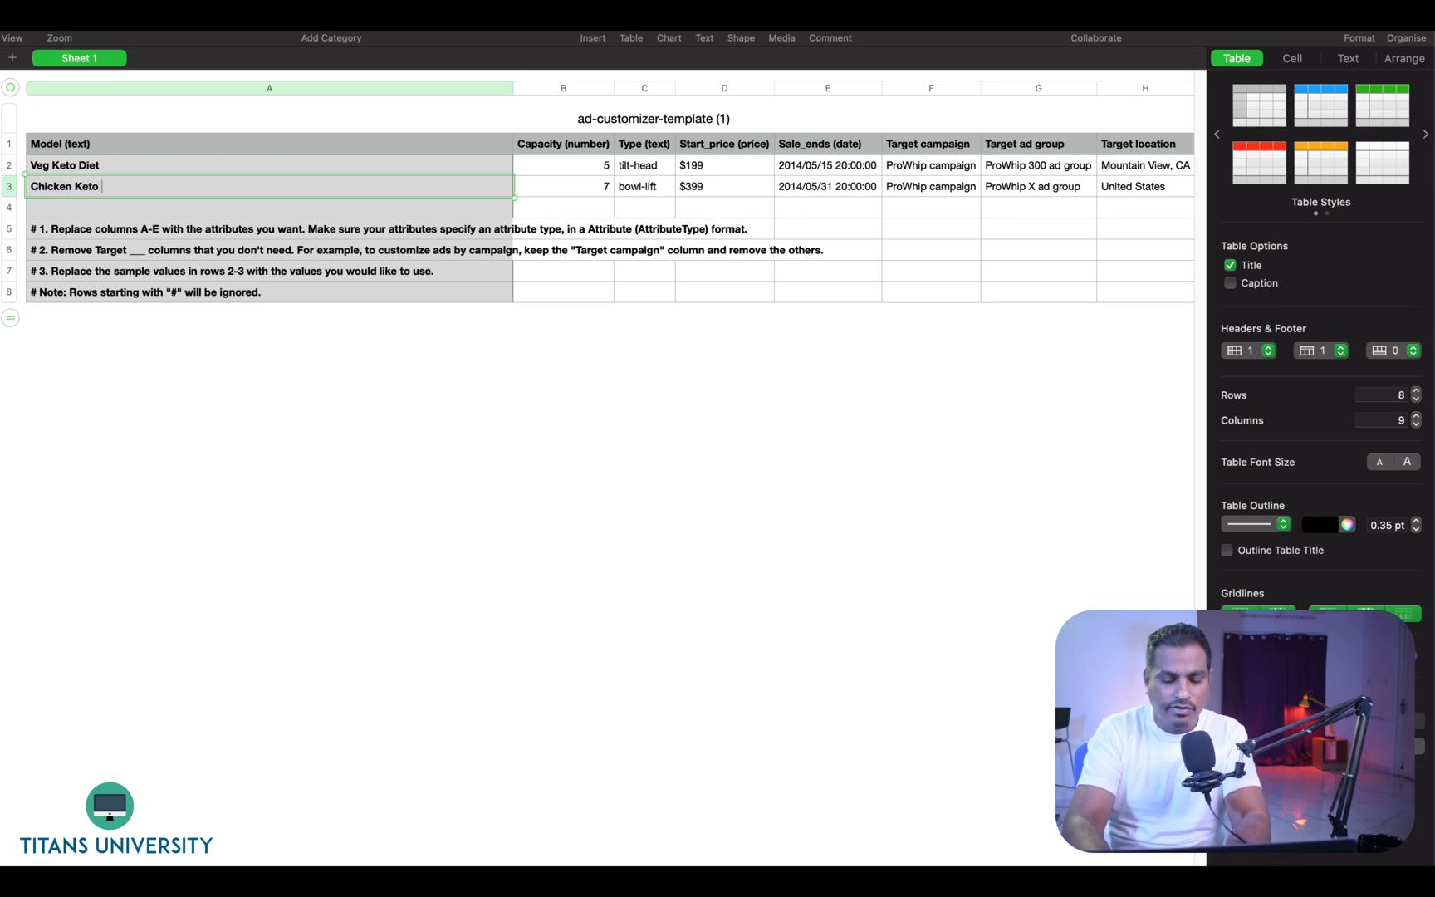
type(" Diet Plan")
key("Return")
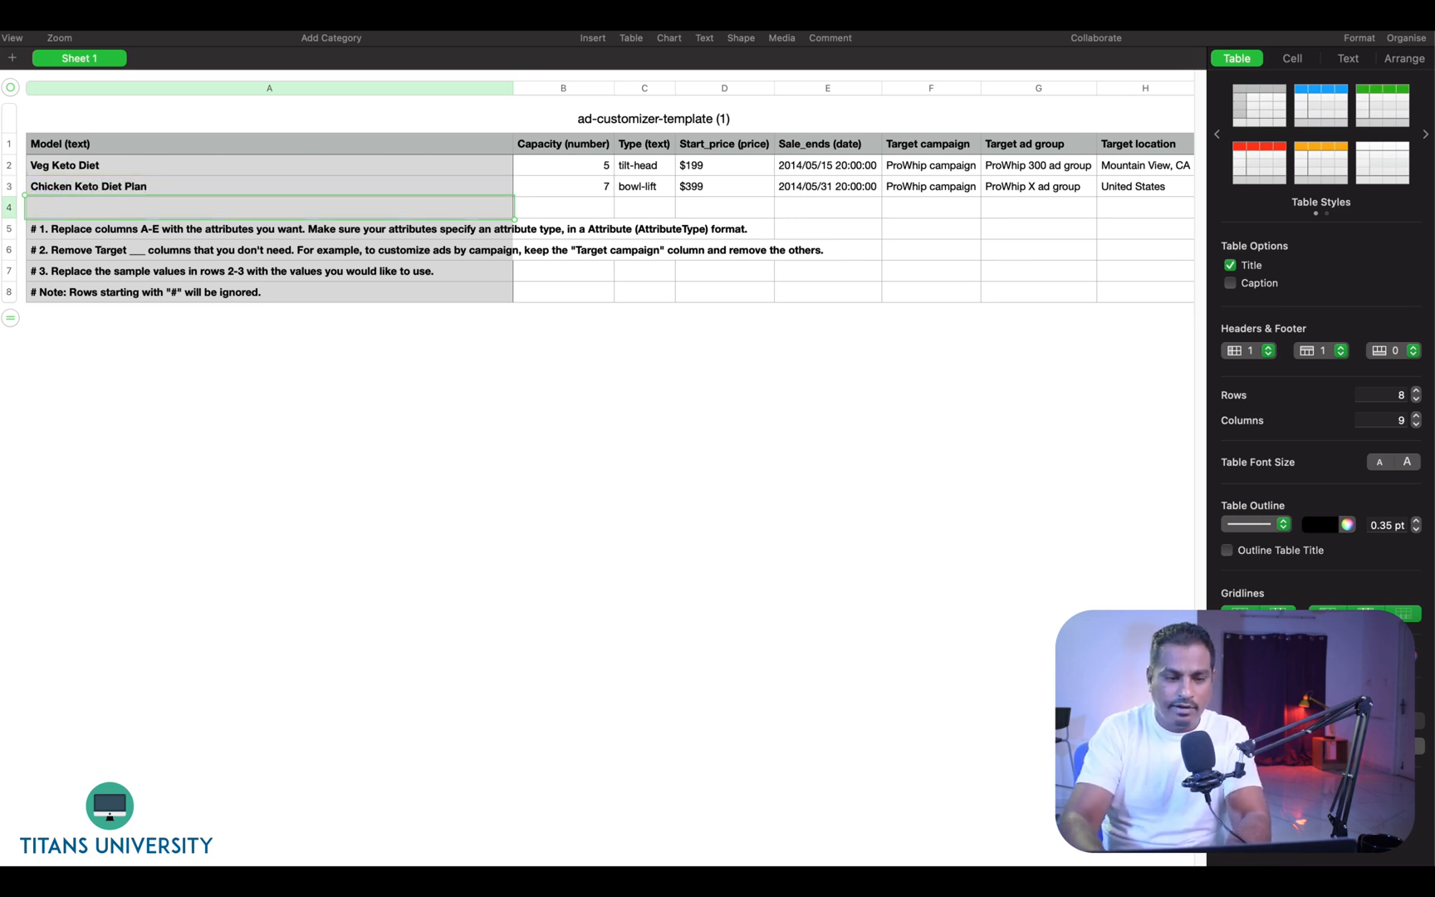
key("Up")
key("Up")
key("Down")
key("Right")
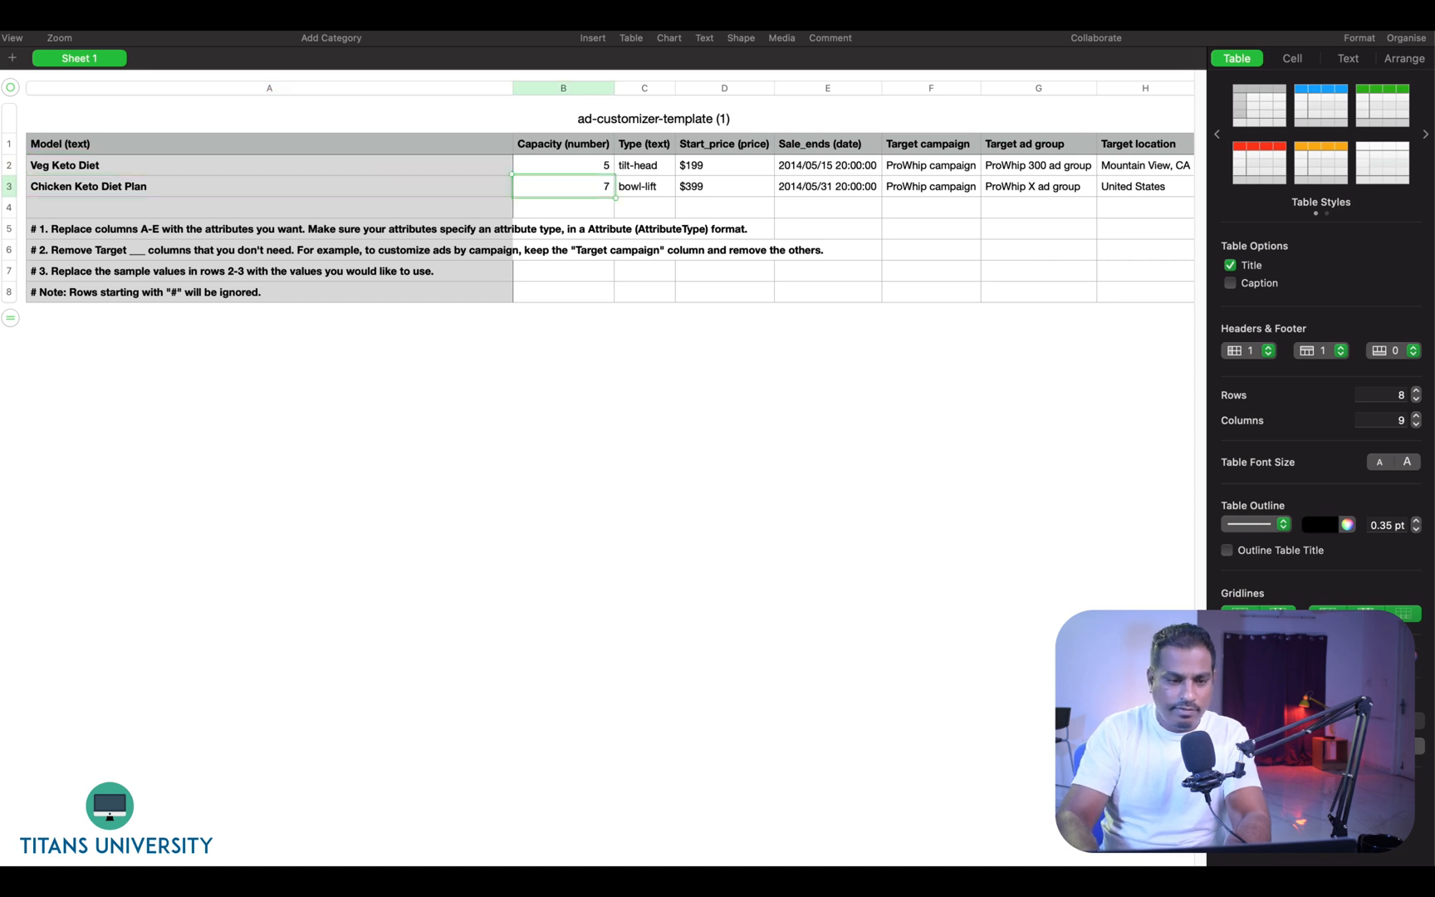
left_click(133, 170)
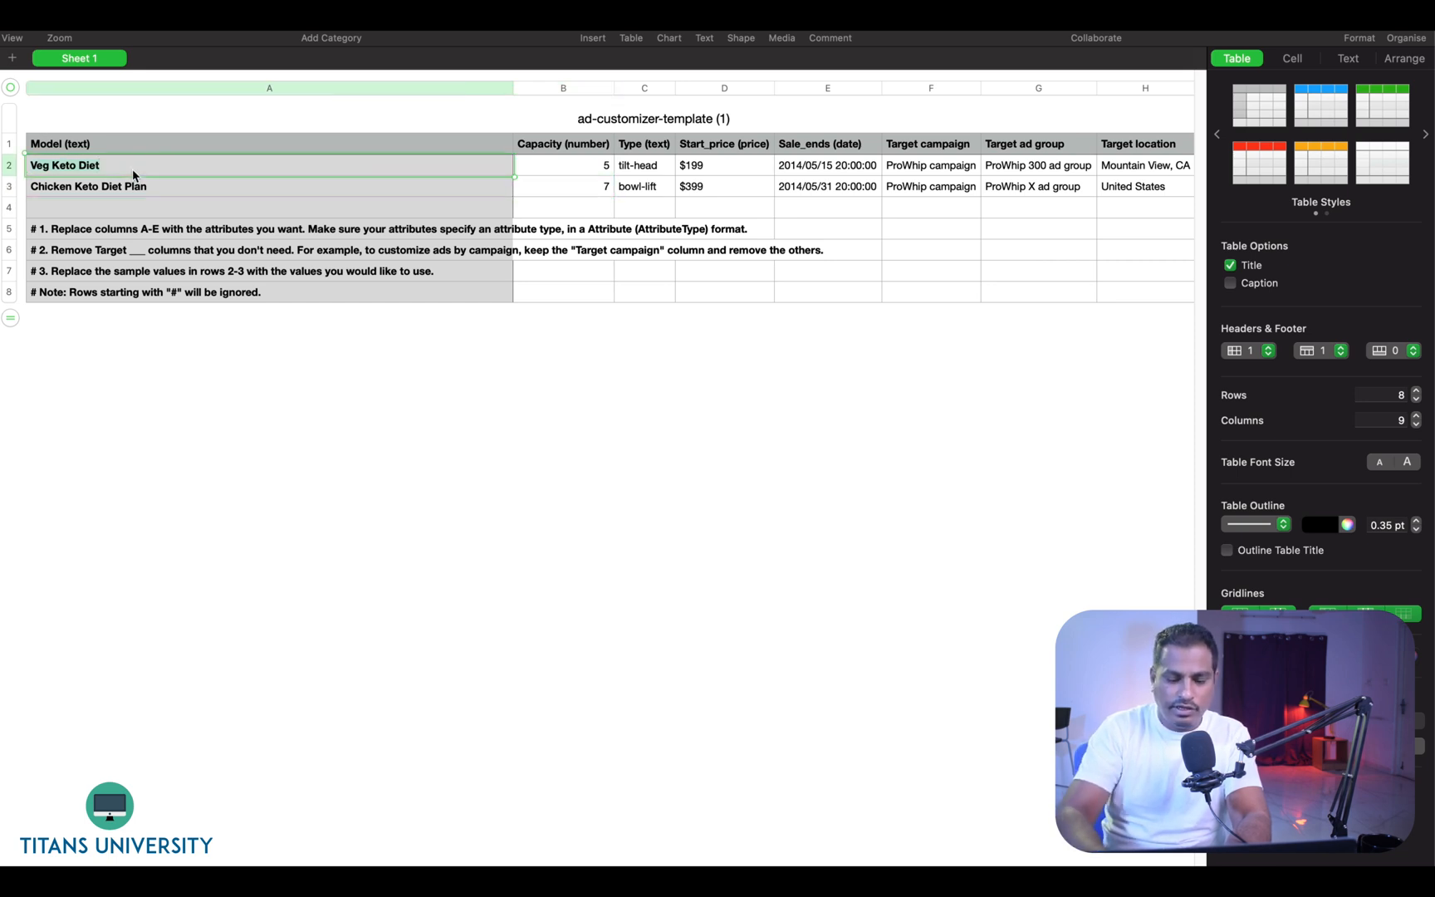
key("BackSpace")
key("cmd+z")
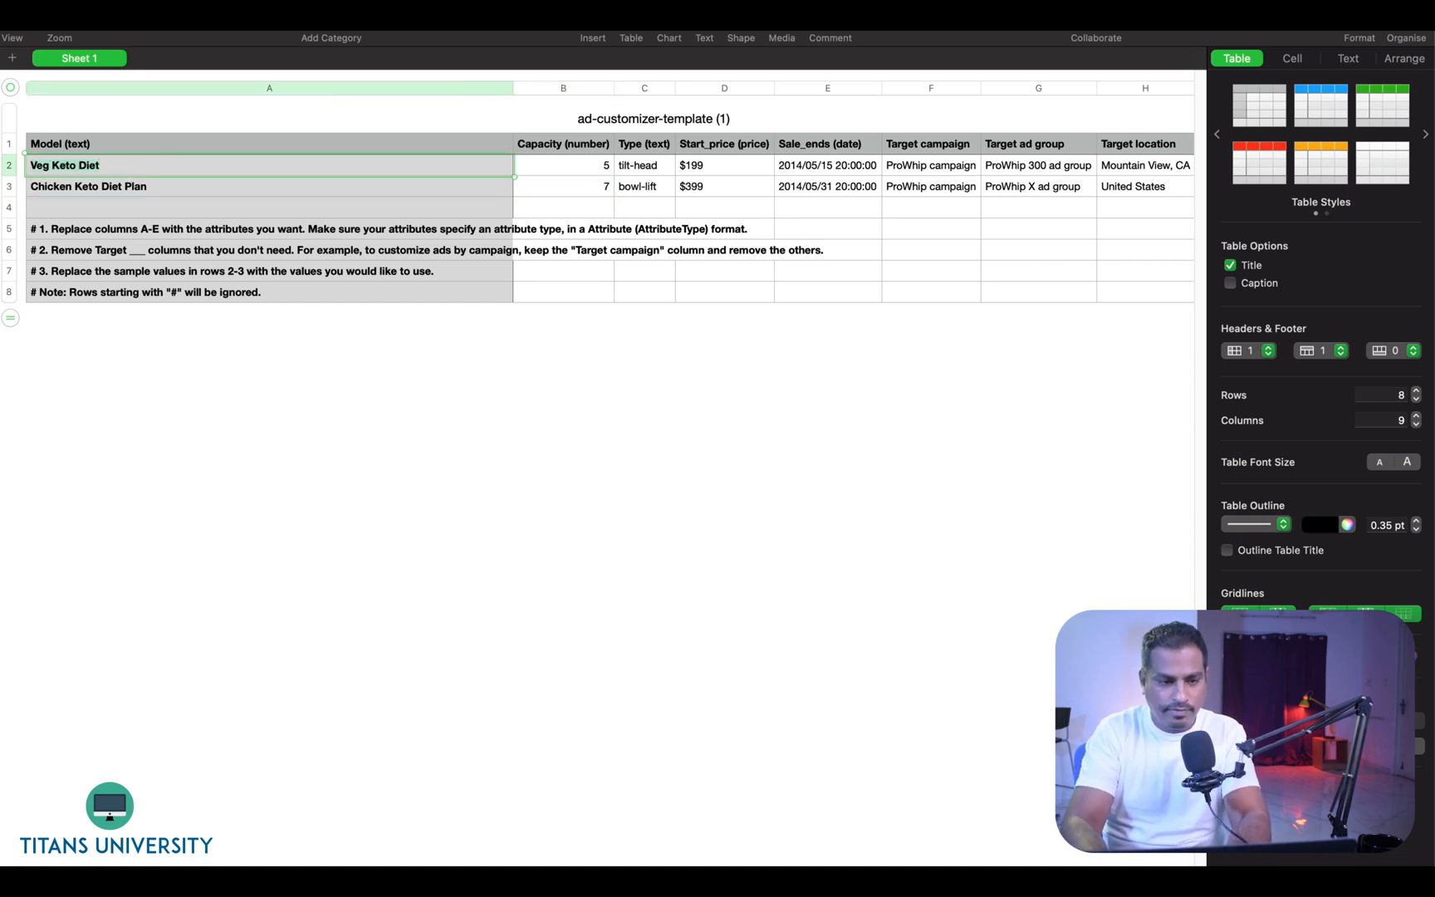
type("Plan")
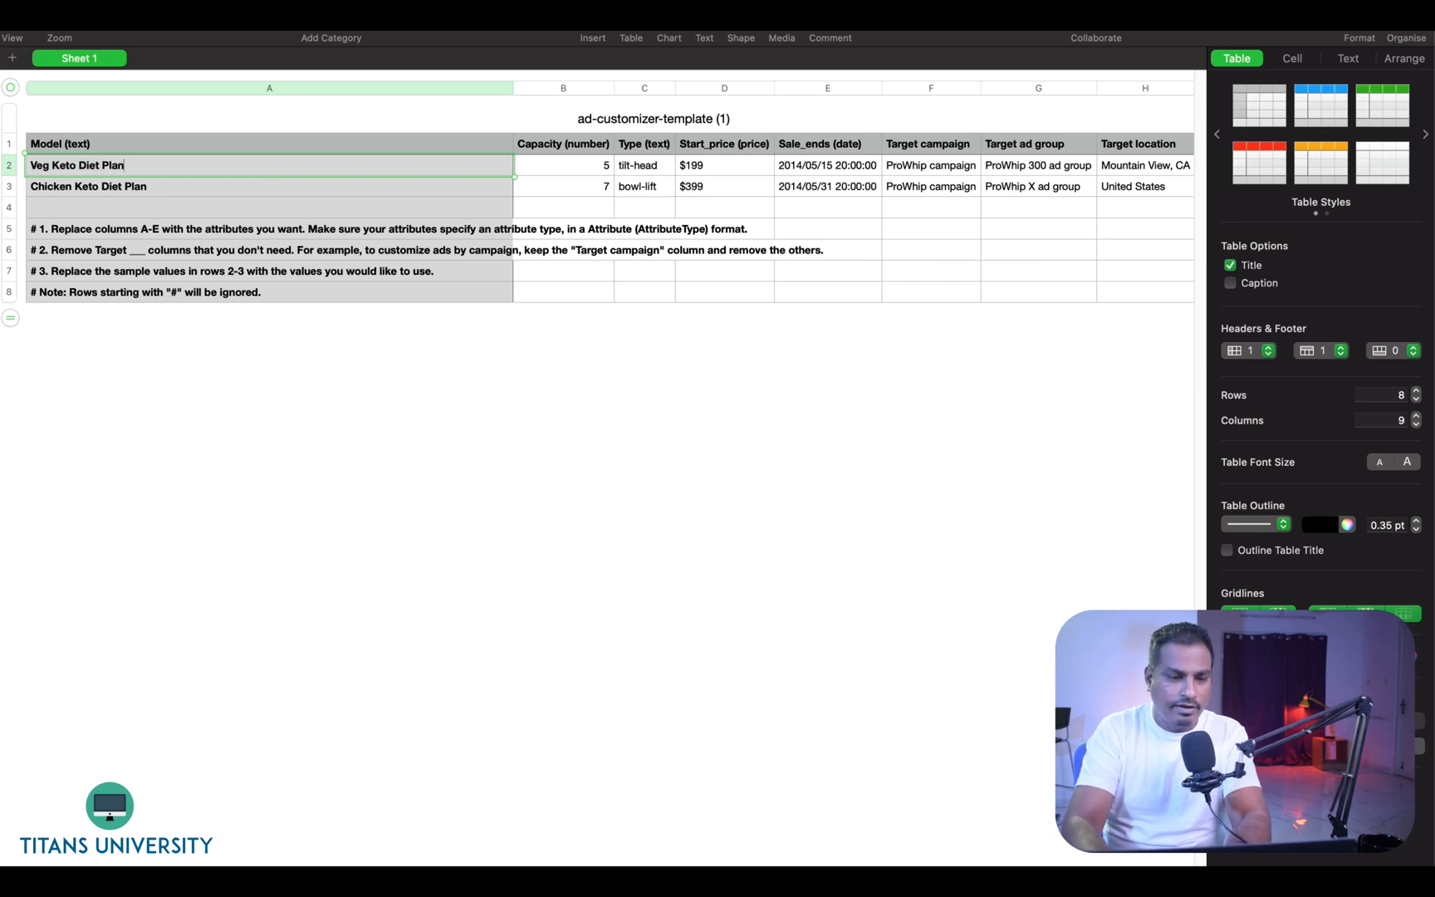
key("Return")
- Set the capacity values to 10 for the veg plan and 5 for the chicken plan
left_click(563, 167)
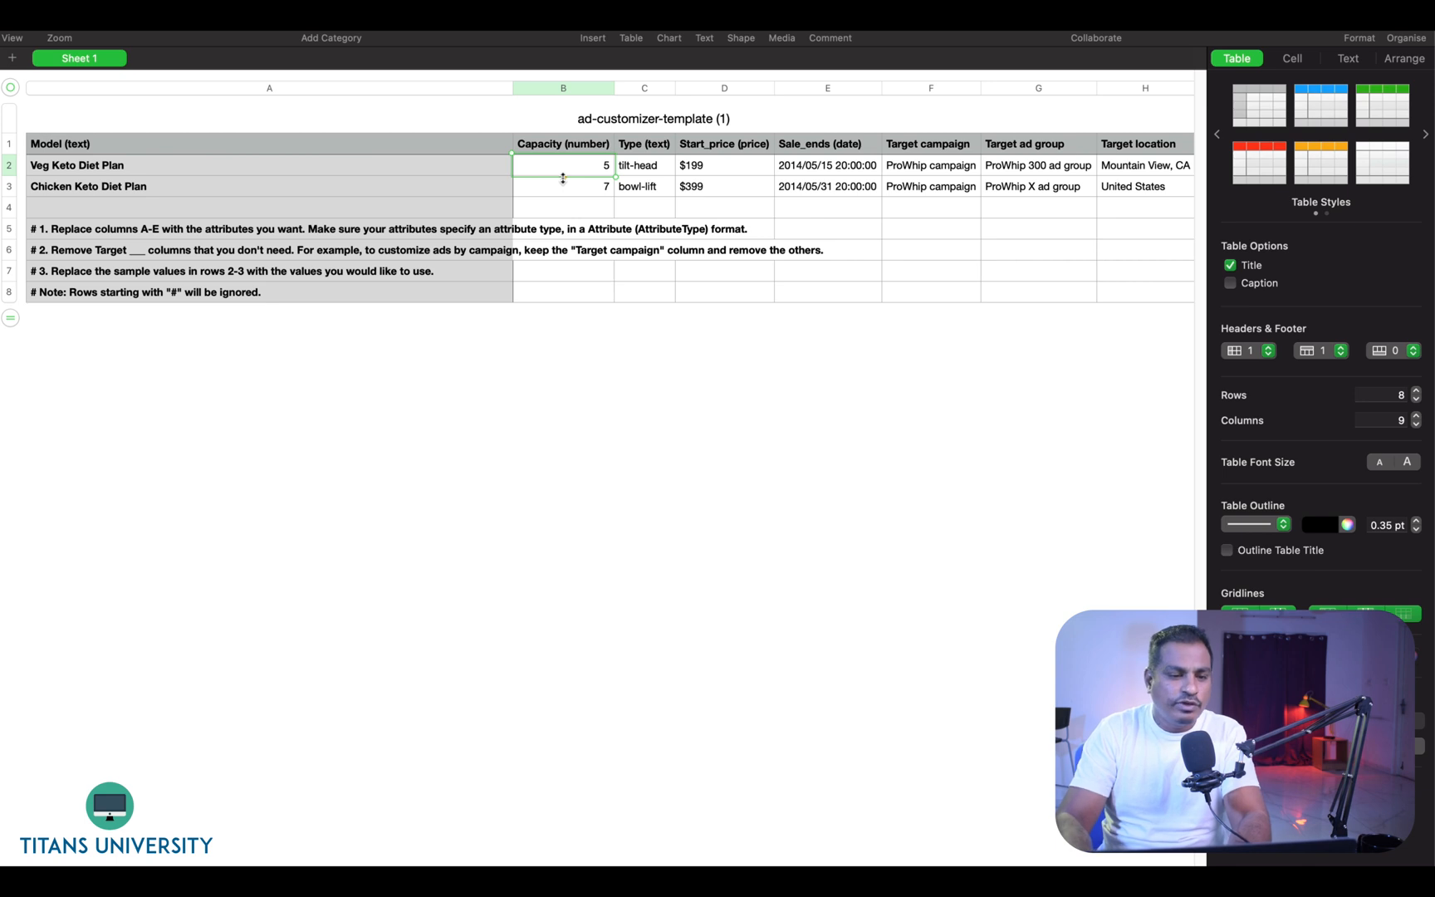
type("10")
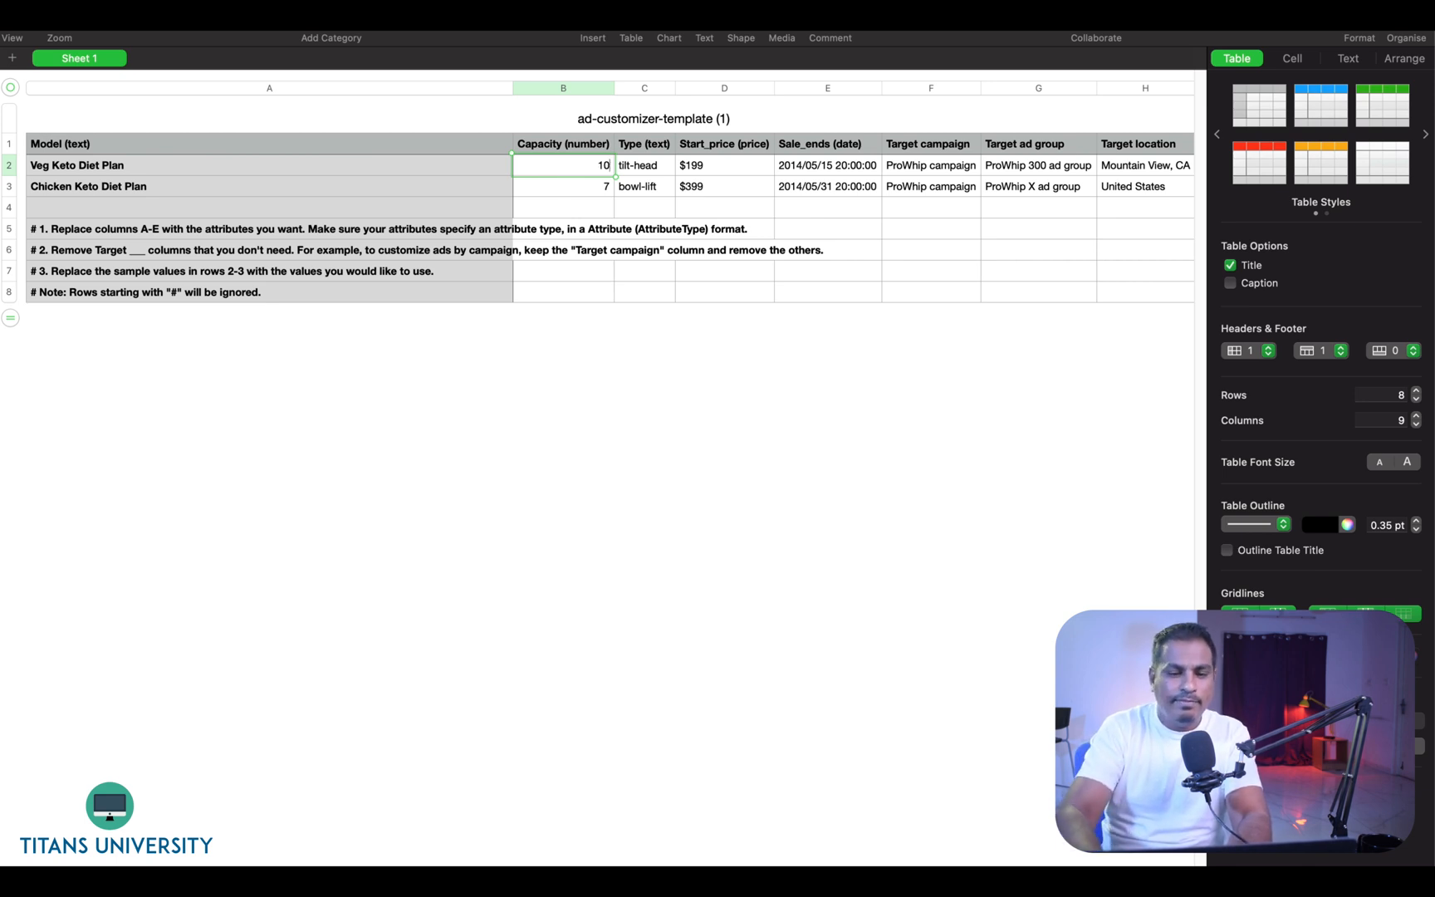
left_click(559, 189)
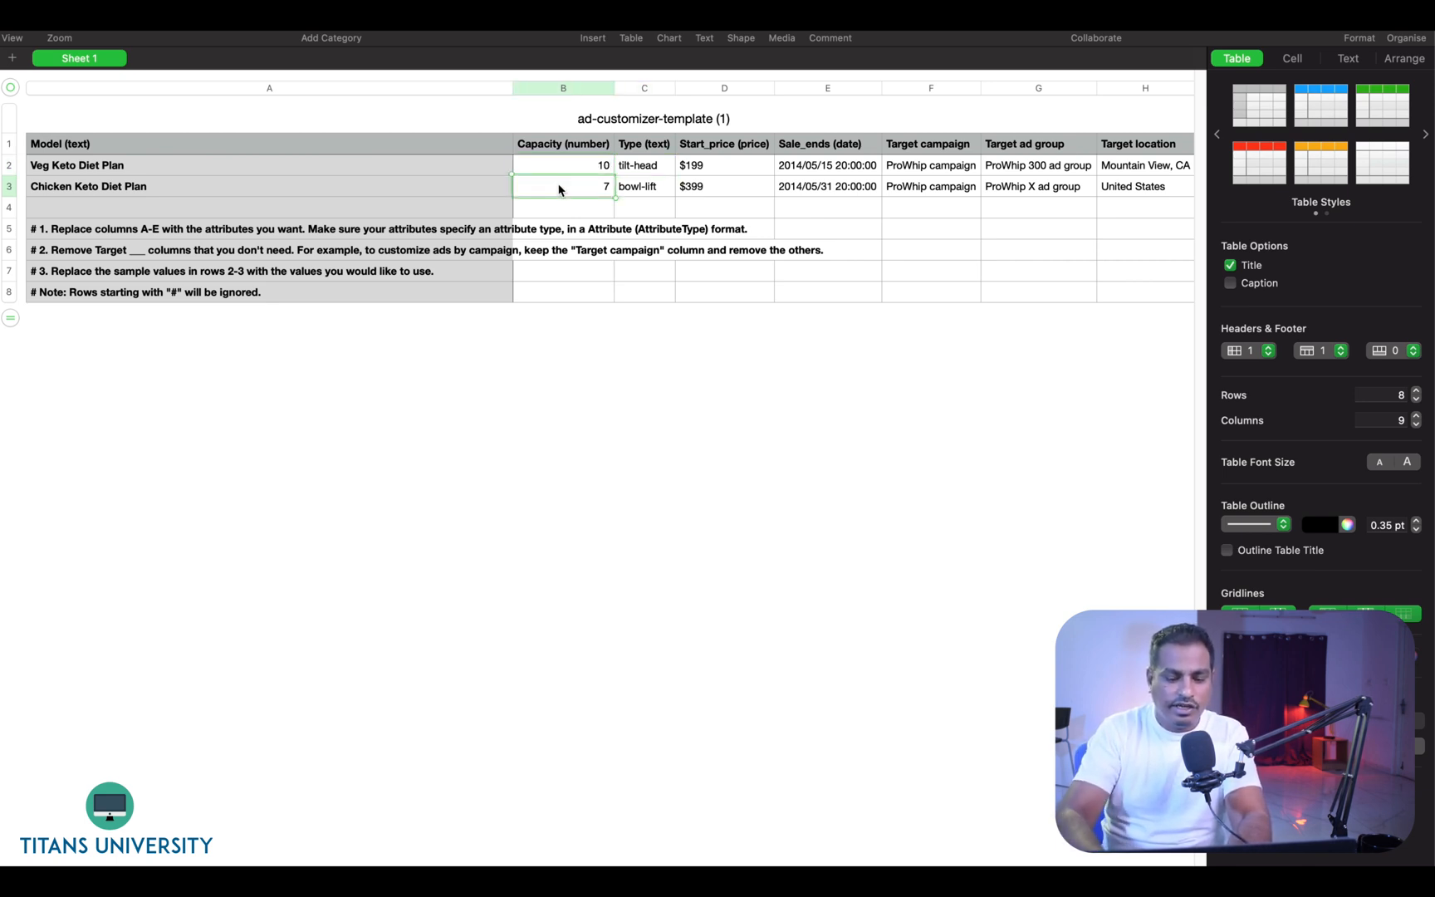
type("5")
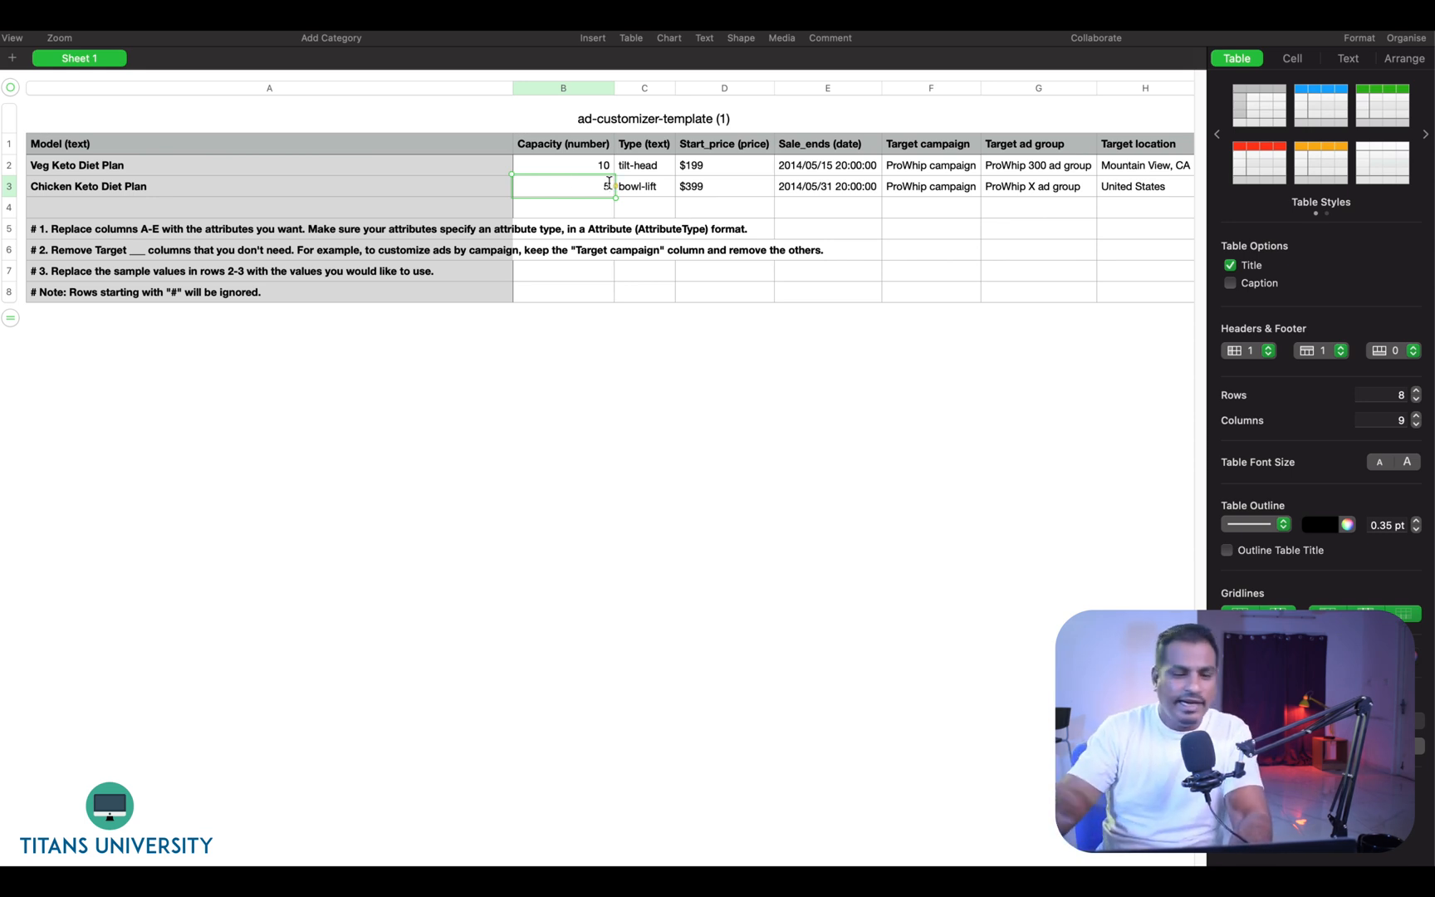
- Set the type values to Veg for the first plan and Chicken for the second
left_click(646, 169)
type("V")
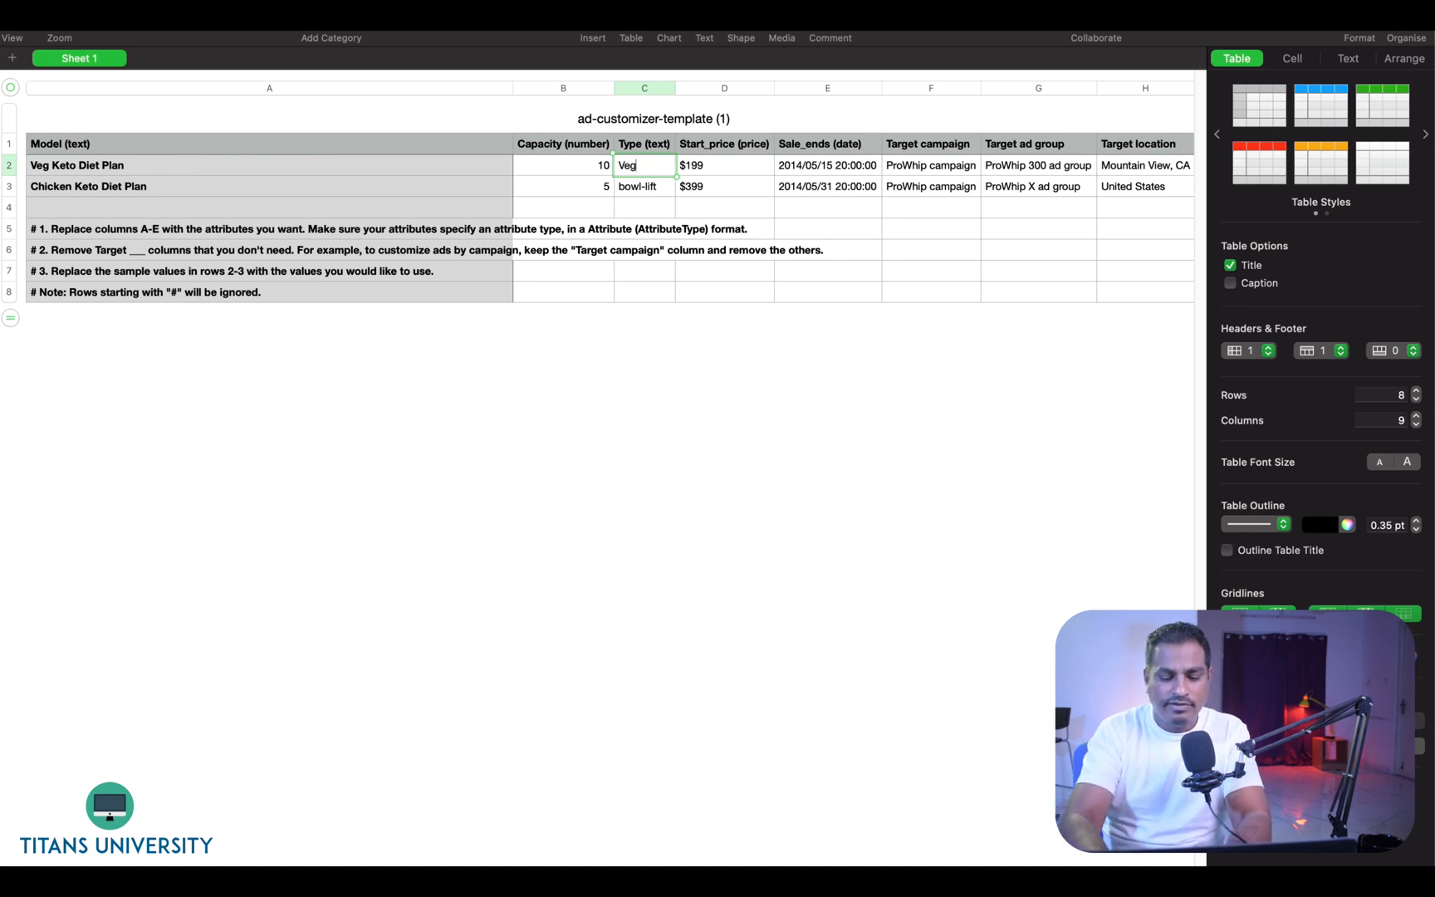
type("eg")
key("Return")
type("N")
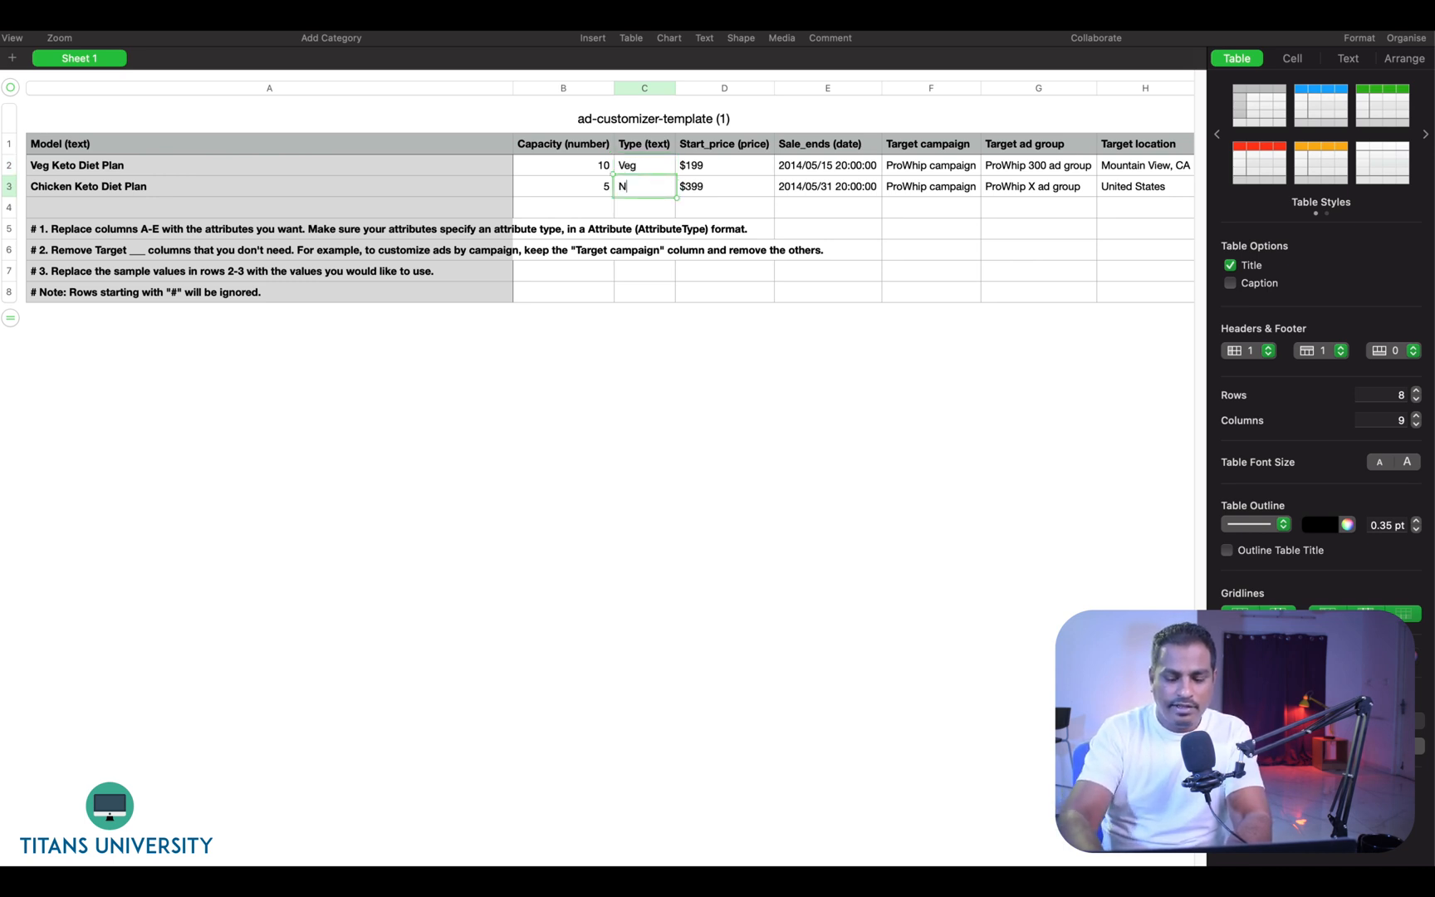
type("h")
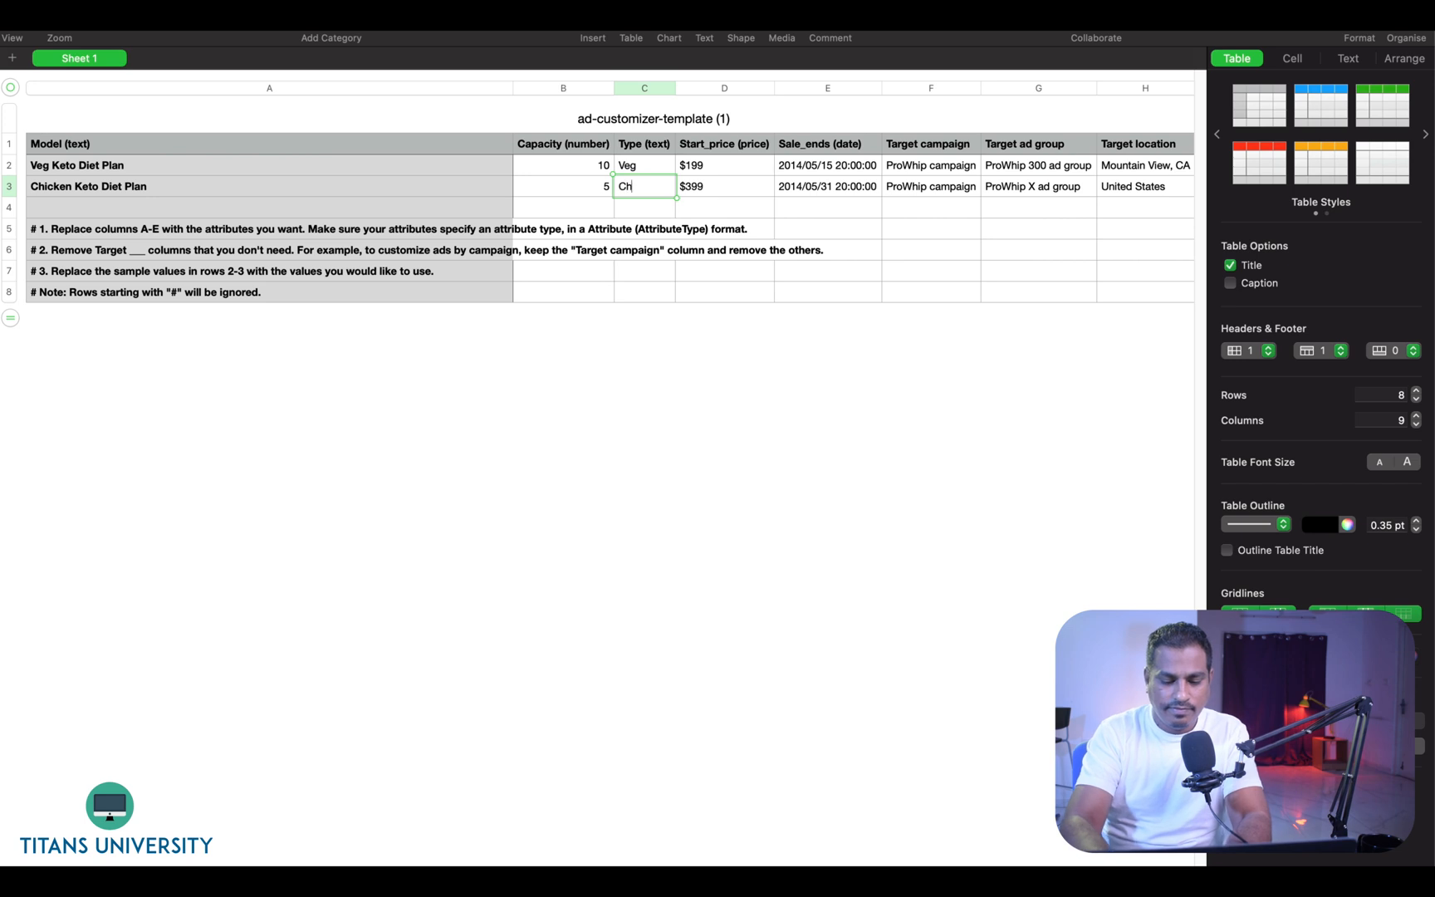
type("icke")
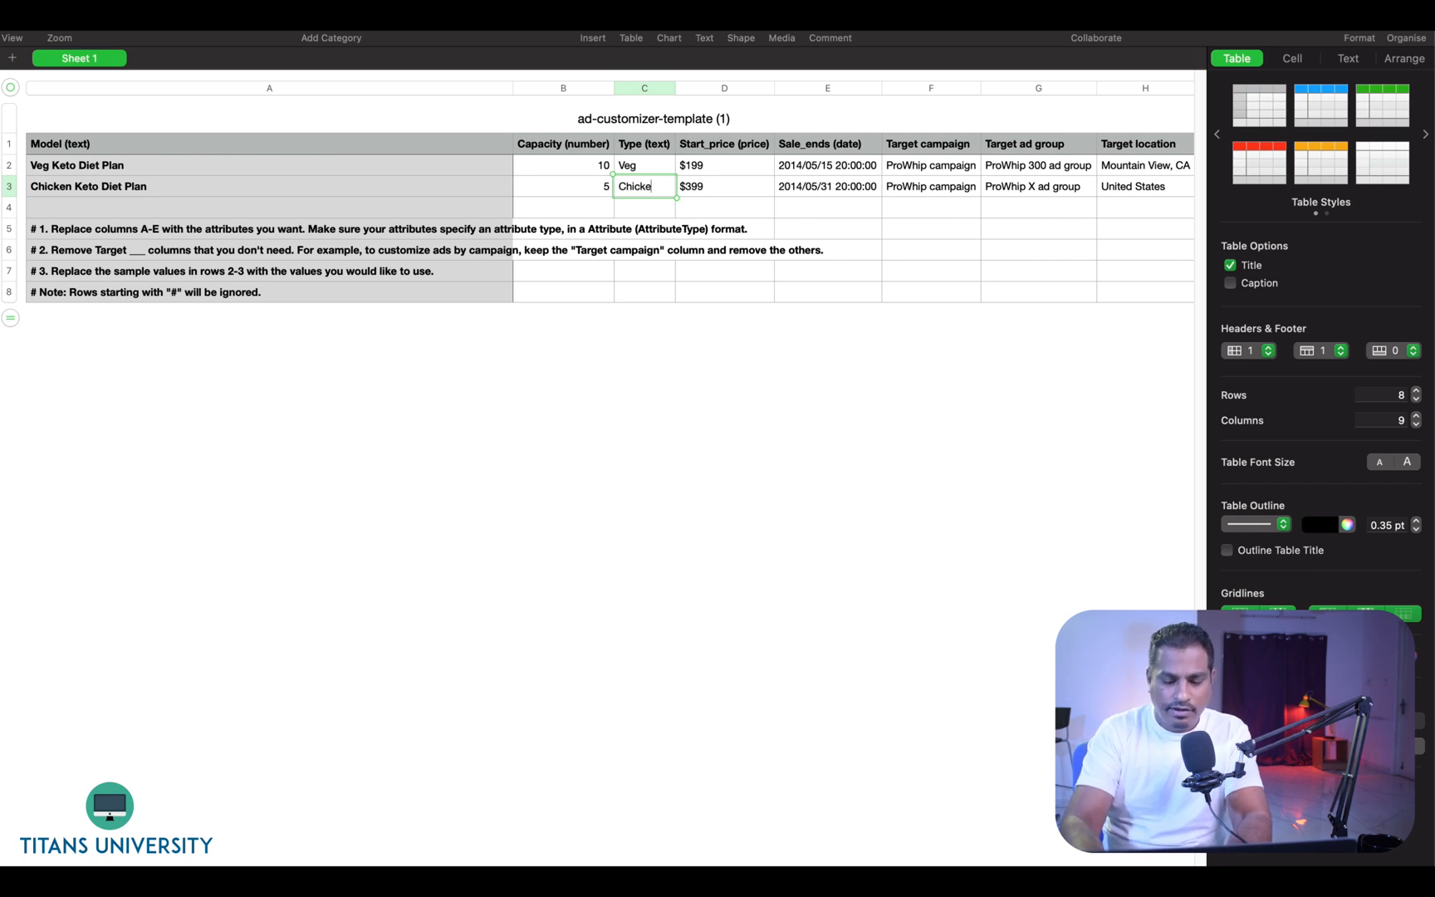
type("n")
key("Return")
- Change the year of both sale end dates to 2021
key("Up")
key("Up")
key("Right")
key("Right")
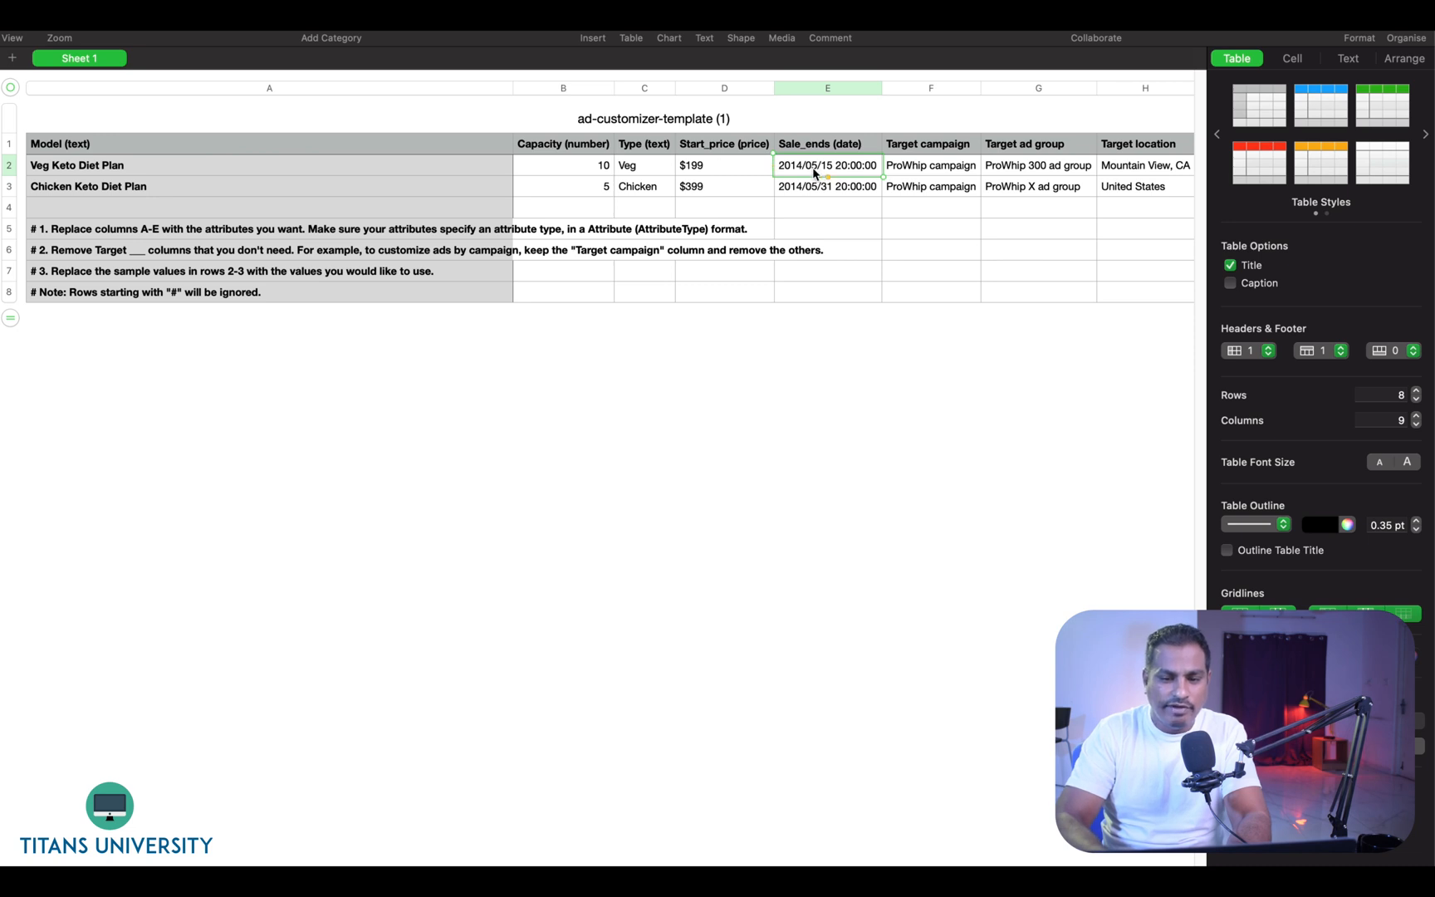
double_click(804, 165)
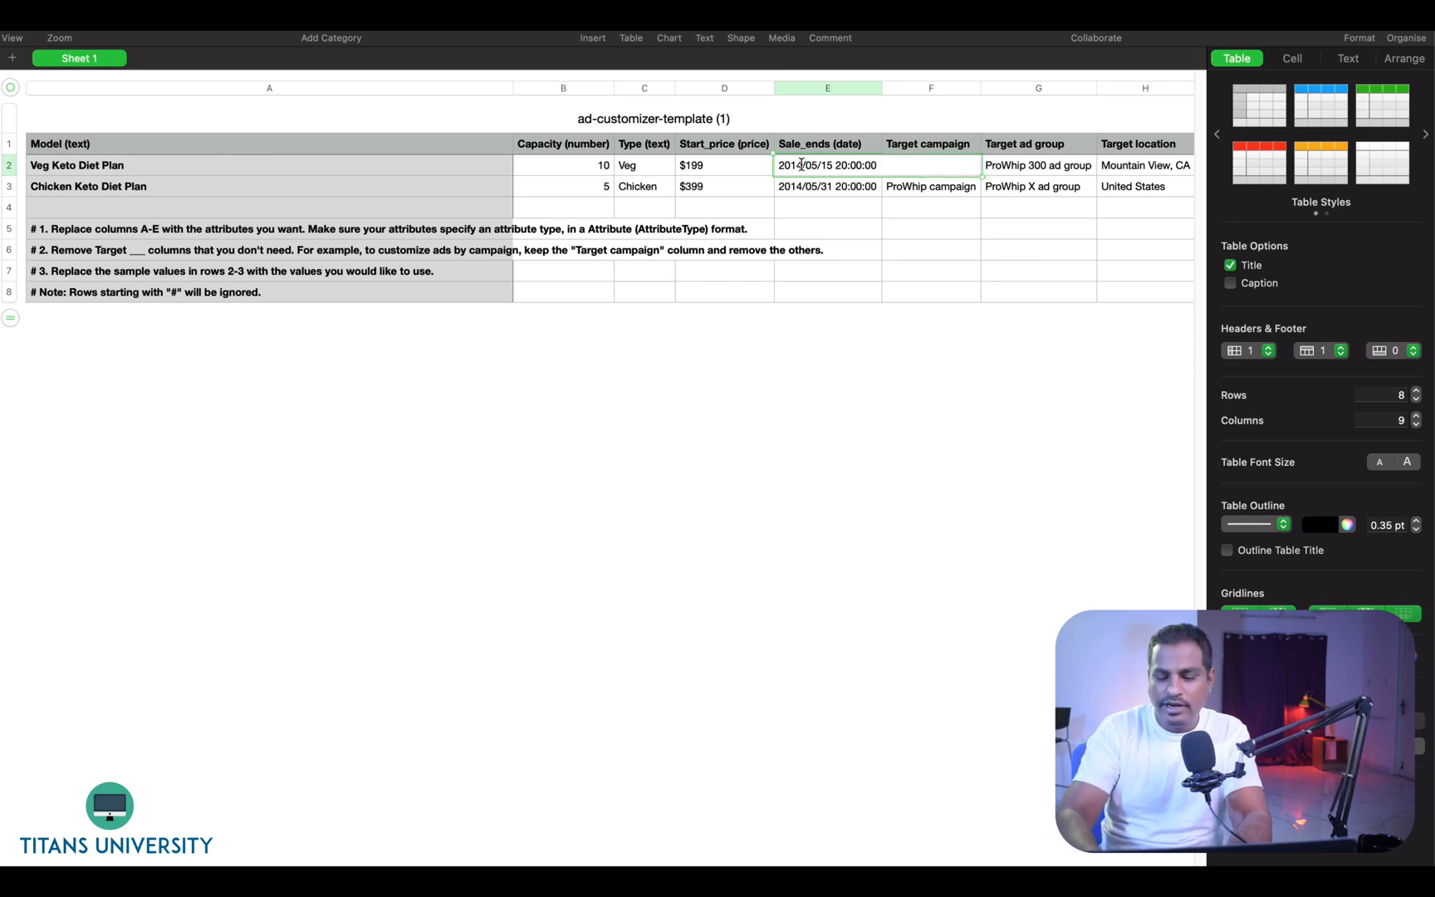
key("BackSpace")
key("BackSpace")
type("21")
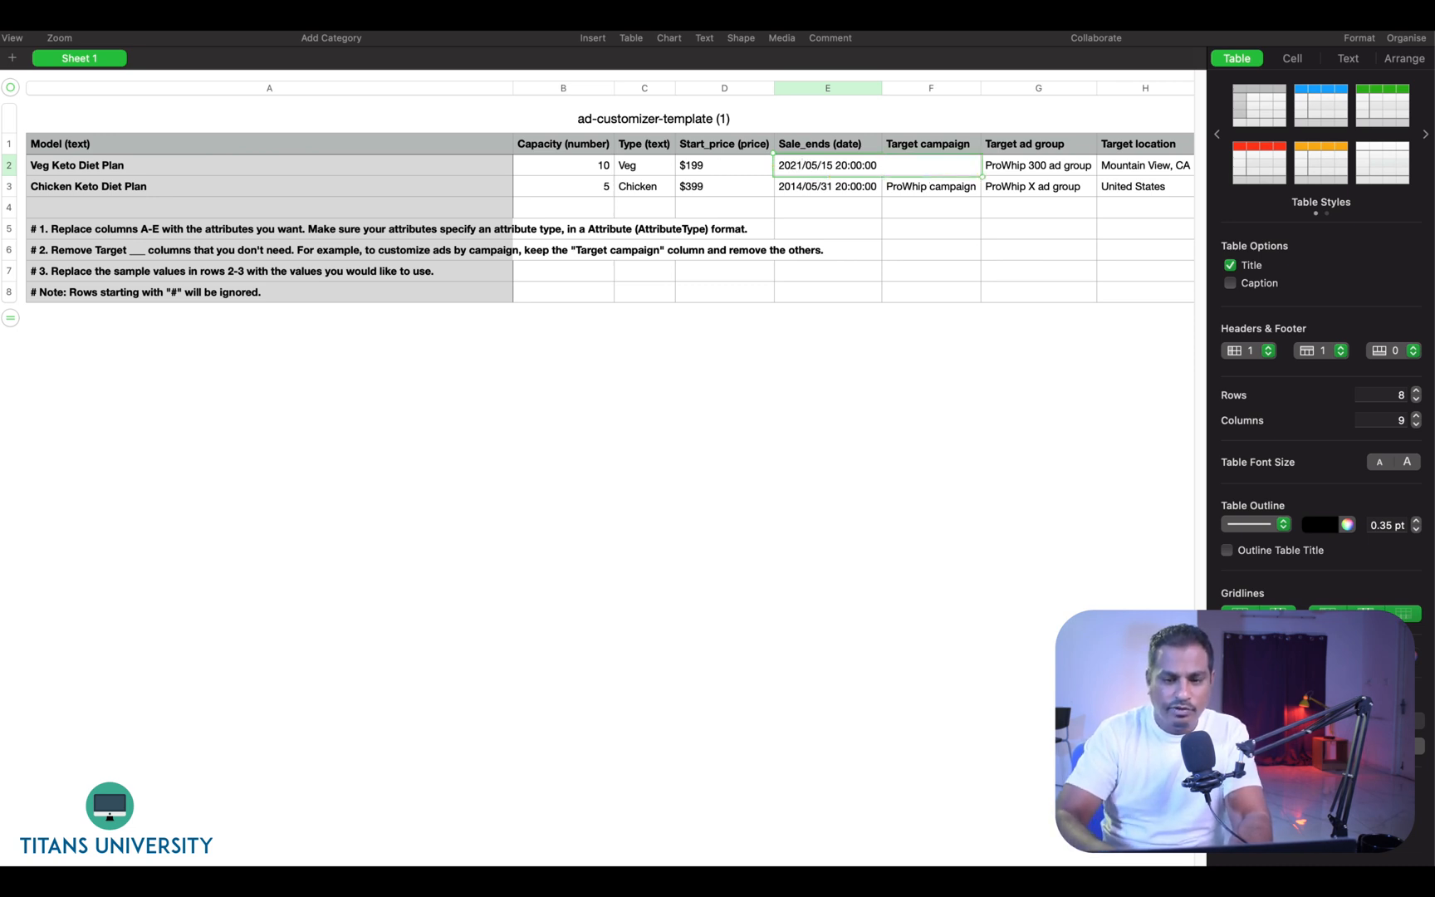
left_click(806, 190)
left_click(802, 186)
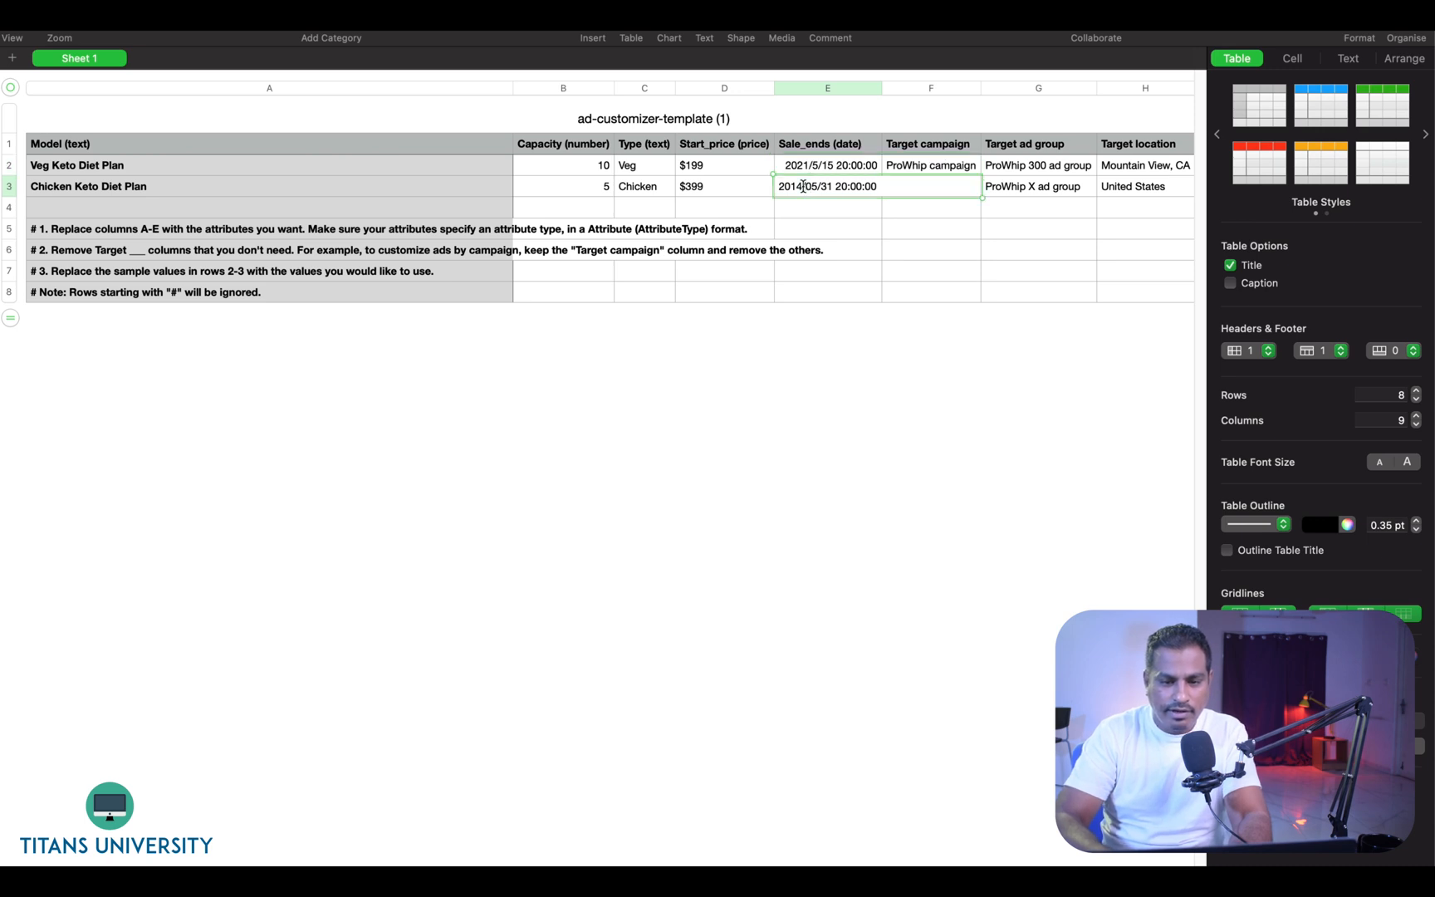
key("BackSpace")
key("BackSpace")
type("21")
left_click(849, 218)
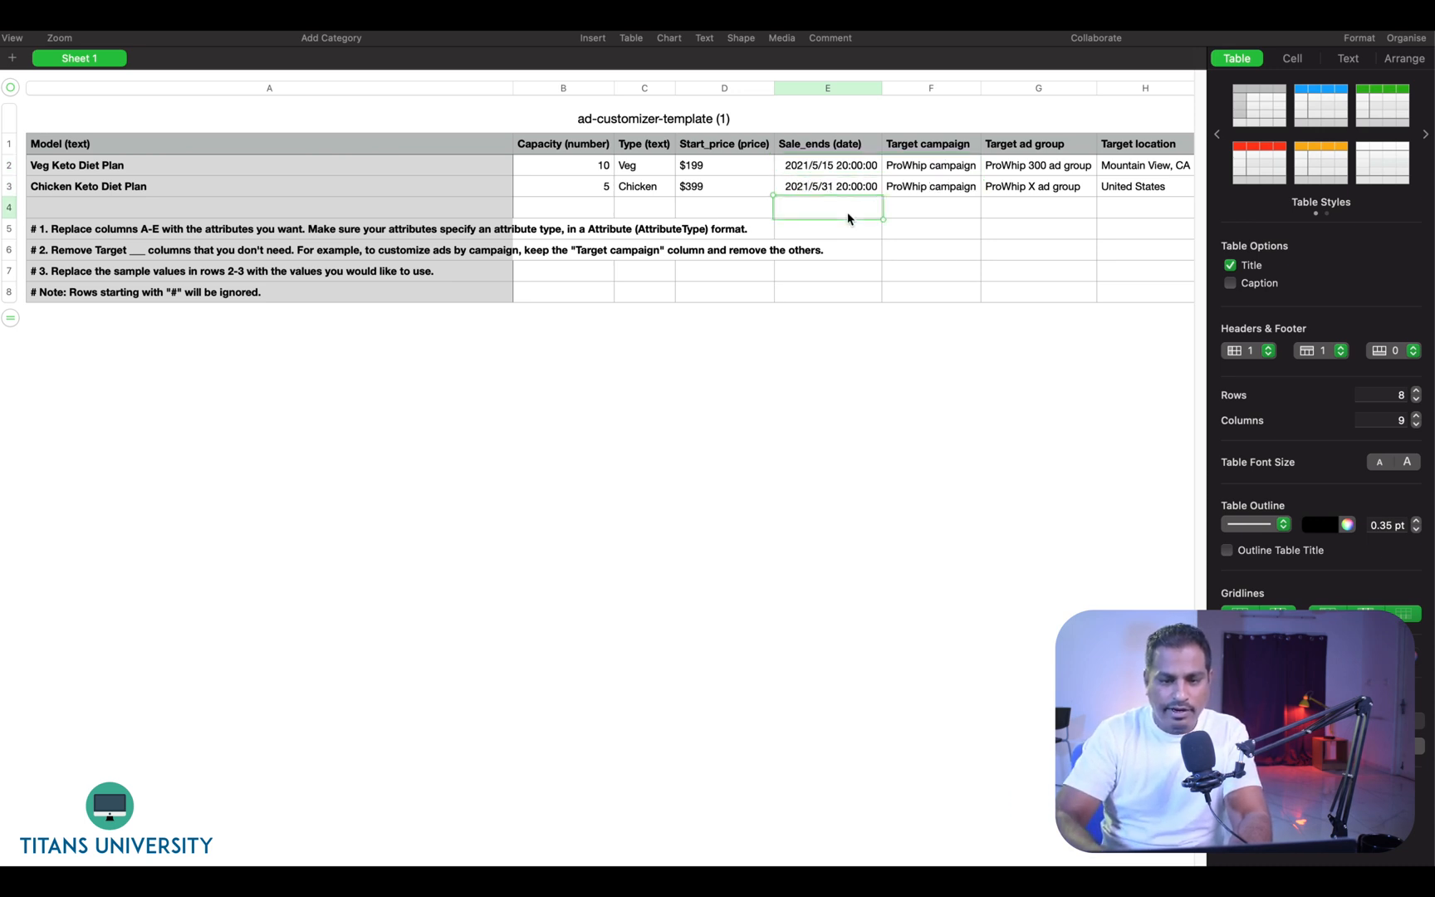
- Set the target location to Dubai for both diet plan rows
left_click(931, 169)
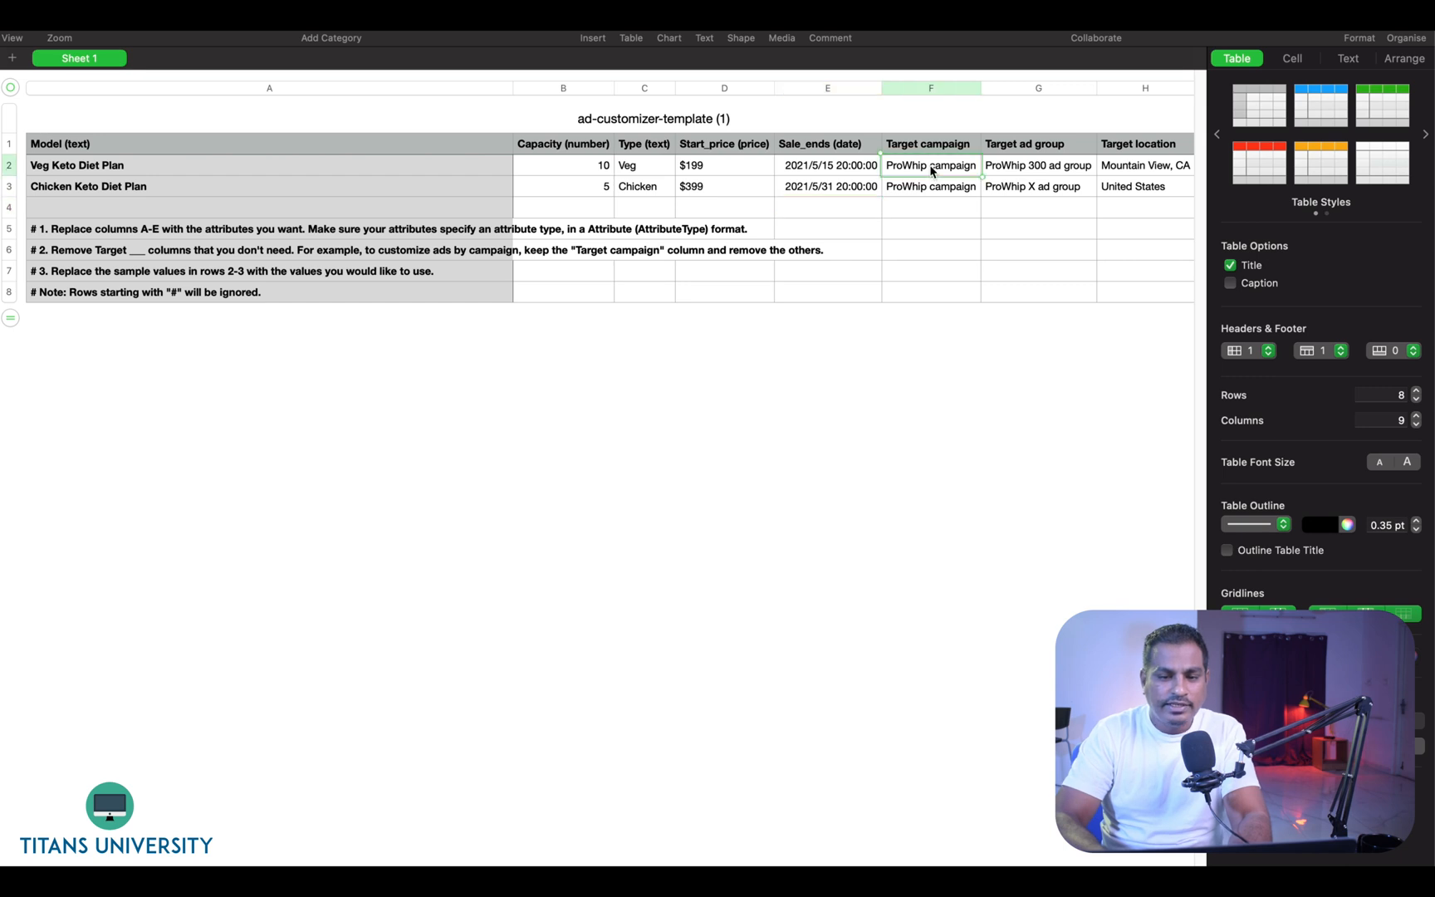
left_click(932, 186)
left_click(1027, 172)
left_click(1026, 187)
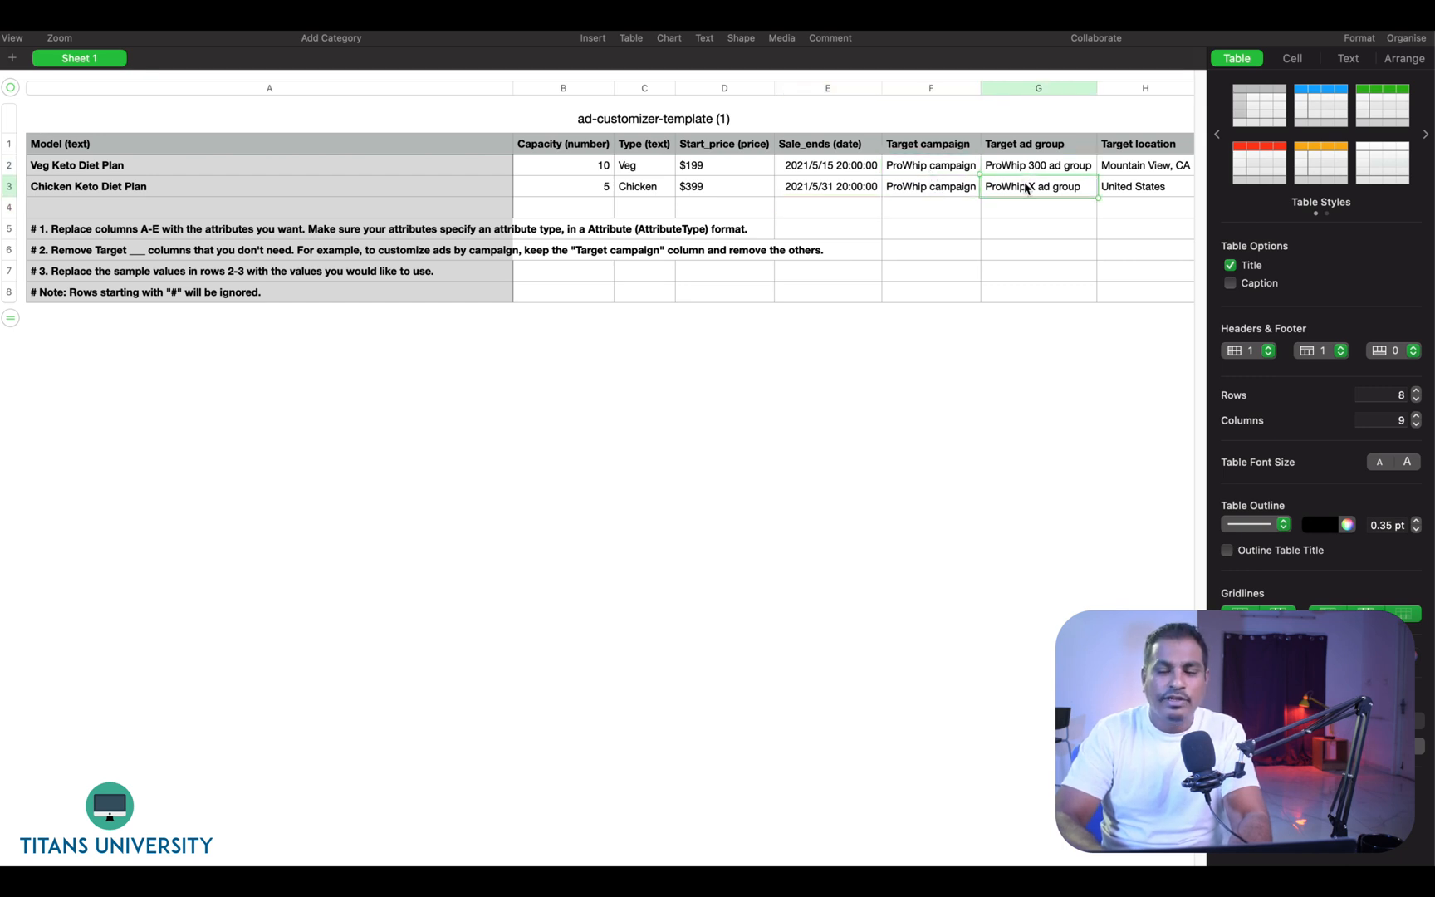
left_click(1115, 168)
type("Du")
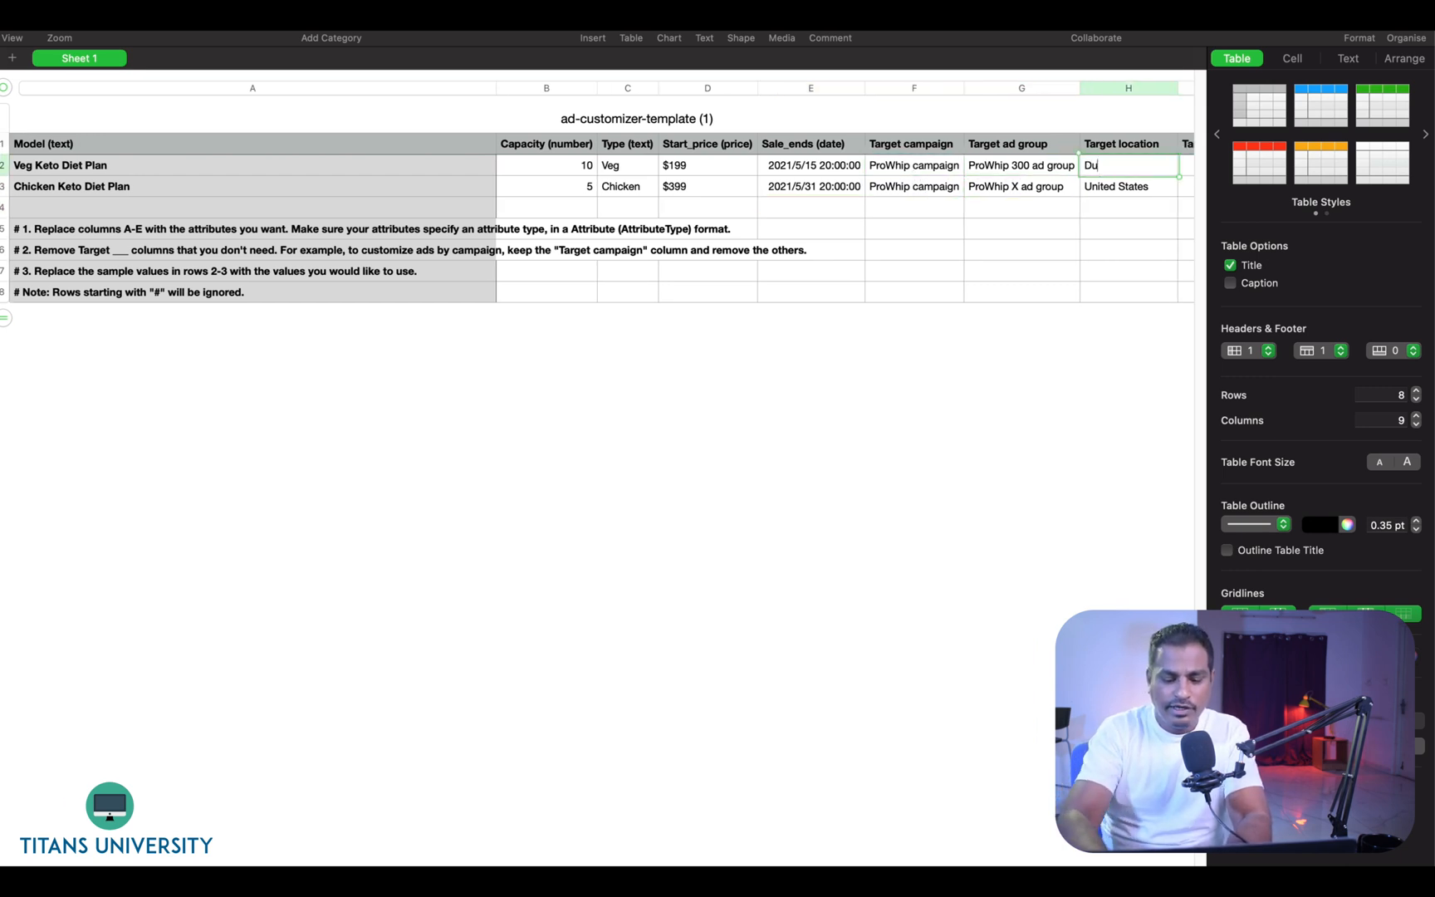
type("bai")
key("Return")
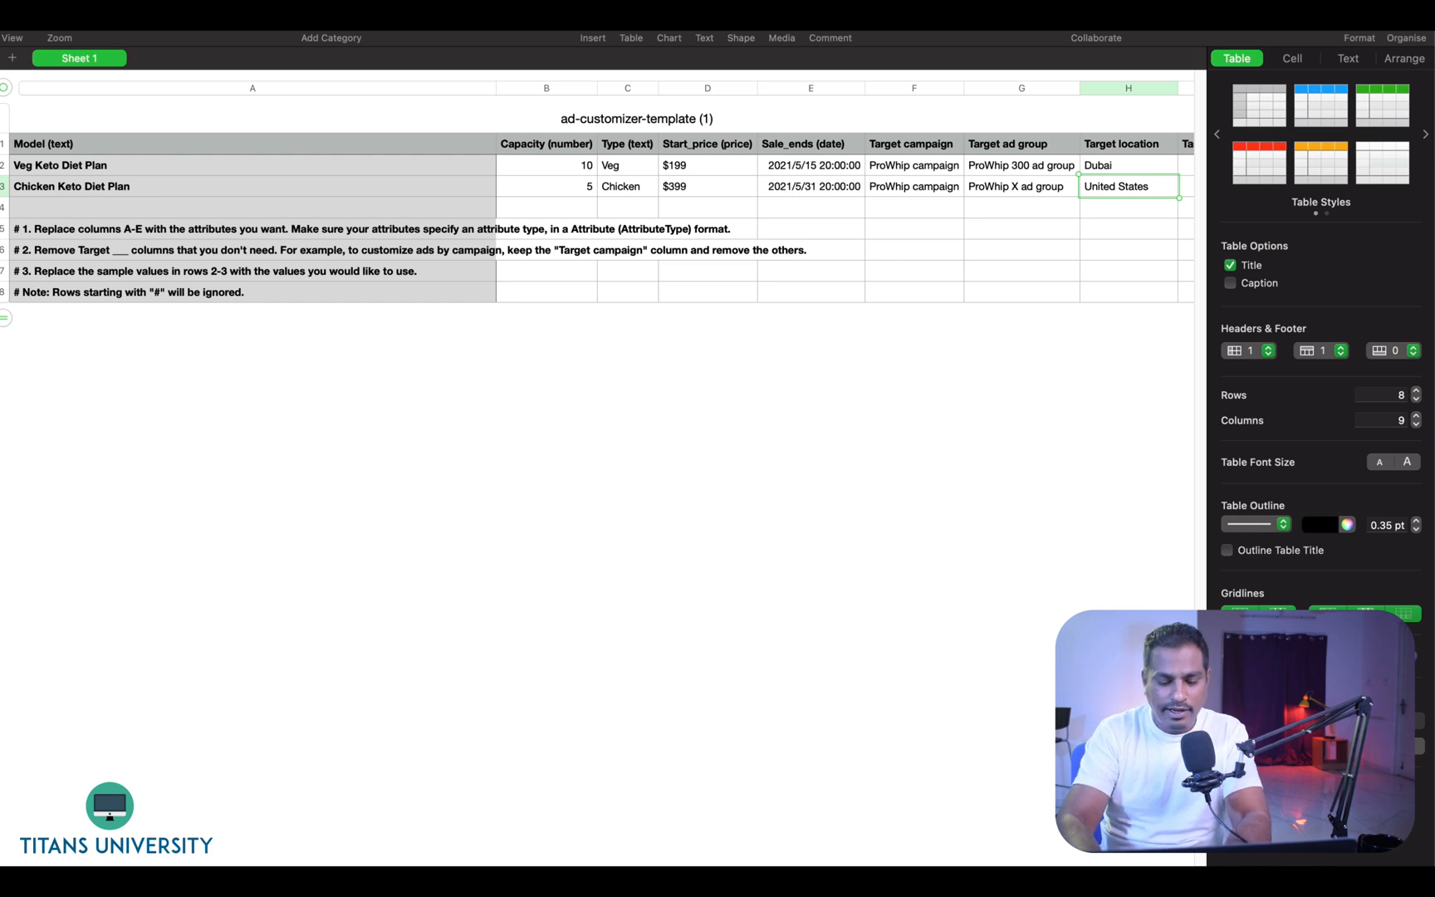
type("Dubai")
key("Return")
key("Tab")
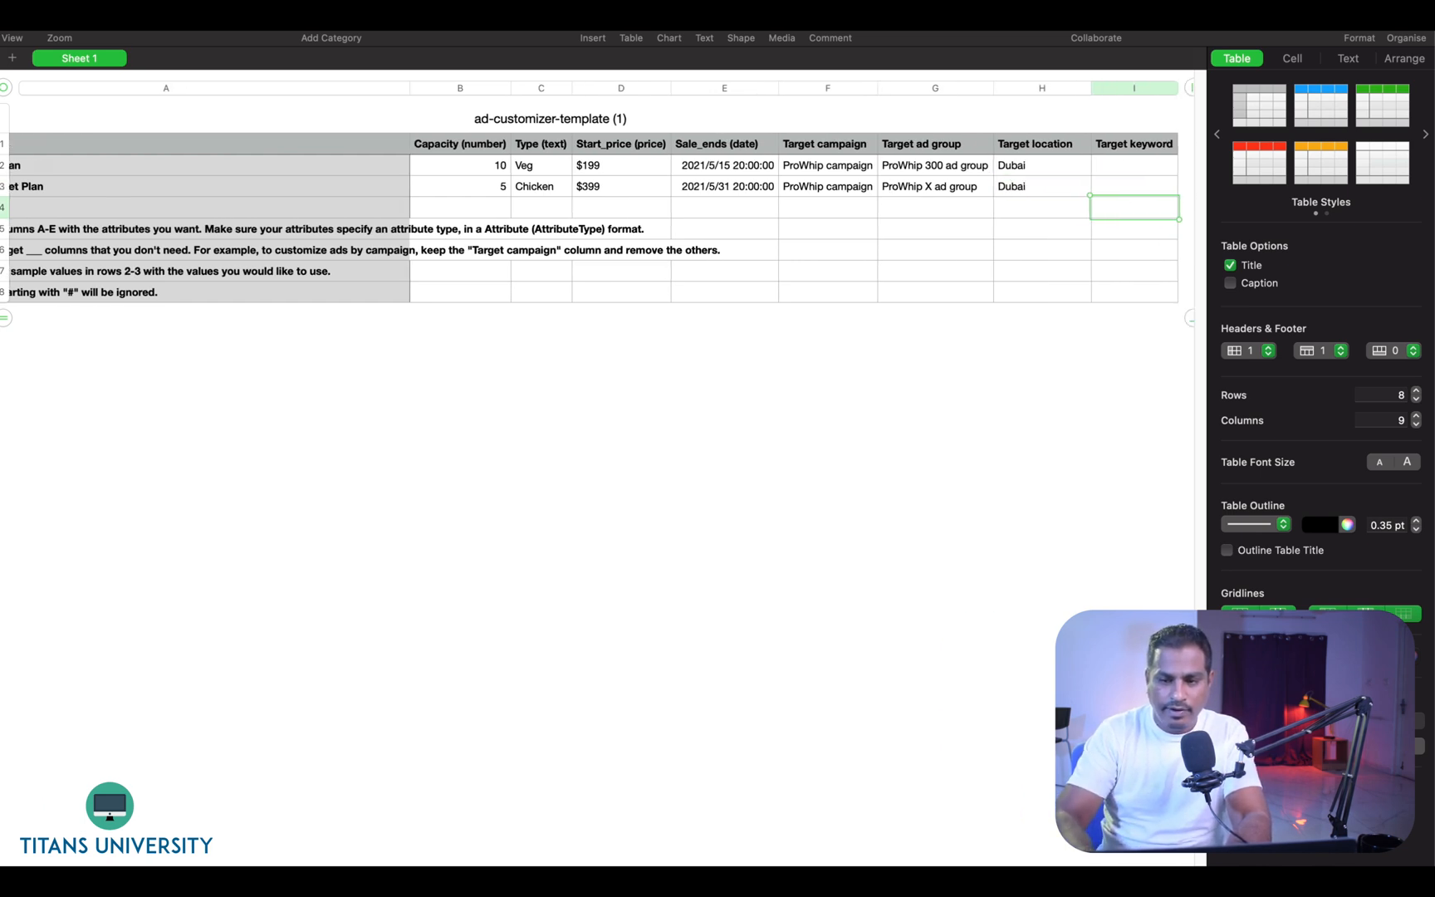
- Enter the target keywords Veg keto diet plan and Chicken keto diet plan for the two rows
key("Up")
key("Up")
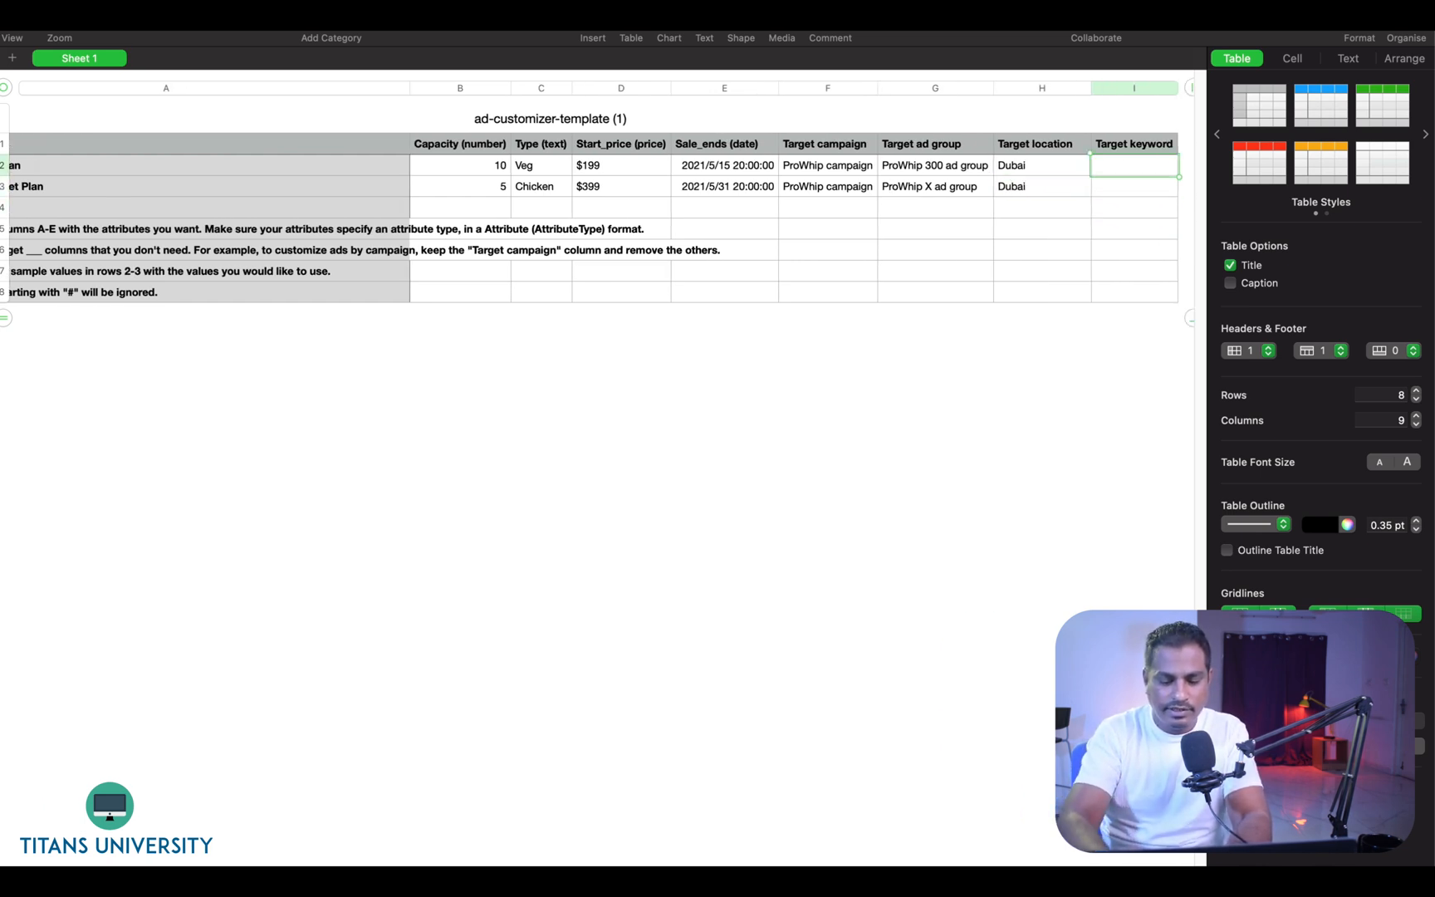
type("veg keto d")
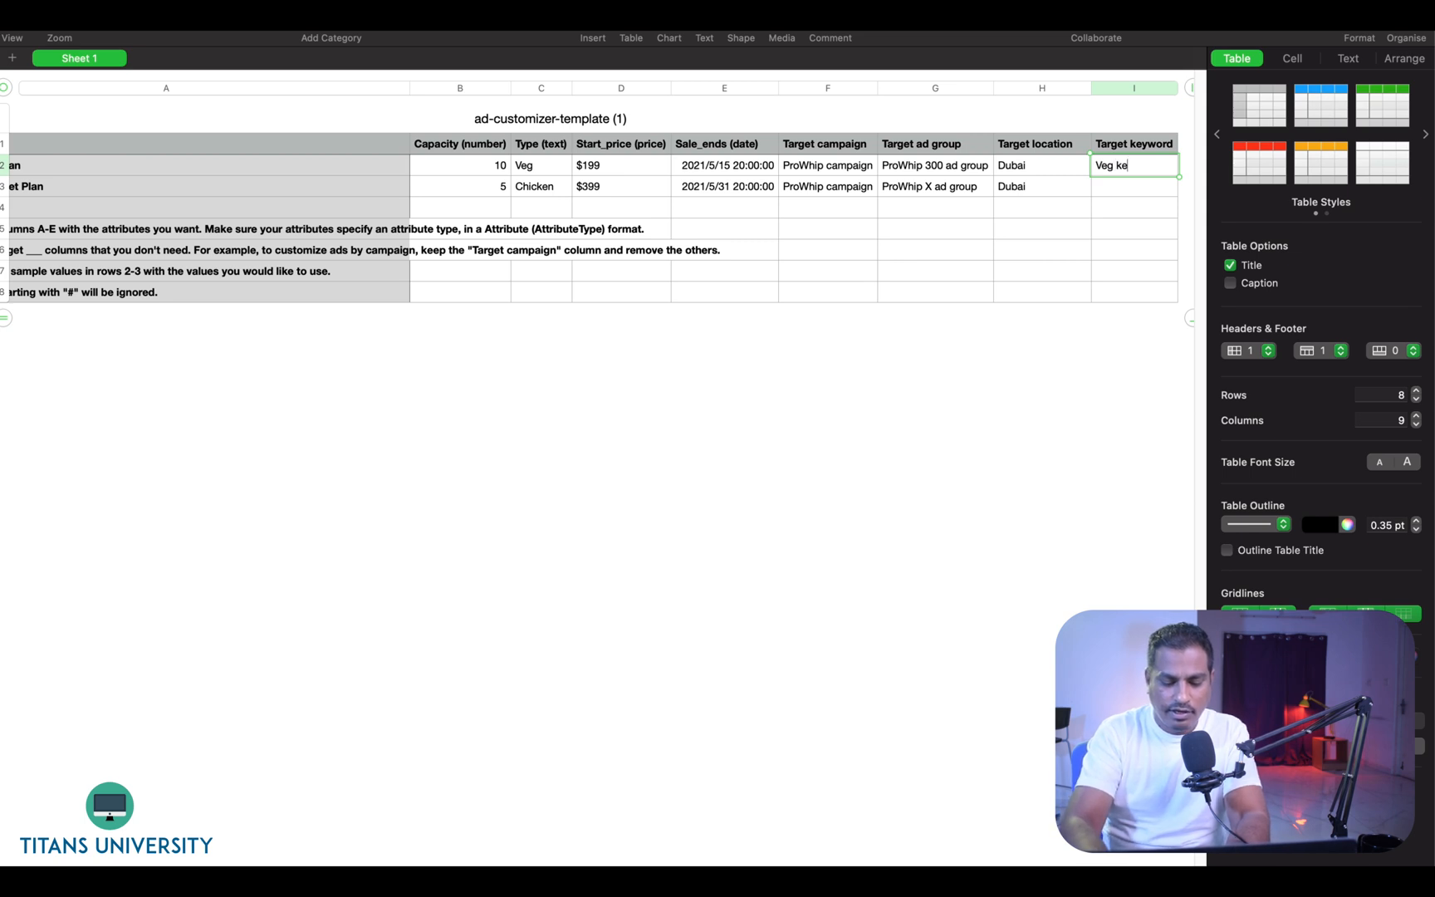
type("iet plan")
key("Return")
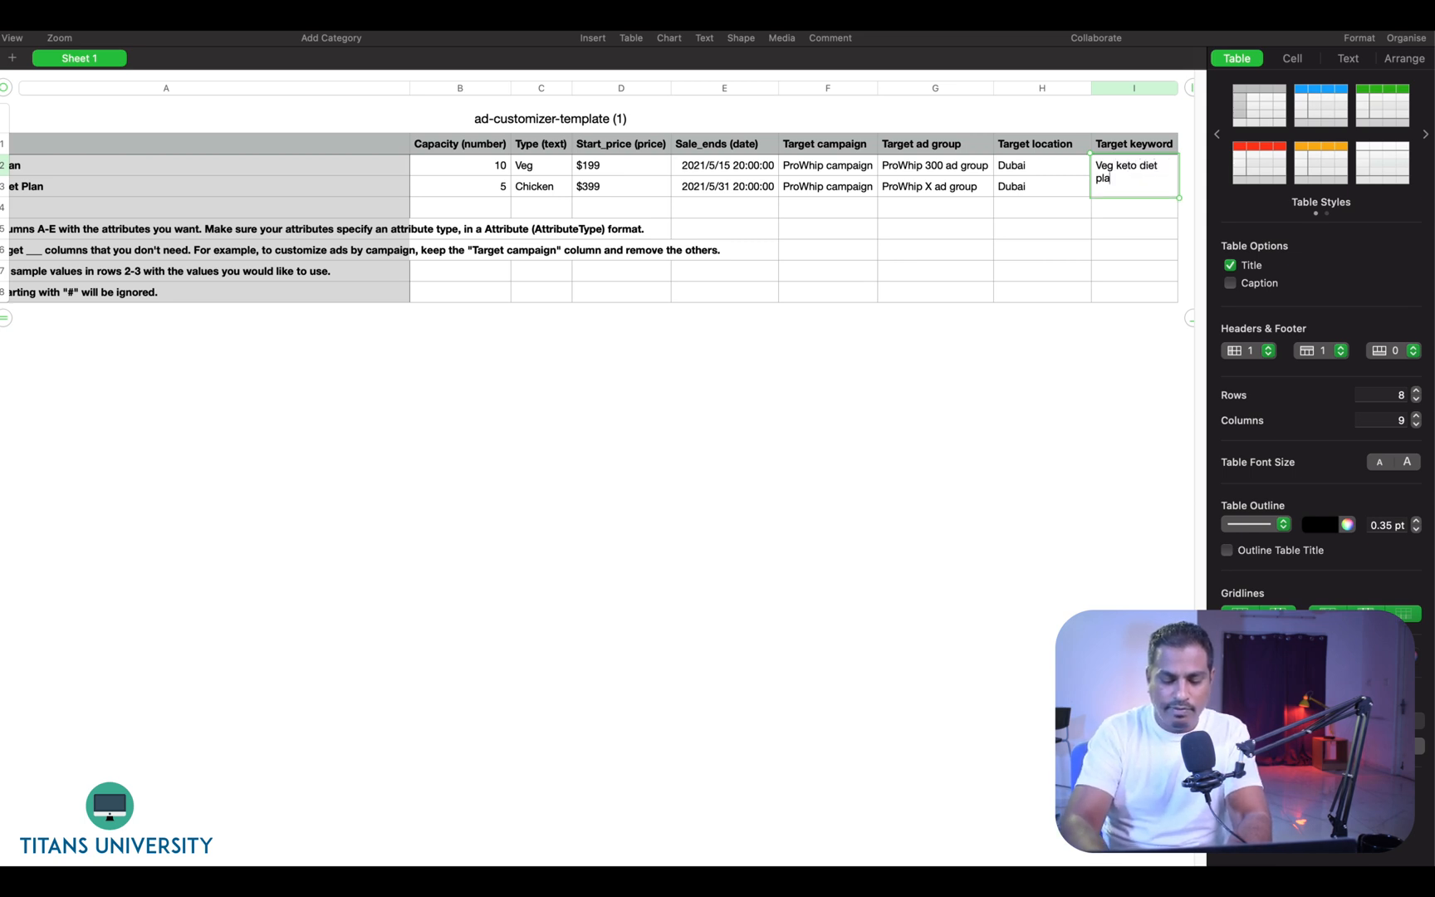
type("Ch")
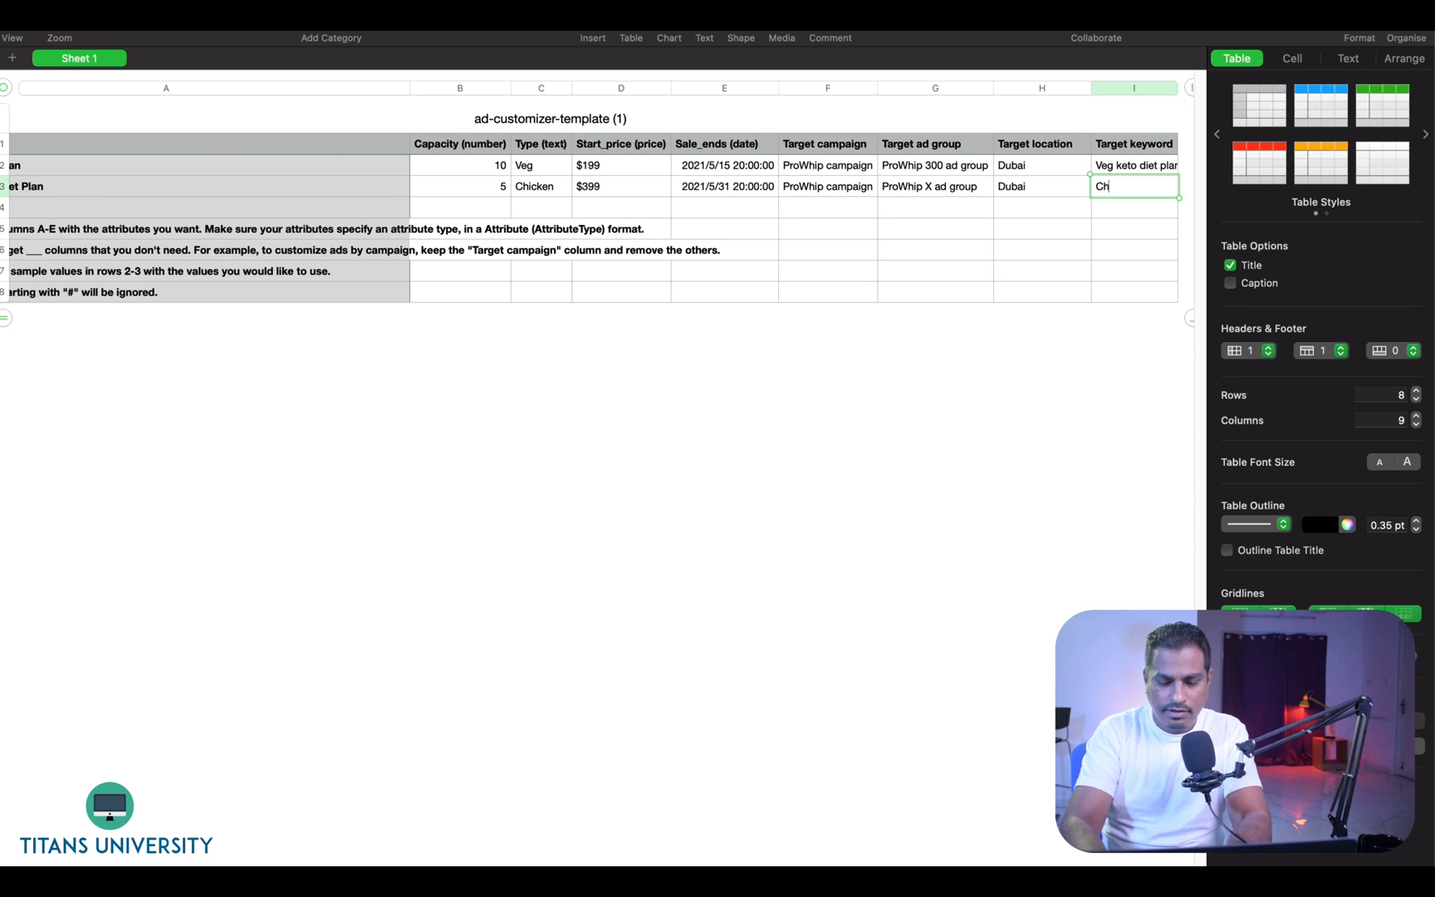
type("icken keto diet plan")
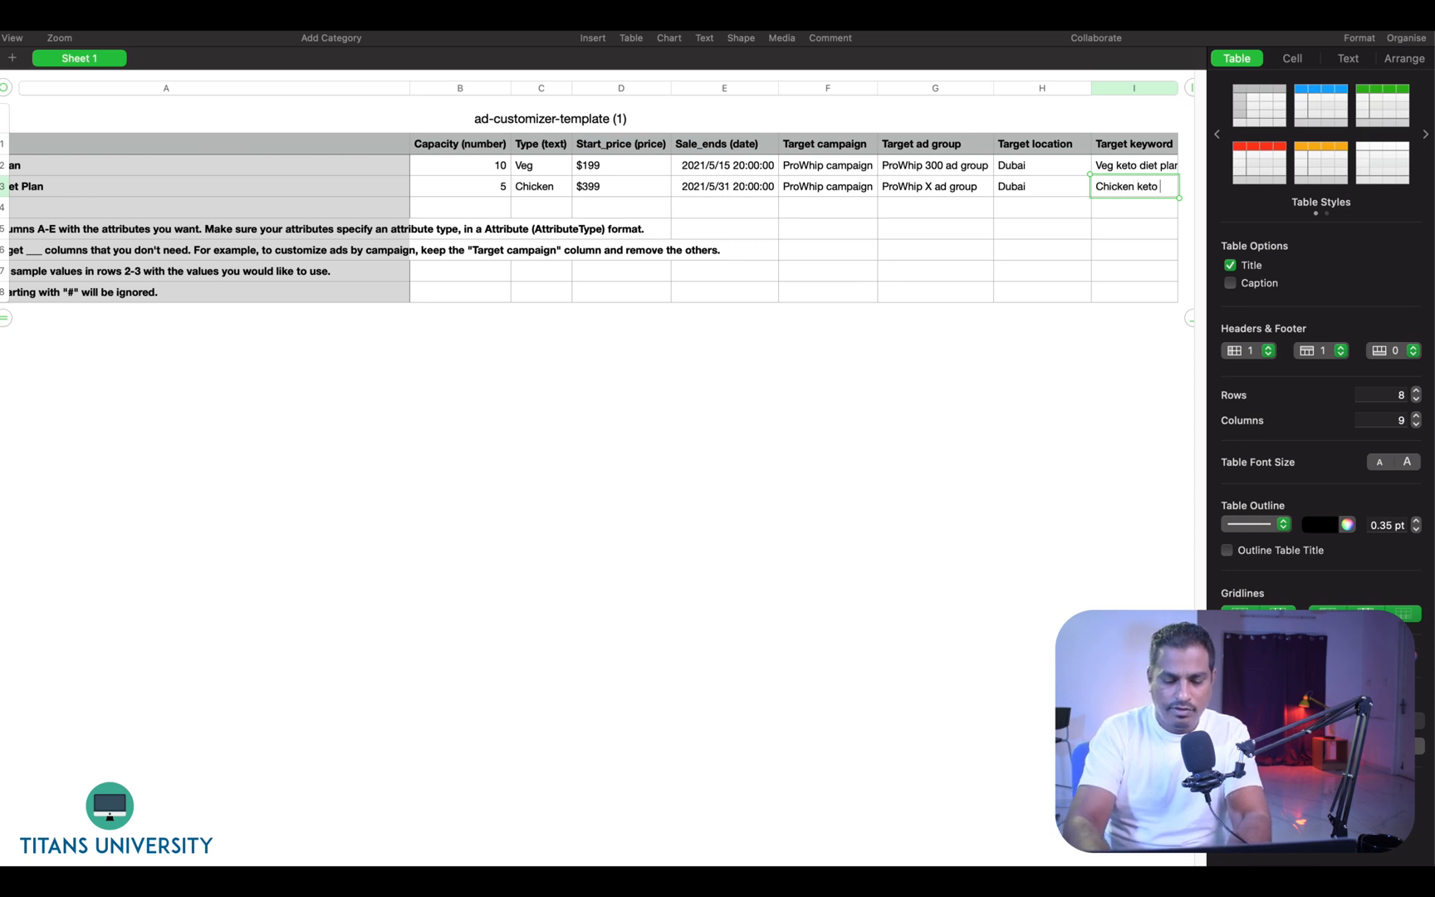
key("Return")
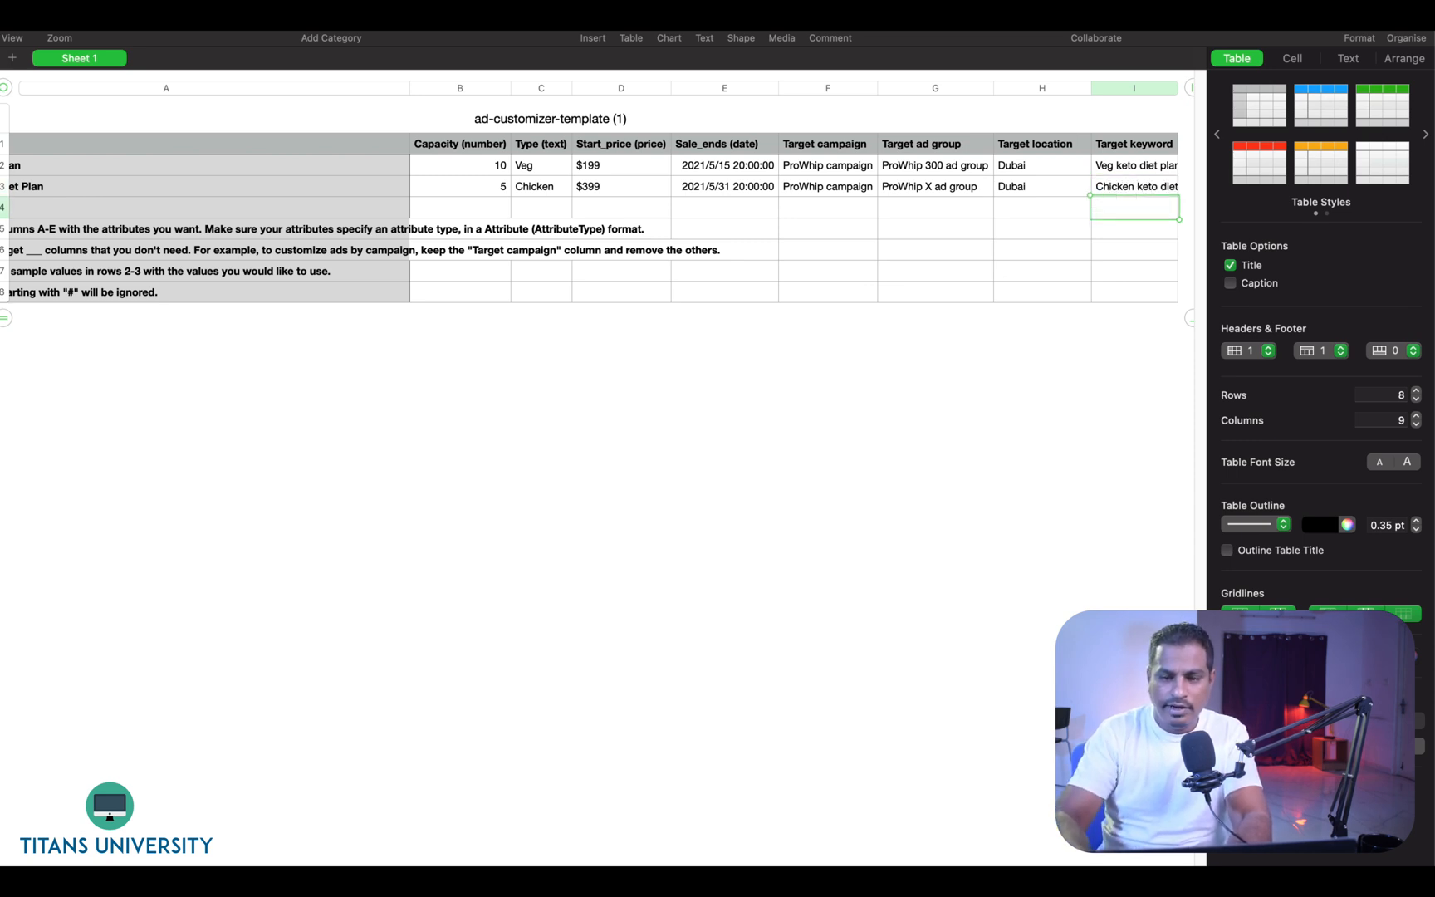
- Switch to Google Ads and copy the KetoWorks campaign name from the campaigns overview
left_click(1177, 148)
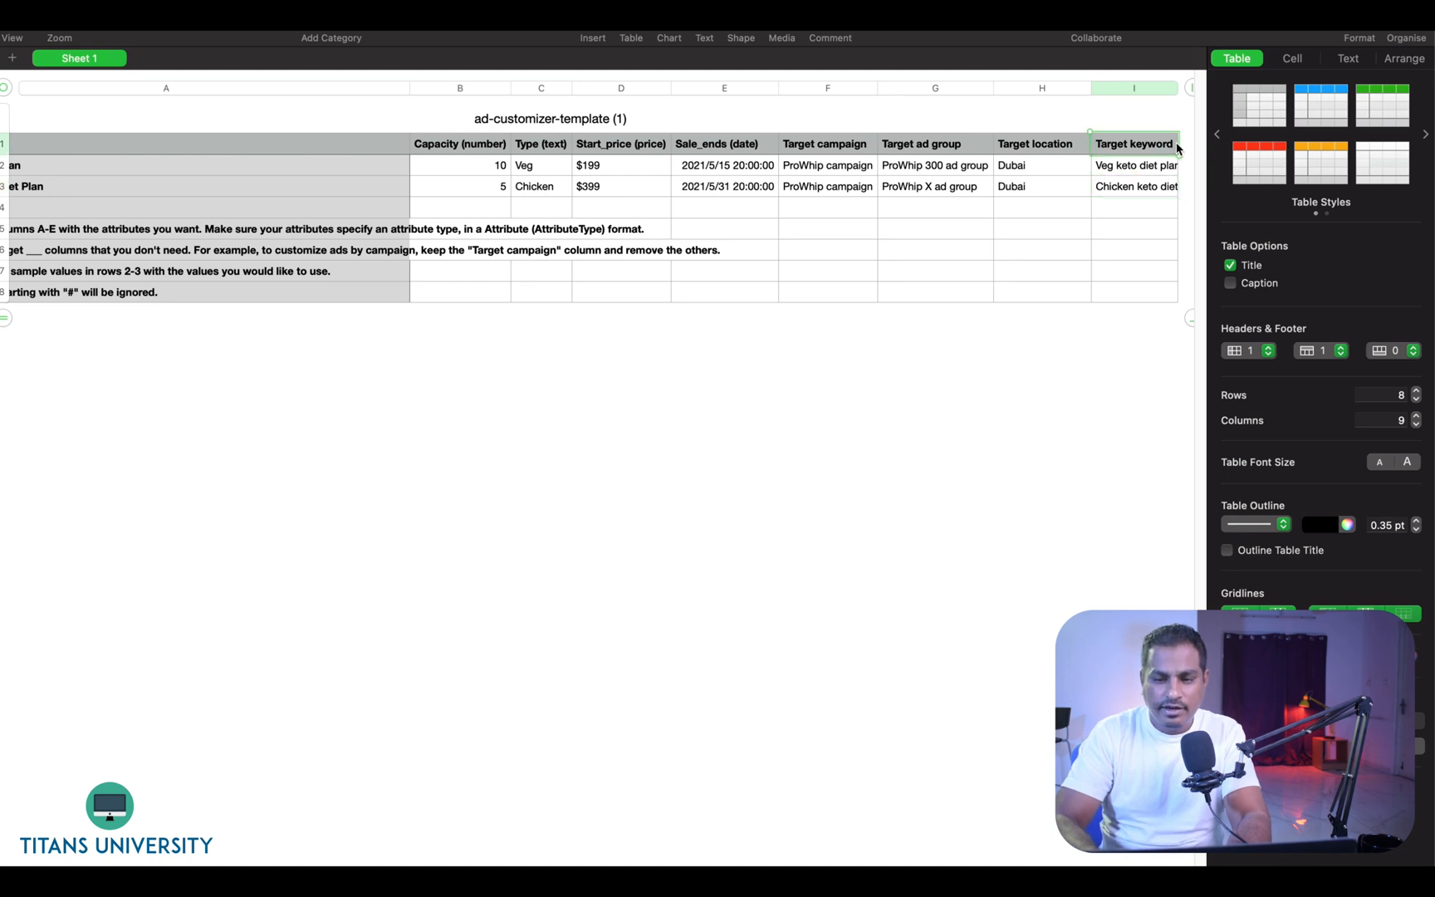
left_click(1141, 171)
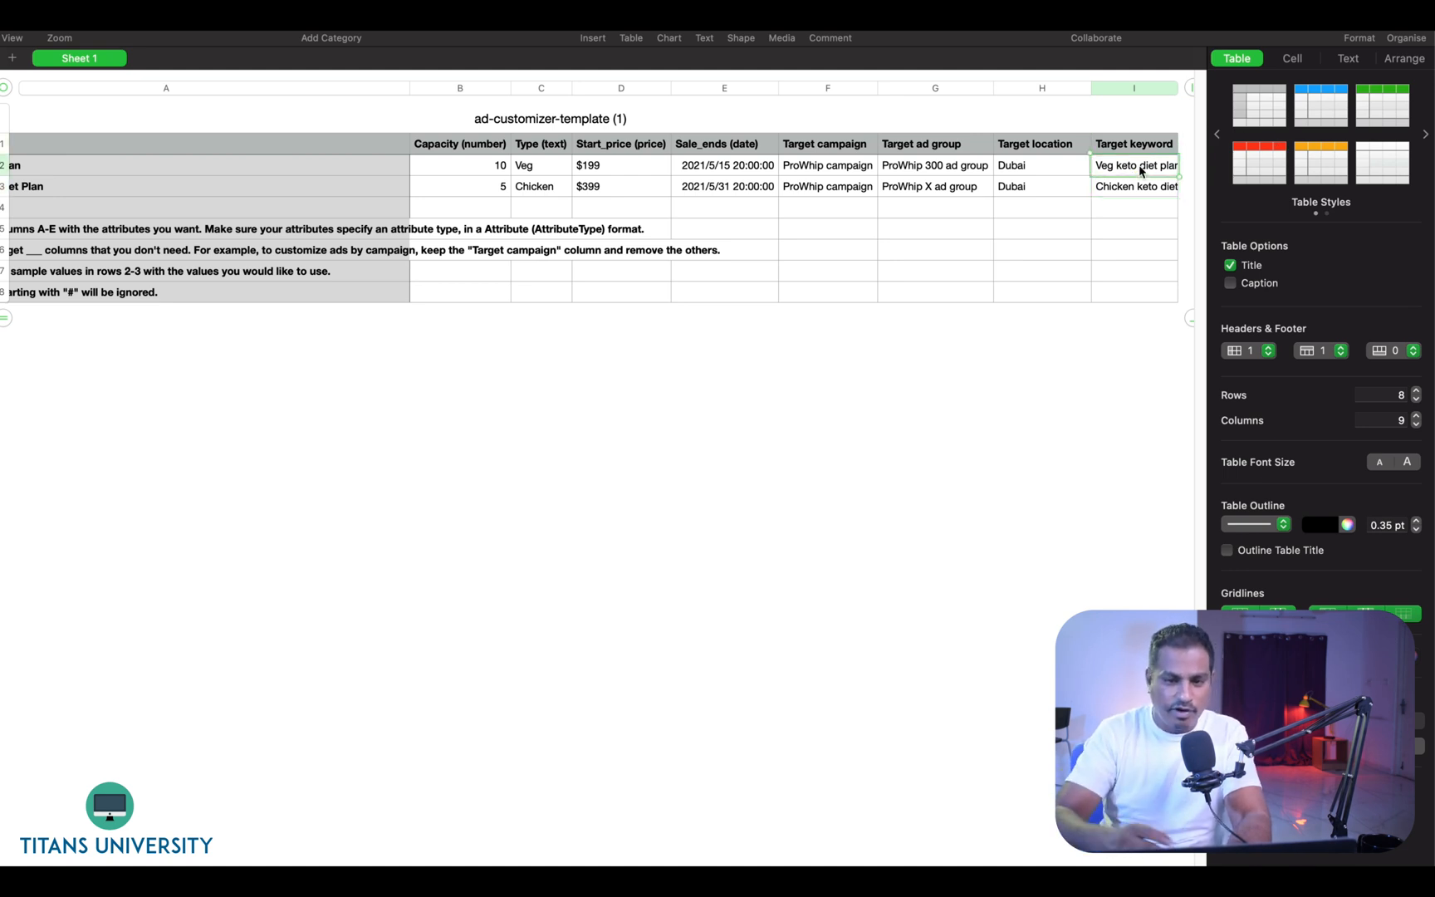
left_click(820, 170)
left_click(924, 169)
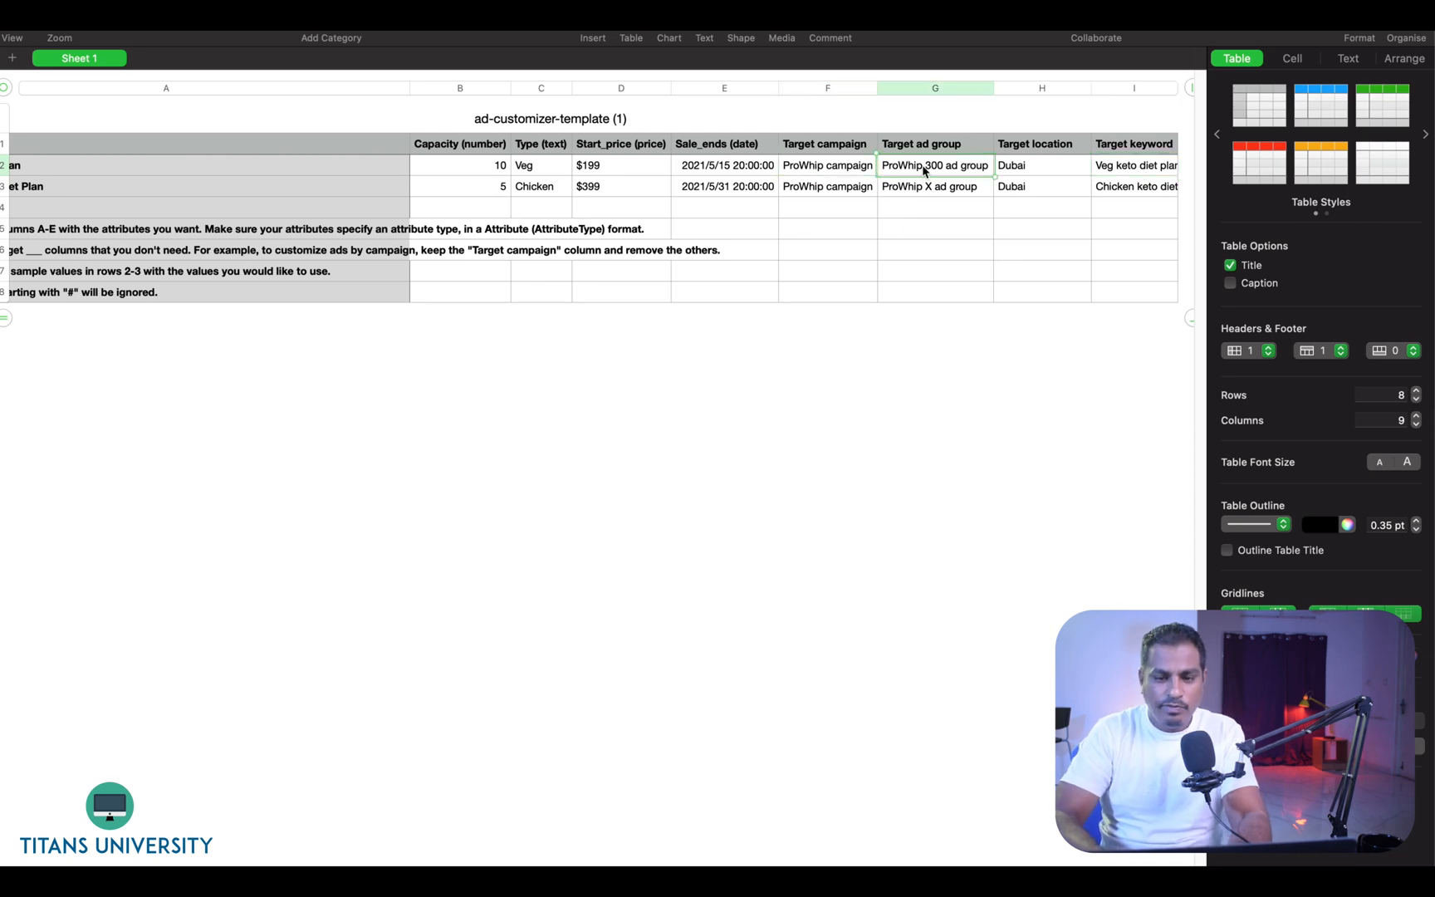
key("super+Tab")
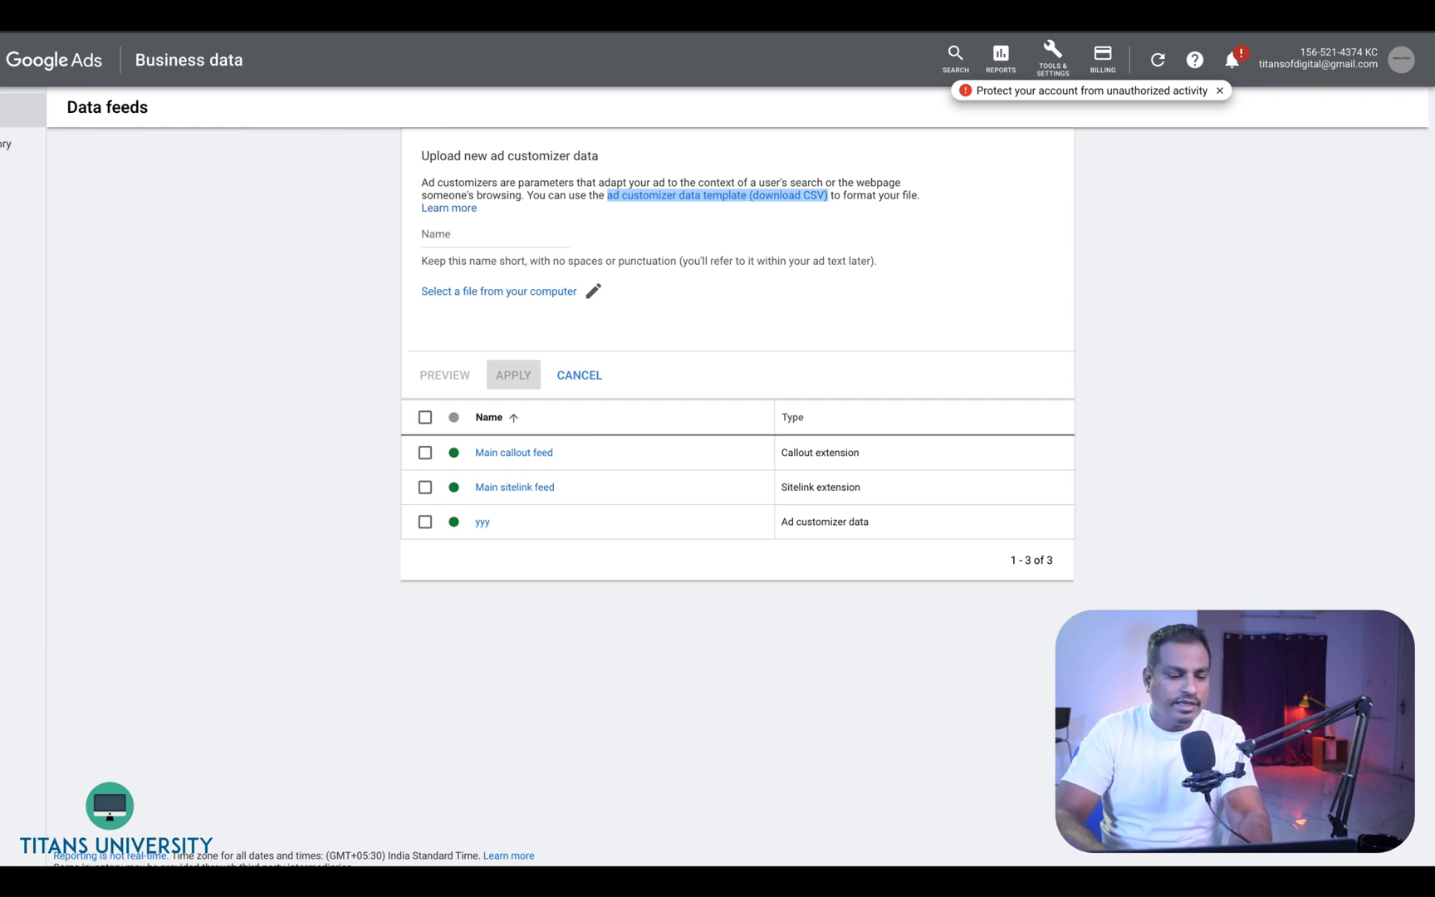
mouse_move(36, 783)
left_mouse_down()
mouse_move(976, 723)
mouse_move(1385, 853)
left_mouse_up()
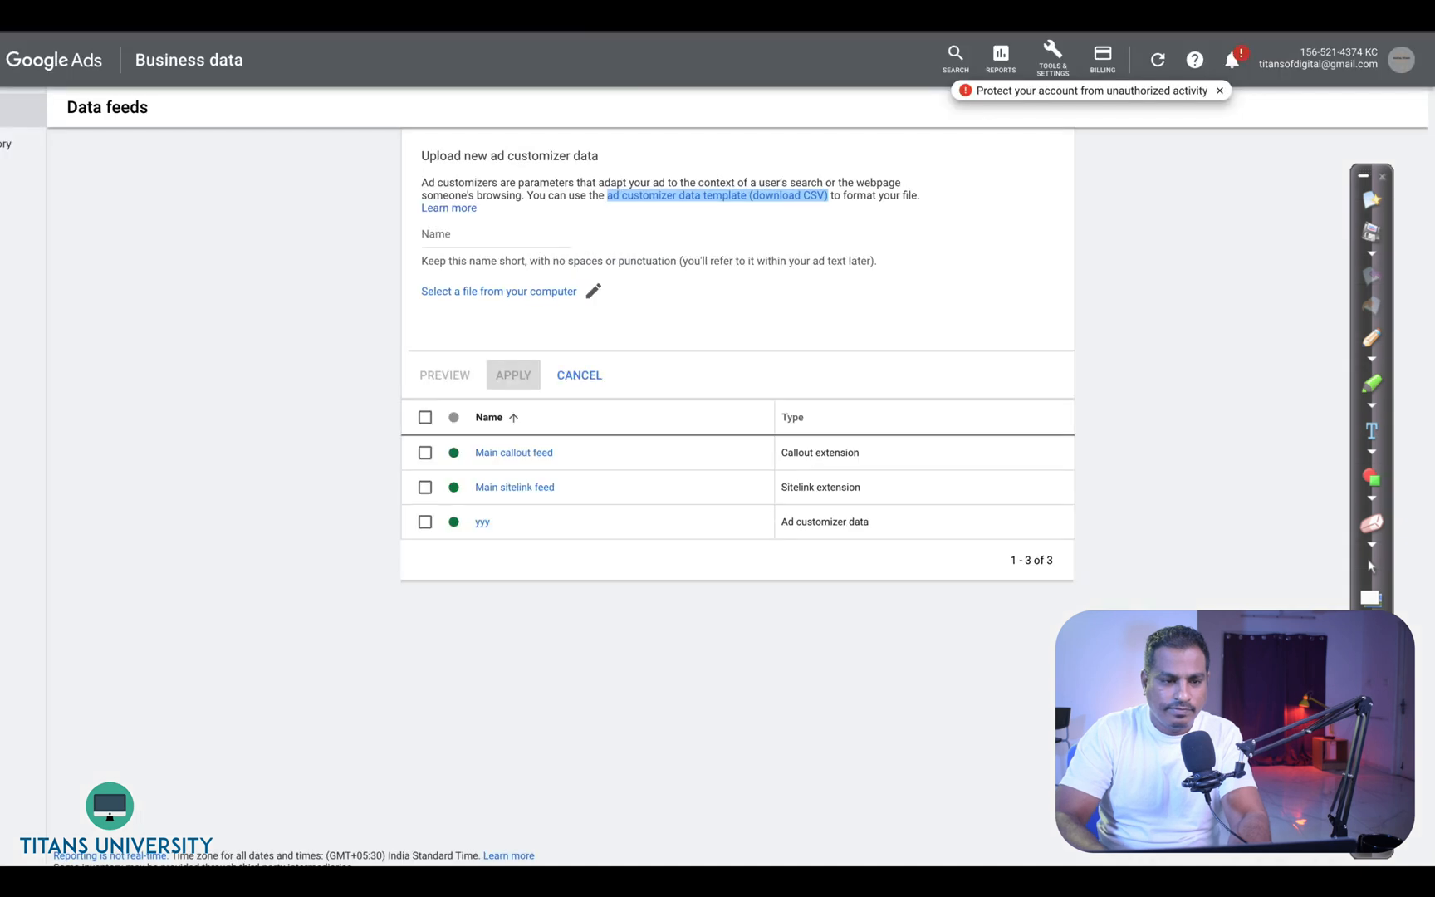
right_click(24, 68)
left_click(14, 62)
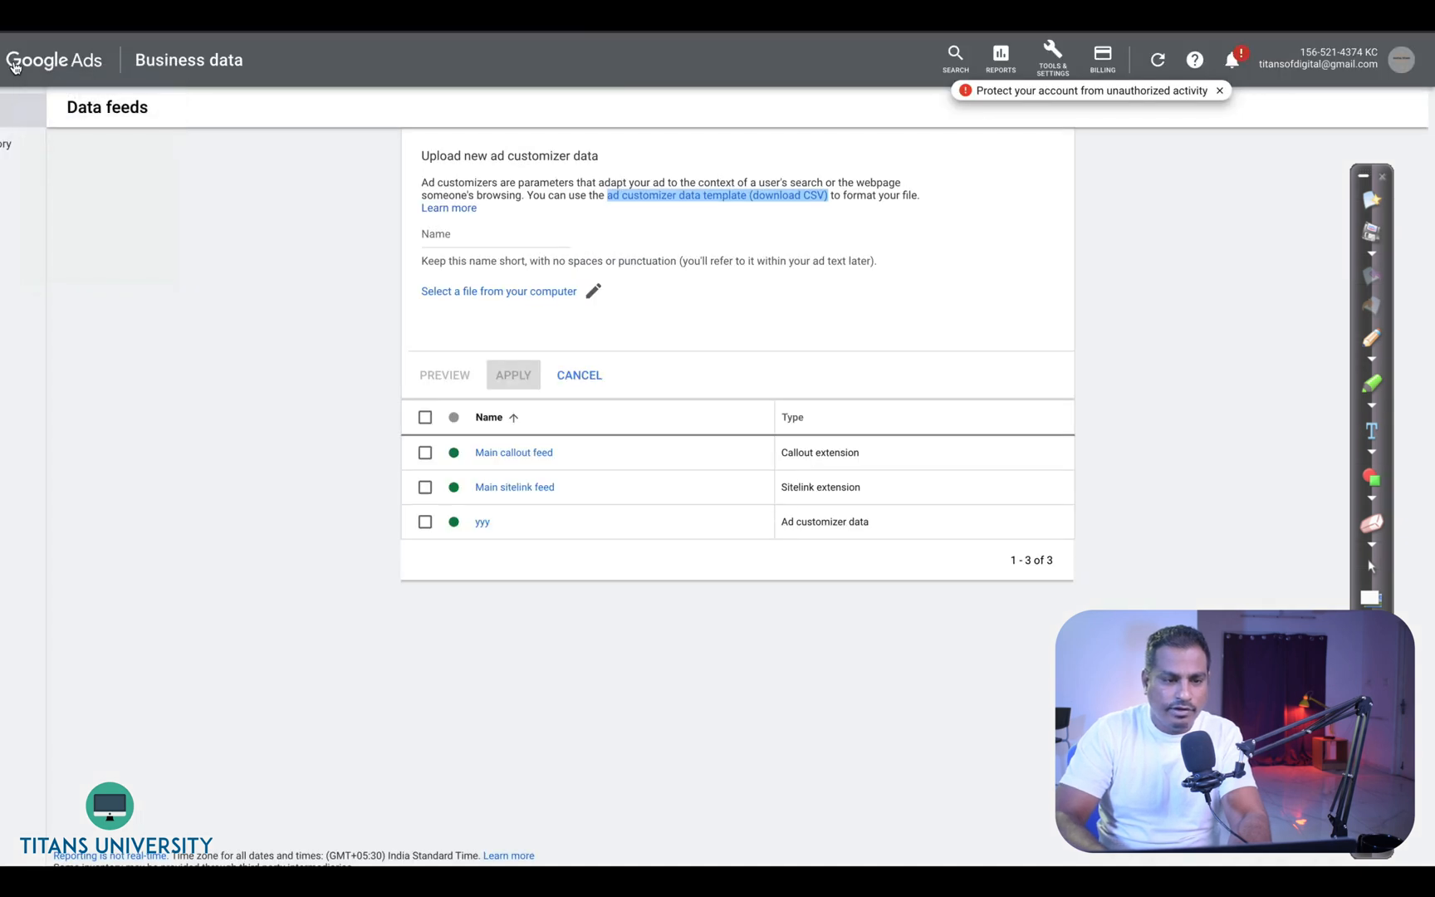
right_click(31, 55)
left_click(10, 63)
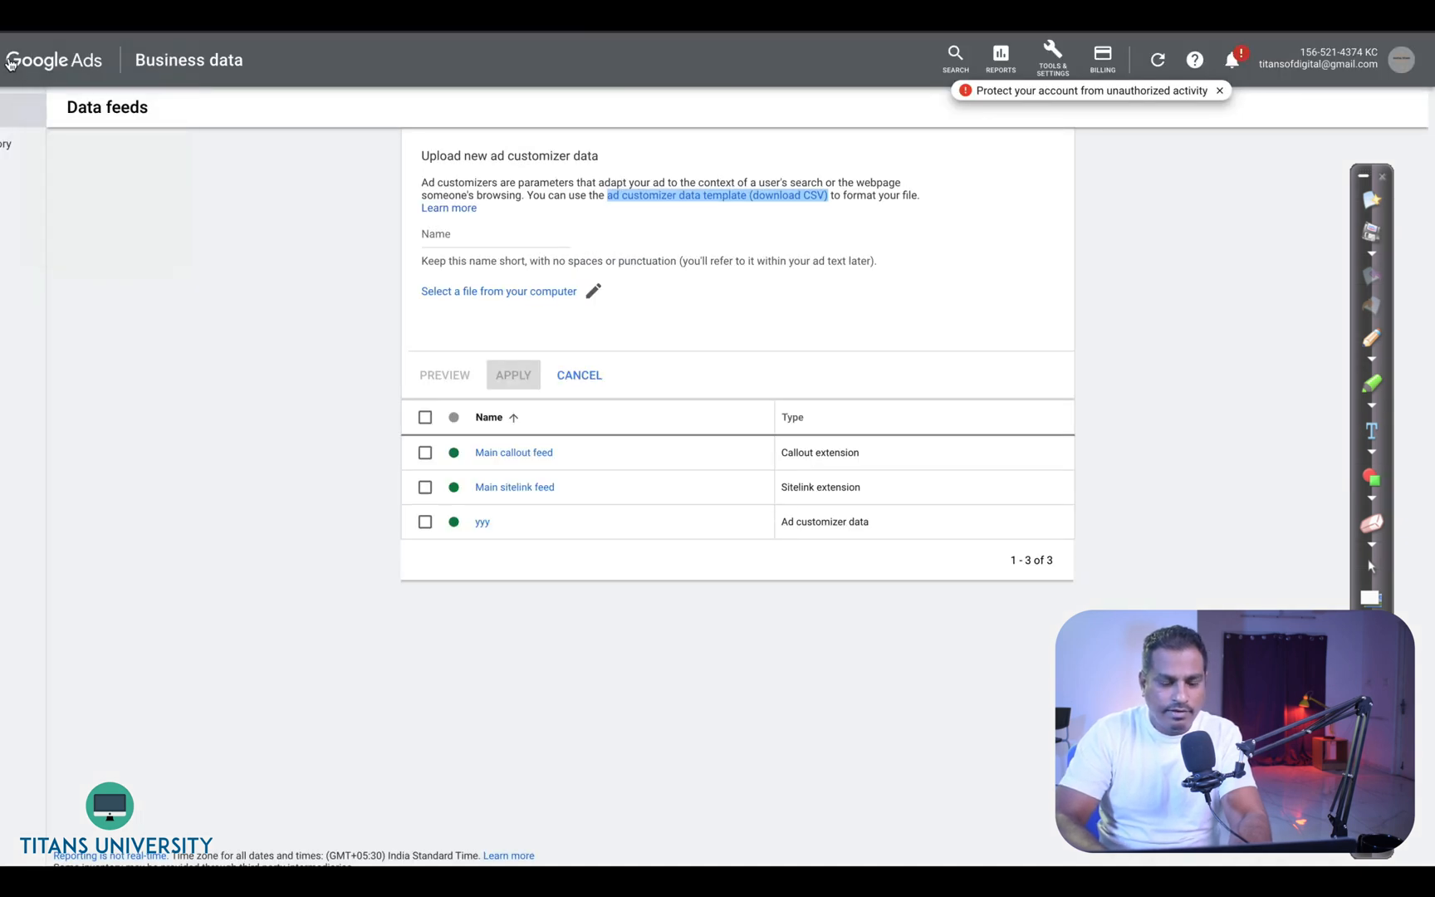
left_click(10, 63)
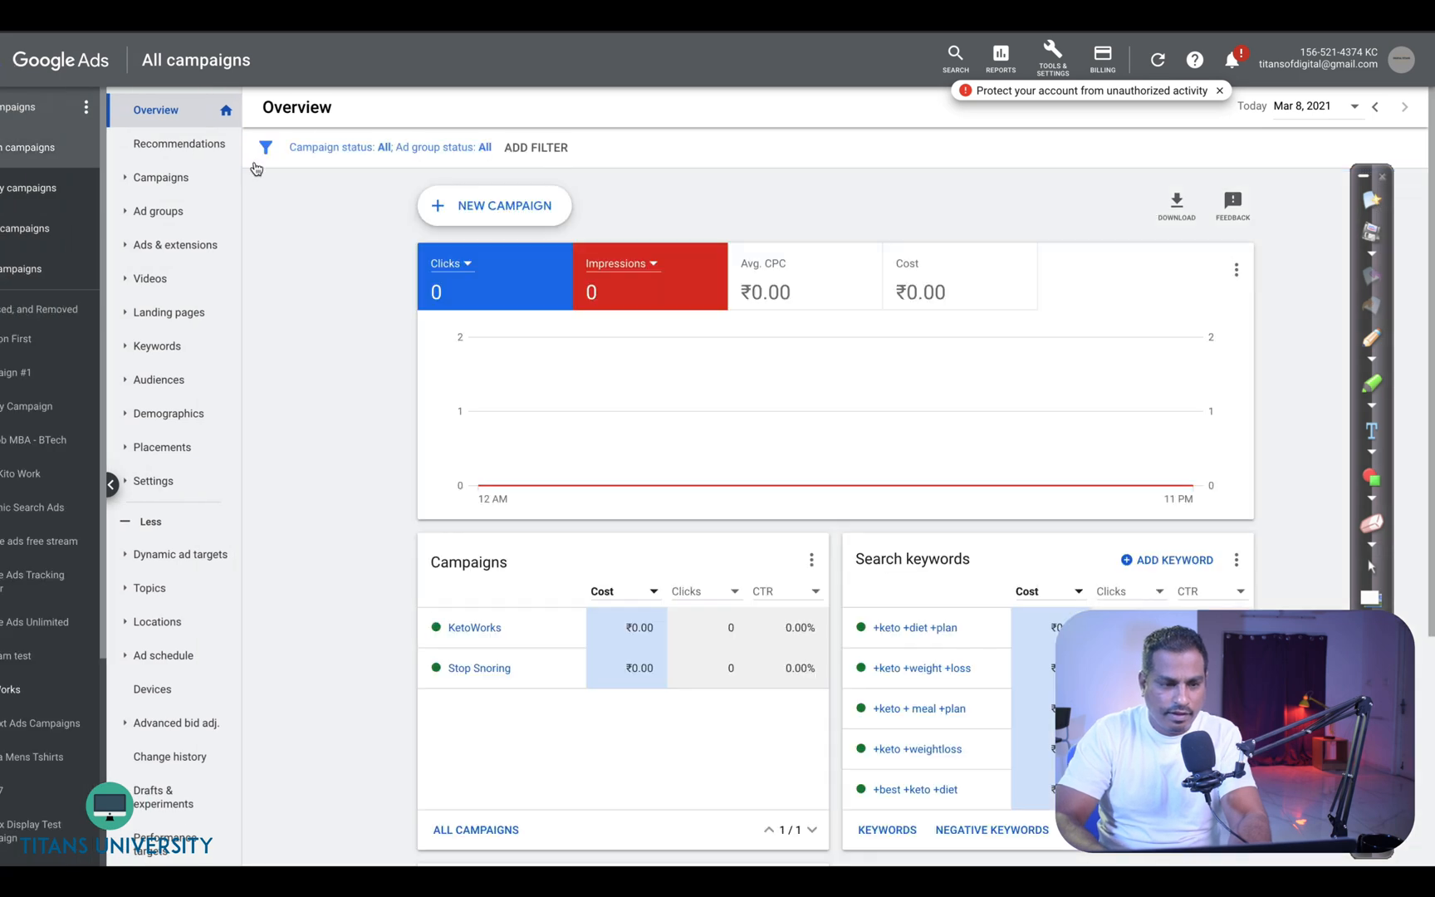
mouse_move(515, 630)
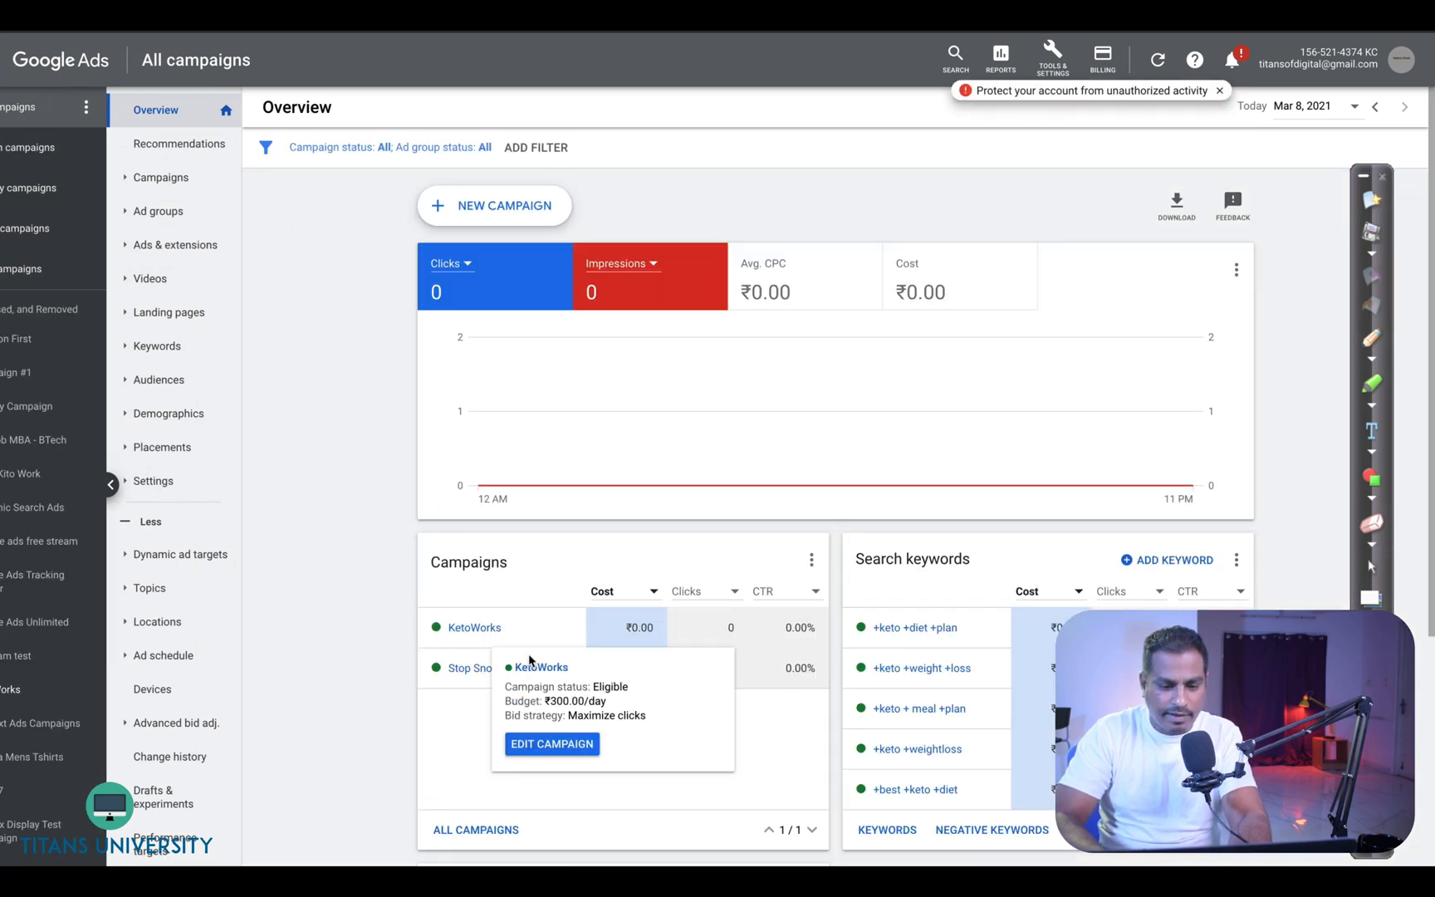
double_click(517, 671)
key("super+c")
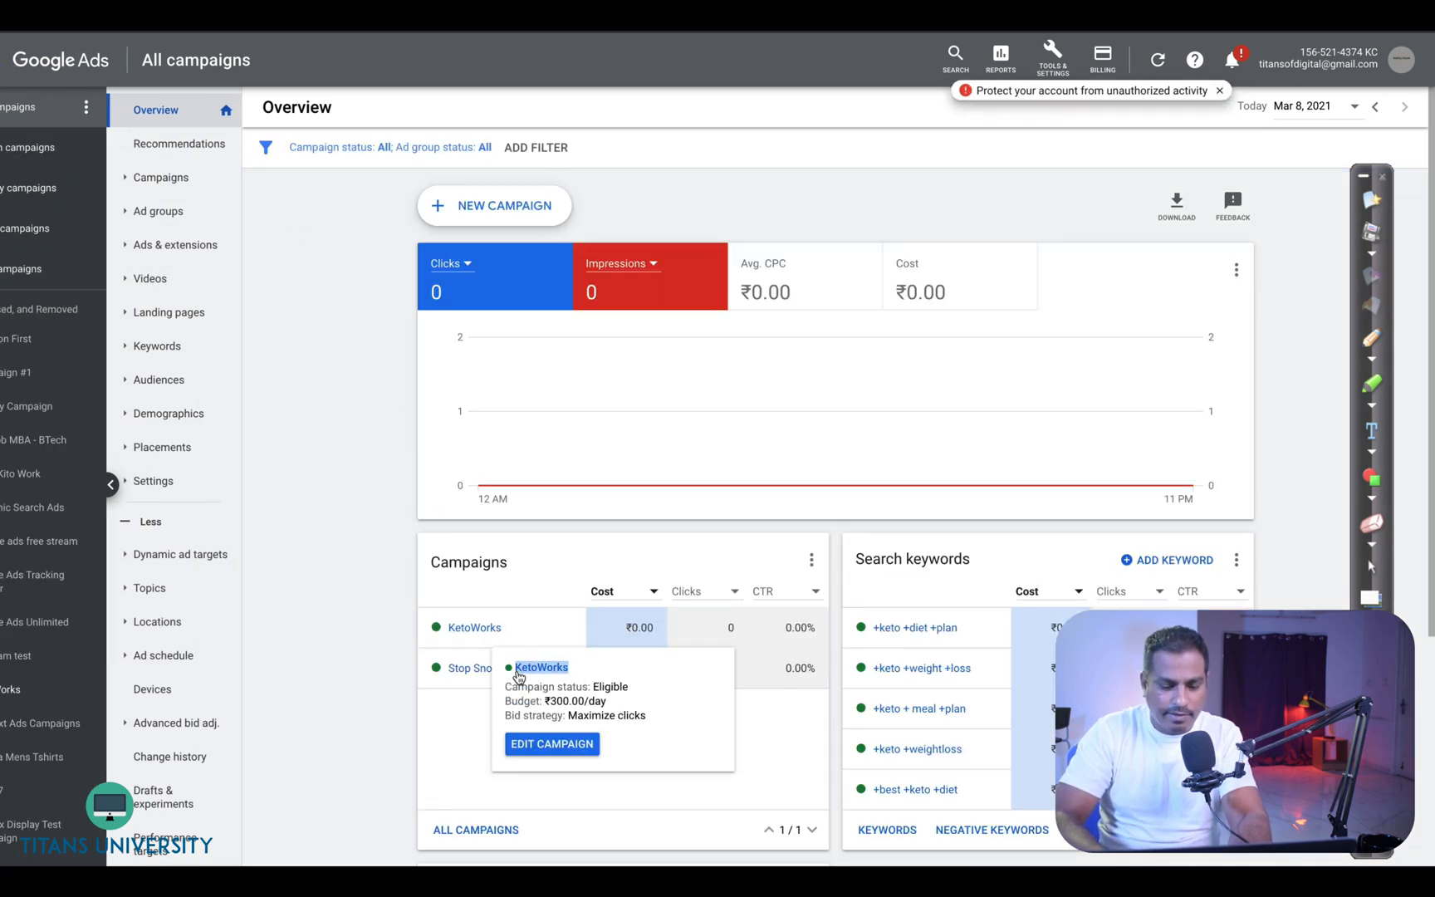
- Paste KetoWorks as the target campaign for both diet plan rows
key("super+Tab")
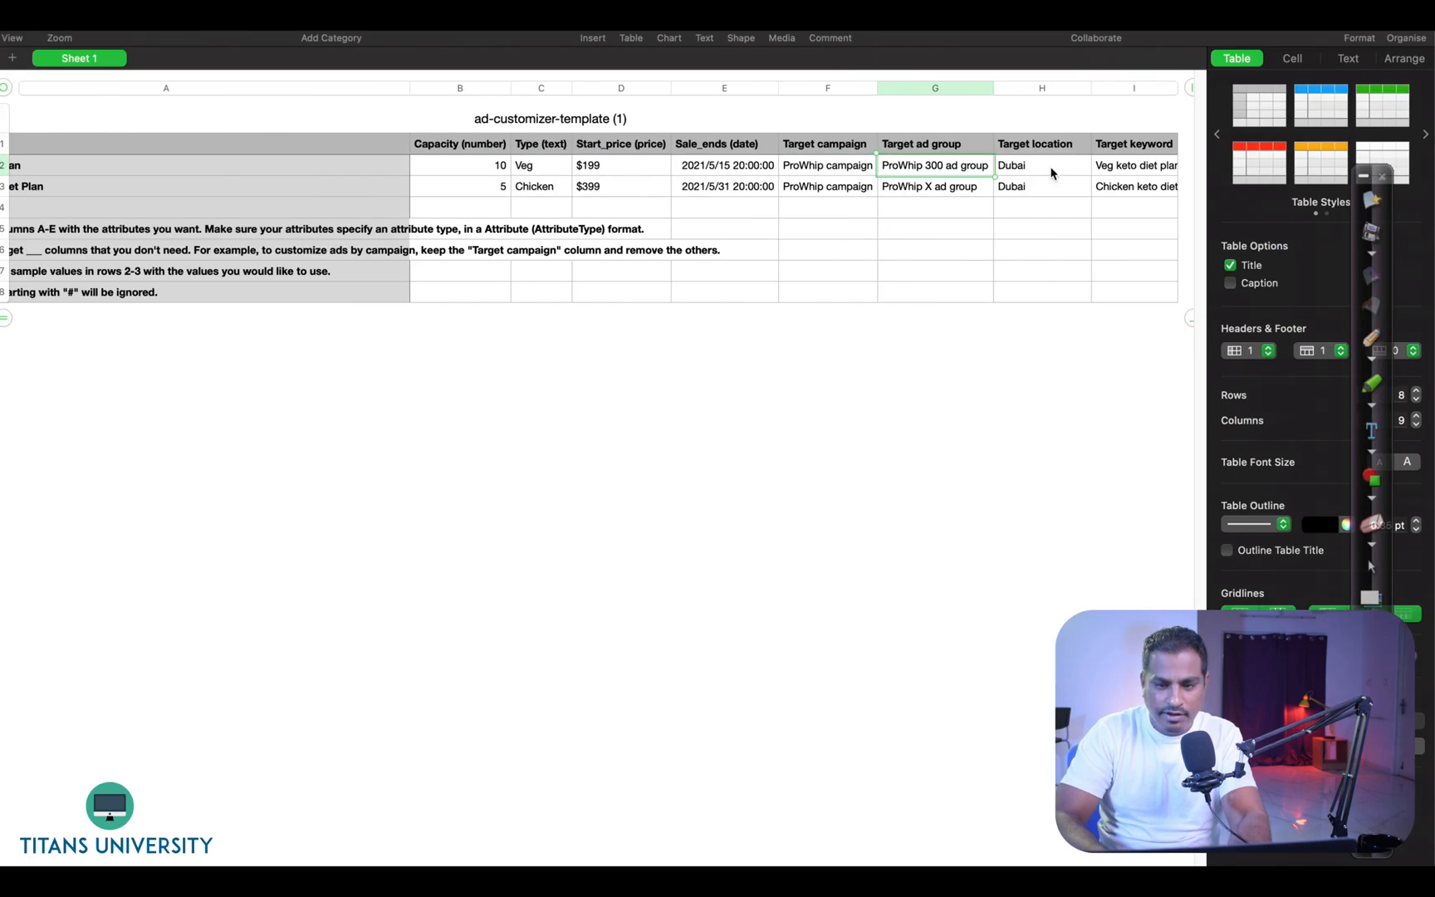
left_click(836, 174)
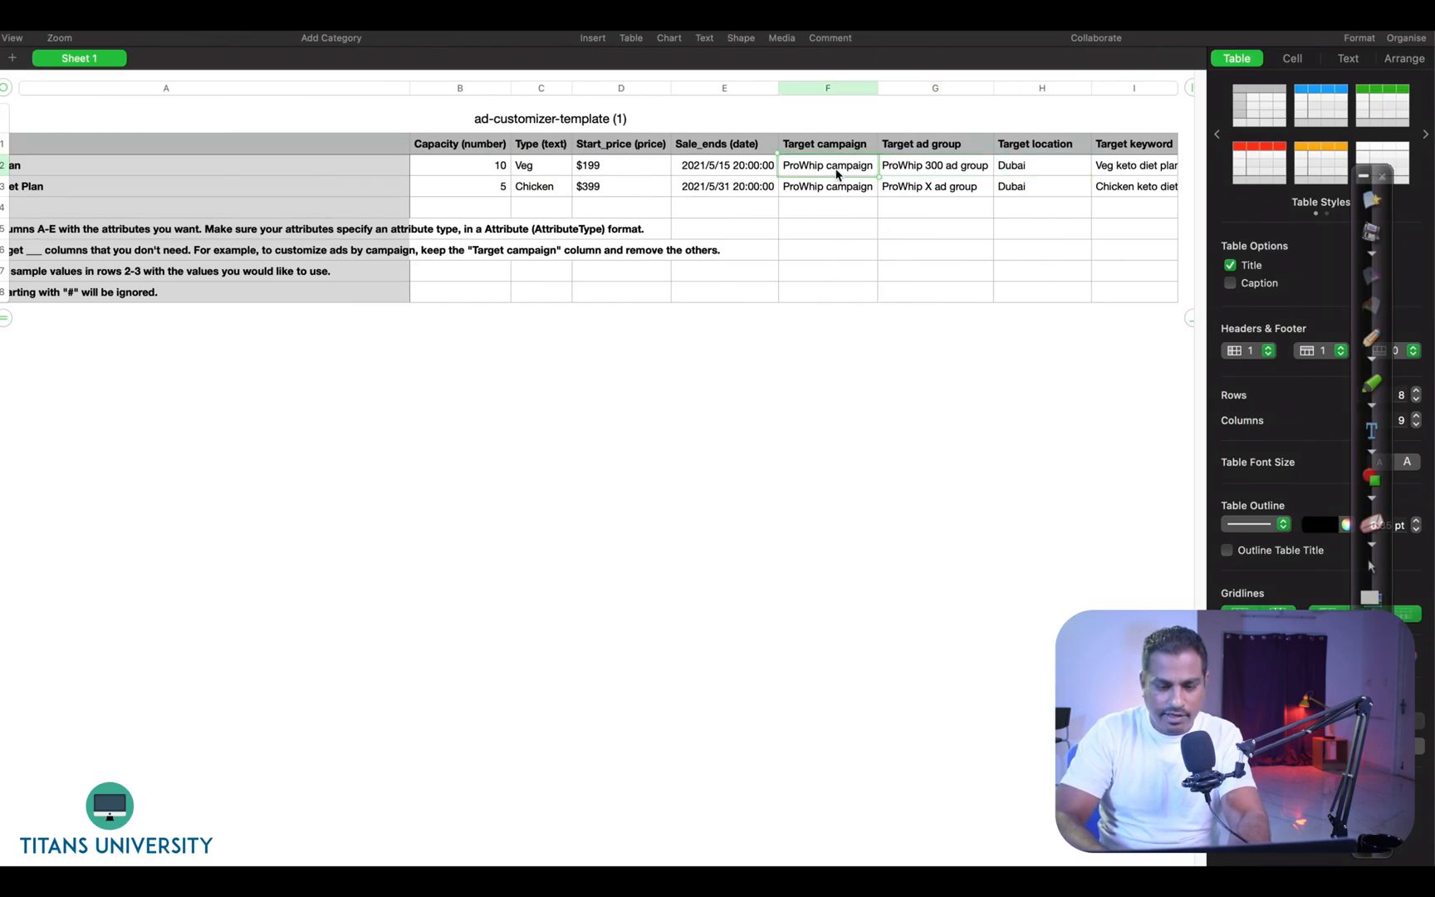
key("super+v")
left_click(836, 195)
key("super+v")
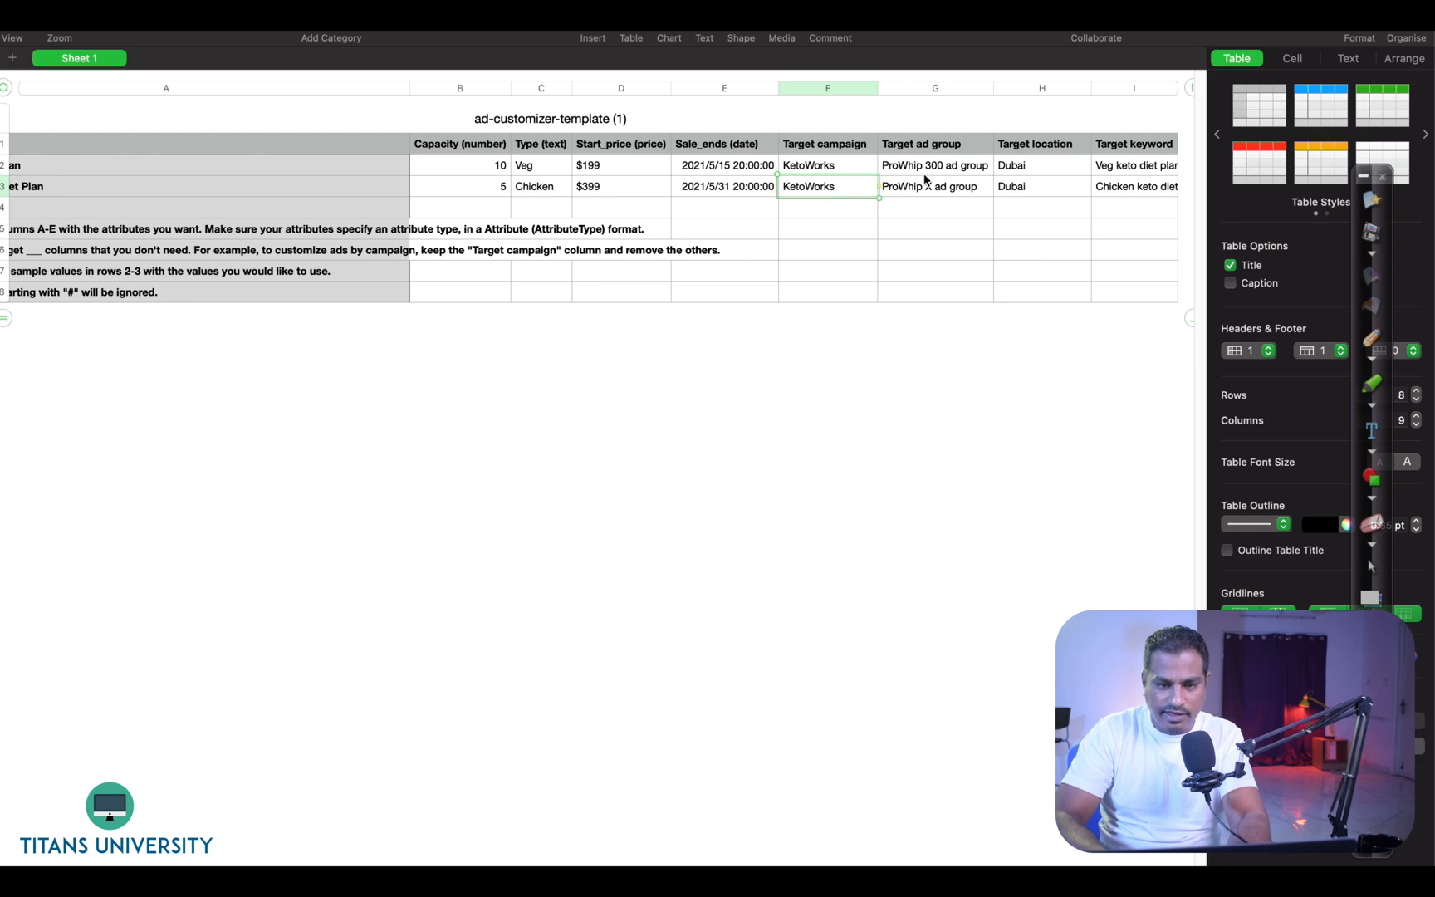
- Open the KetoWorks campaign's ad groups in Google Ads and copy the Keto Diet Plans ad group name
left_click(932, 170)
key("super+Tab")
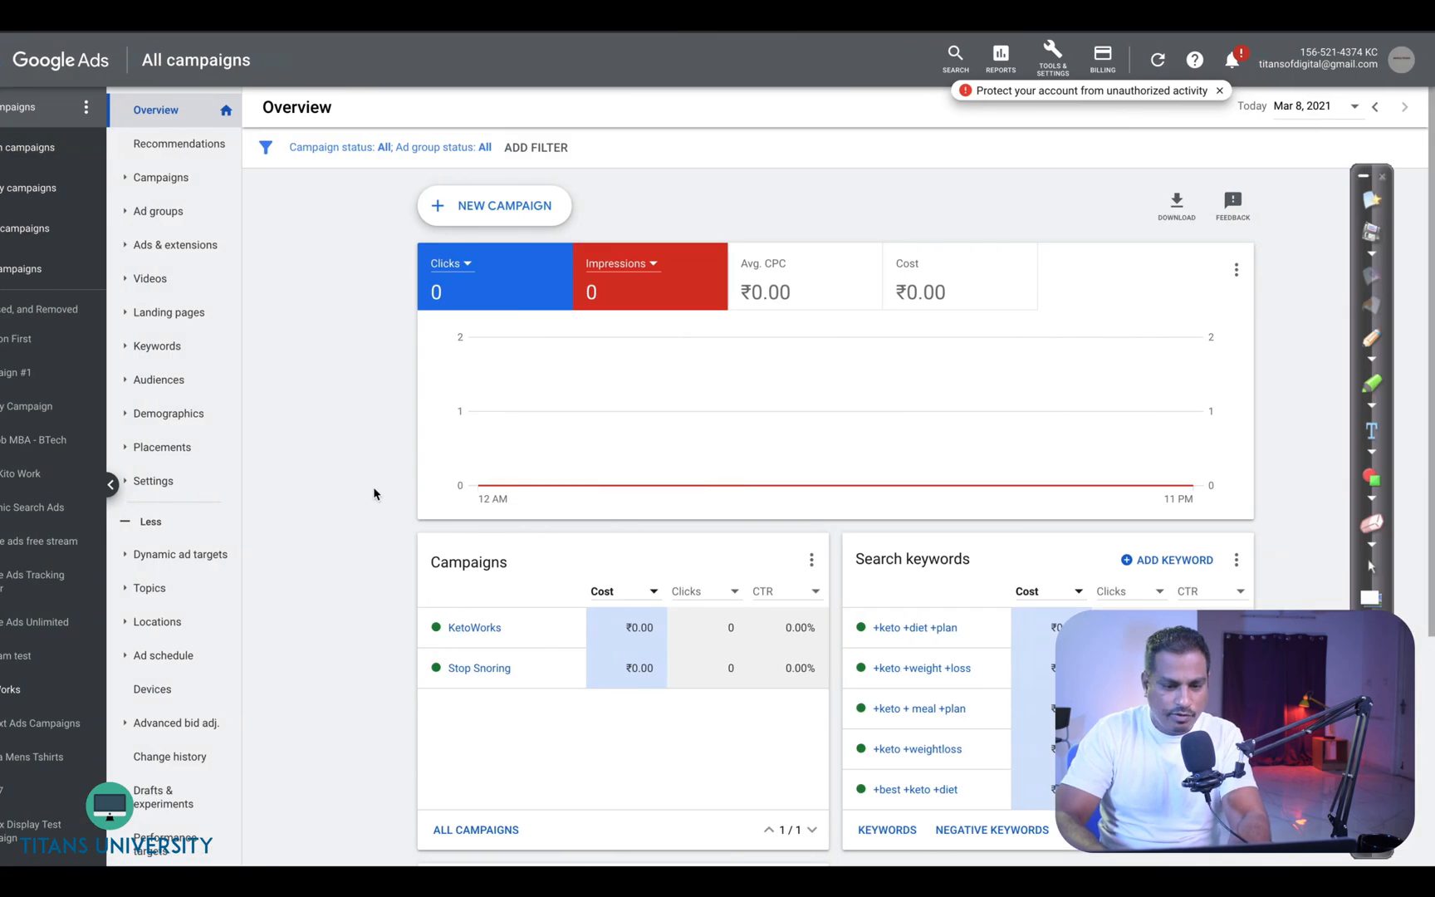
left_click(473, 626)
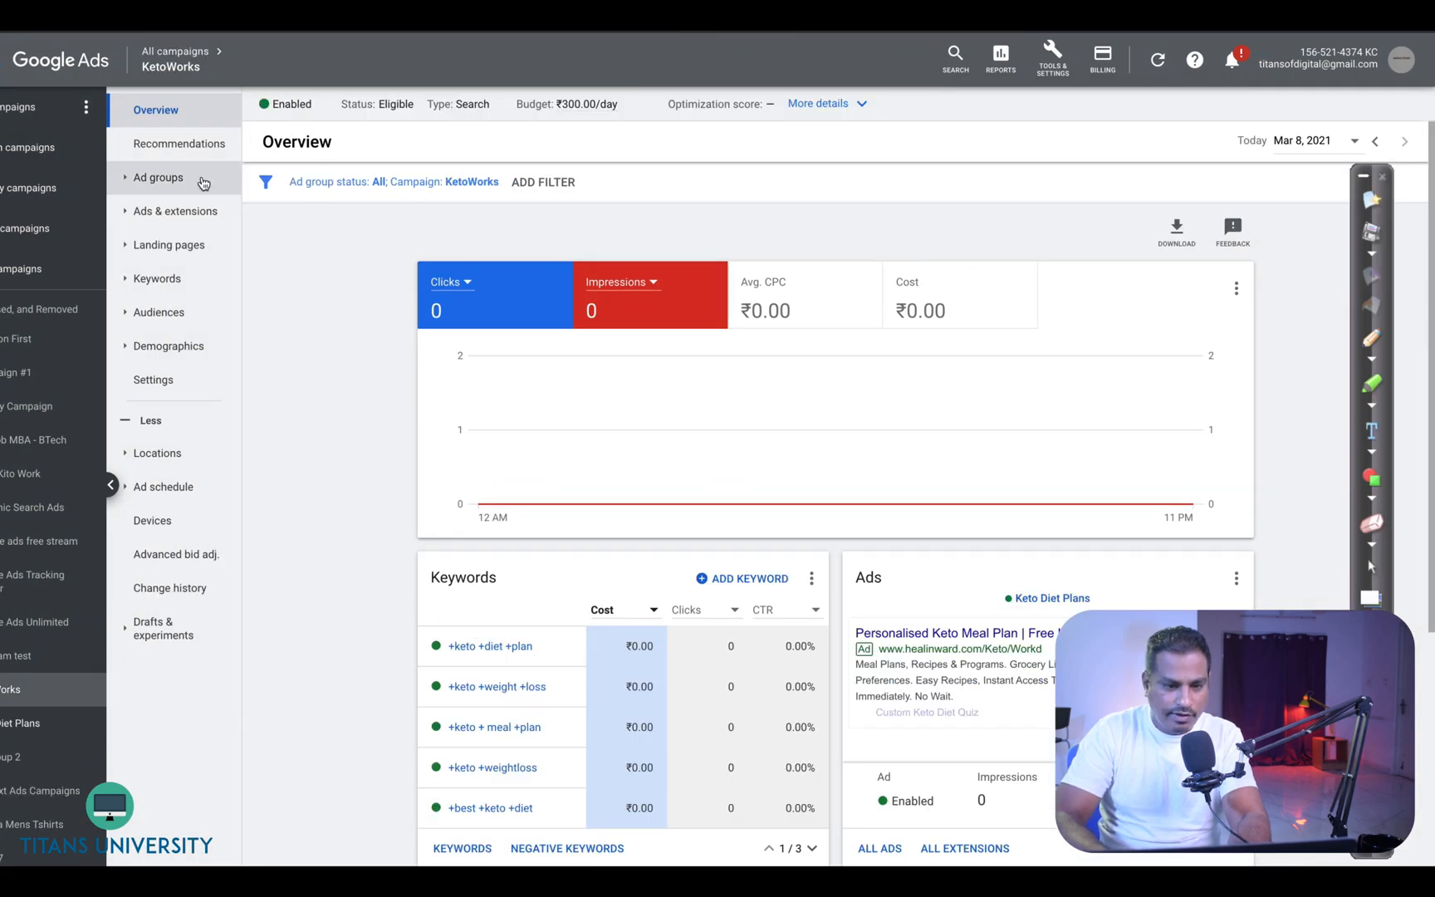
left_click(162, 214)
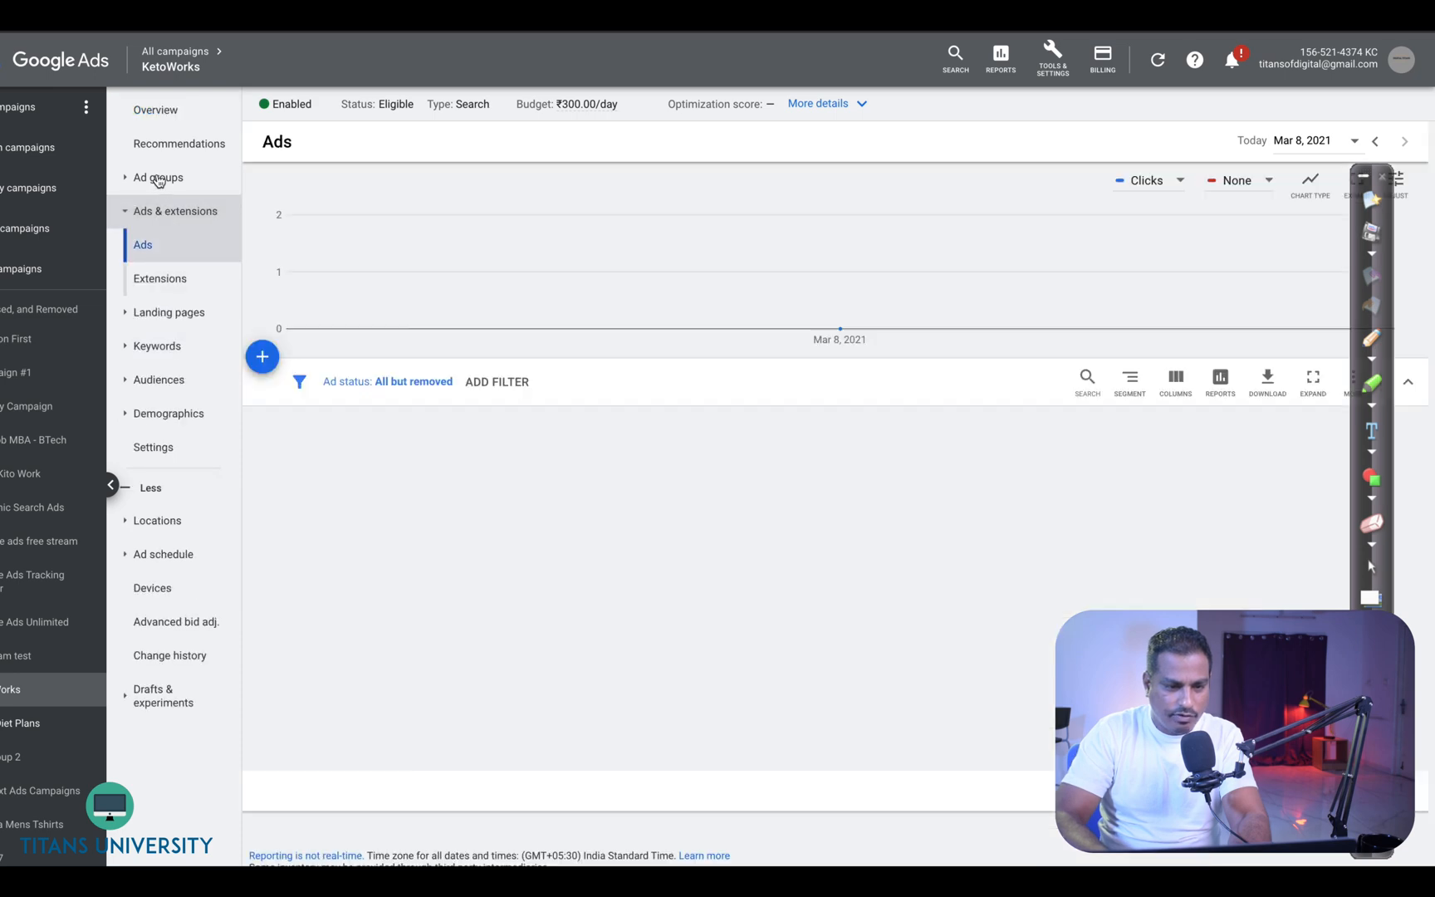
left_click(158, 177)
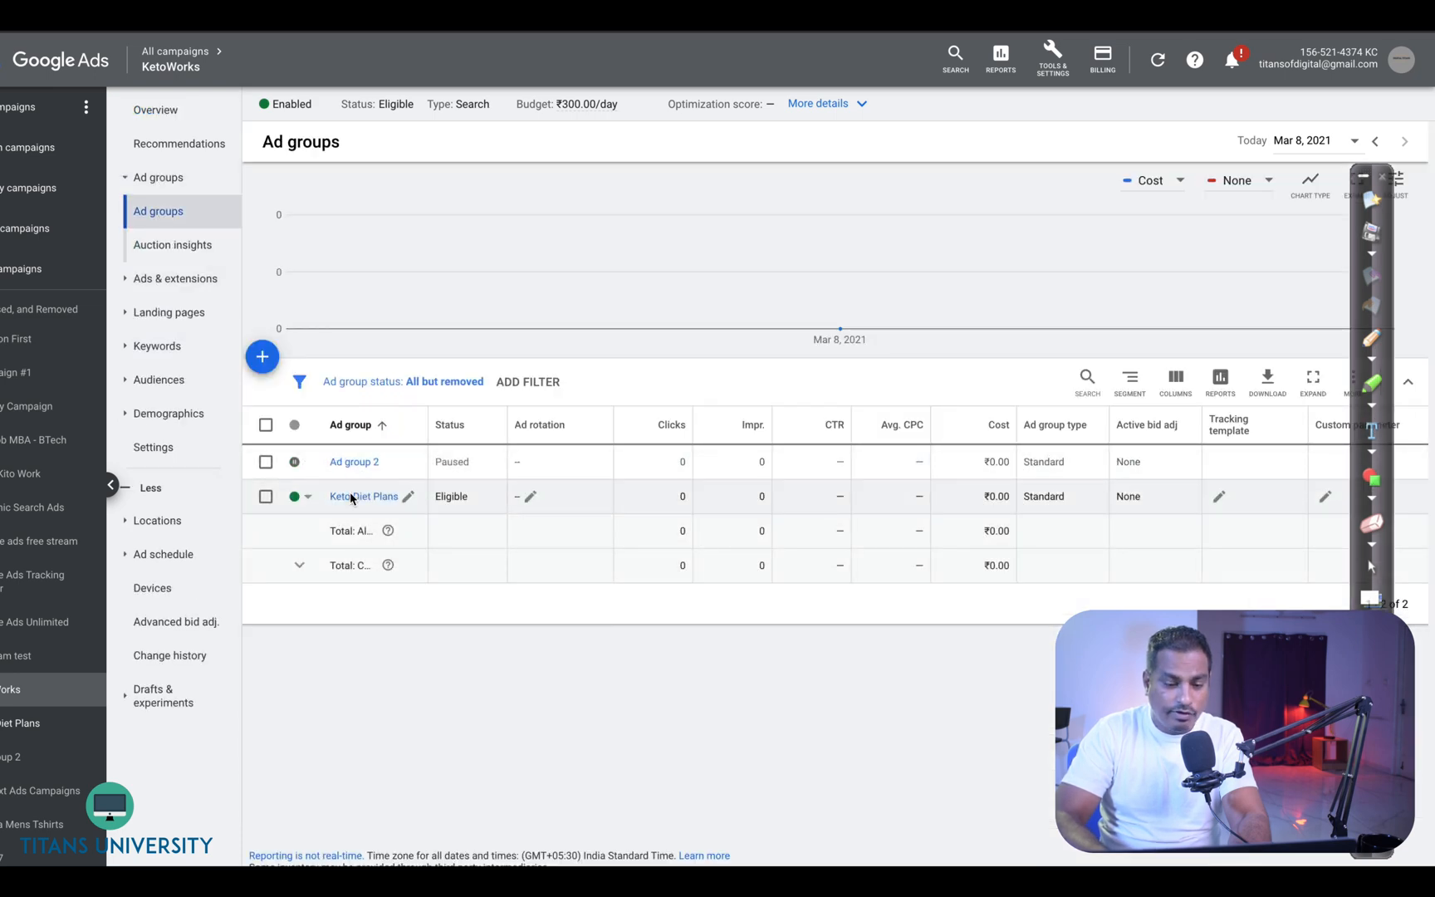
right_click(348, 497)
left_click(346, 674)
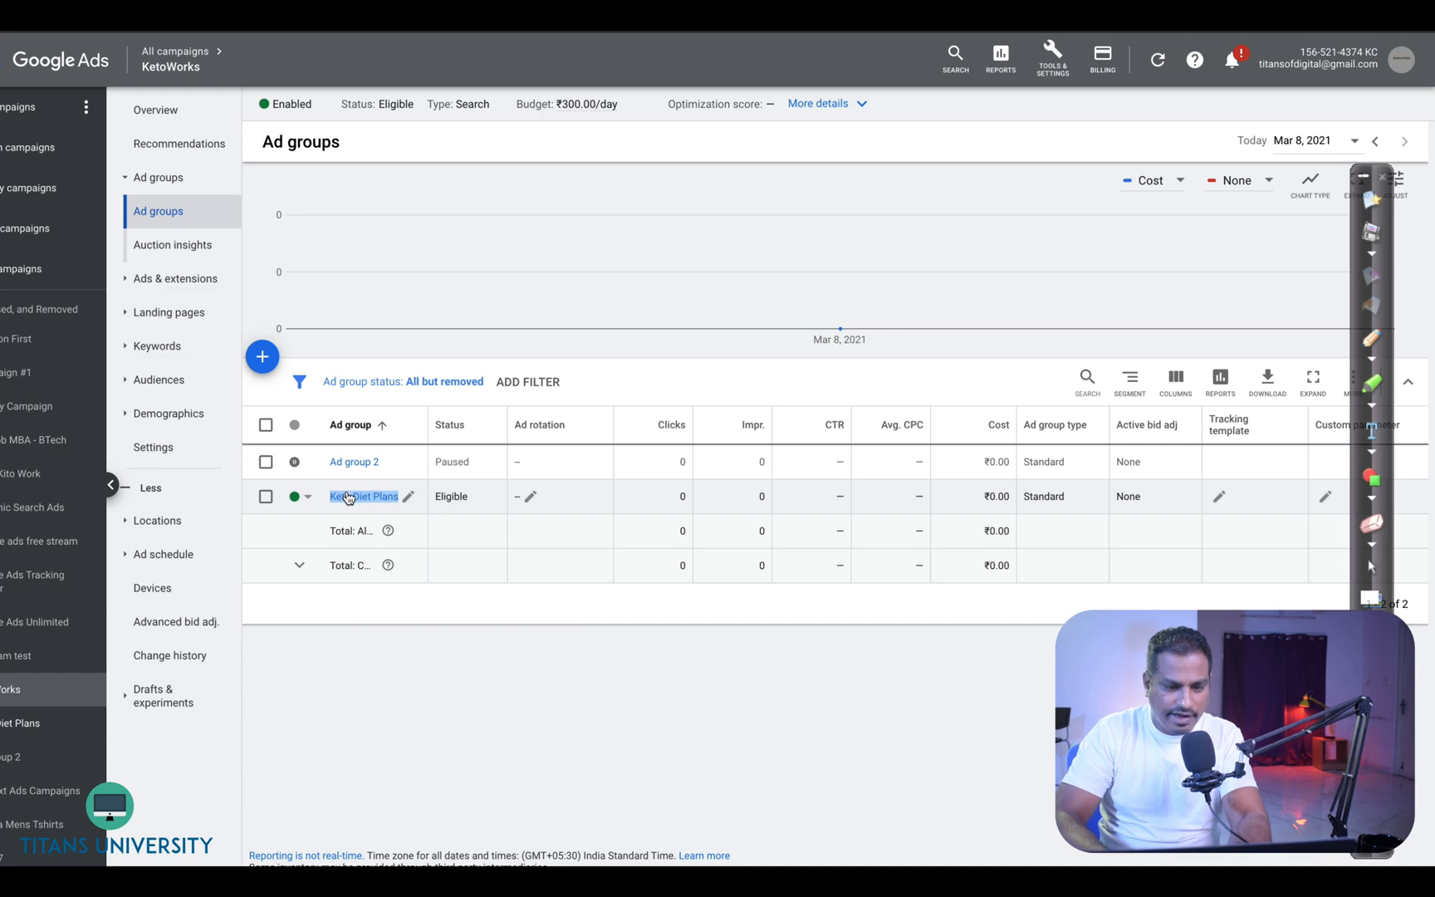
right_click(347, 498)
key("ctrl+Left")
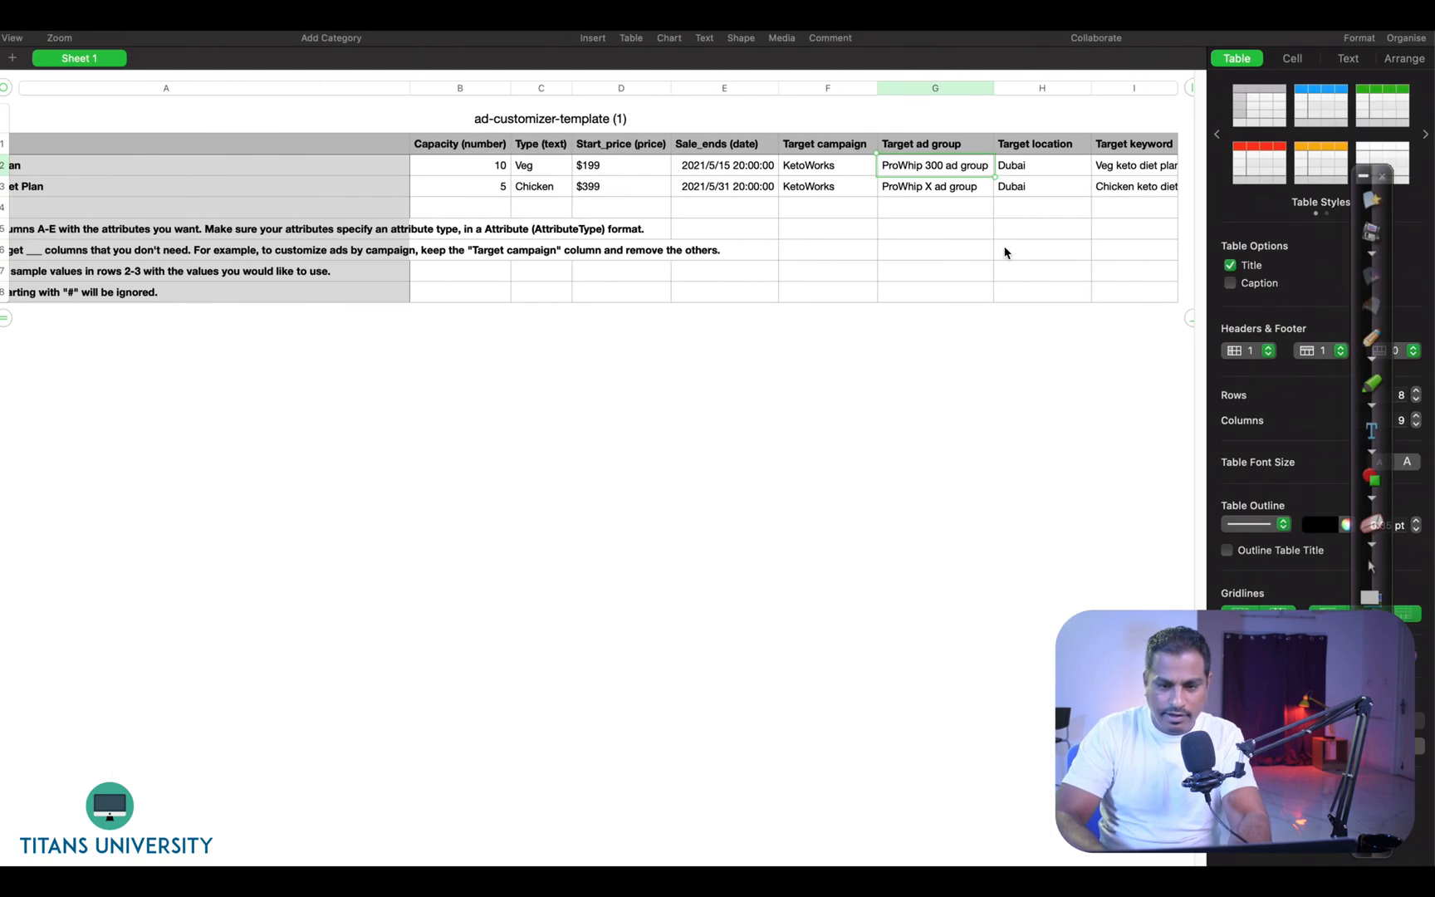
- Paste Keto Diet Plans as the target ad group for both diet plan rows
left_click(953, 166)
type("Keto Diet Plans")
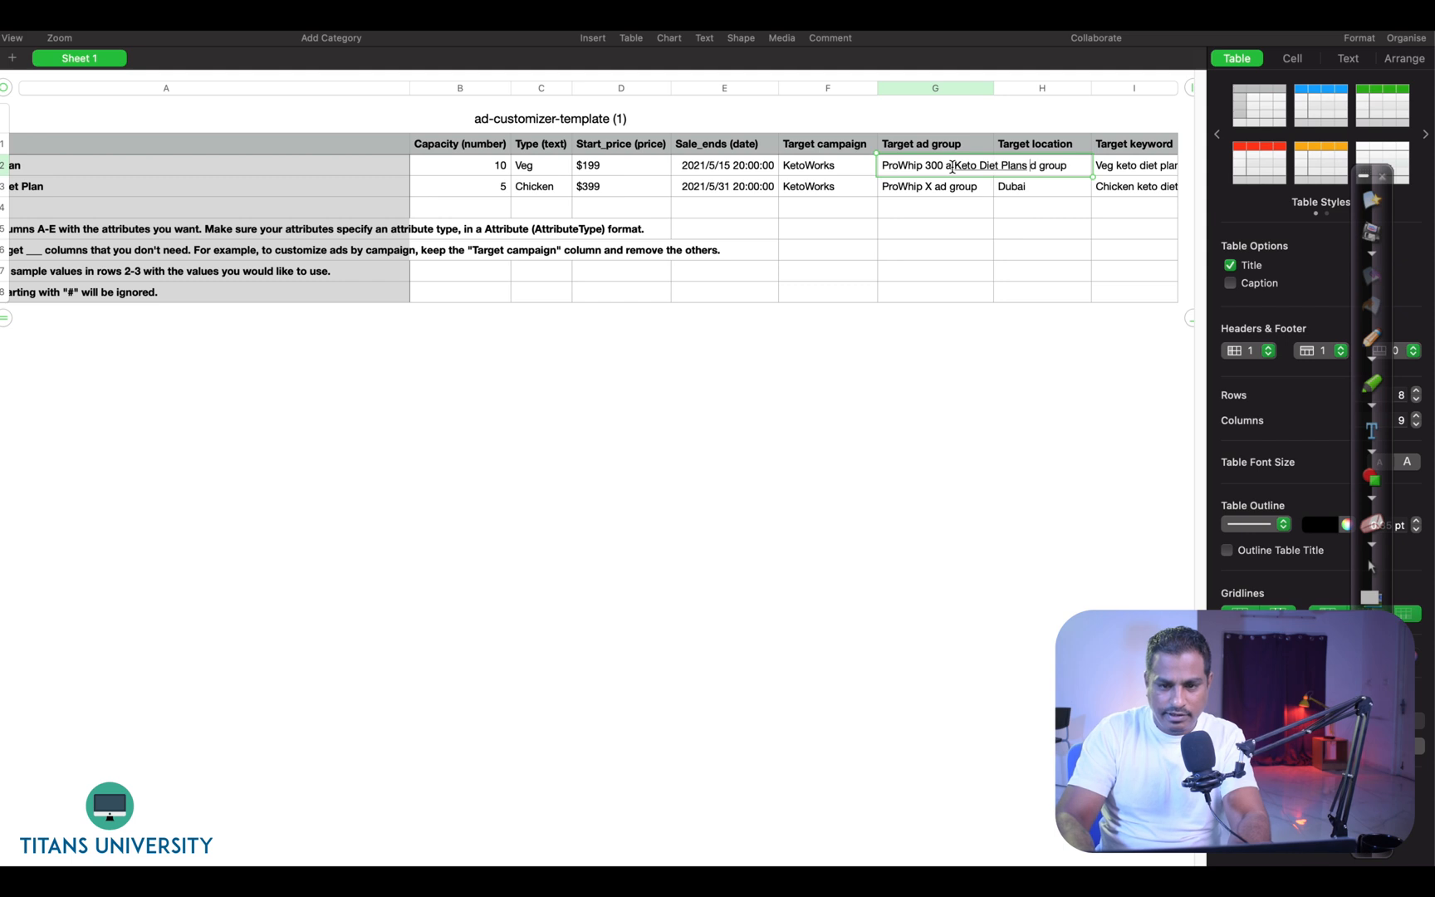
key("super+a")
type("Keto Diet Plans")
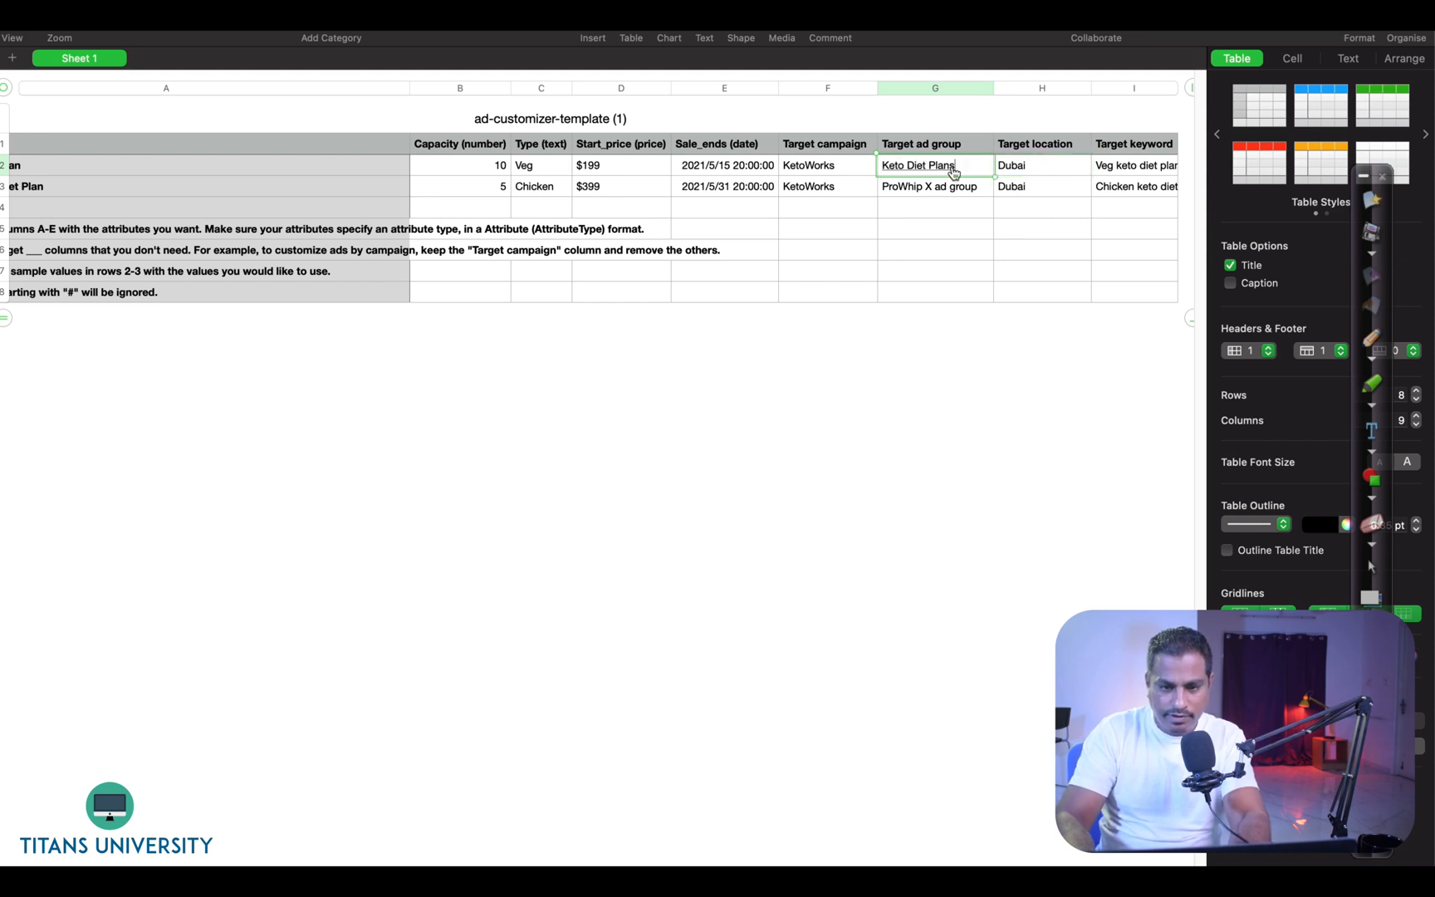
key("Return")
type("Keto Diet Plans")
key("Return")
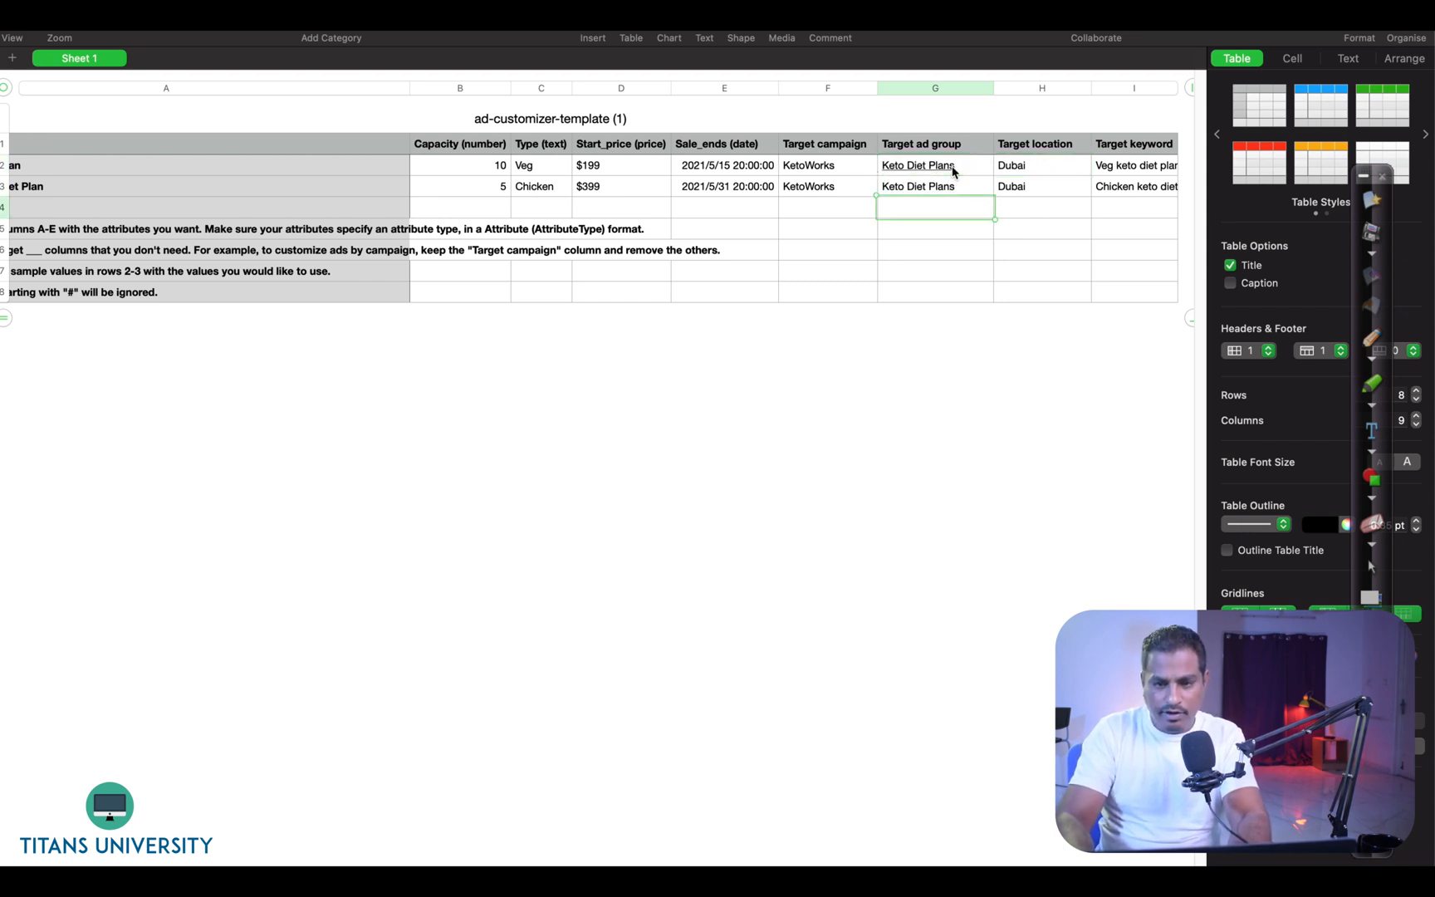
- Export the spreadsheet as a CSV file named Keto Keto Keto into Documents
scroll(497, 363, "left", 3)
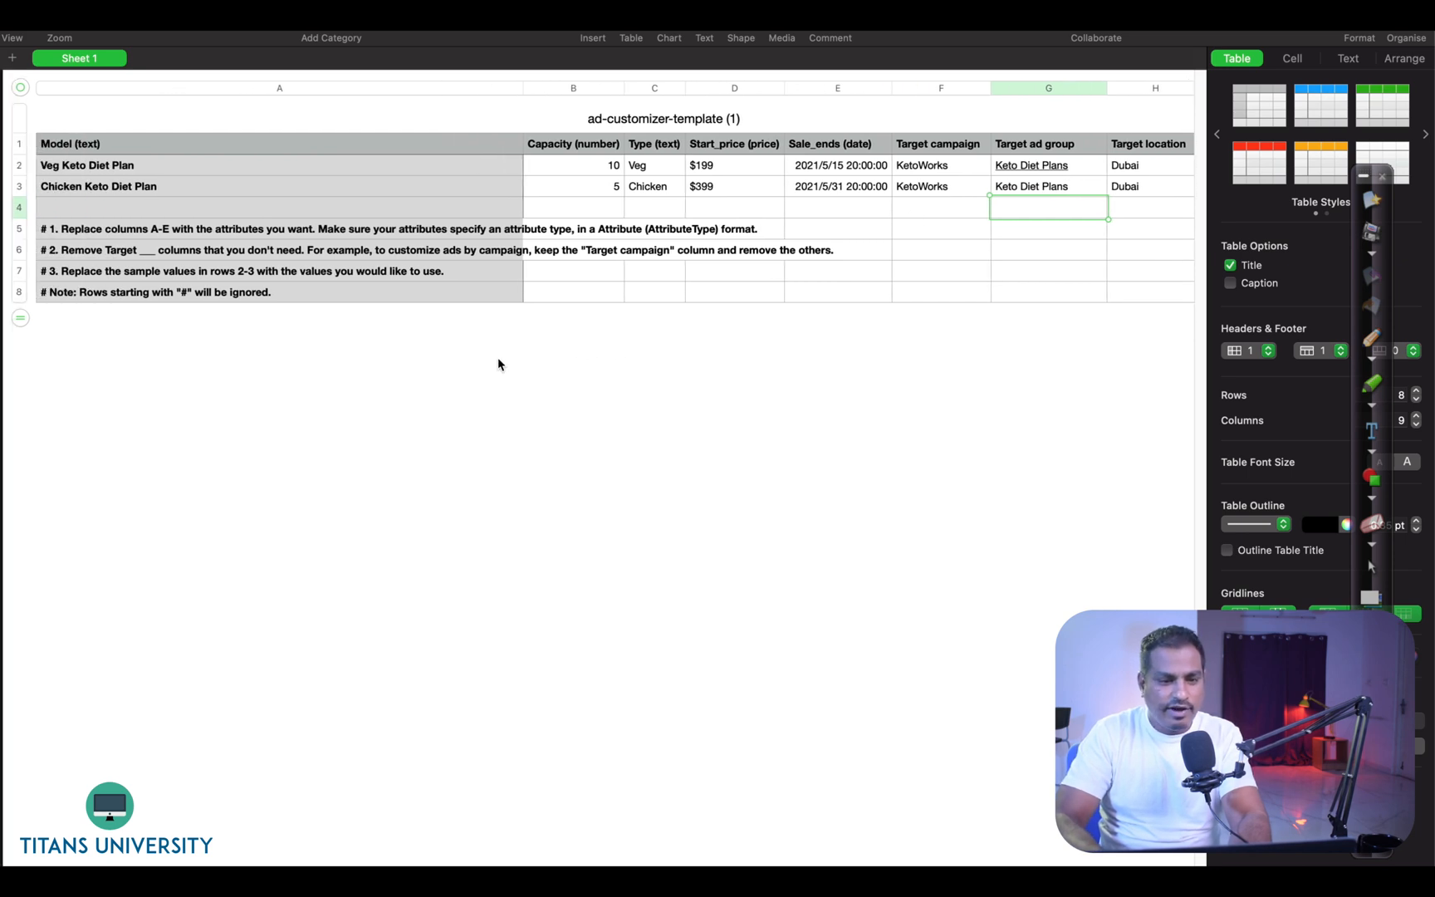
left_click(43, 5)
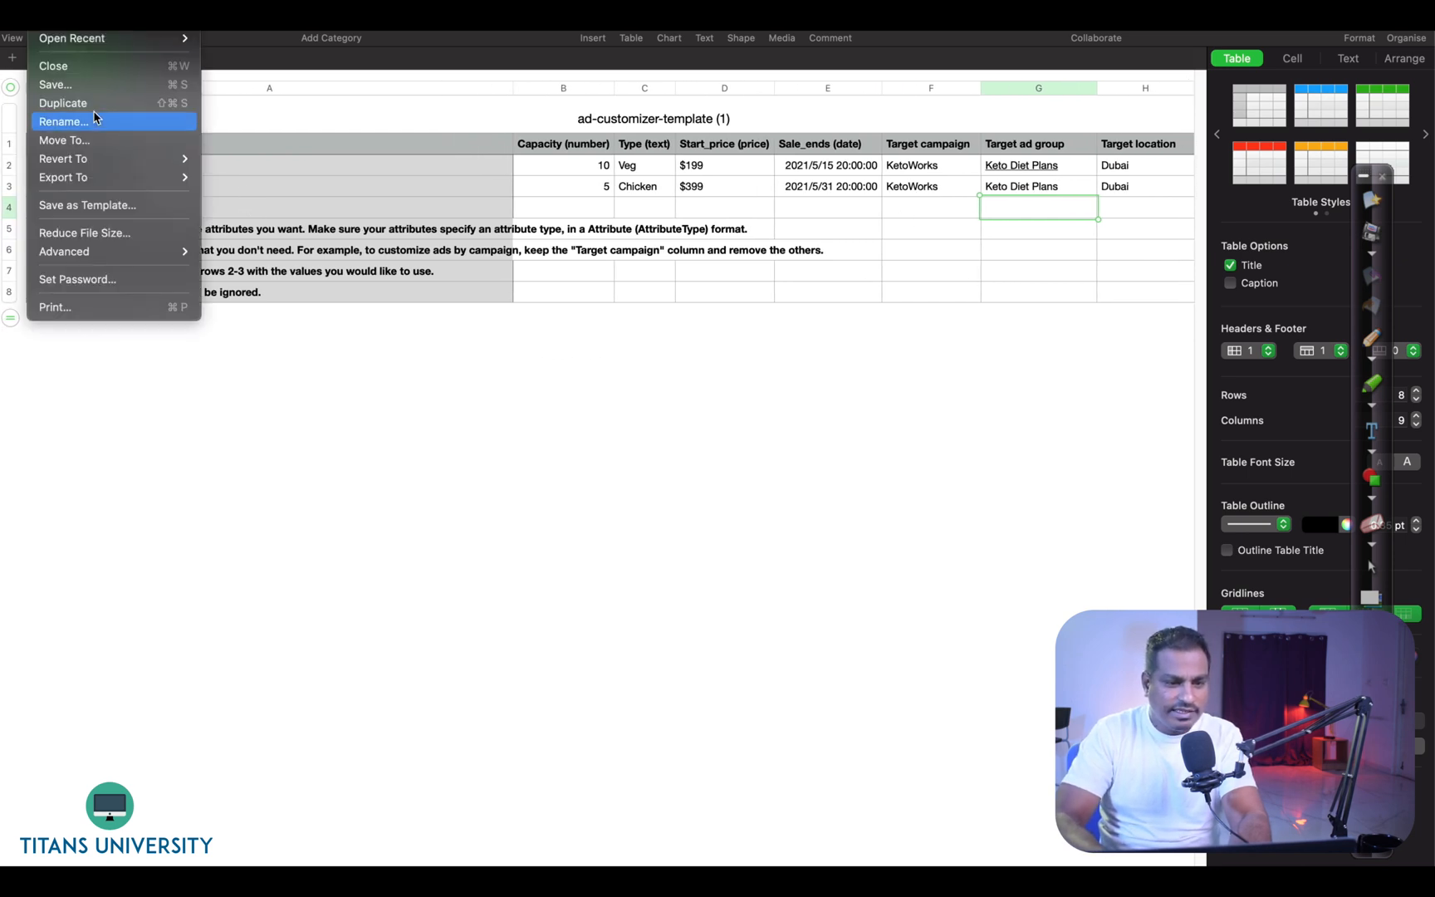
mouse_move(89, 189)
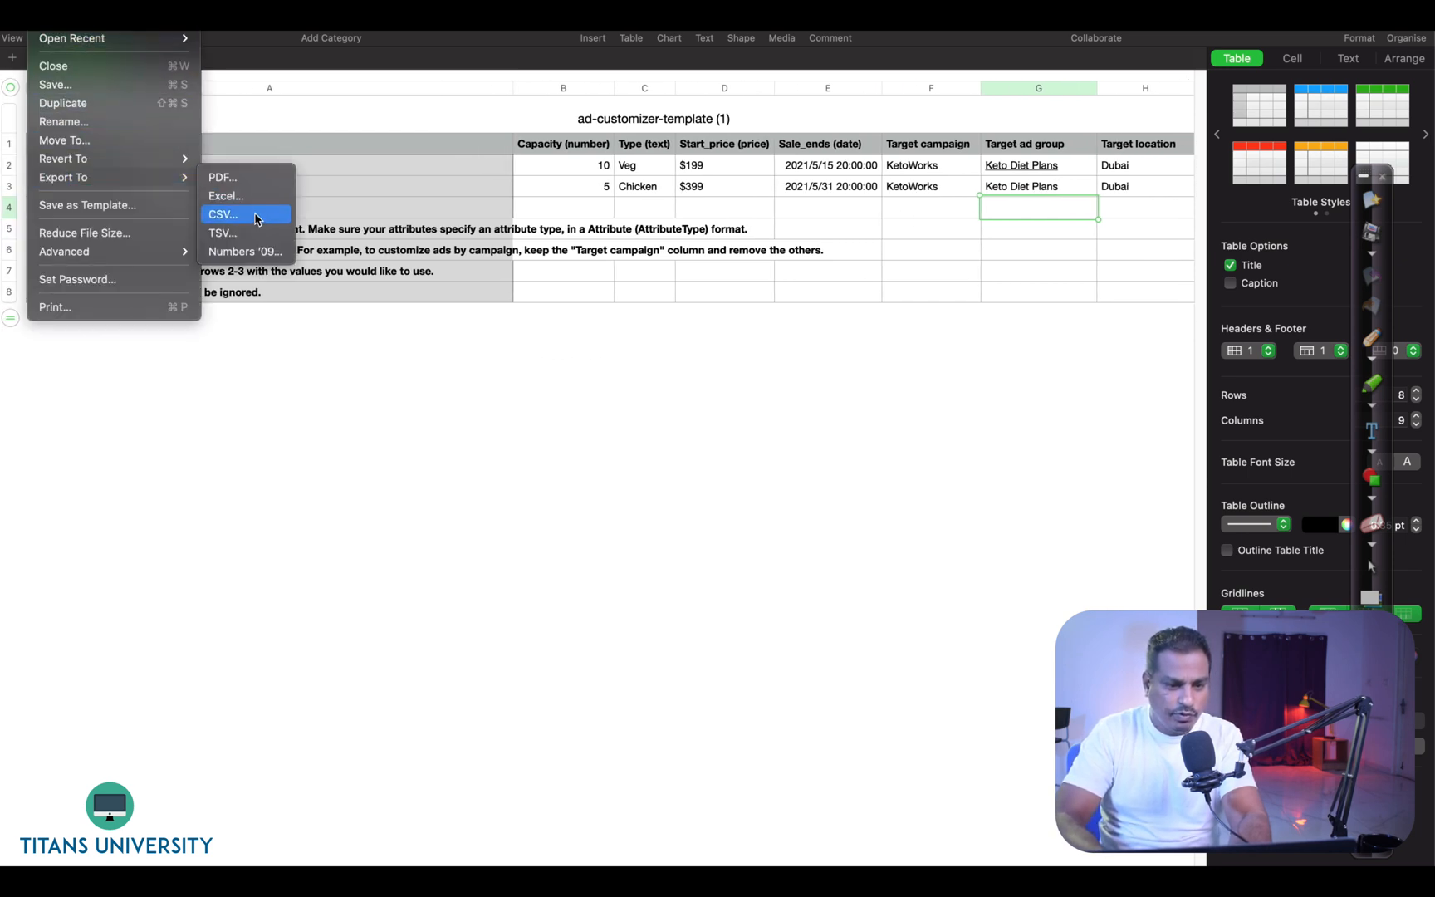
left_click(254, 217)
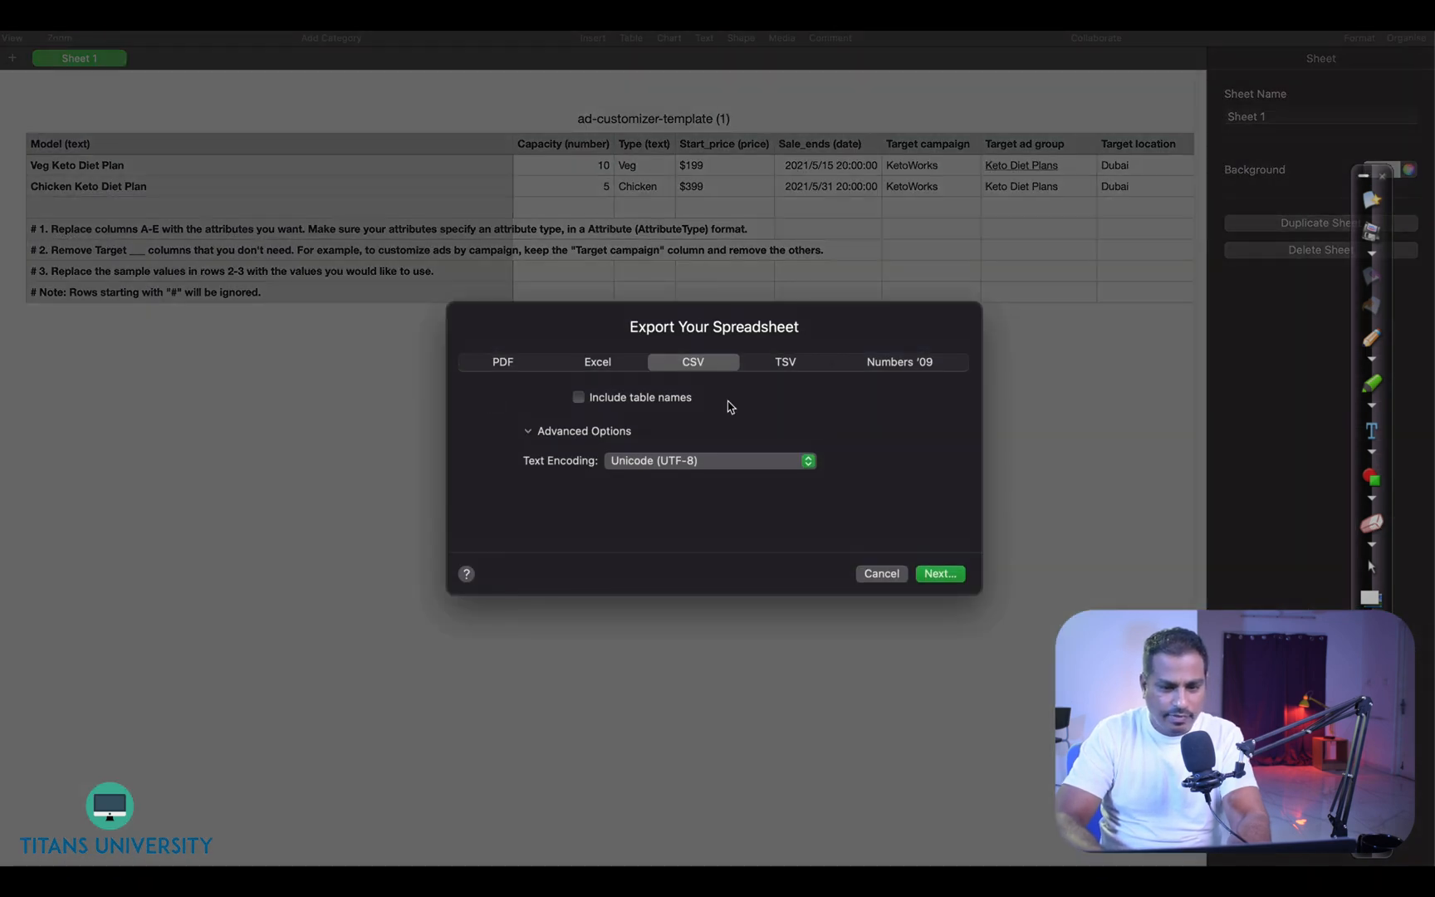
left_click(951, 574)
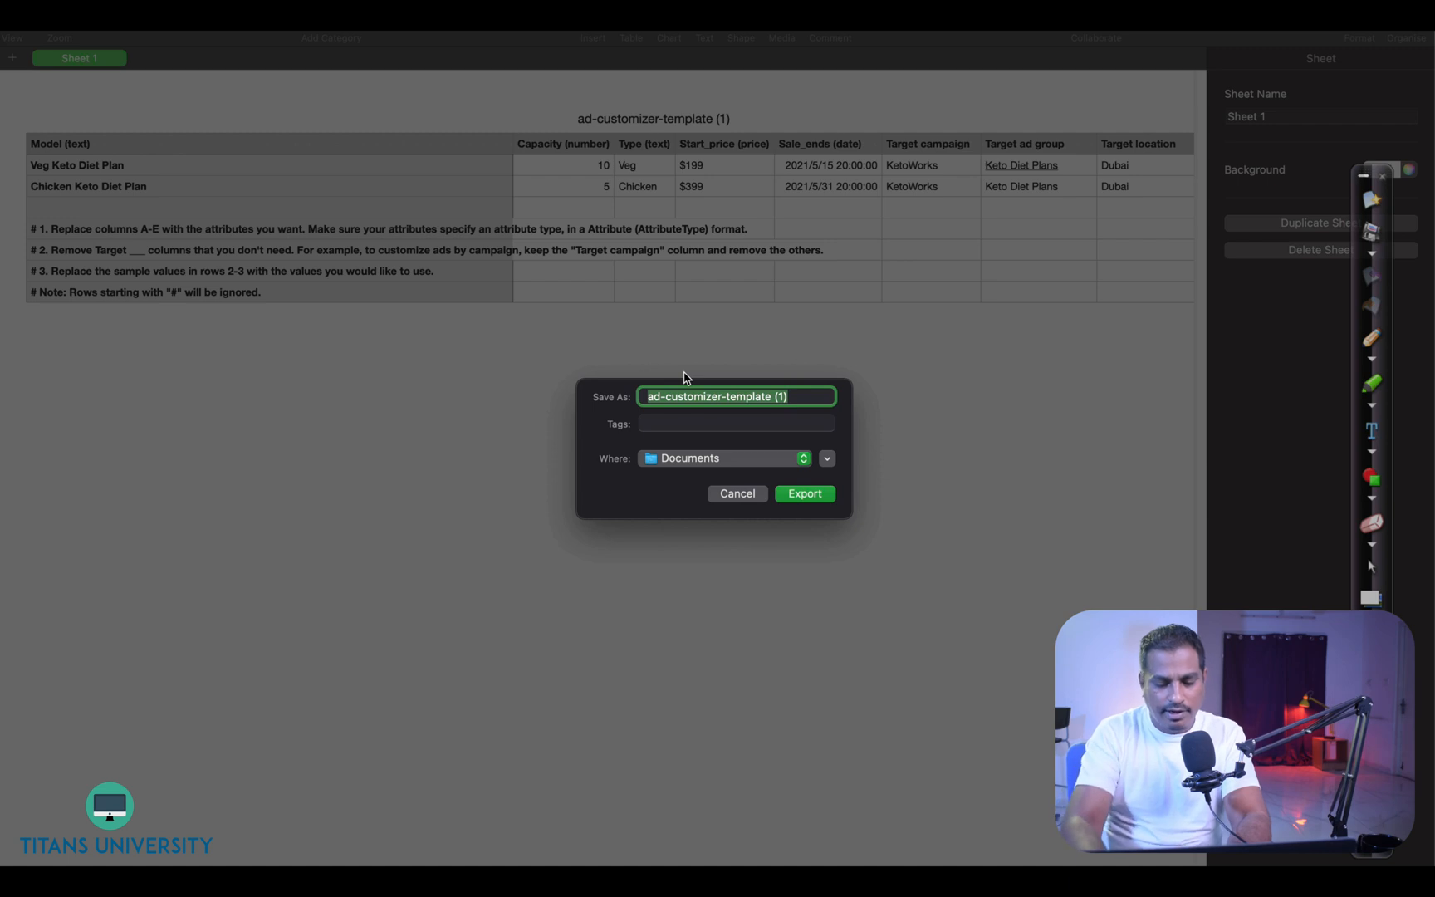
type("Keto Keto Keto")
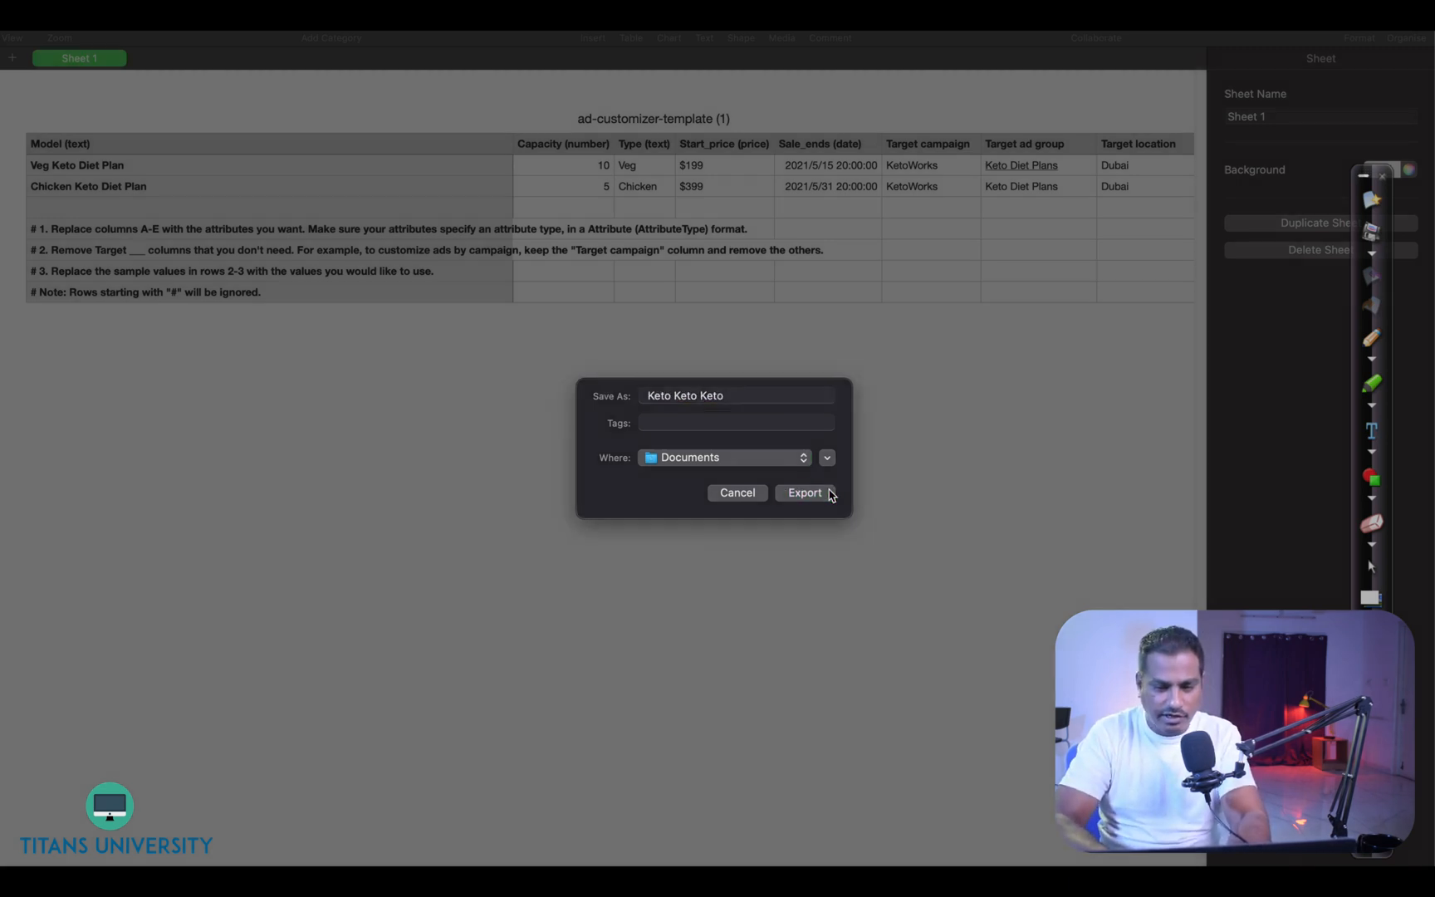
left_click(828, 494)
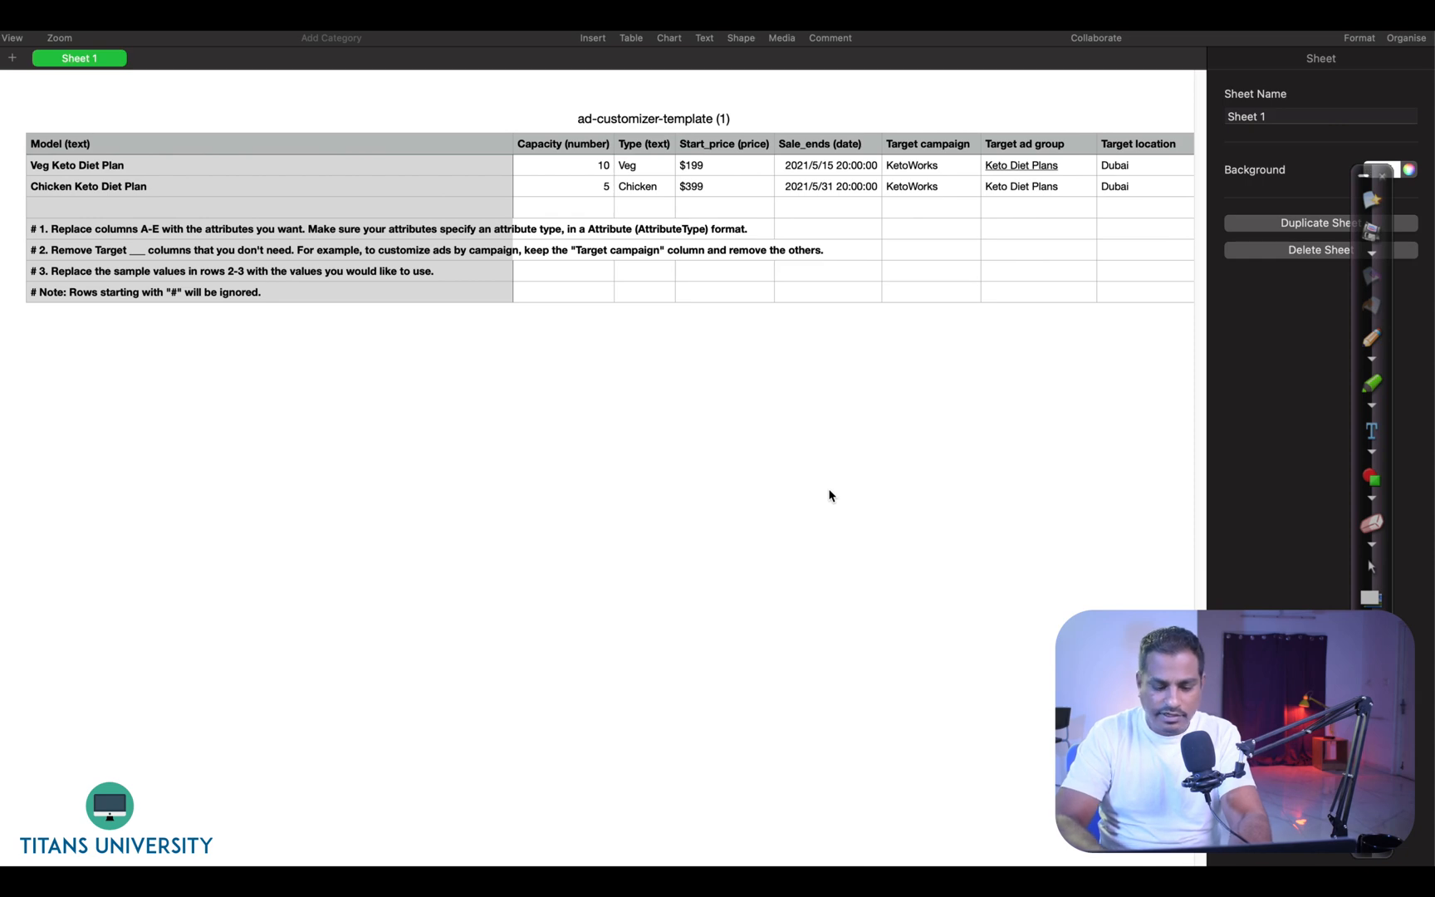
- Switch to Google Ads and open the Business data page from the tools and settings
key("super+Tab")
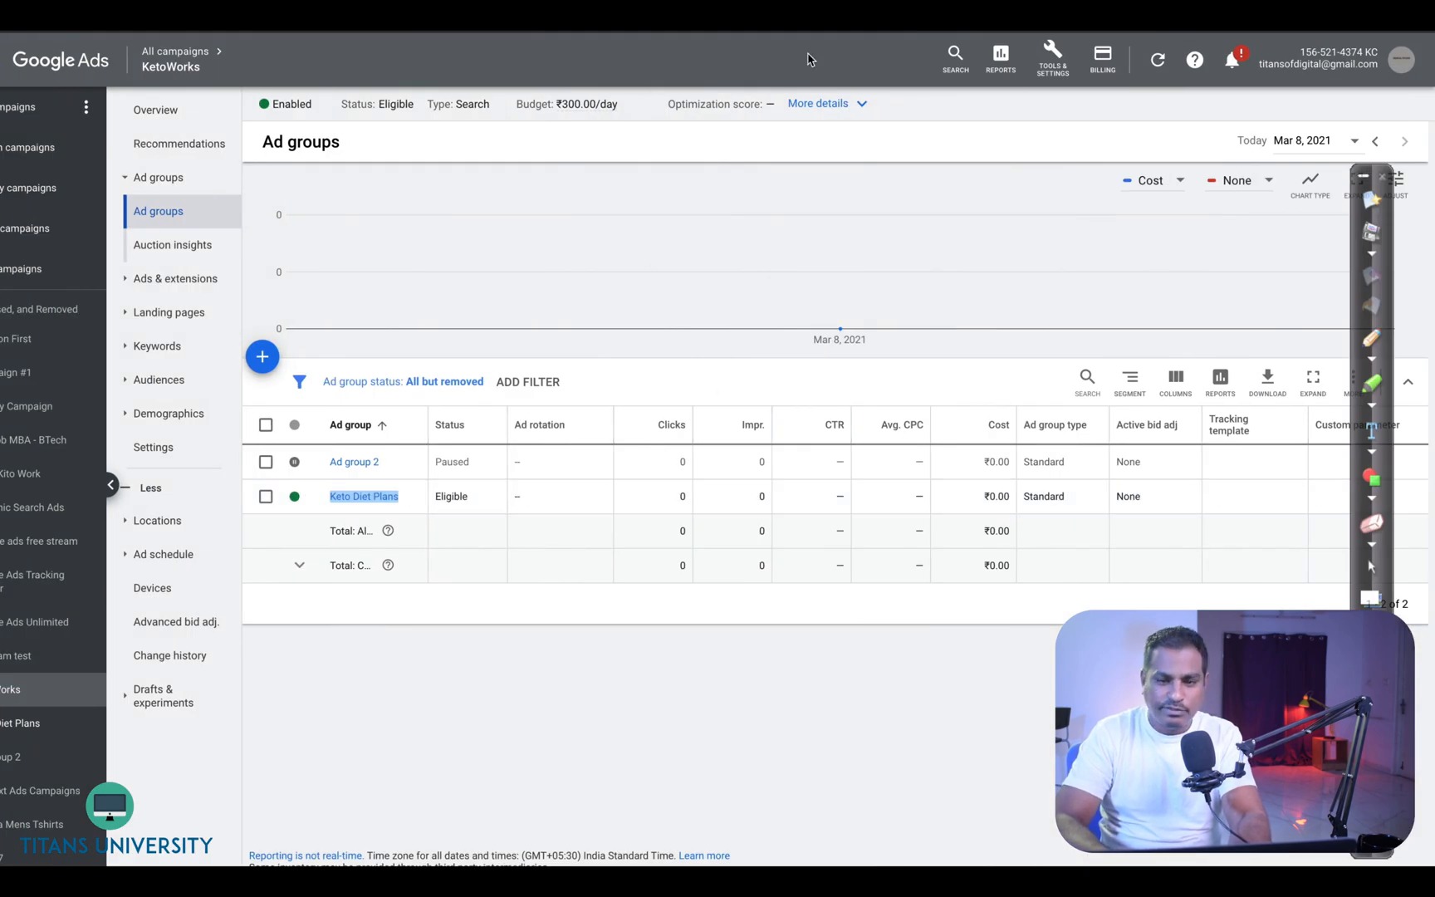
left_click(1053, 60)
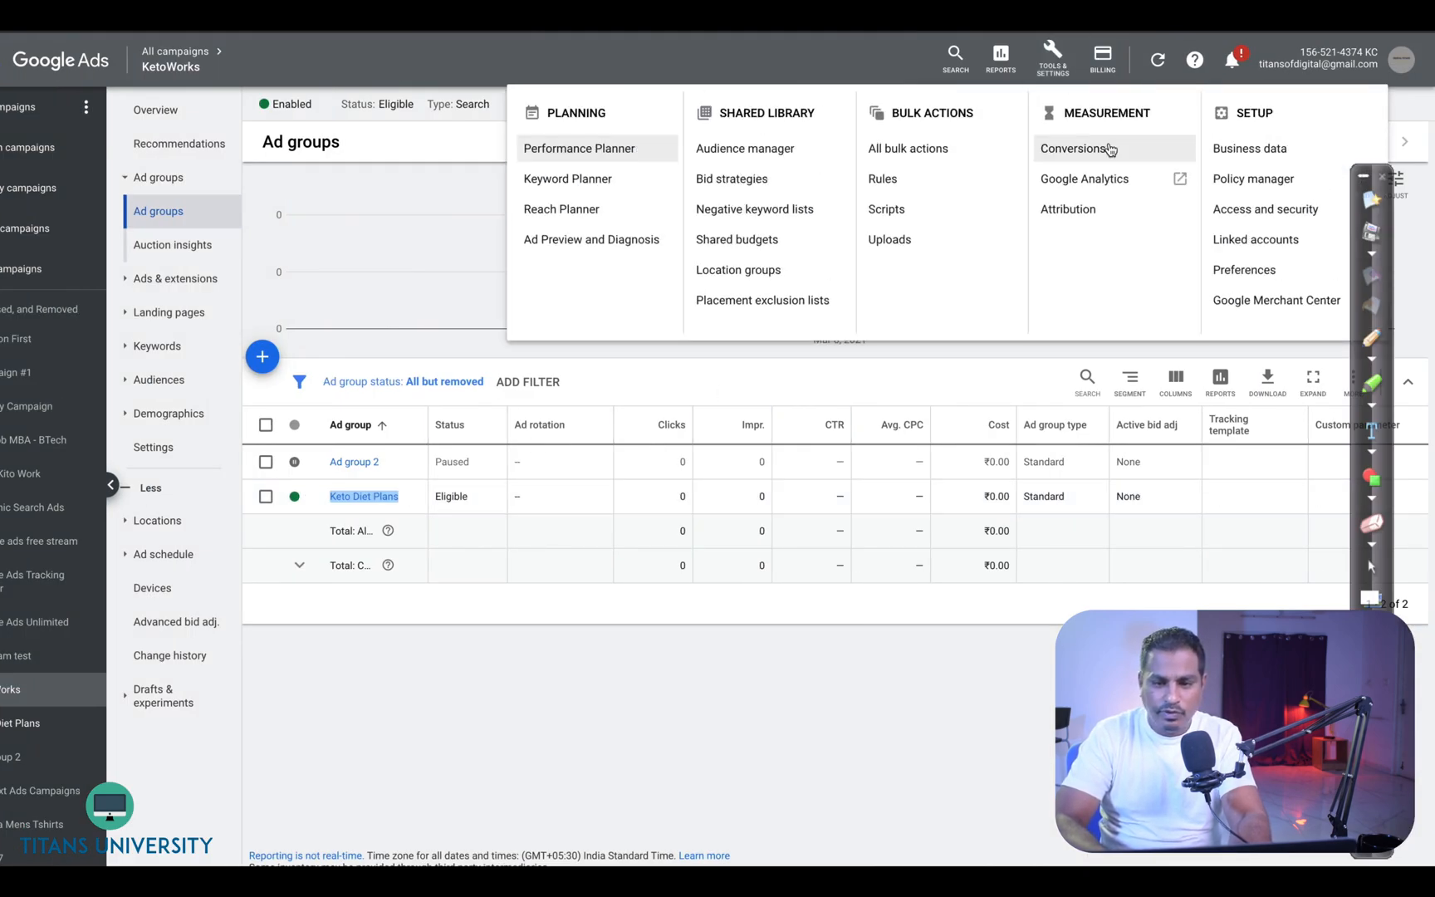
left_click(1238, 149)
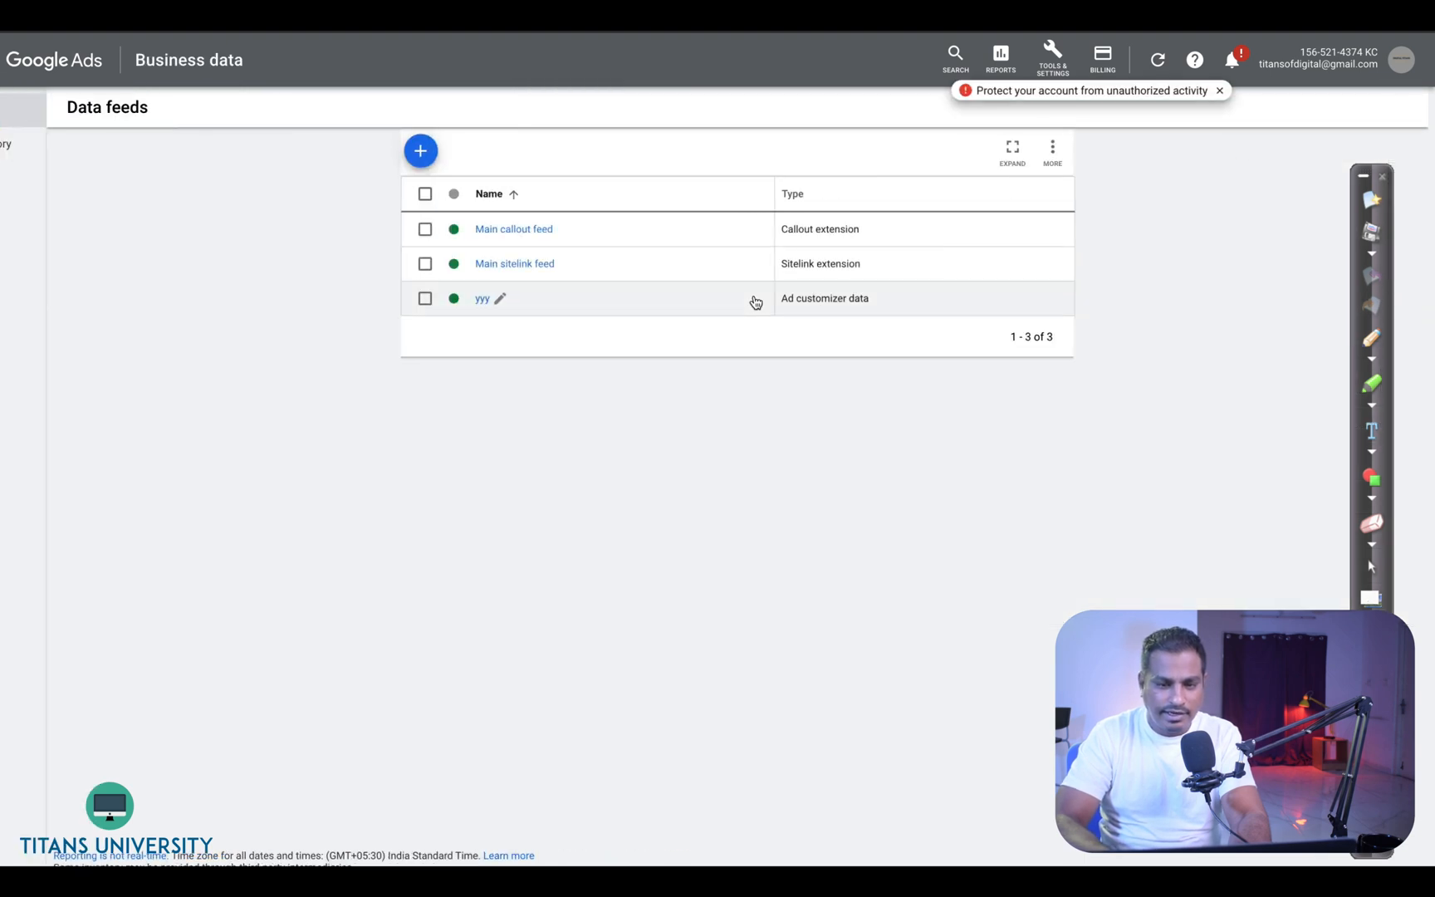
- Start a new ad customizer data upload and name it Keto Keto Keto
left_click(421, 150)
left_click(467, 213)
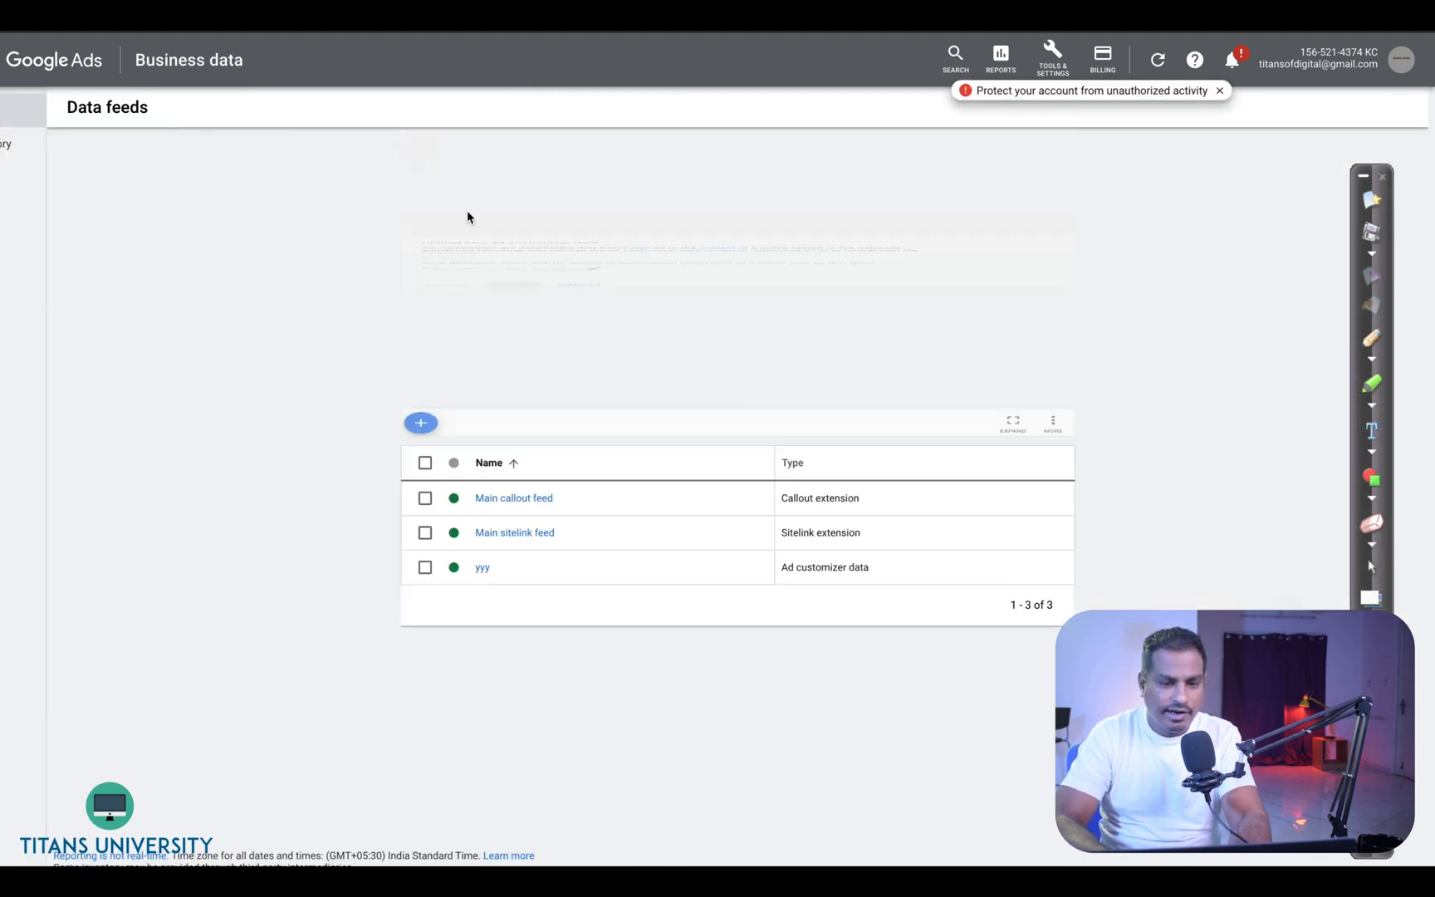
left_click(481, 234)
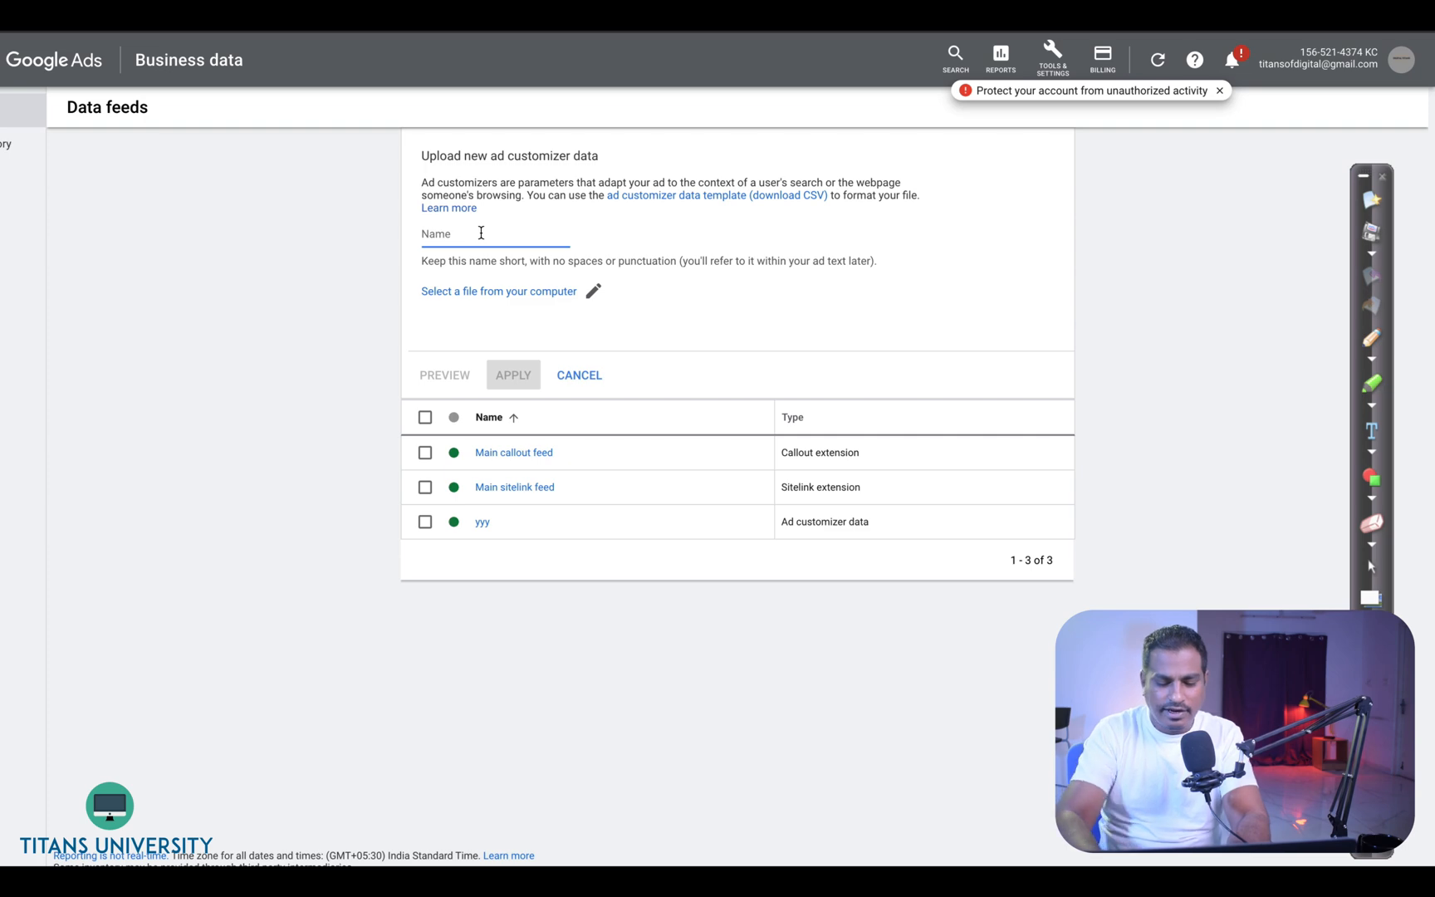
type("Keto Keto ")
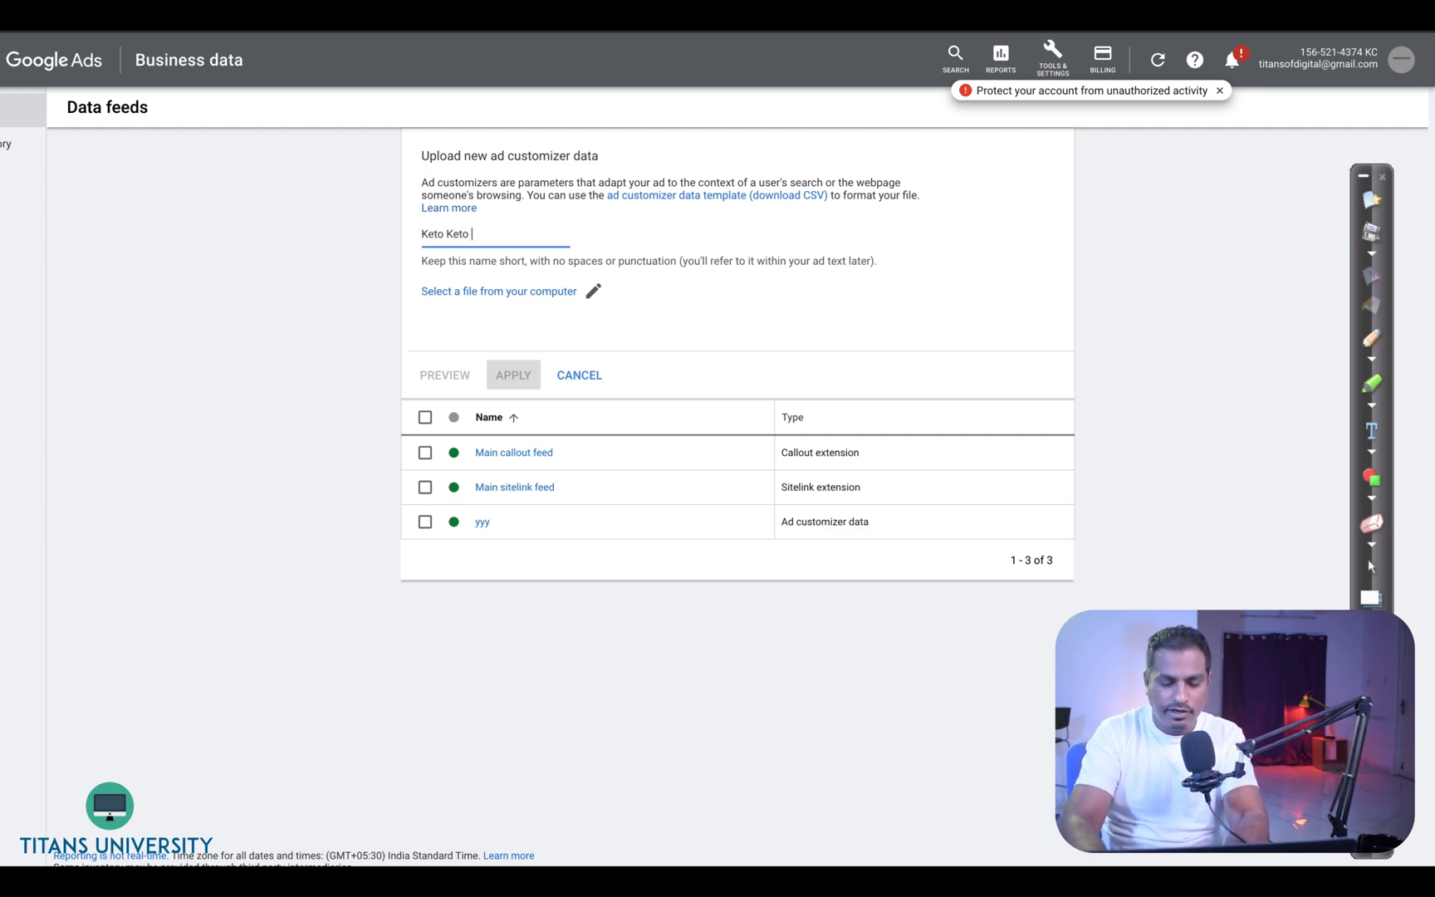
type("Keto")
key("Tab")
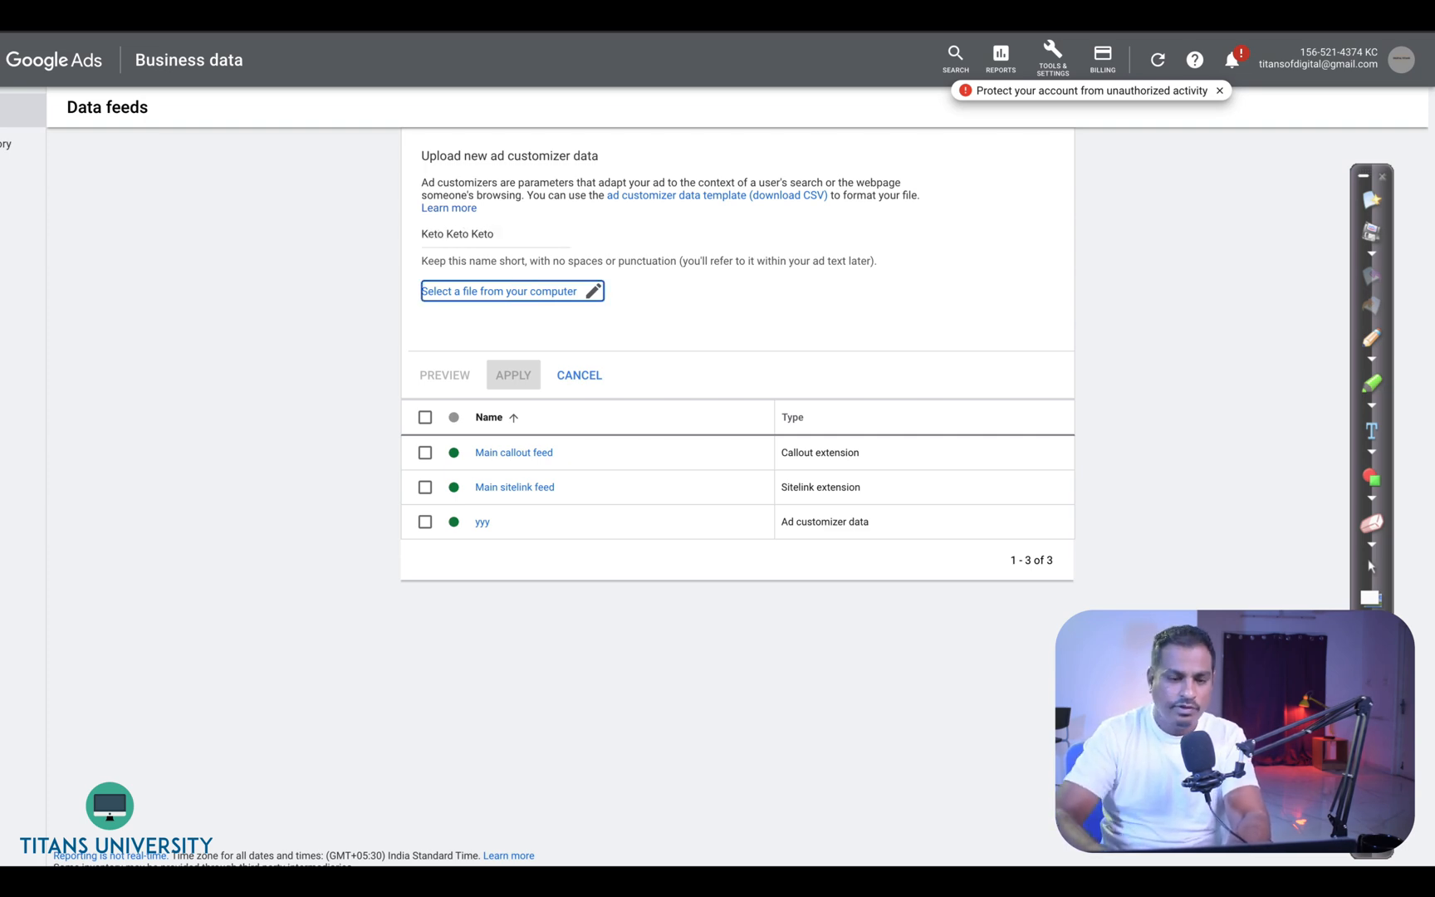
- Select the Keto Keto Keto.csv file from Documents and apply the upload
left_click(476, 294)
left_click(644, 403)
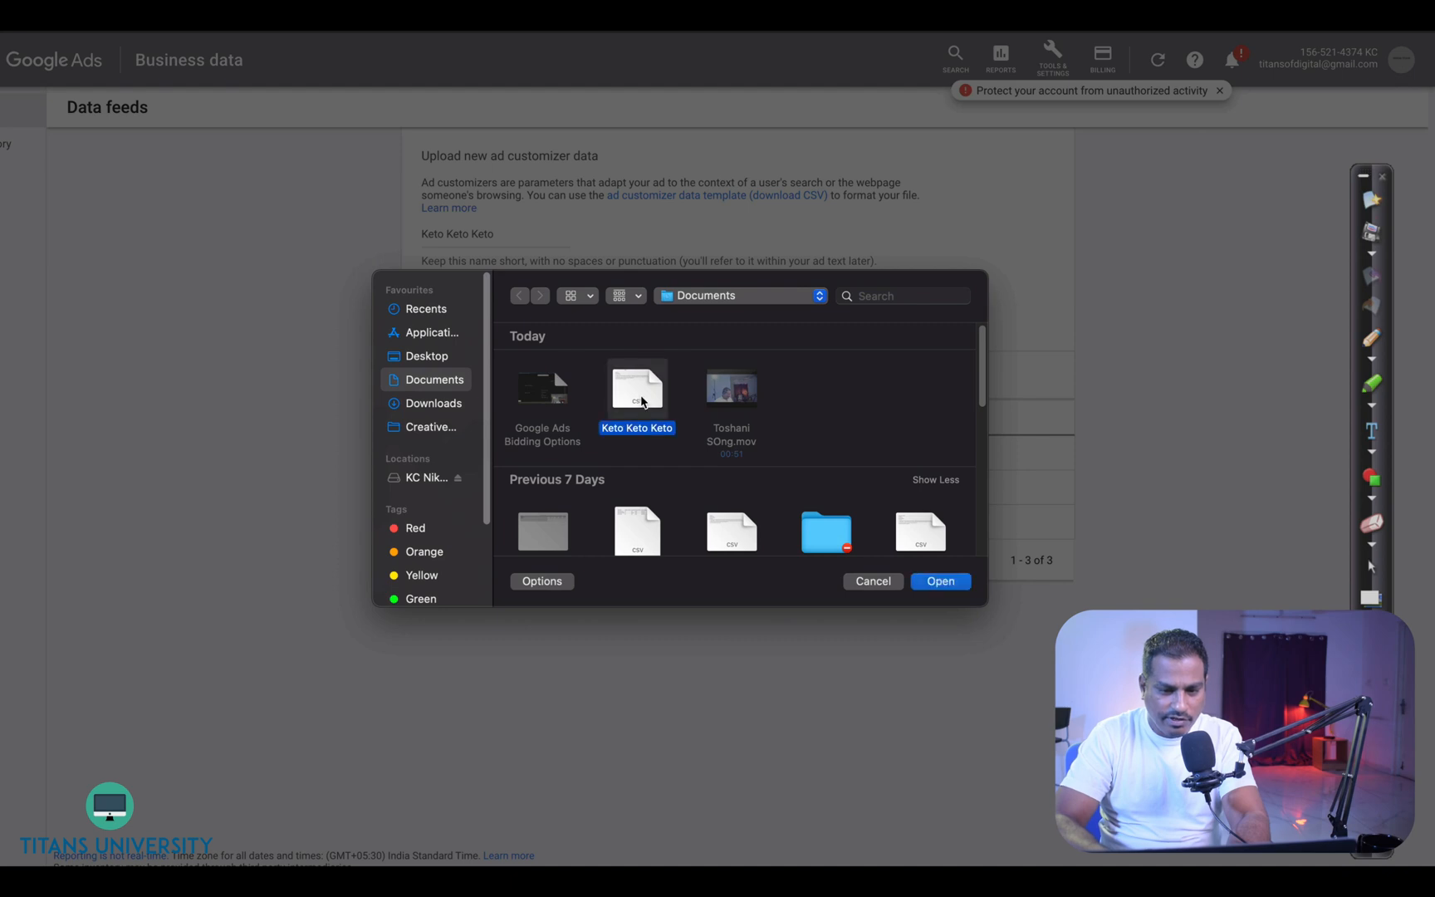
left_click(927, 583)
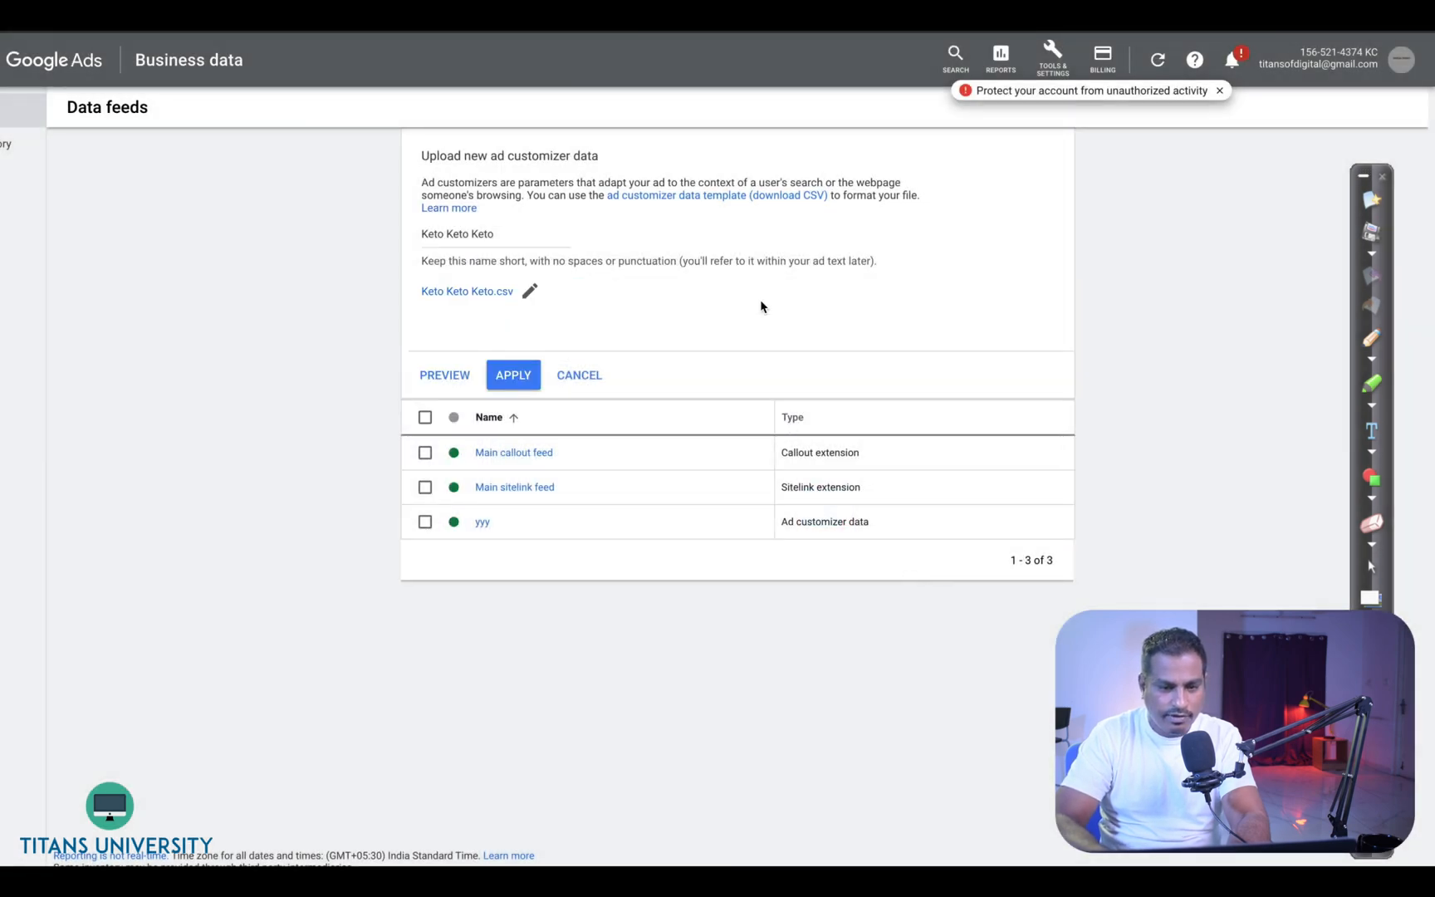
left_click(535, 372)
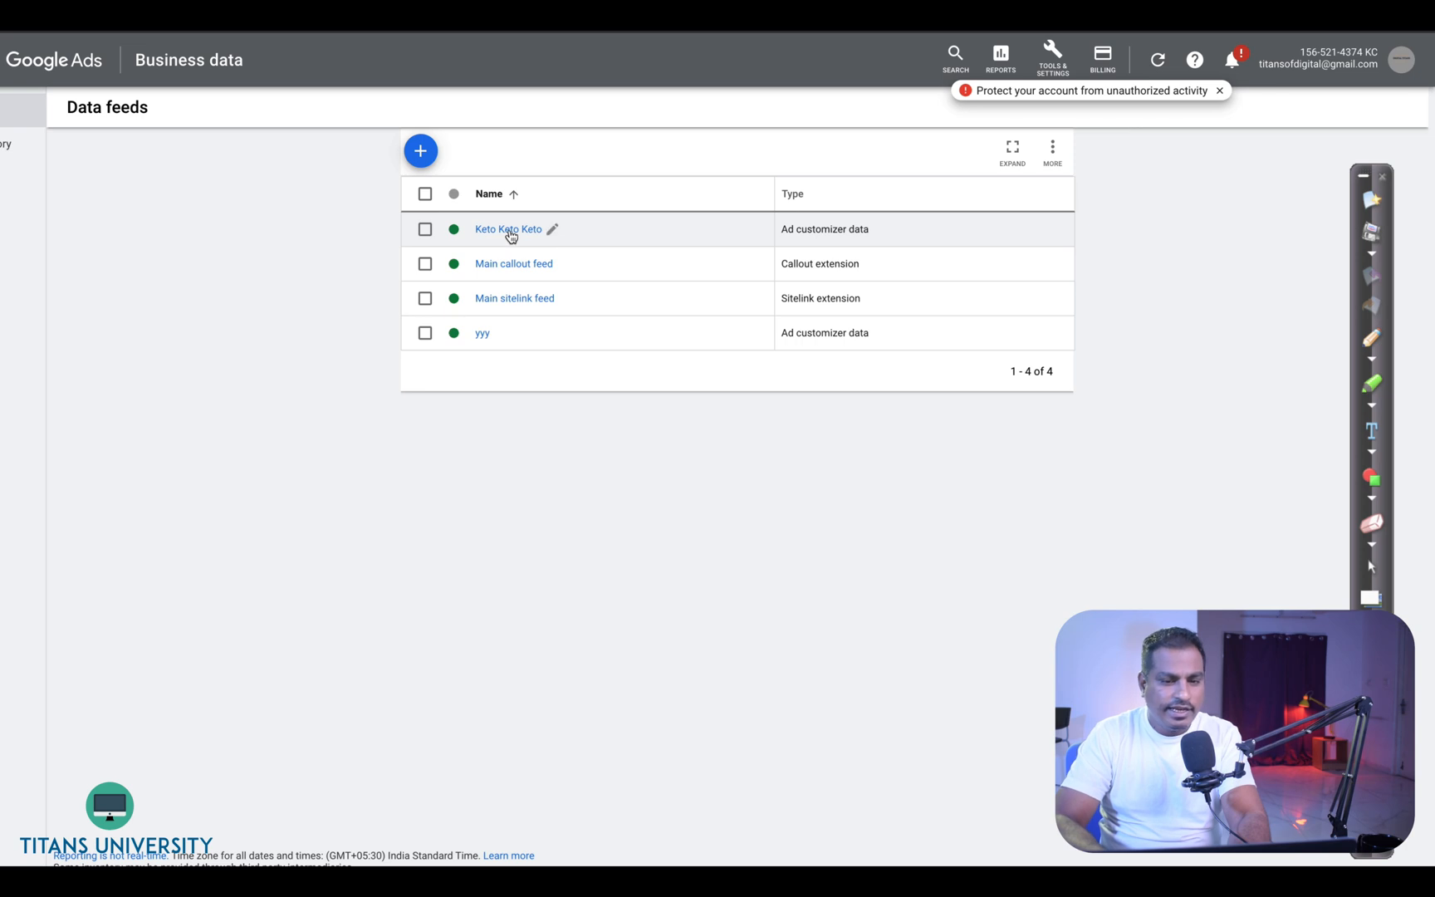
- Open the Keto Keto Keto feed to review its uploaded rows
left_click(511, 236)
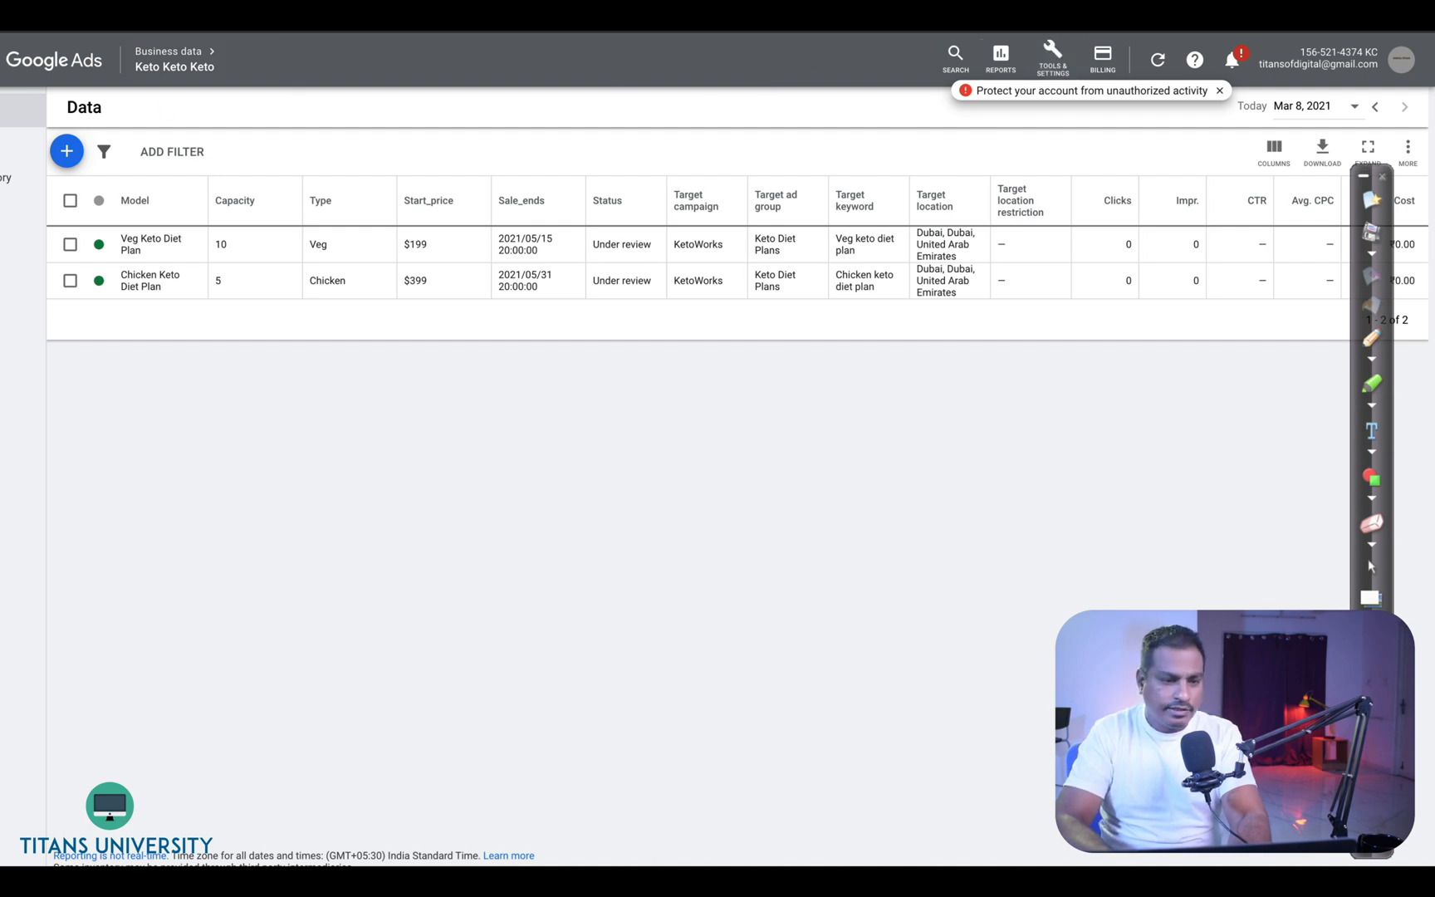
- Create a new responsive search ad in the KetoWorks campaign's Keto Diet Plans ad group
left_click(46, 64)
left_click(160, 179)
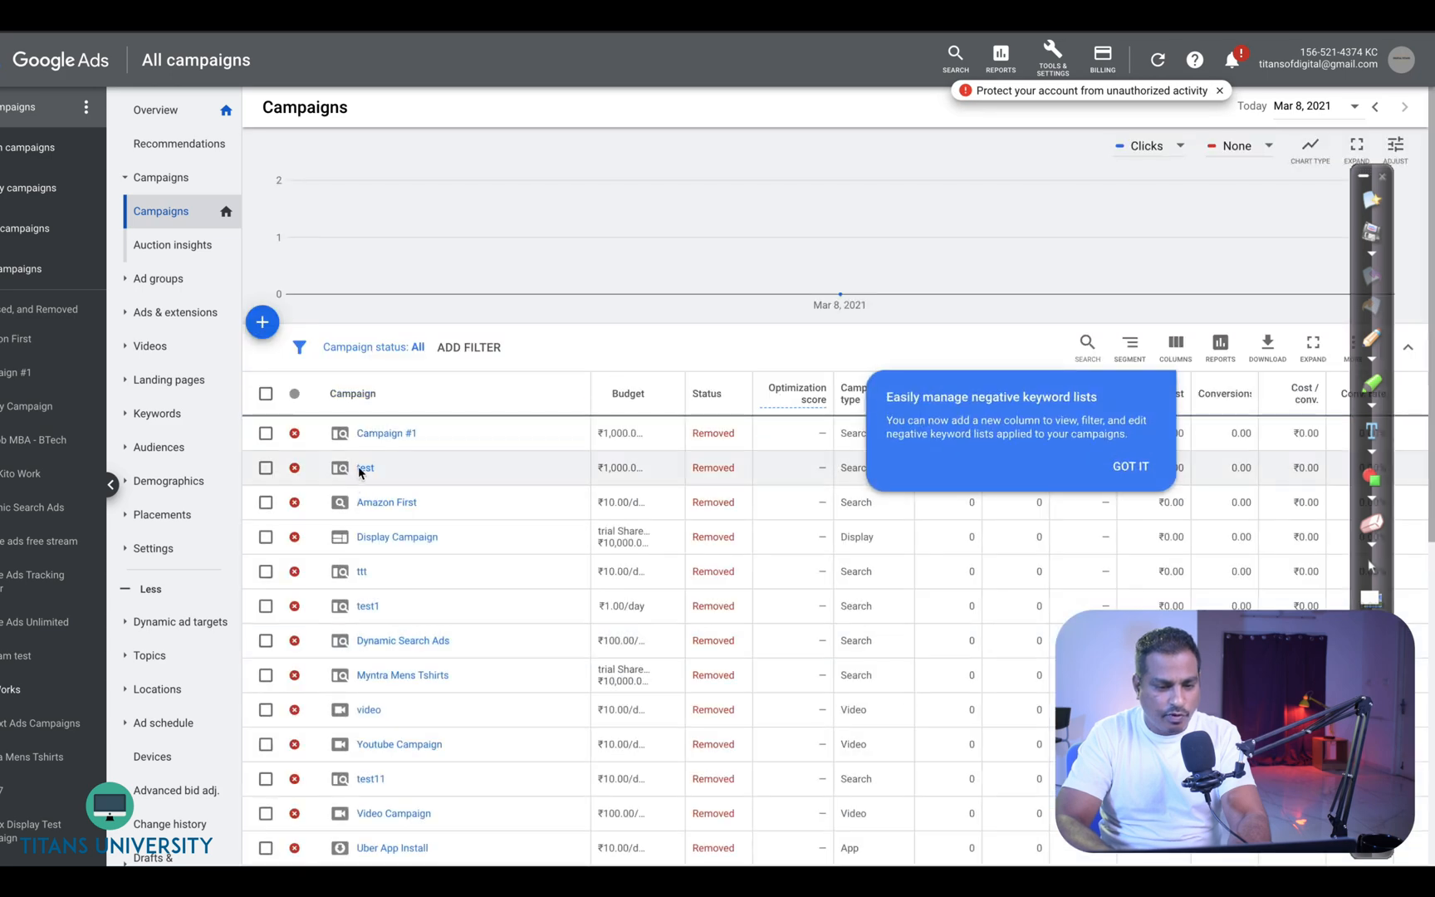
scroll(456, 633, "down", 10)
scroll(386, 681, "down", 1)
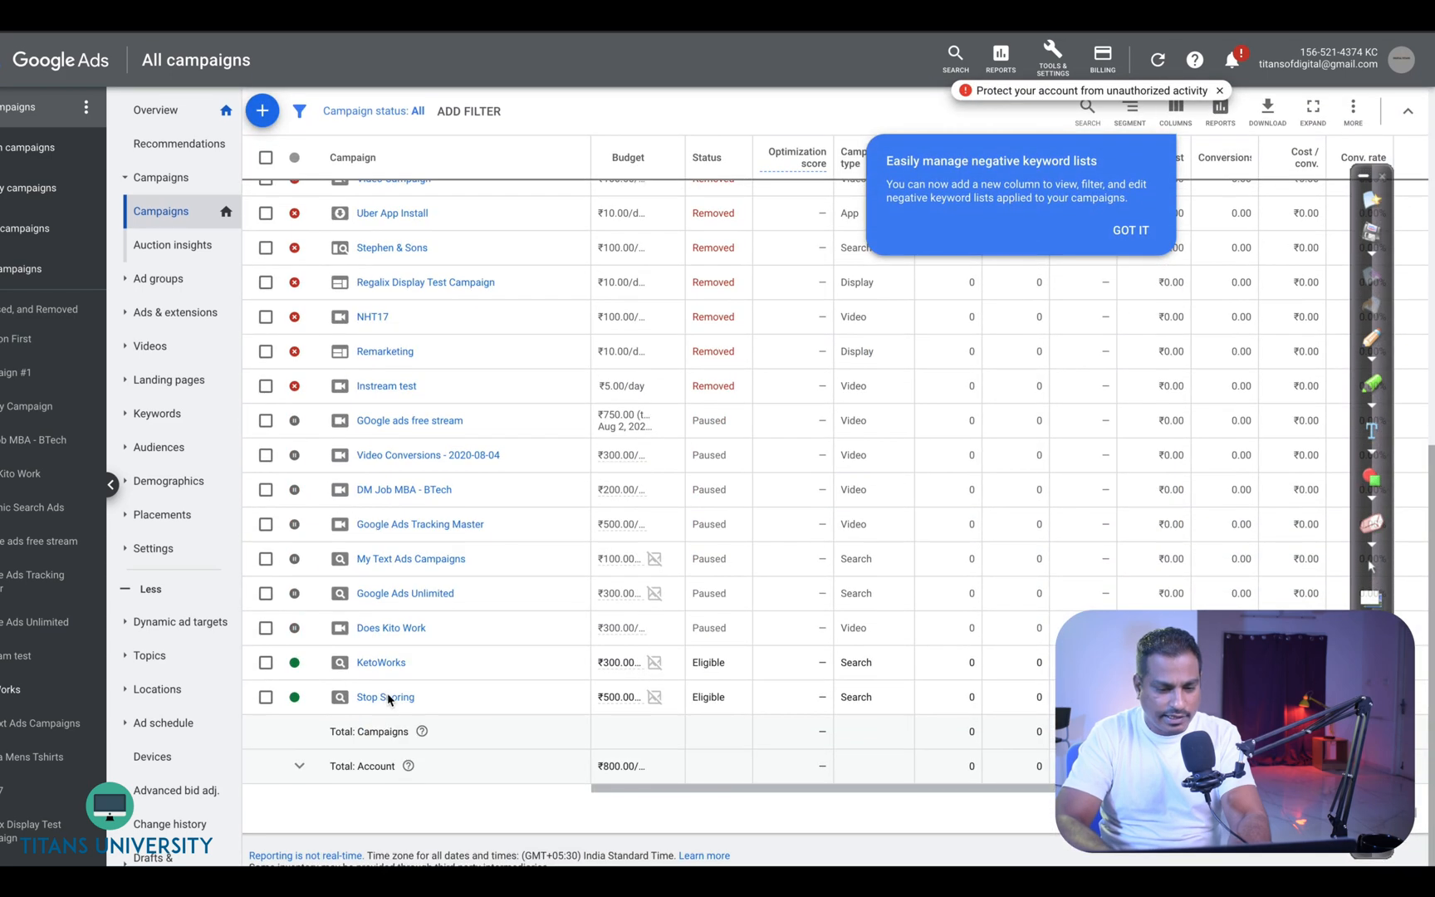
left_click(381, 660)
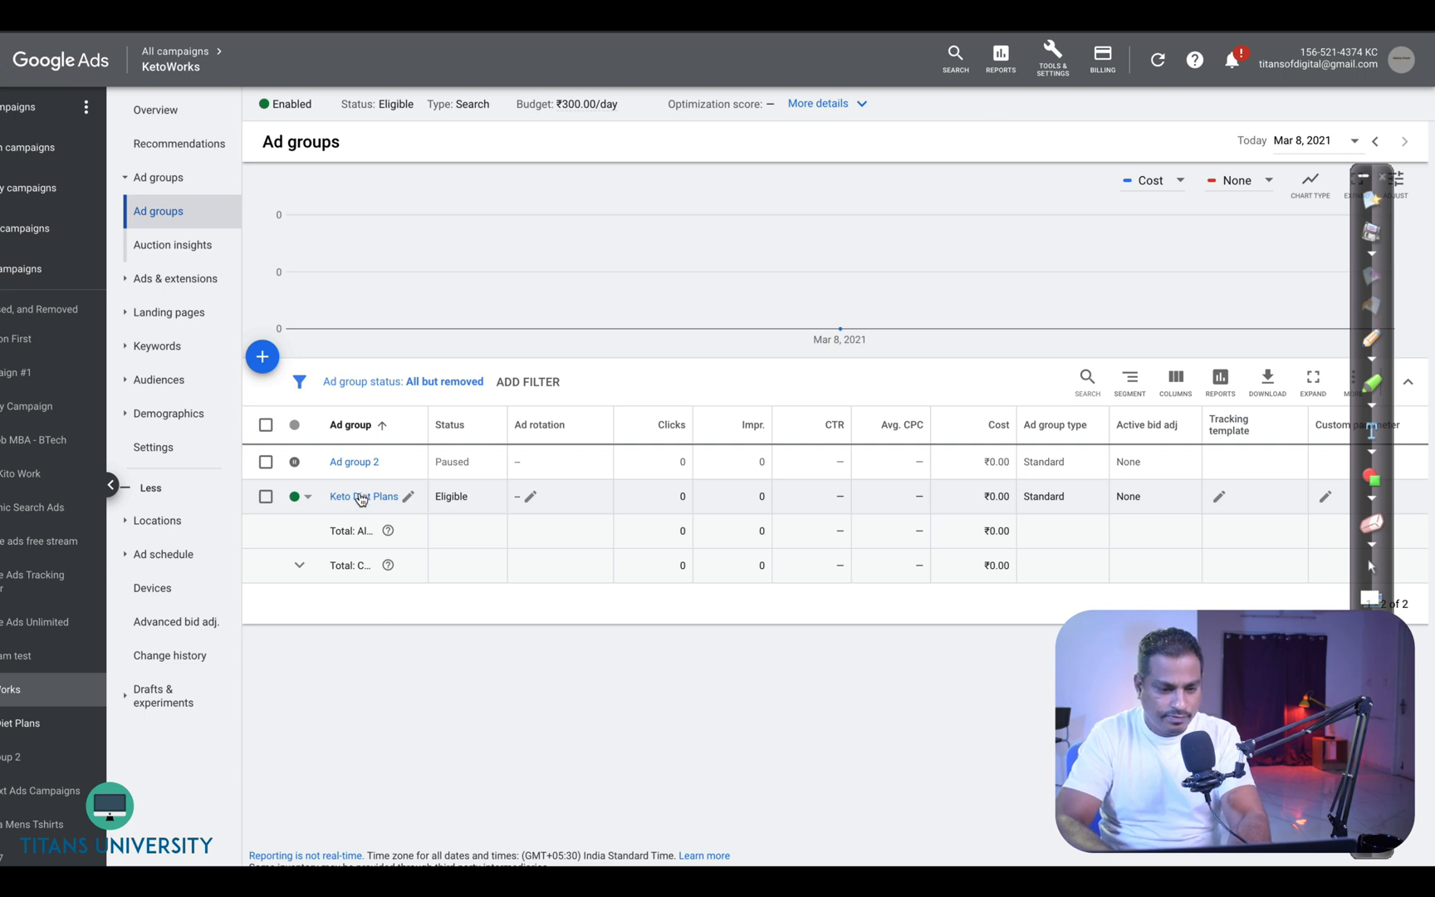
left_click(363, 496)
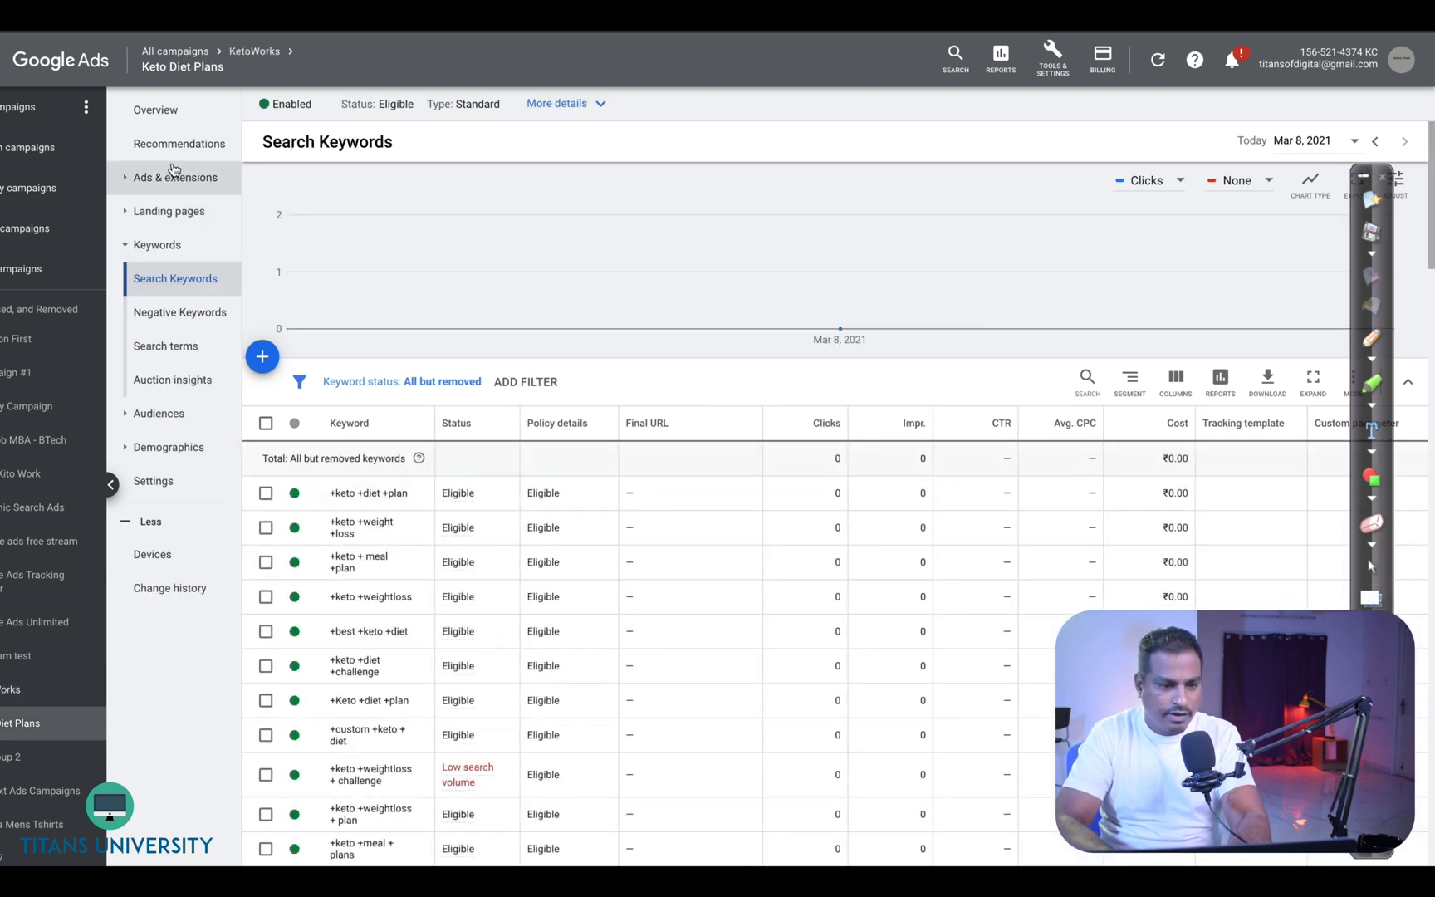
left_click(176, 177)
left_click(259, 355)
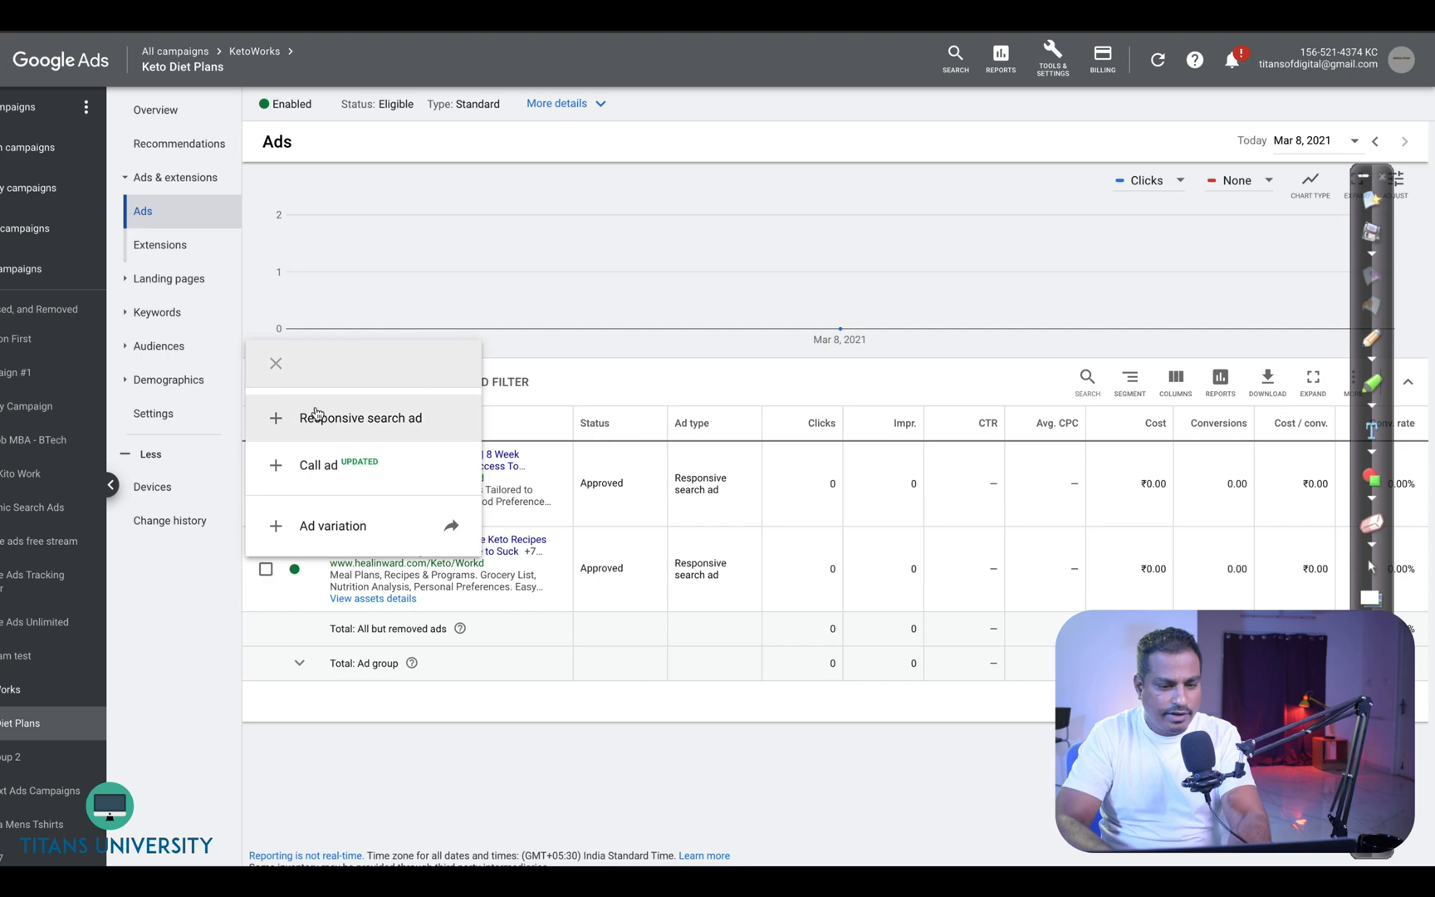
left_click(314, 415)
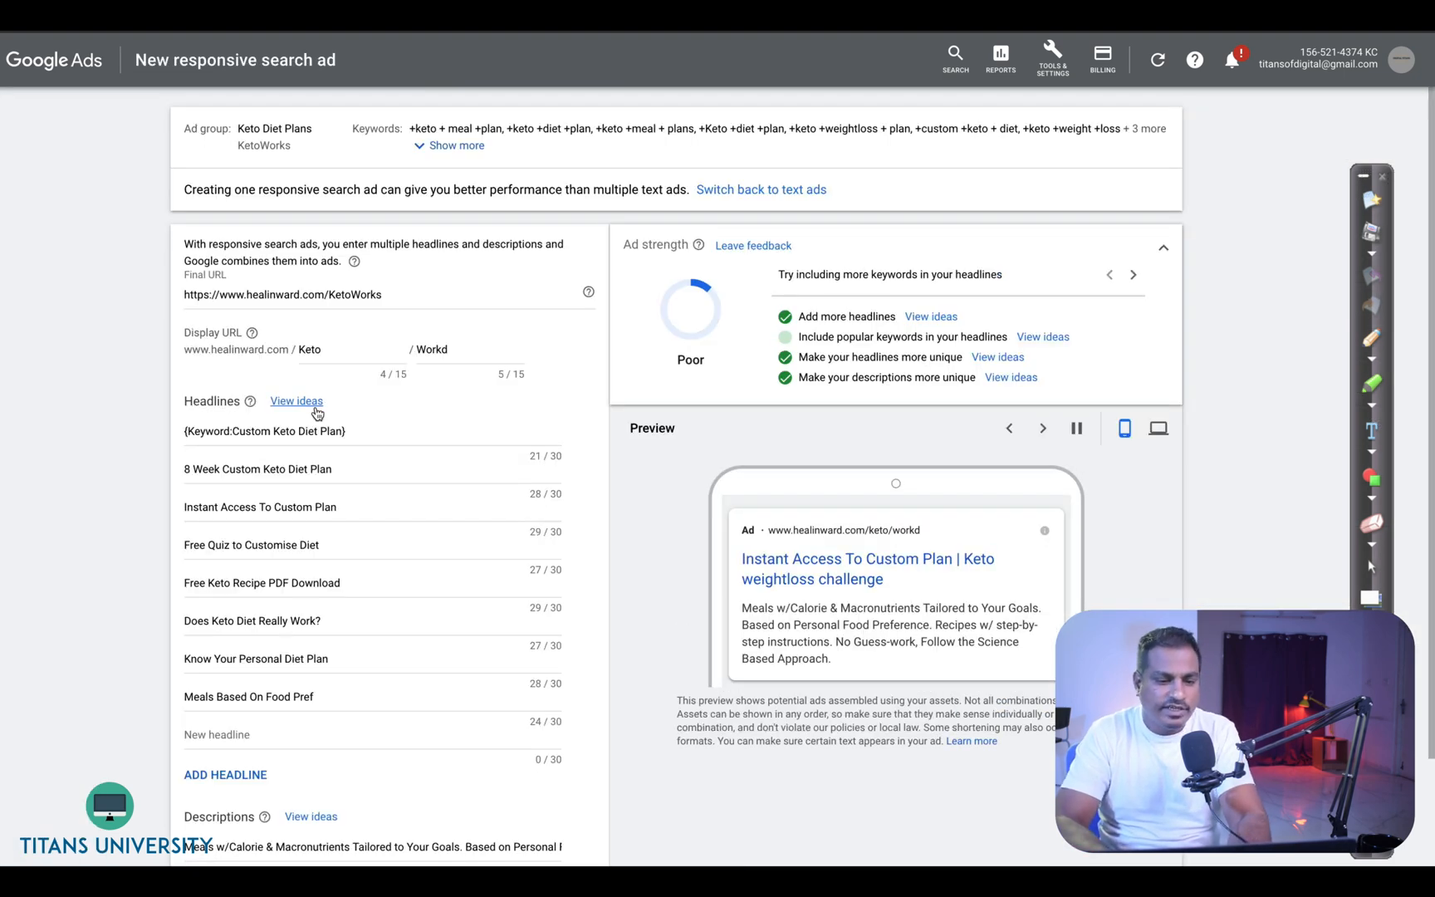
- Replace the first headline with an opening brace to bring up the customizer insertion options
triple_click(331, 427)
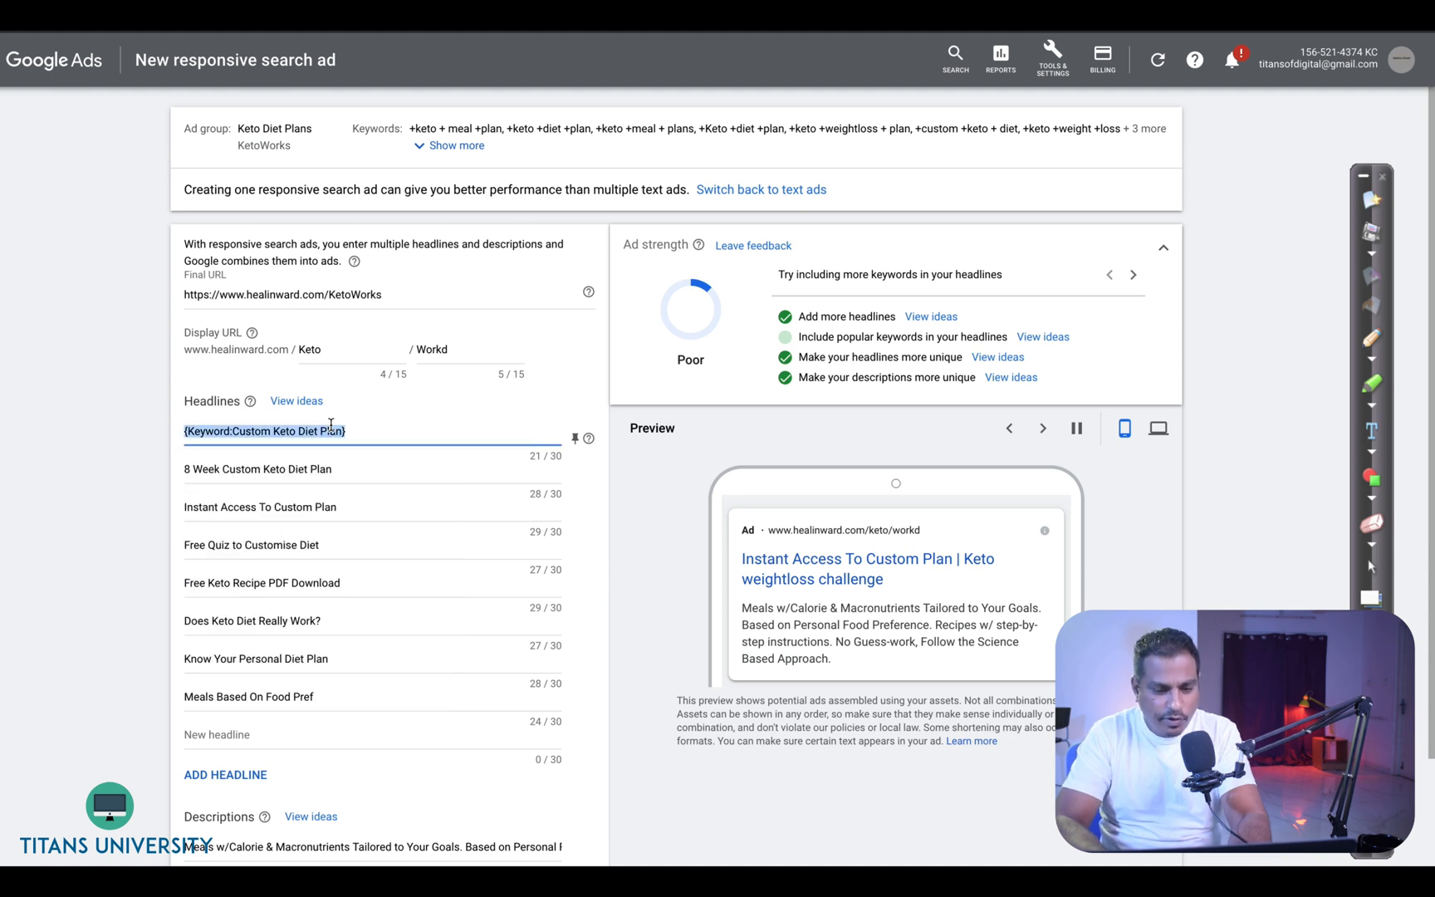
type("{")
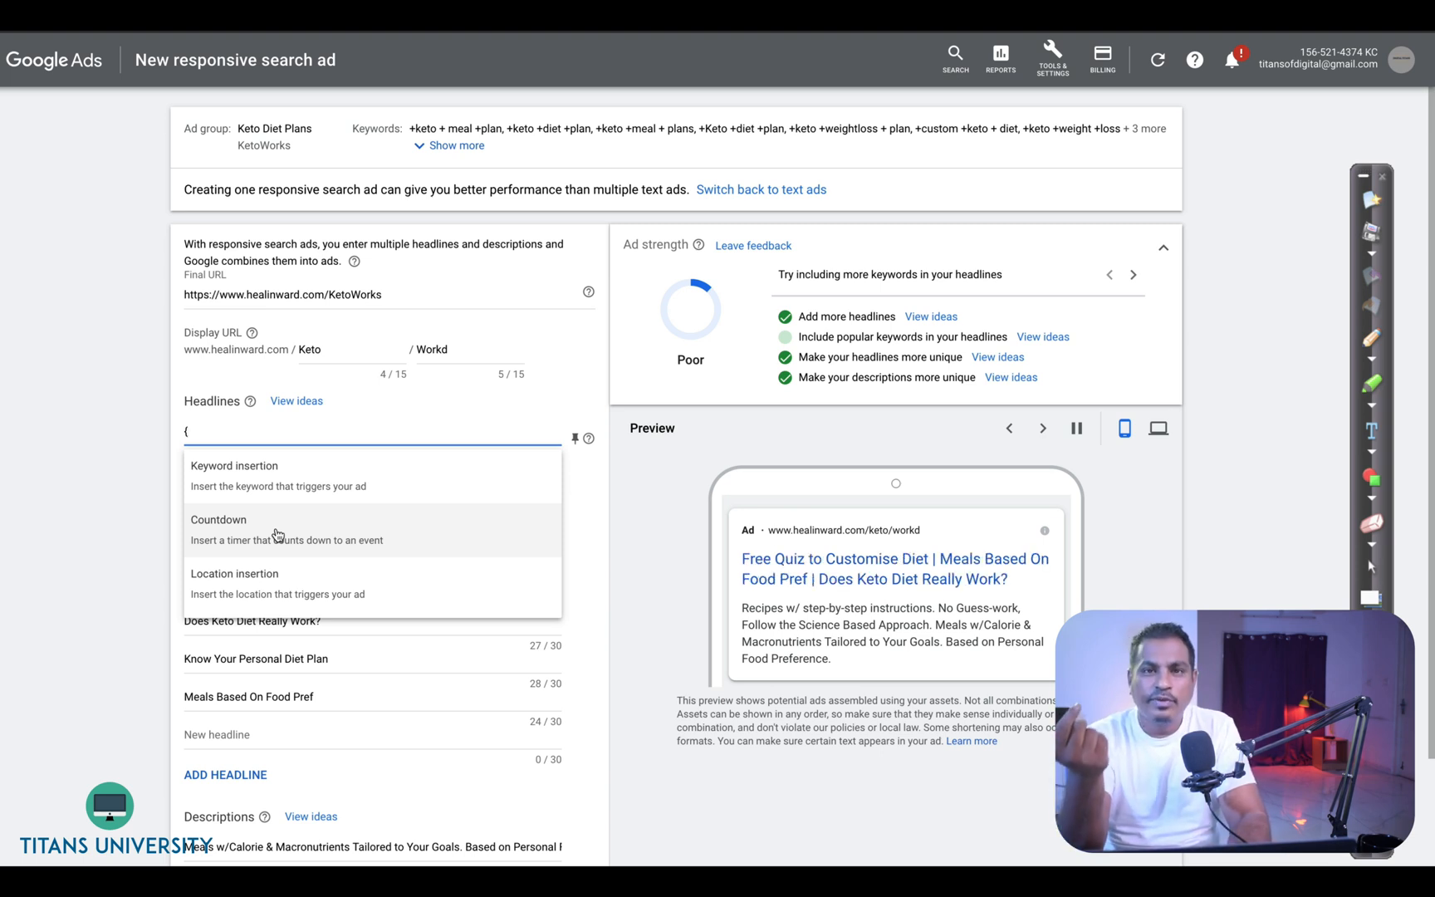
key("Escape")
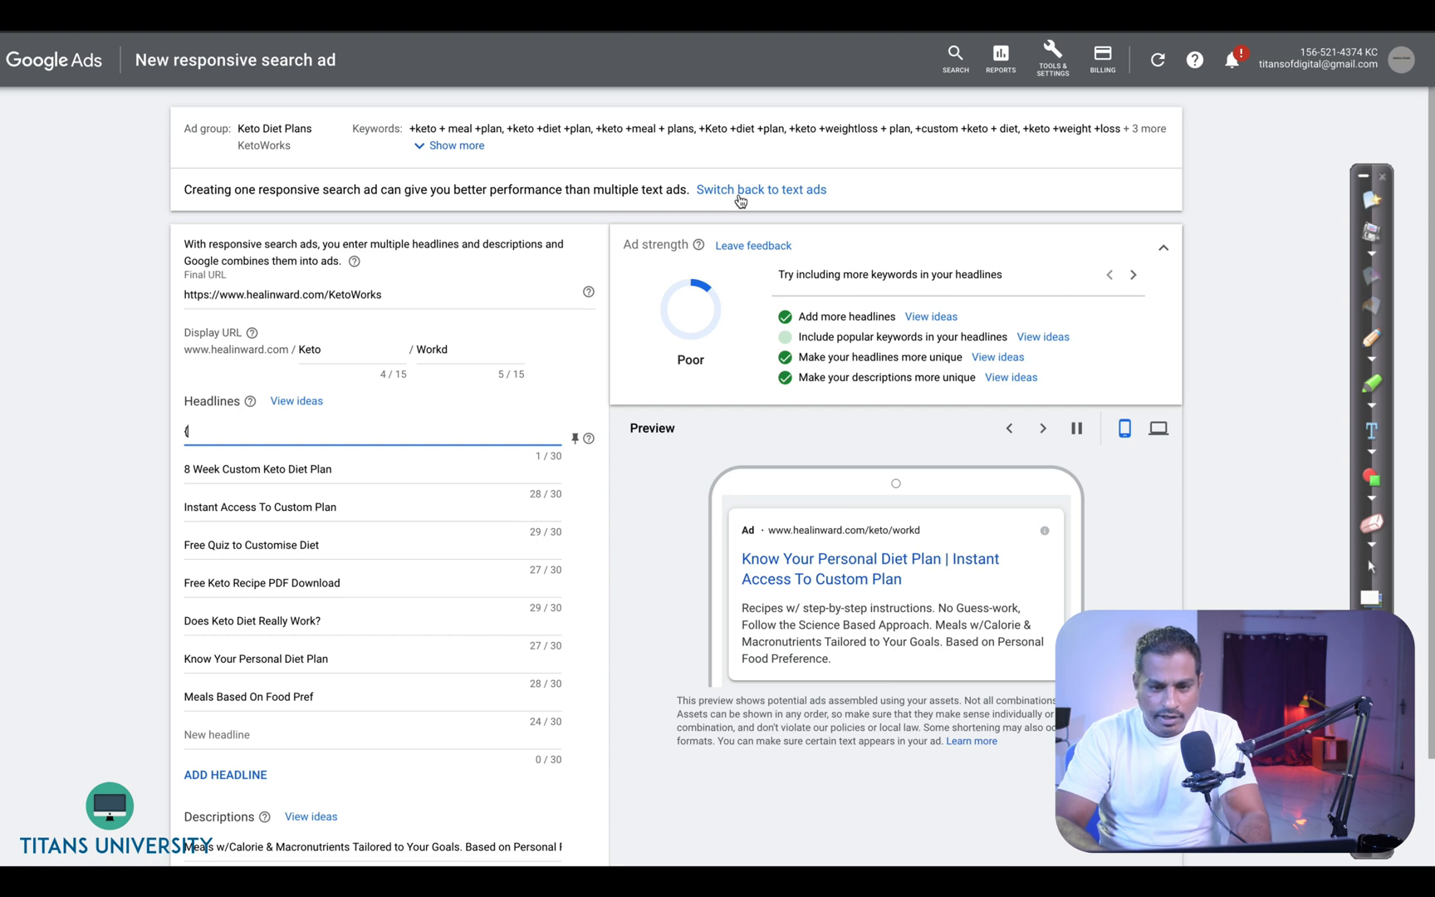
- Switch the new ad from a responsive search ad back to a text ad
left_click(740, 196)
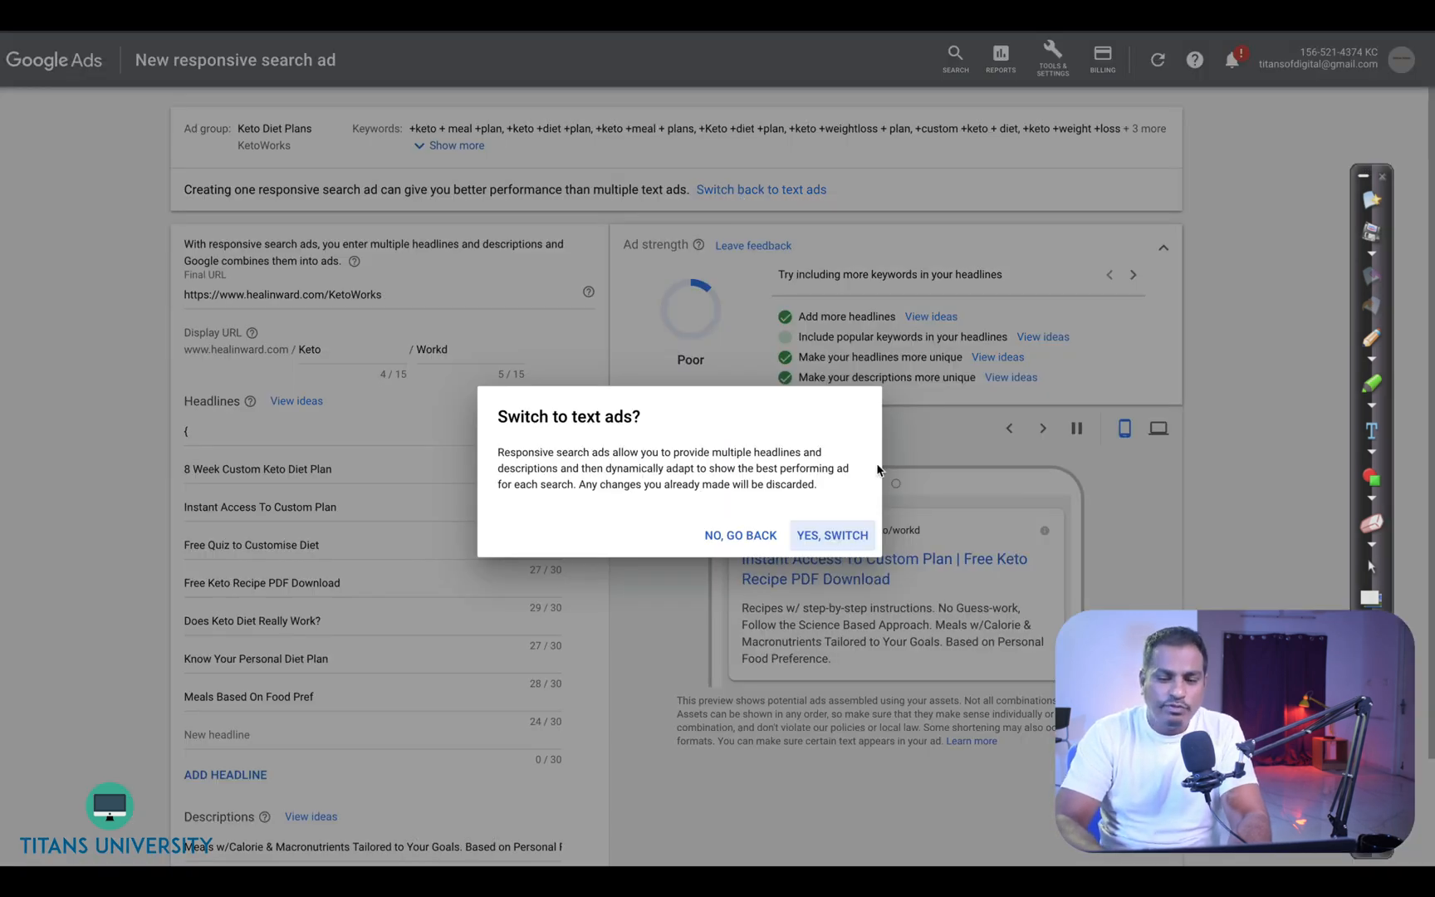
left_click(823, 539)
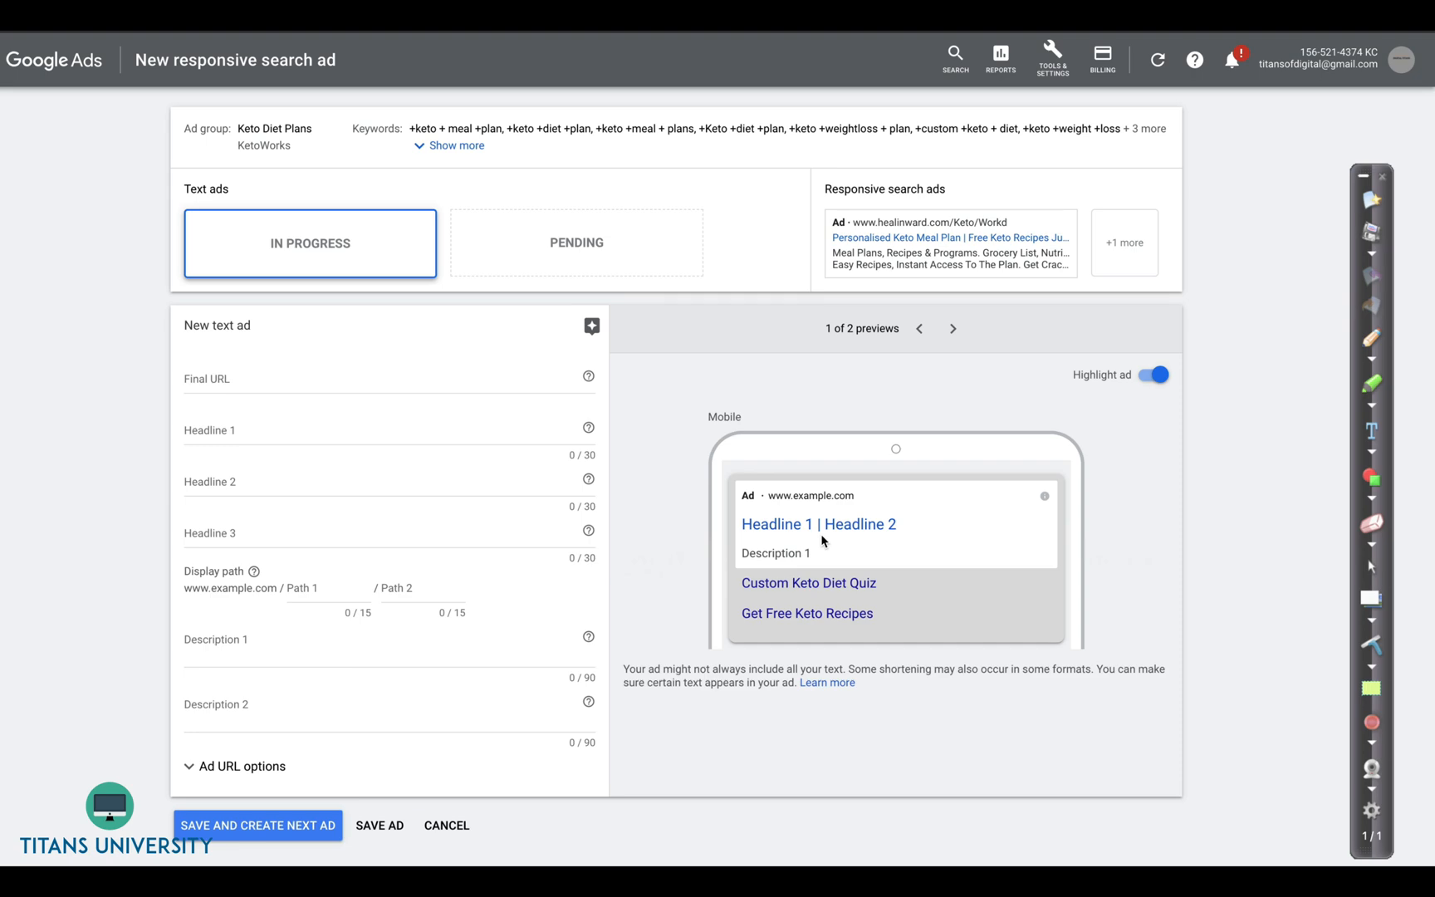
key("super+Tab")
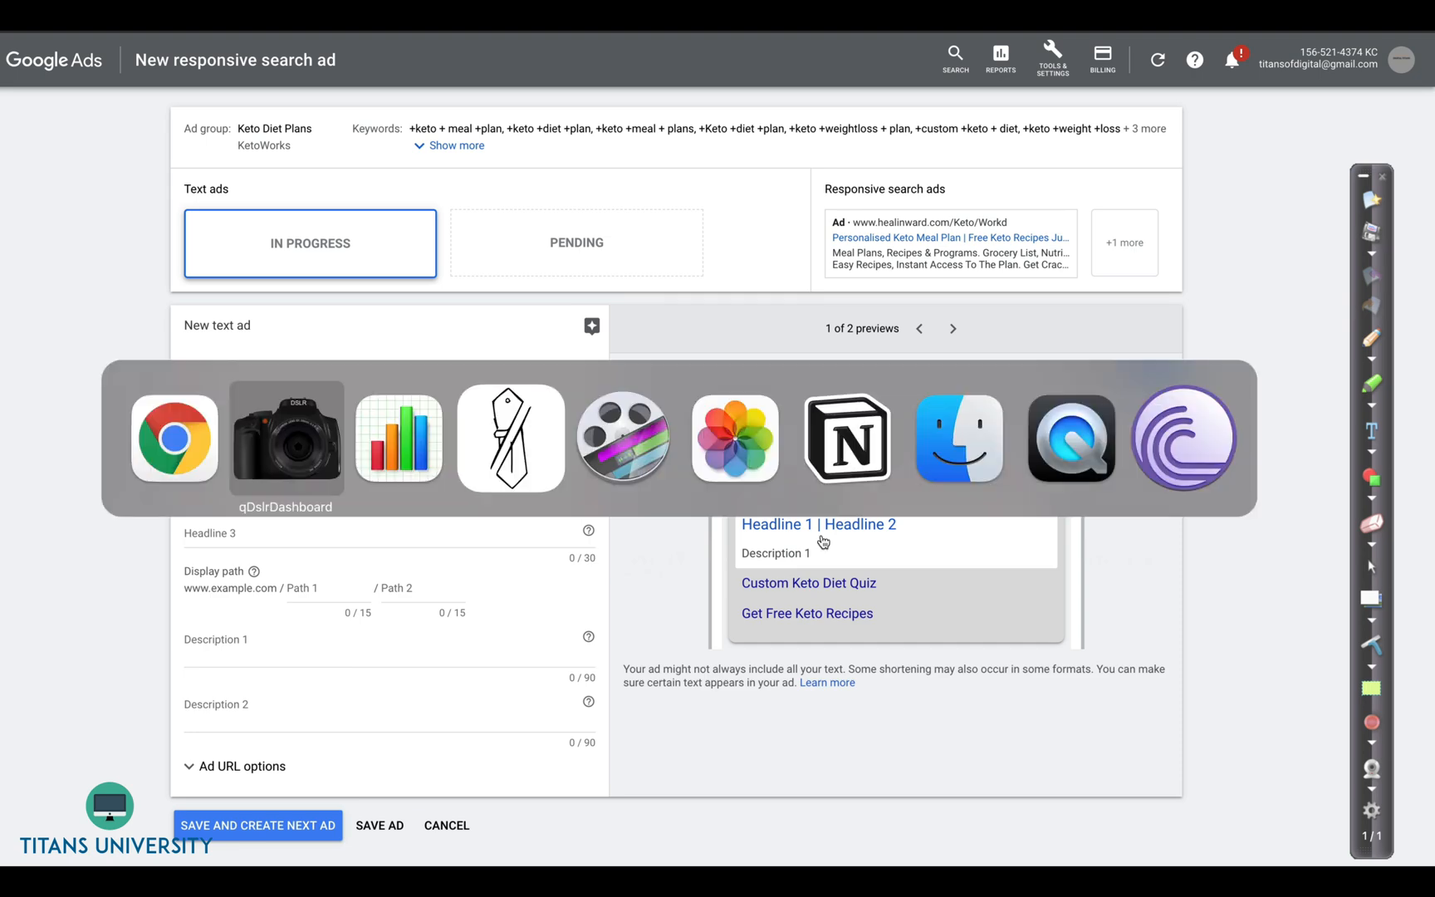
left_click(798, 185)
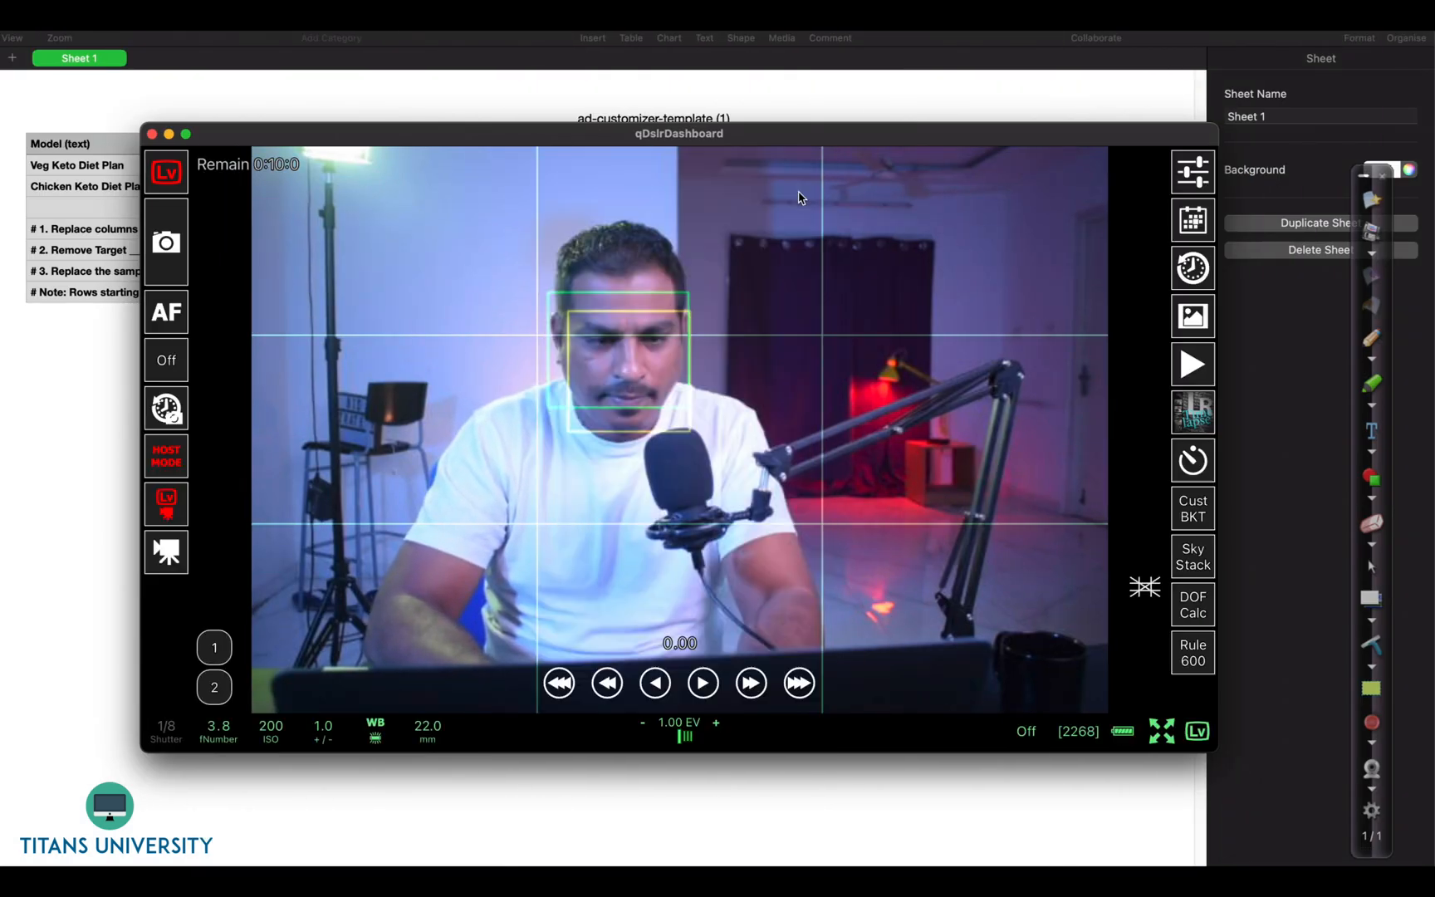
left_click(172, 318)
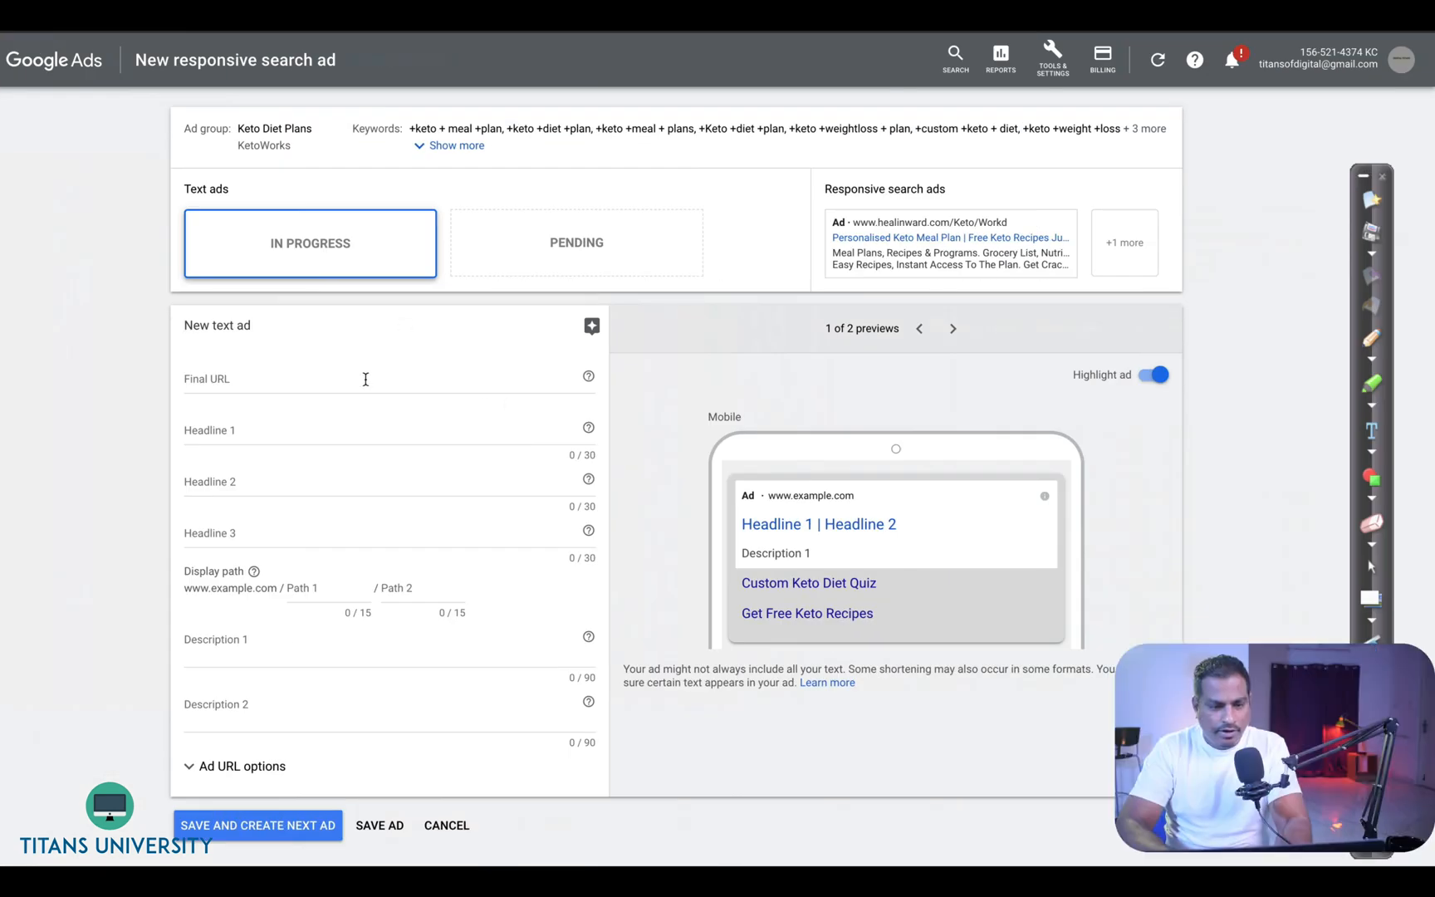
left_click(365, 378)
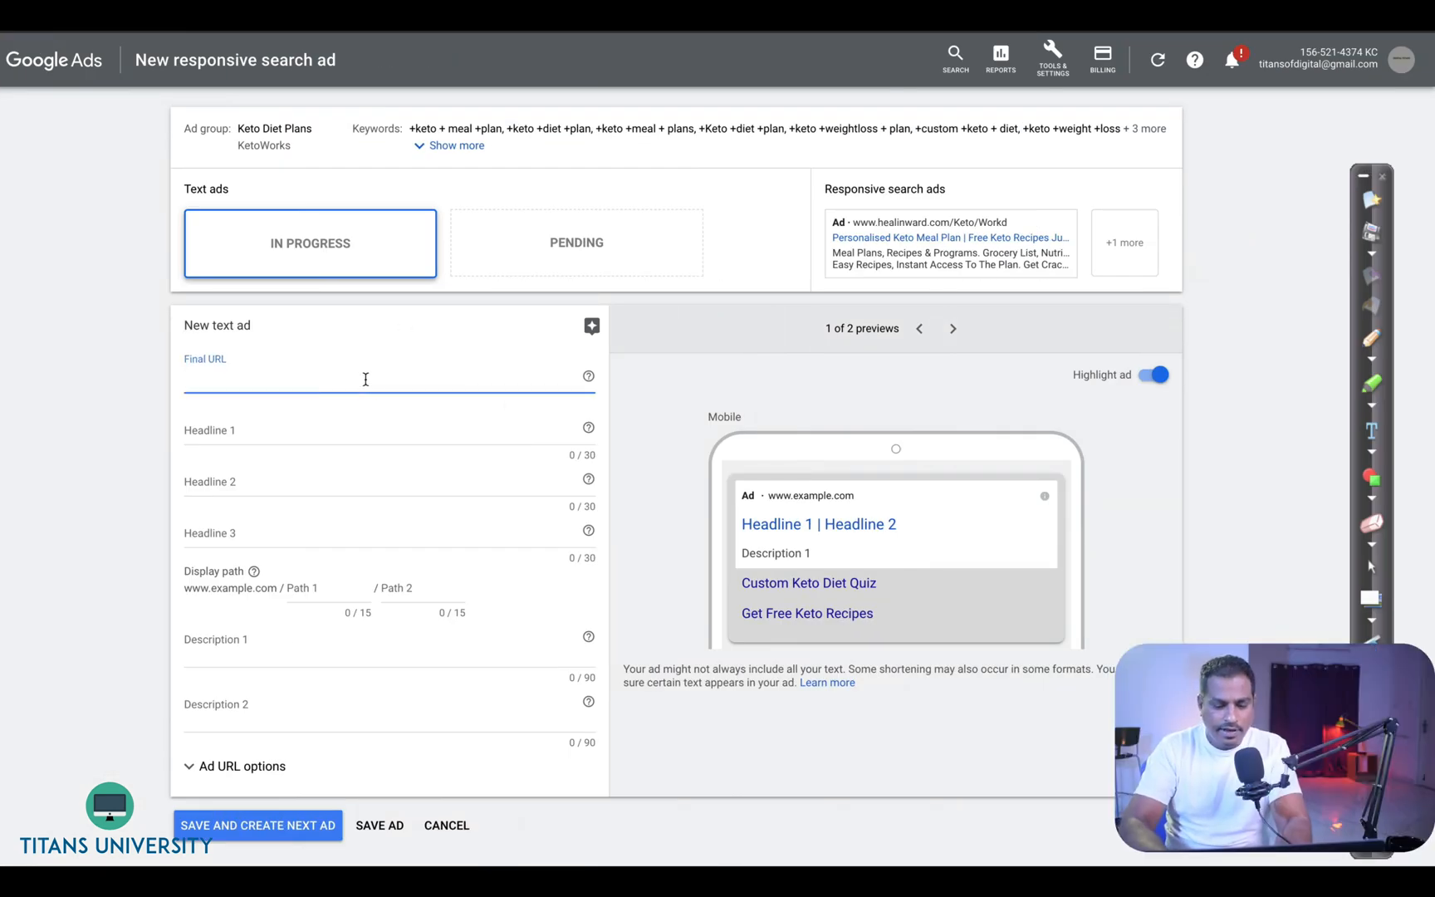
type("www.ke")
key("BackSpace")
key("BackSpace")
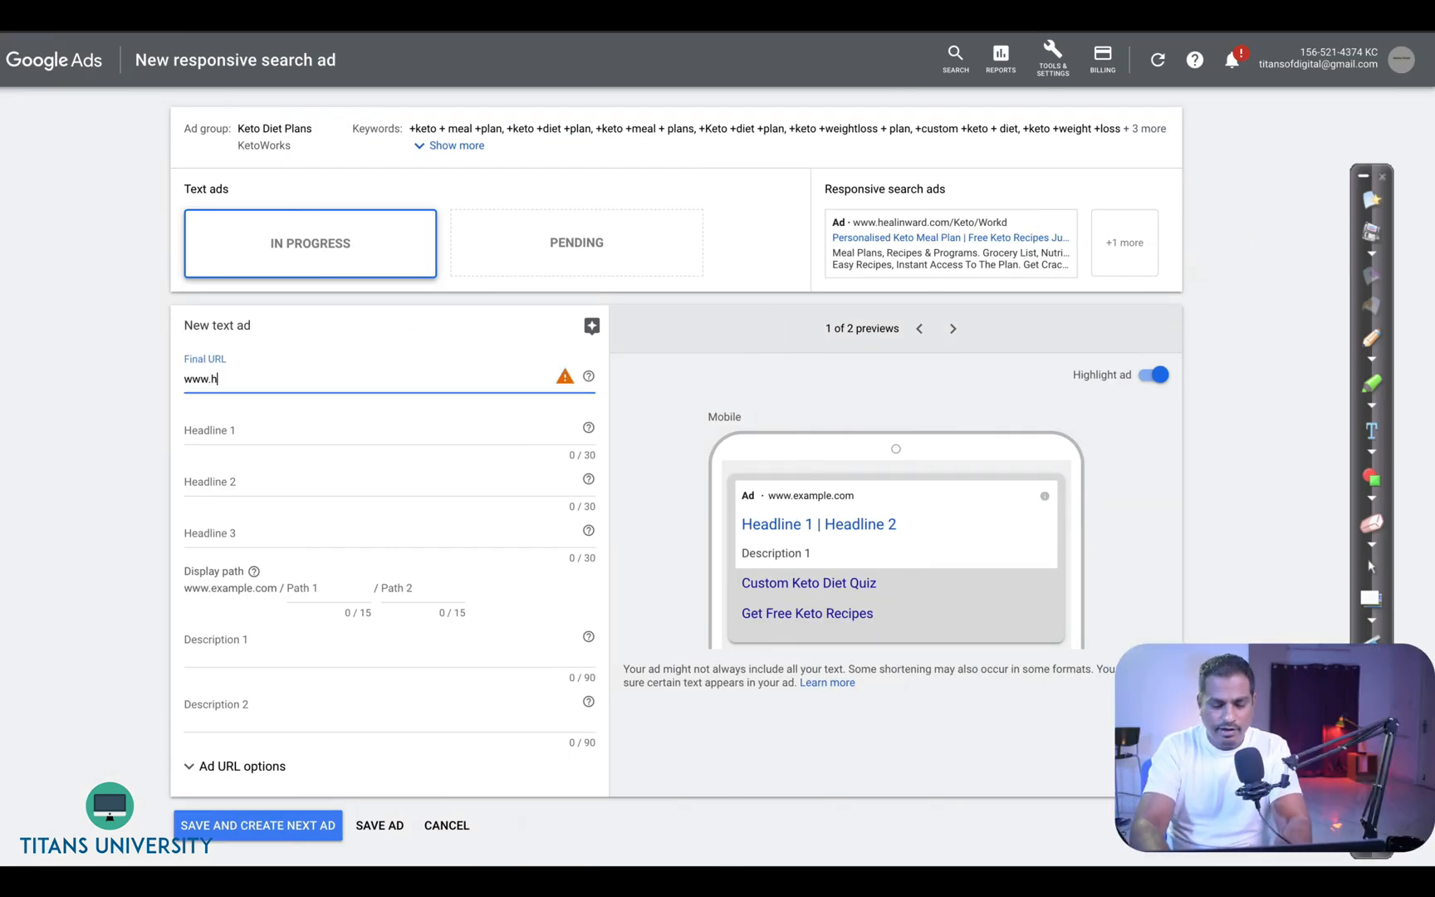
type("he")
type("etow")
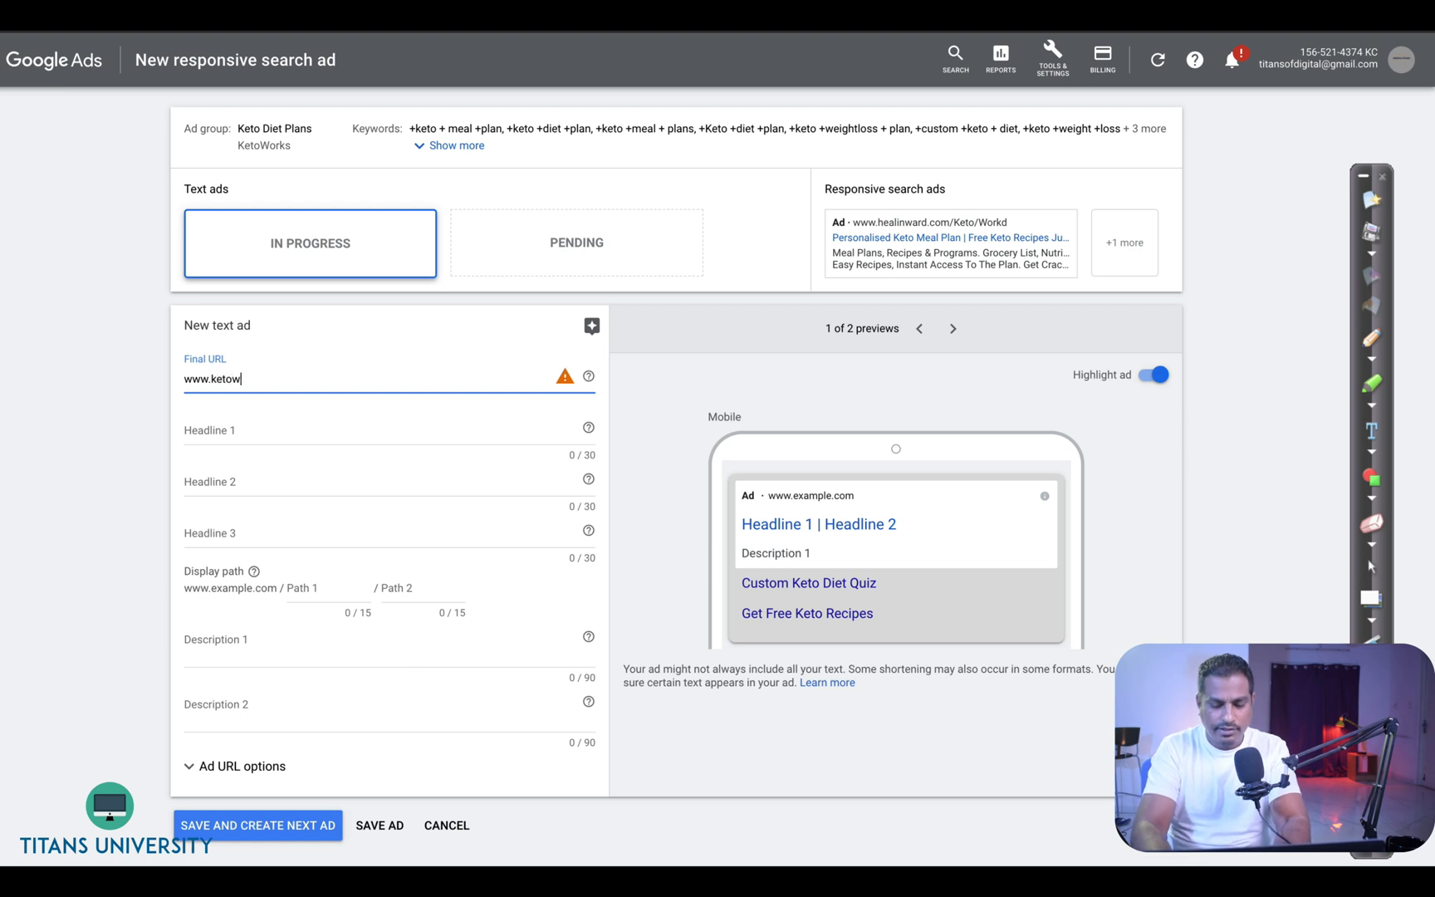
key("Tab")
key("Tab")
key("Tab")
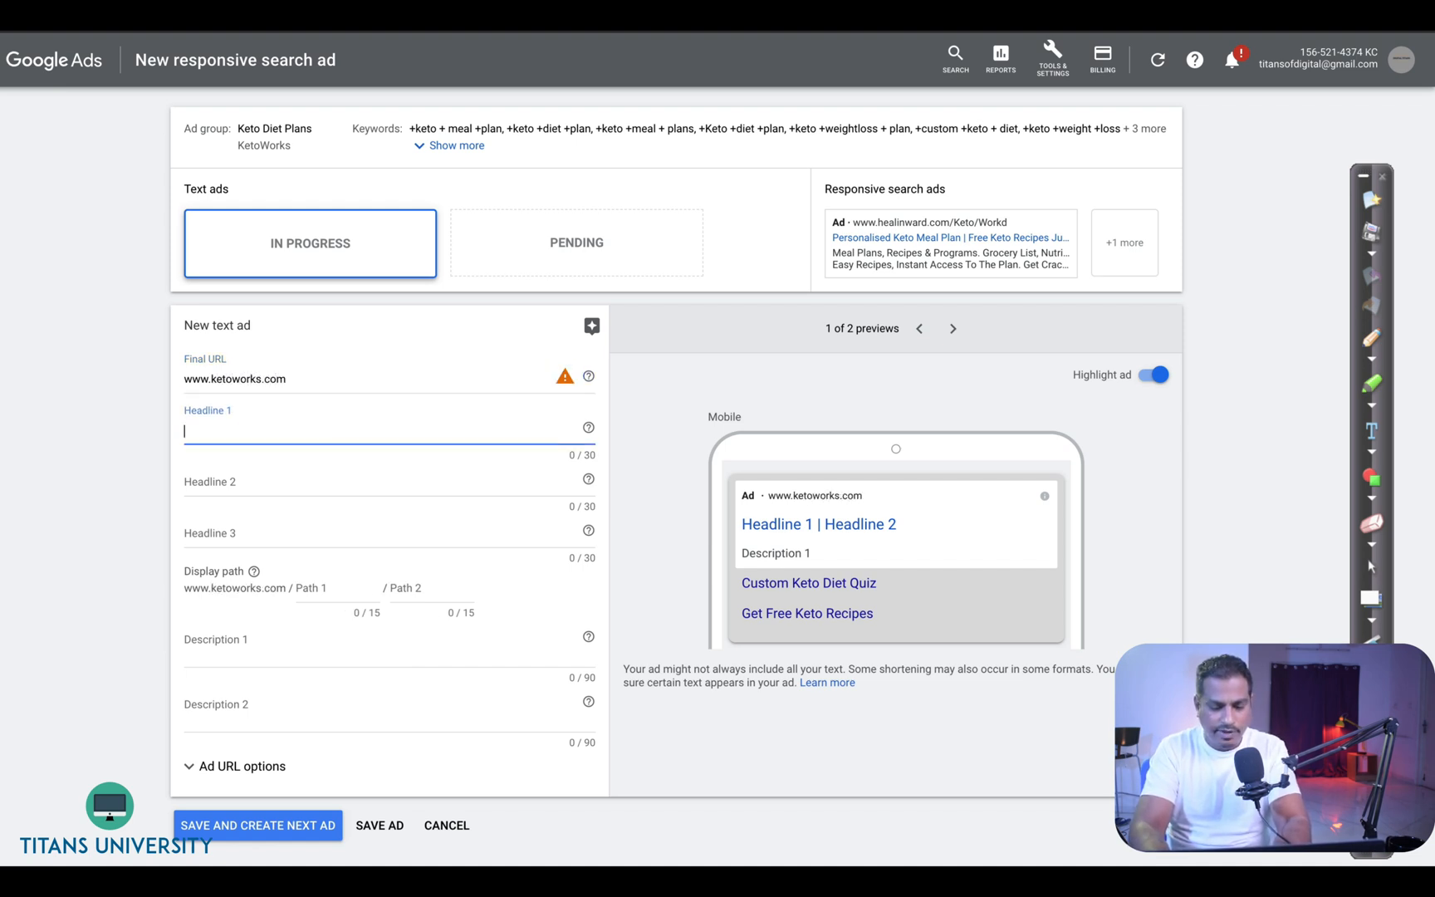
- Insert the Keto Keto Keto Capacity ad customizer into headline 1, wrapped as "Only ... Left"
type("{")
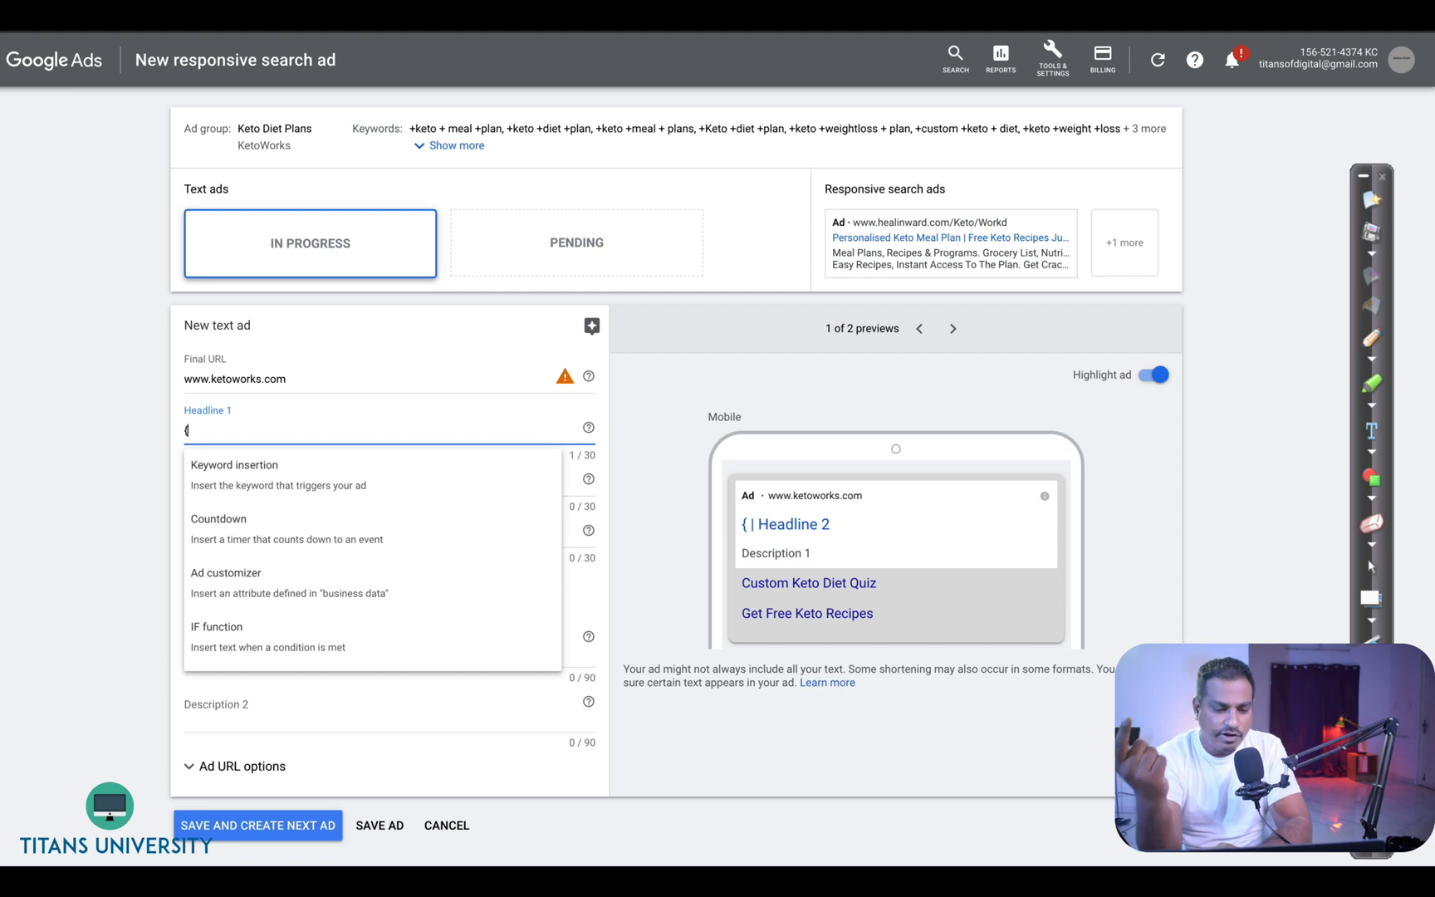
left_click(363, 572)
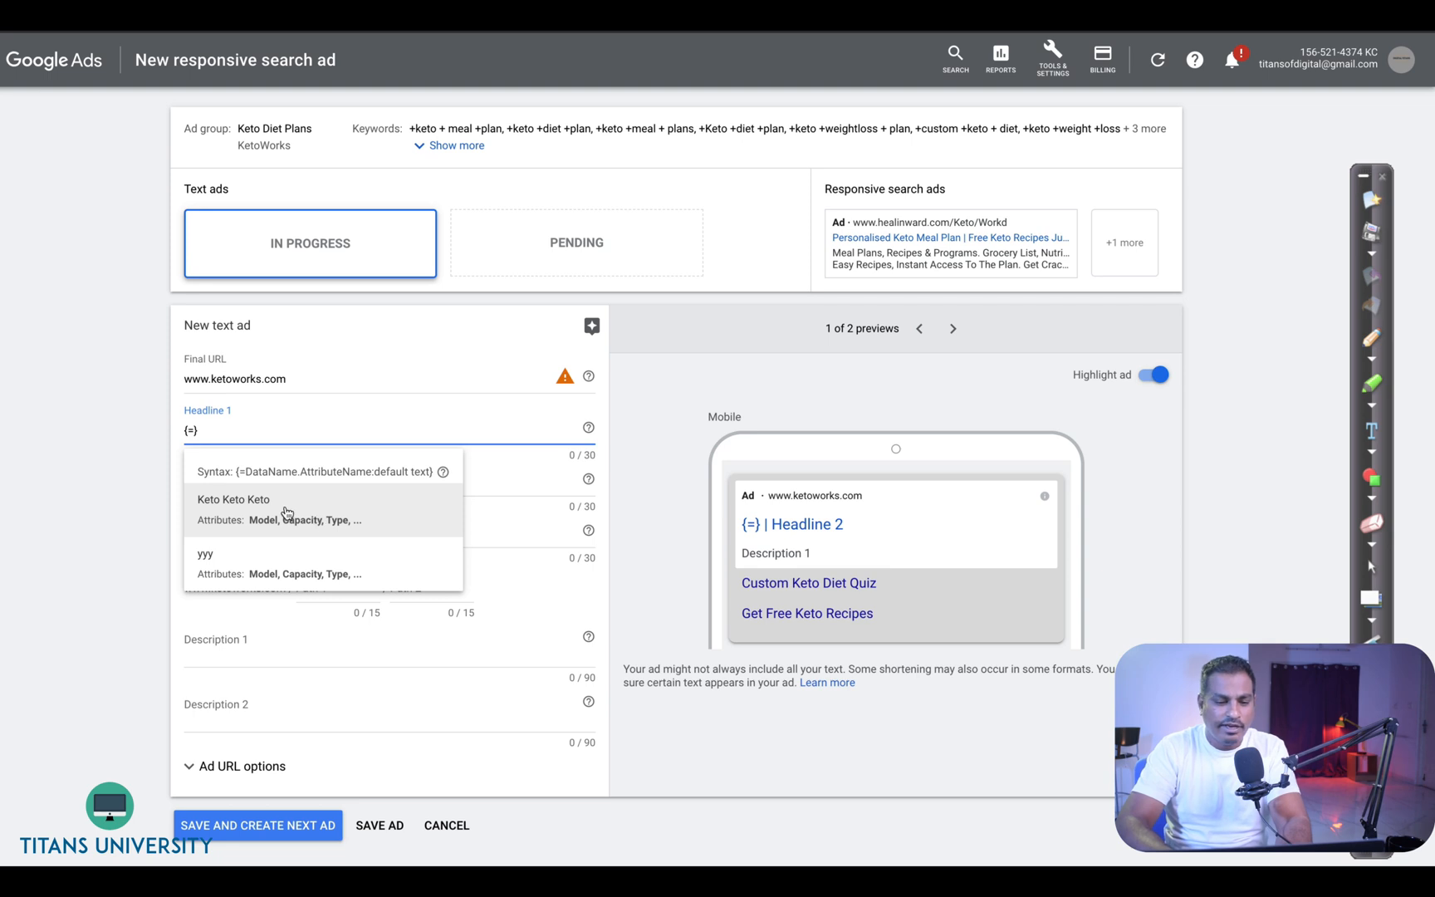
left_click(287, 513)
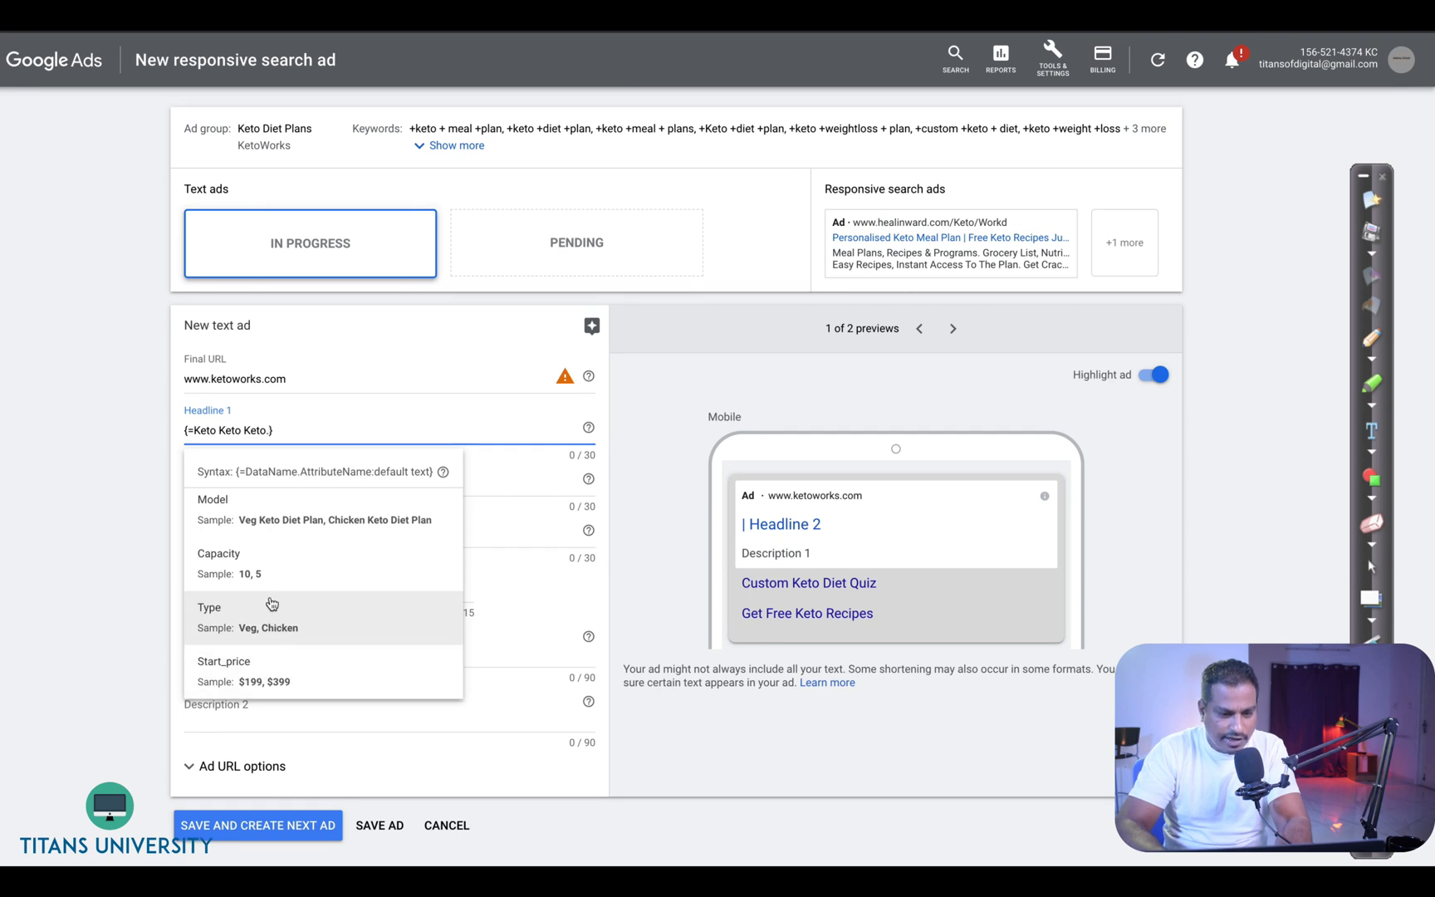
left_click(271, 586)
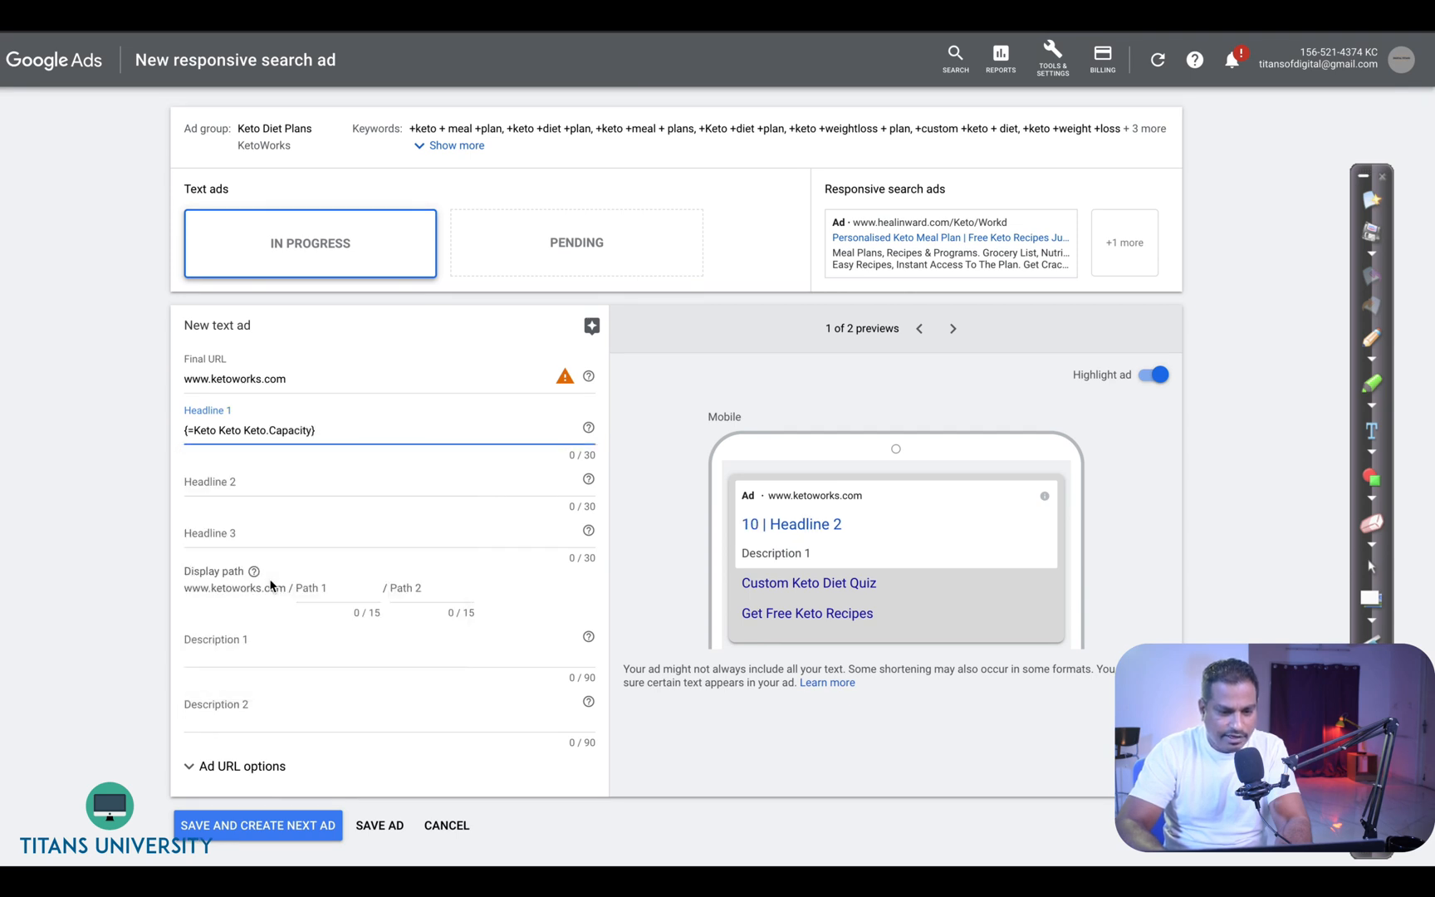
type("Left")
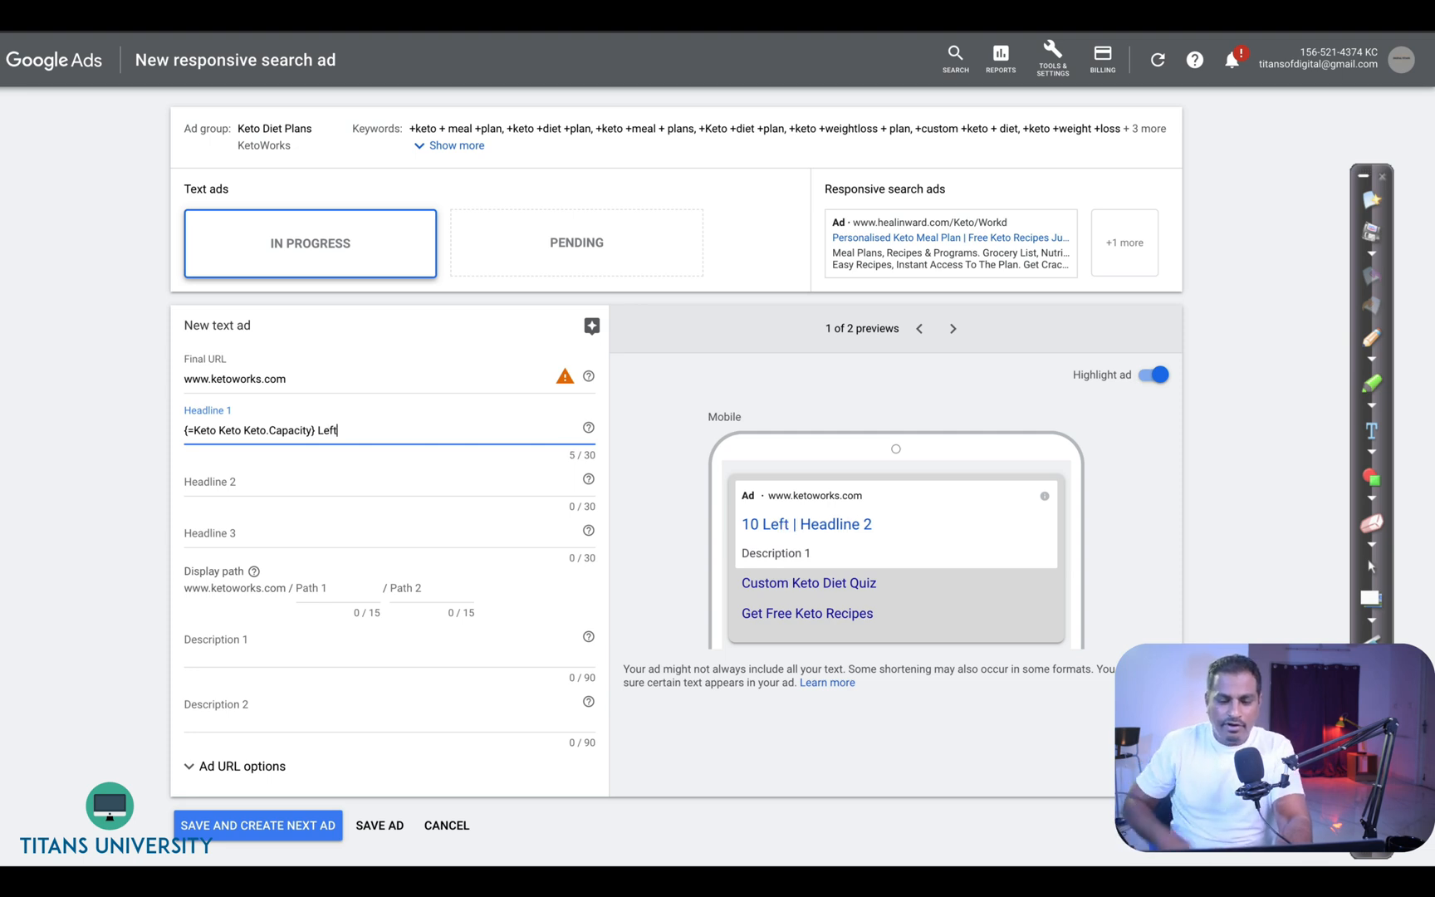
type("Only")
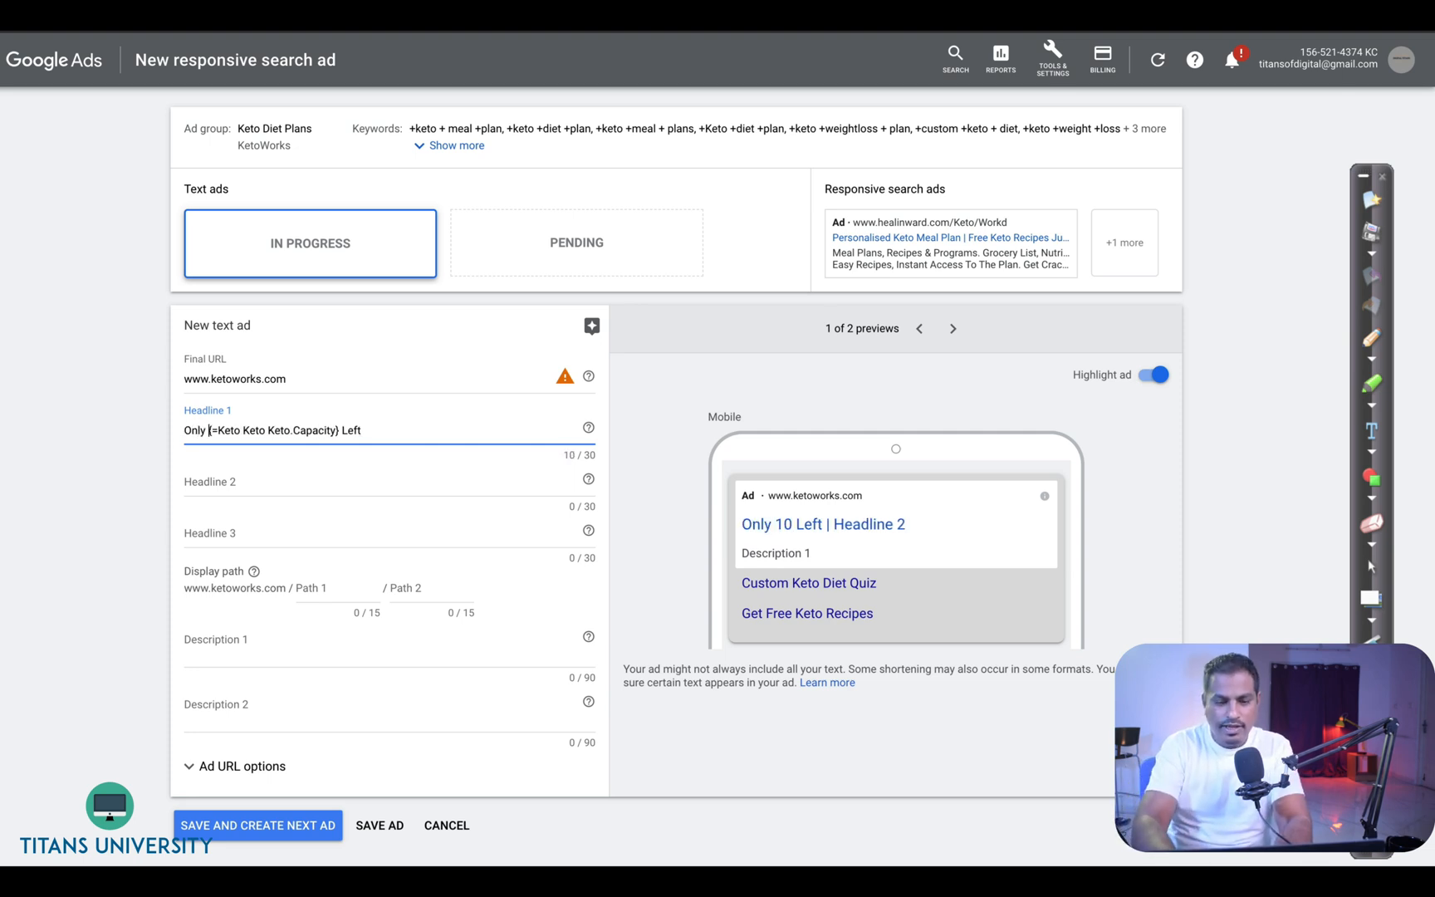
- Extend headline 1 with ". Only at" followed by the Keto Keto Keto Start_price ad customizer
left_click(222, 430)
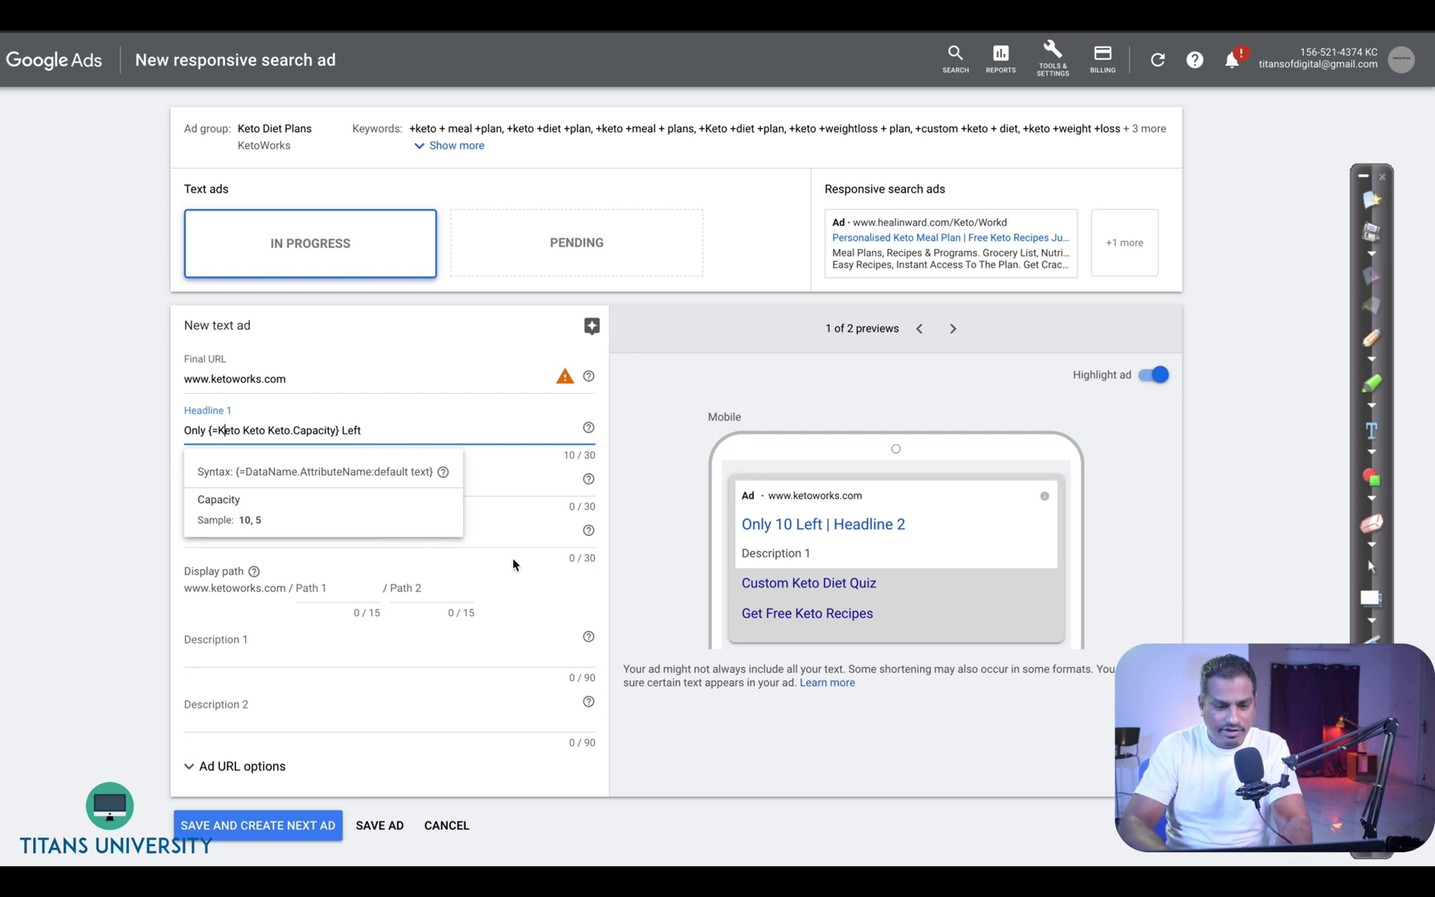
key("Home")
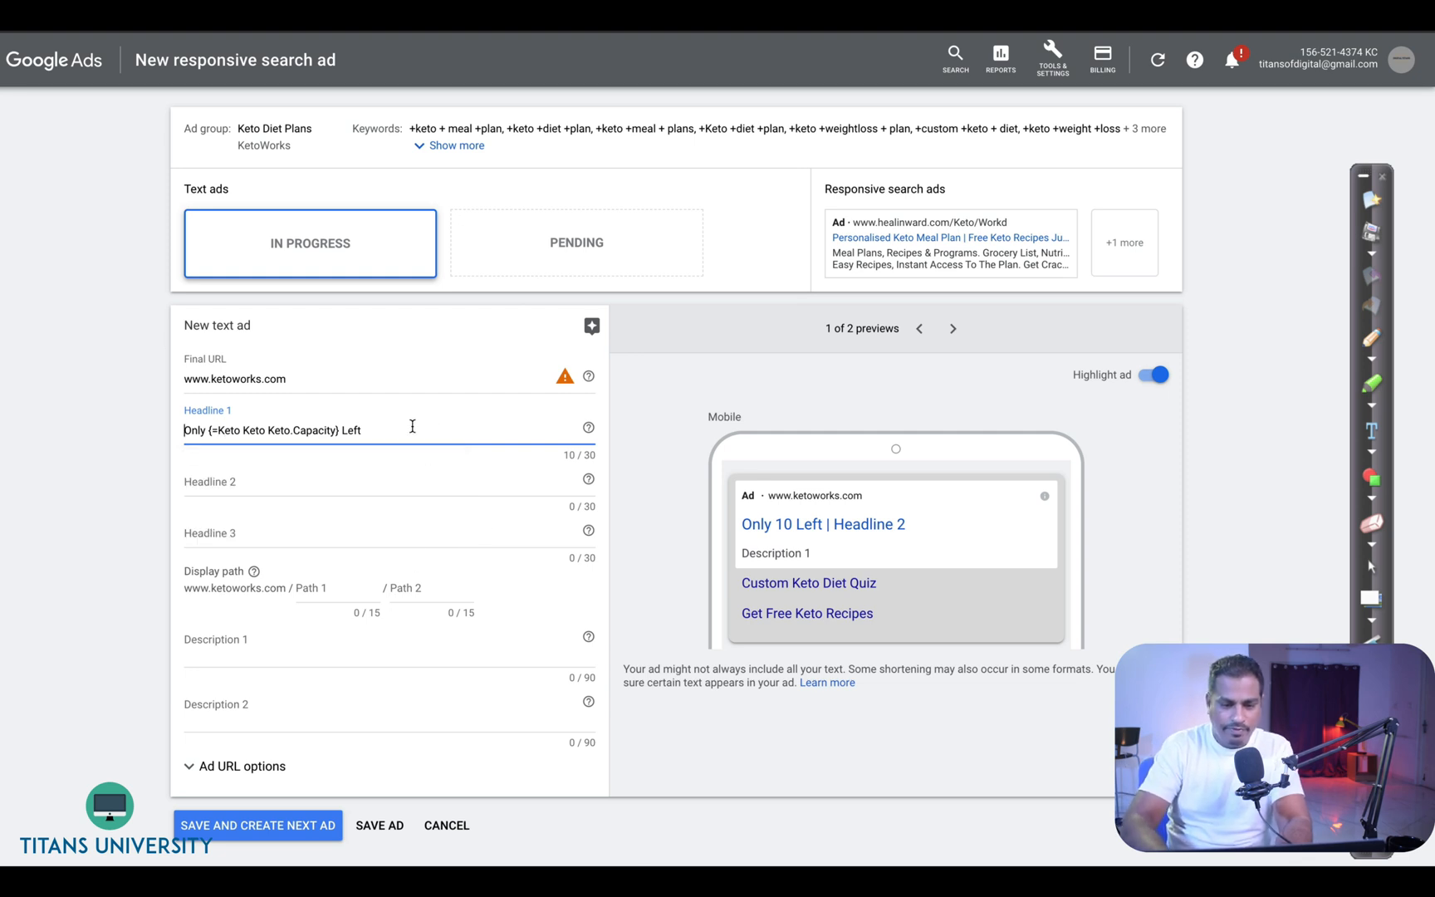
type(".")
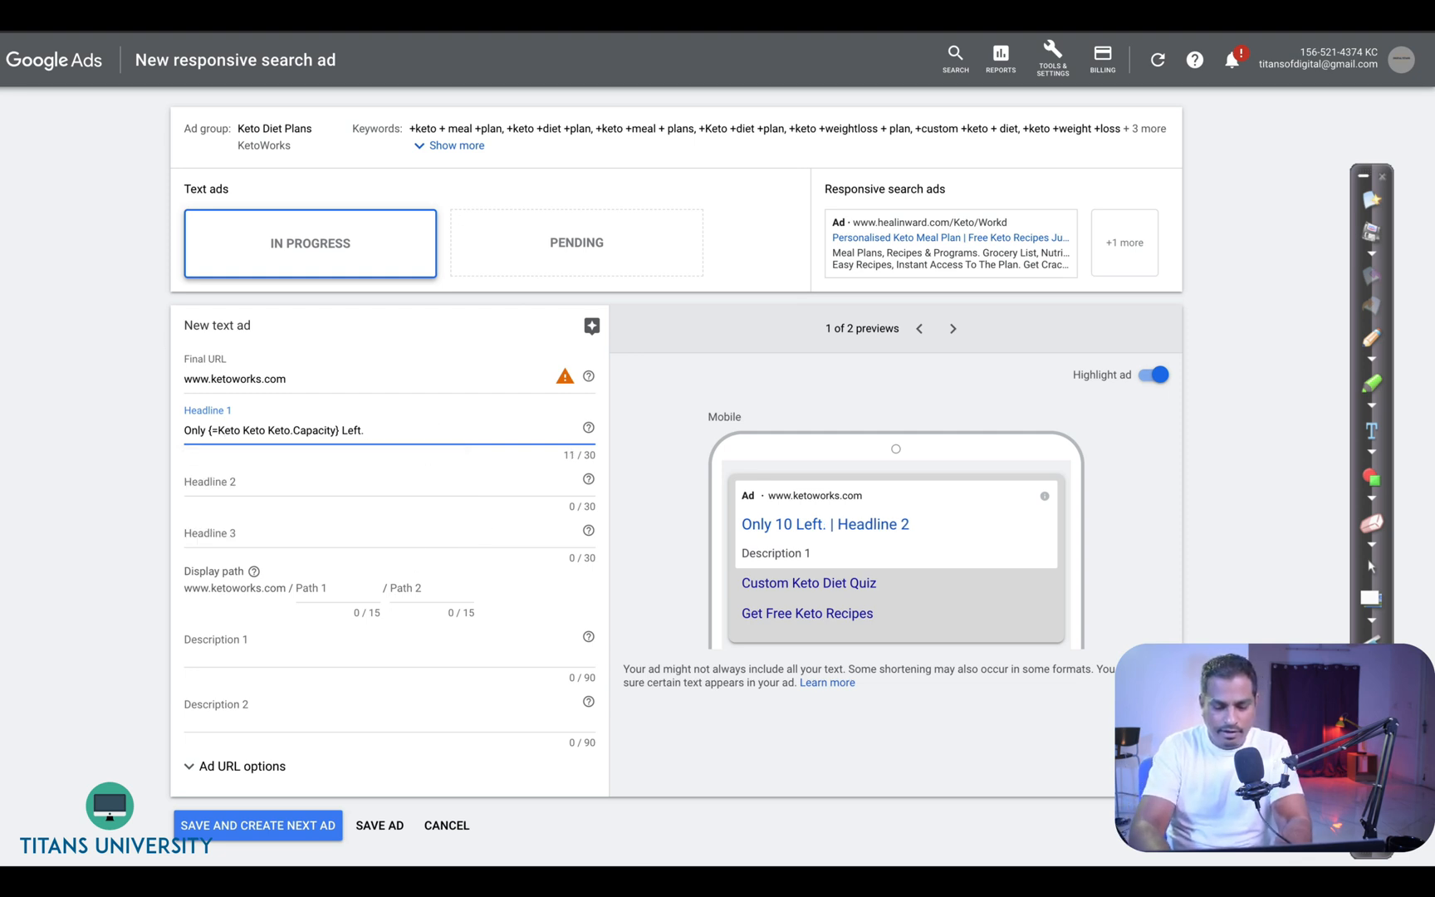
type(" Only")
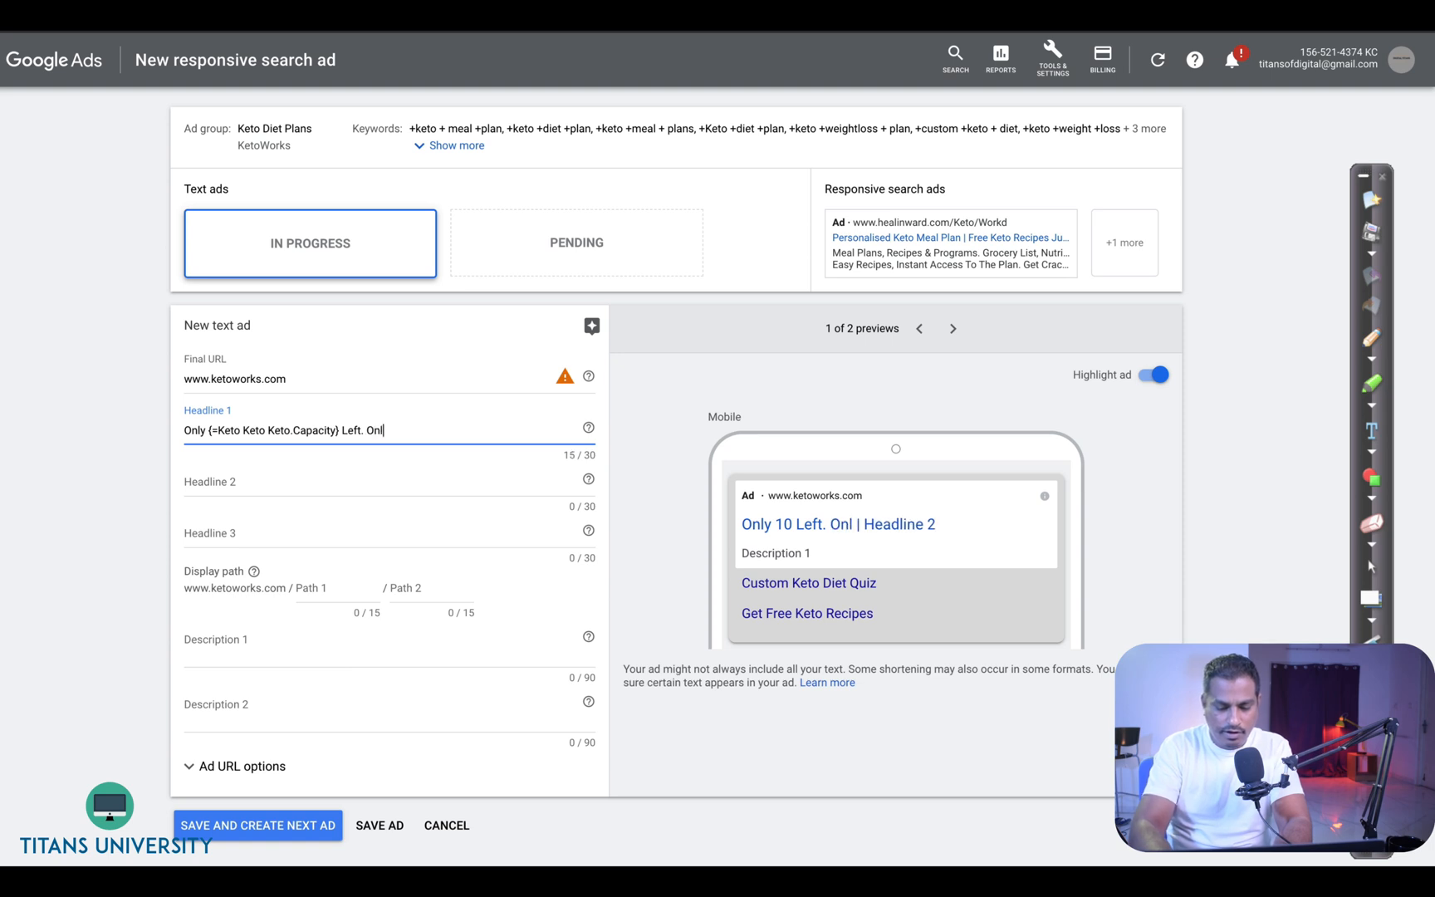
type(" at ")
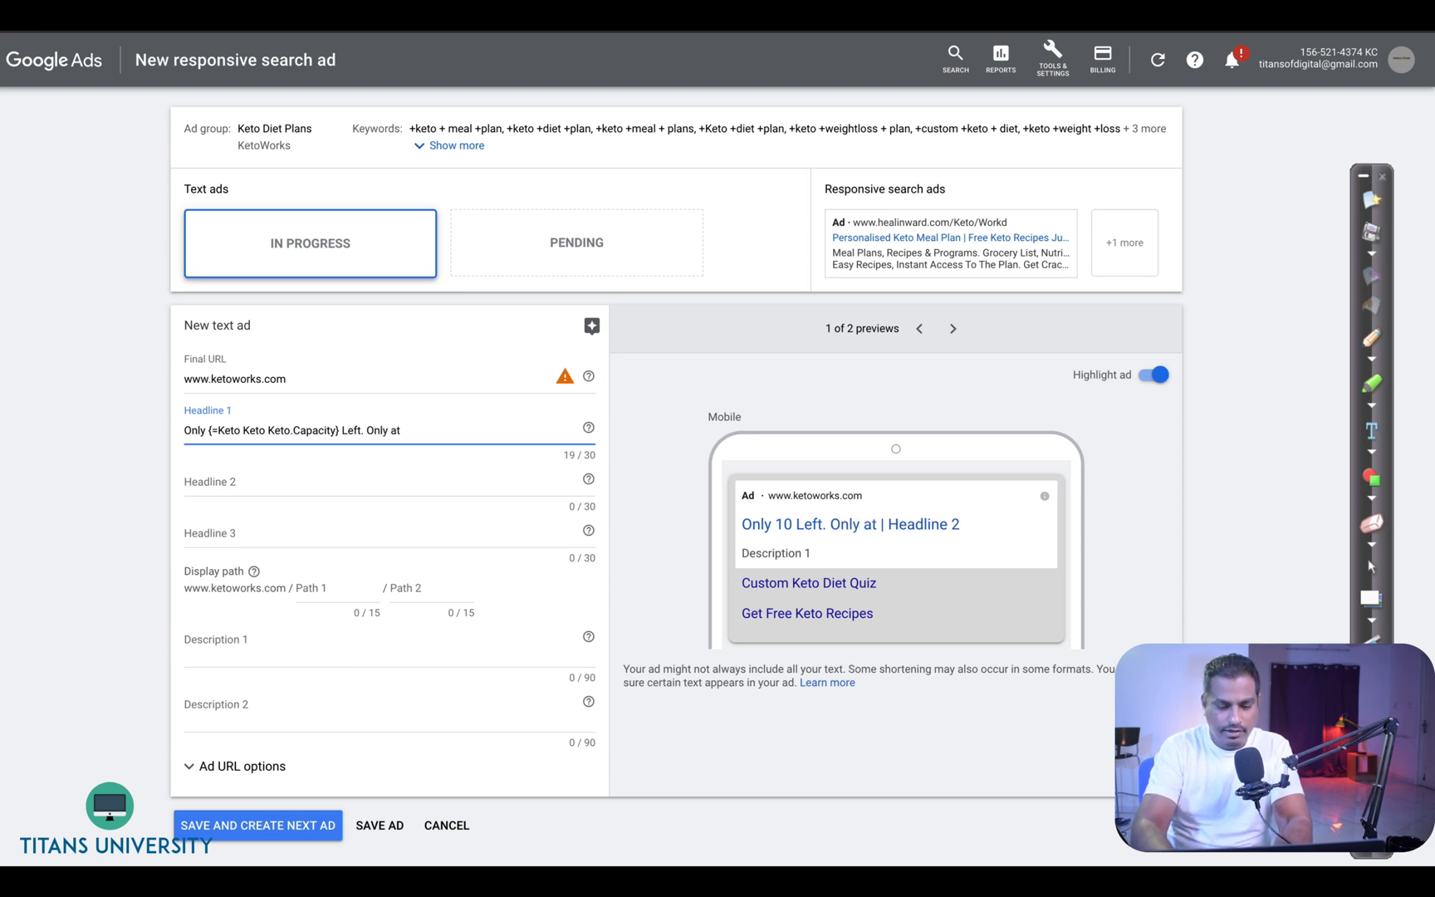
type("{")
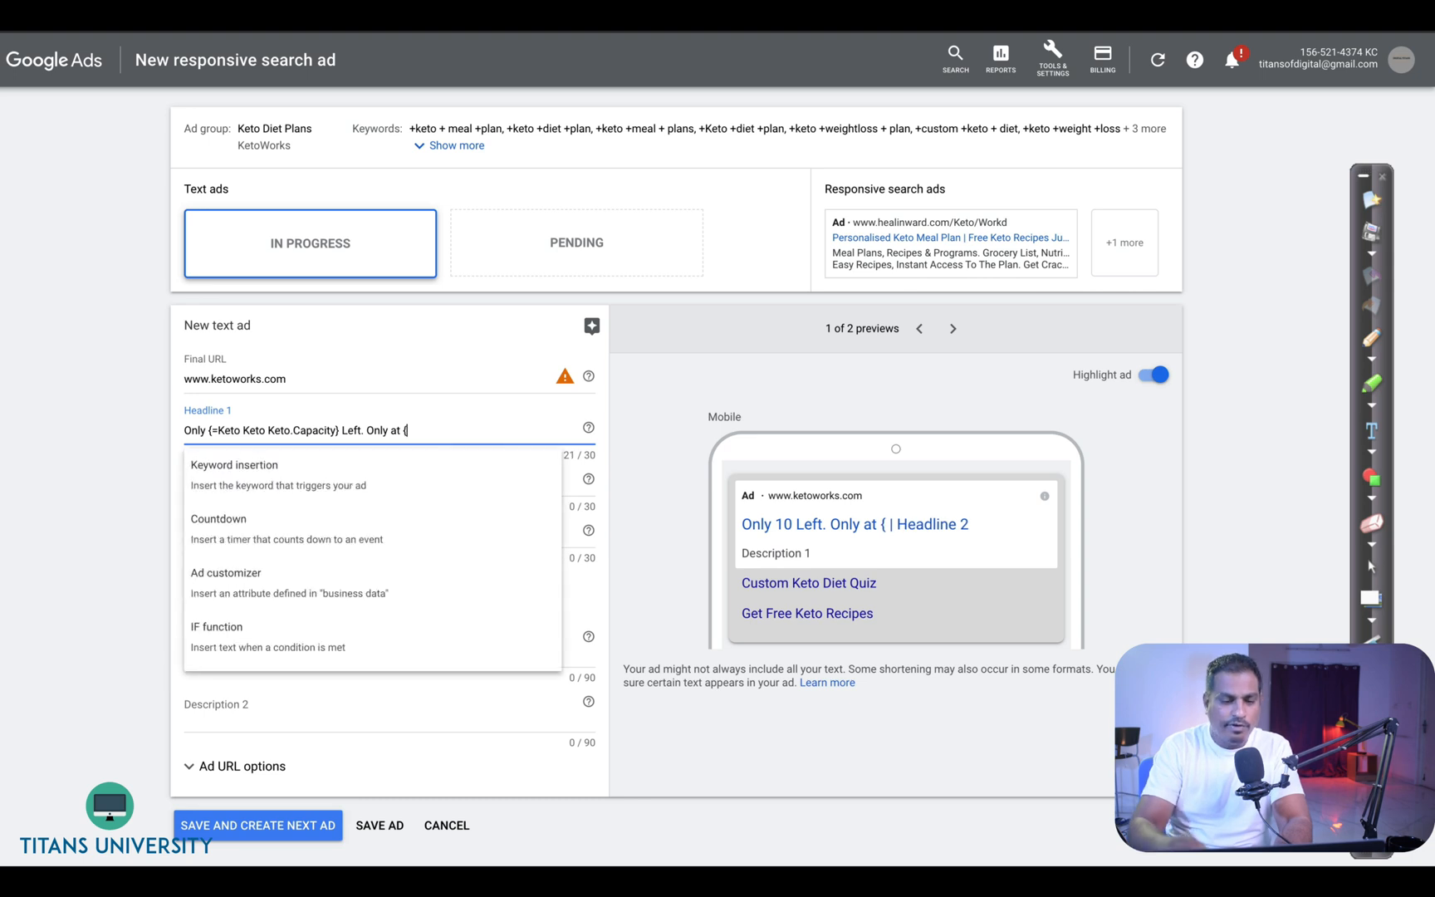
left_click(288, 585)
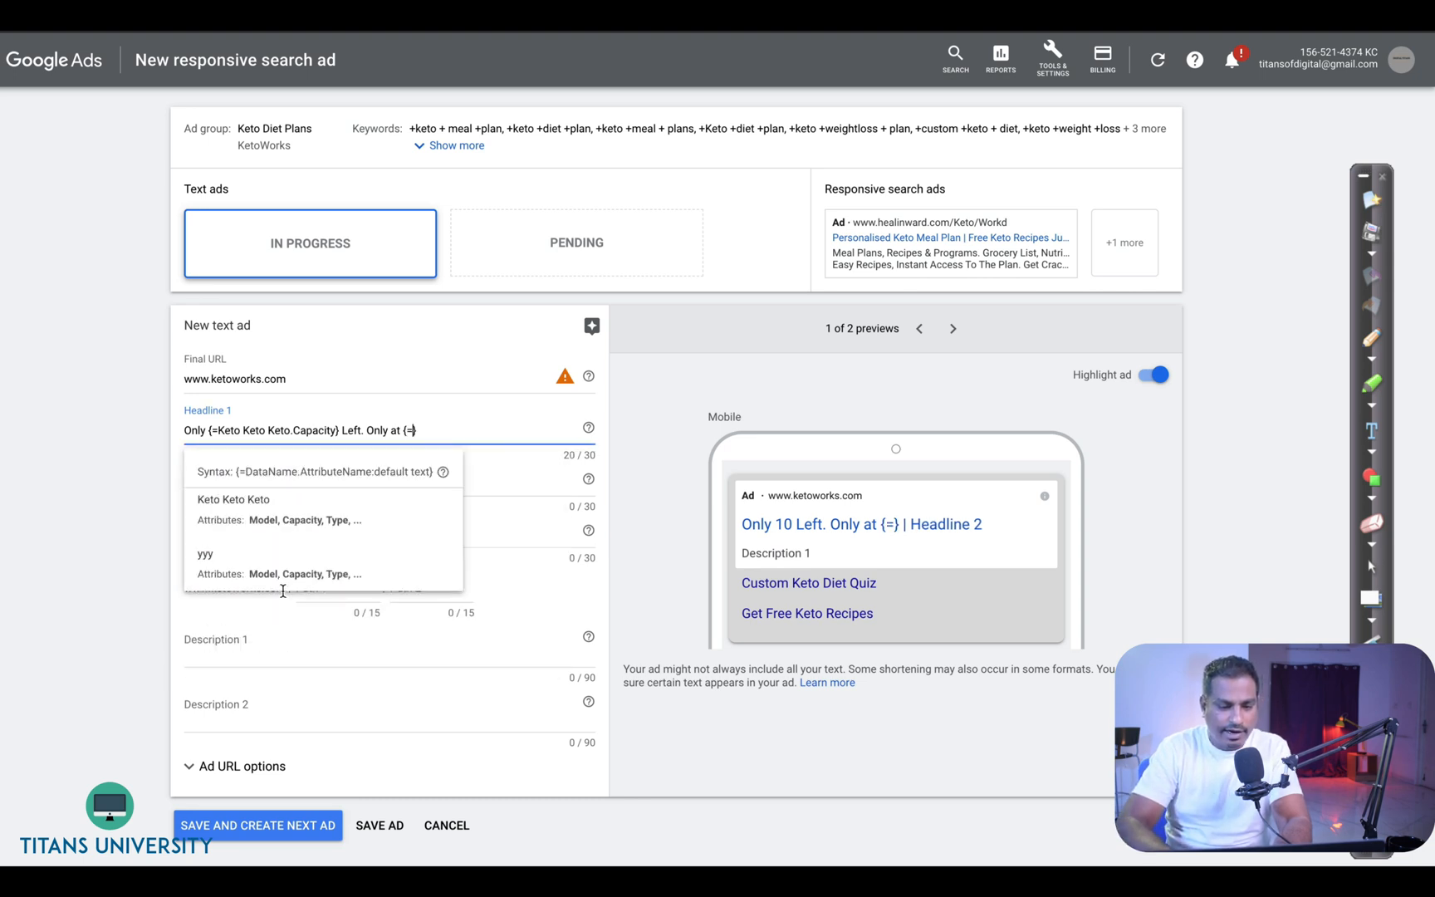
left_click(289, 528)
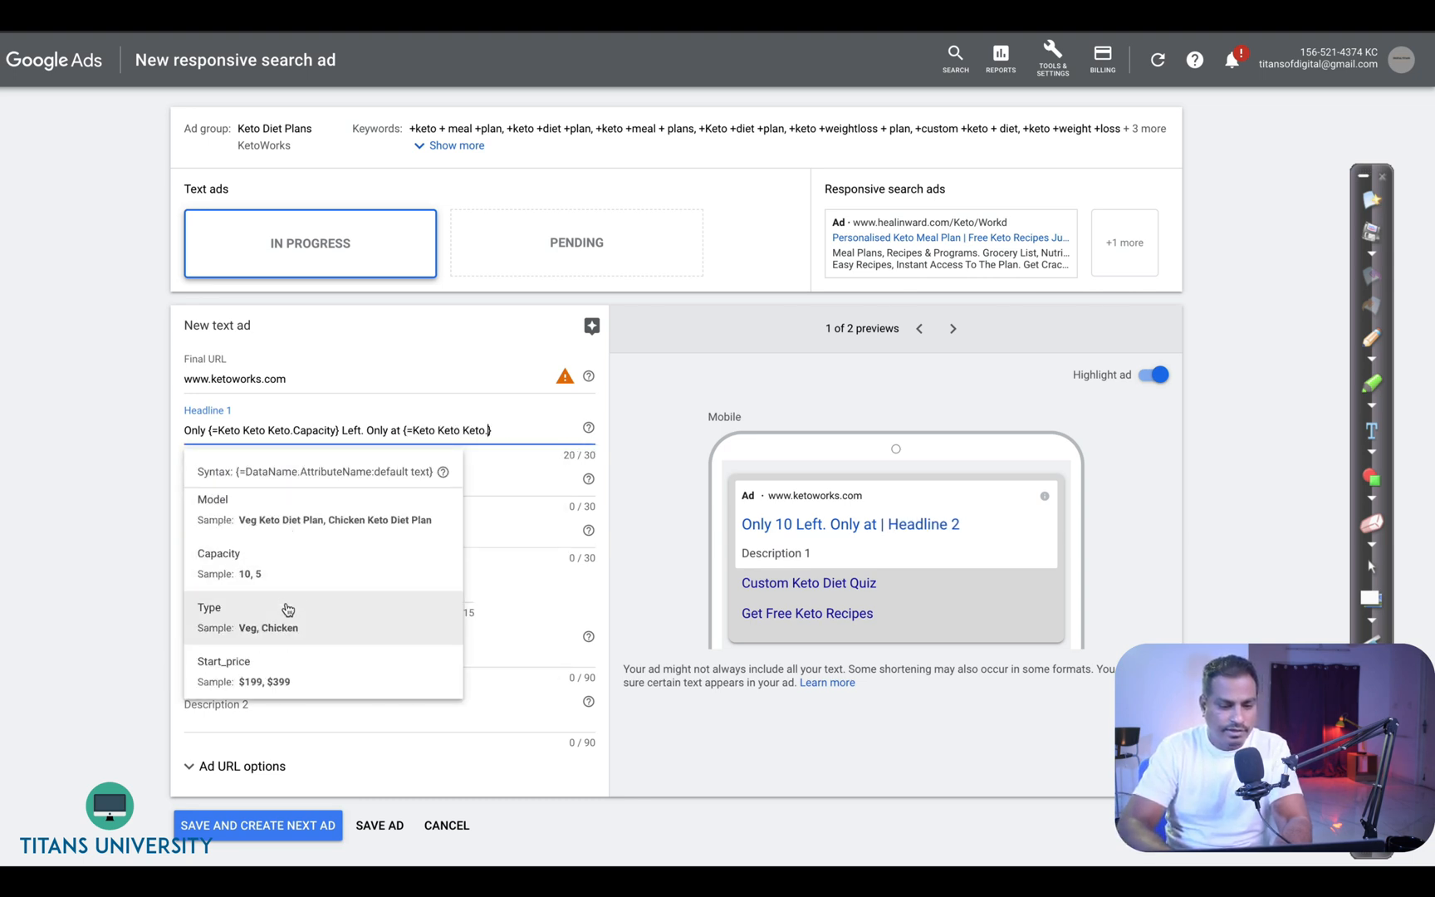
left_click(281, 671)
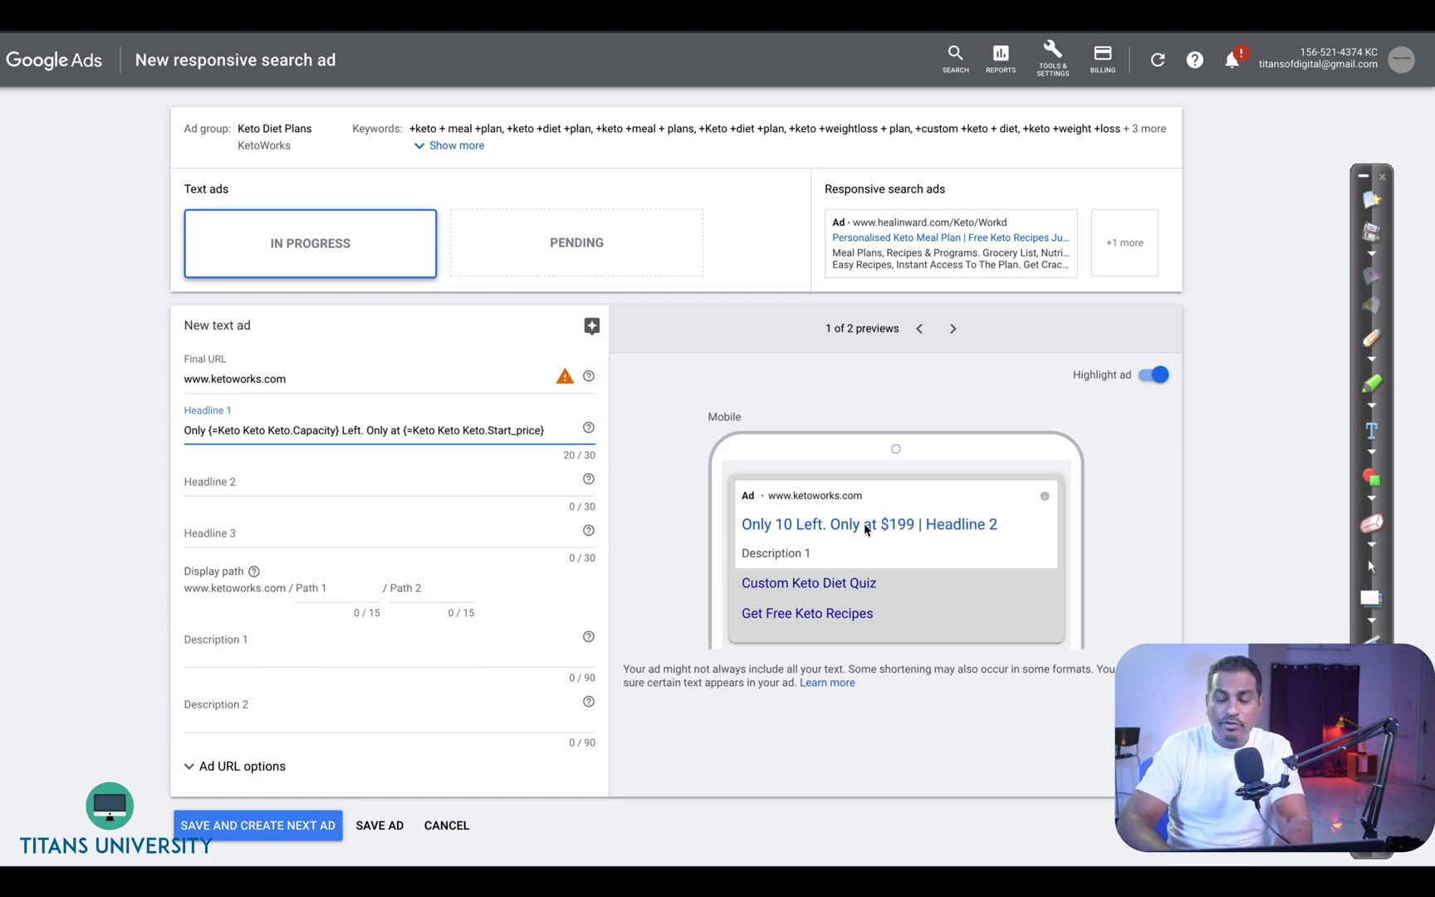
- Write headline 2 as "Hurry Now!" followed by the Keto Keto Keto Type ad customizer
left_click(285, 475)
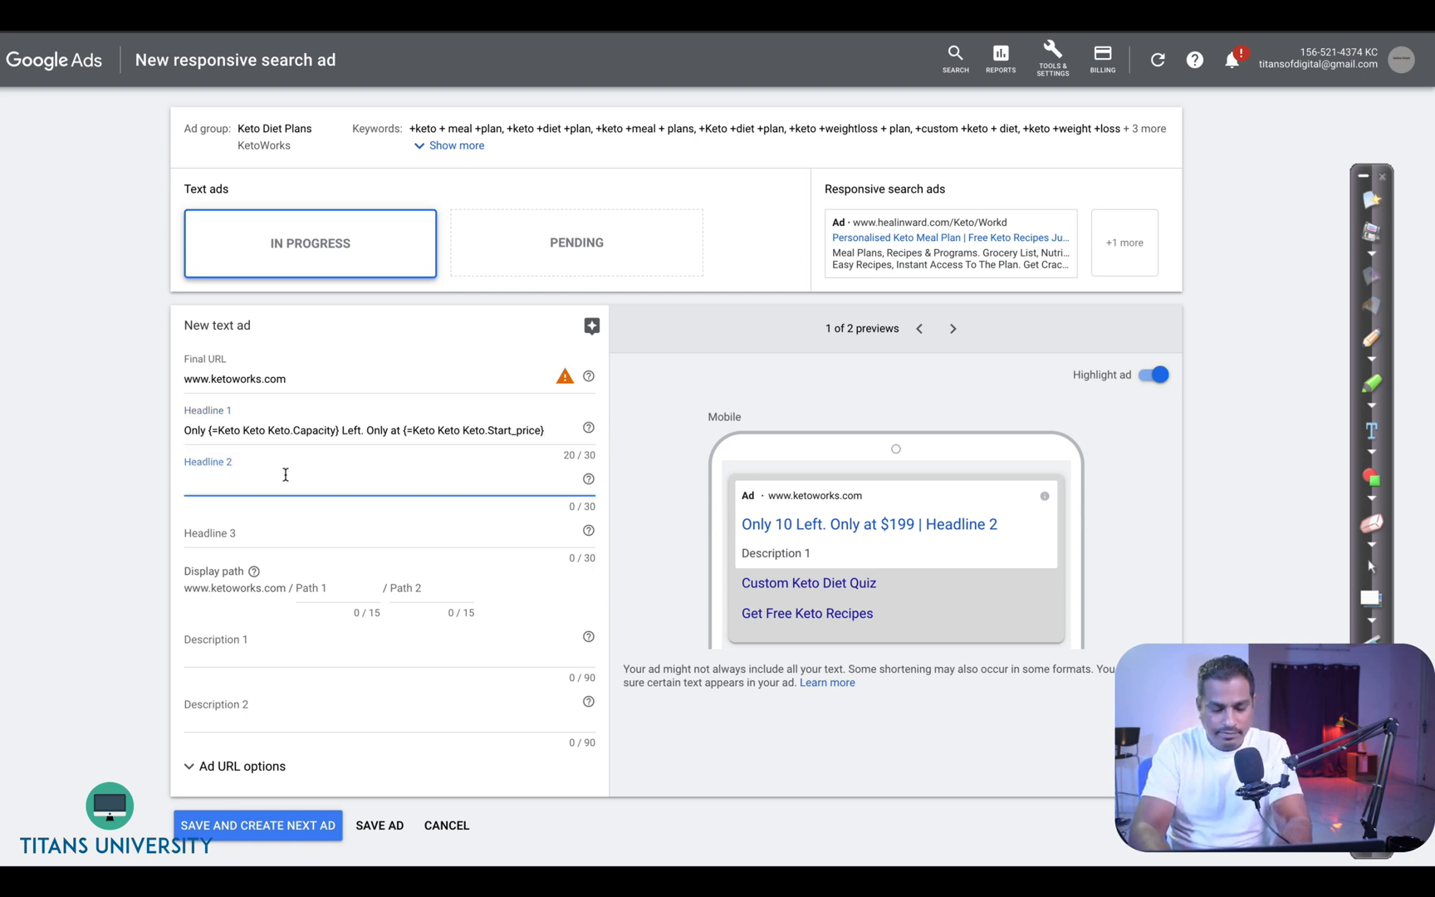
type("Hurry Now")
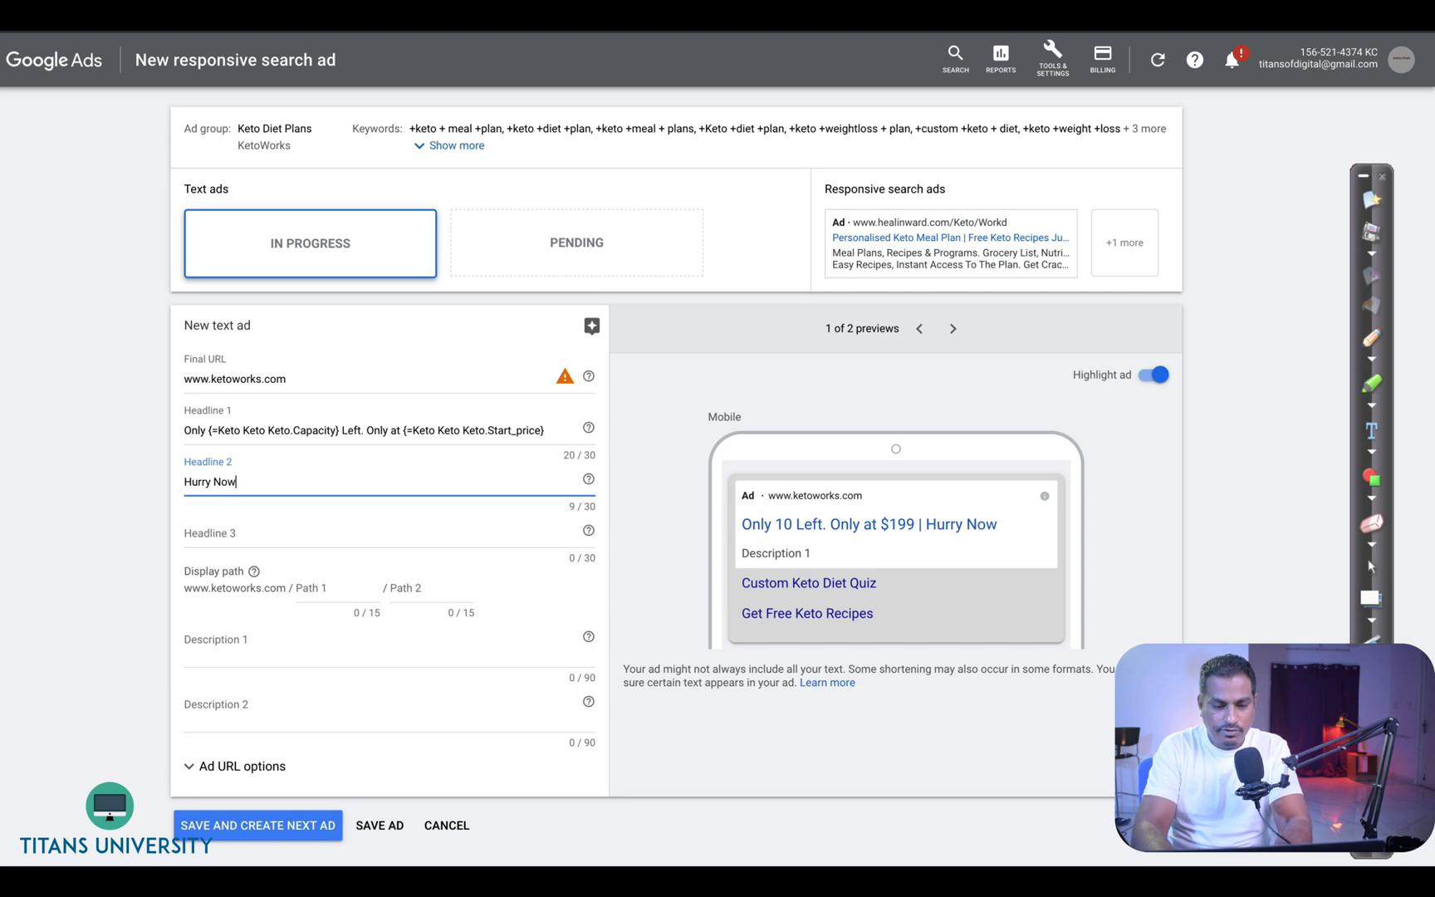
type("! ")
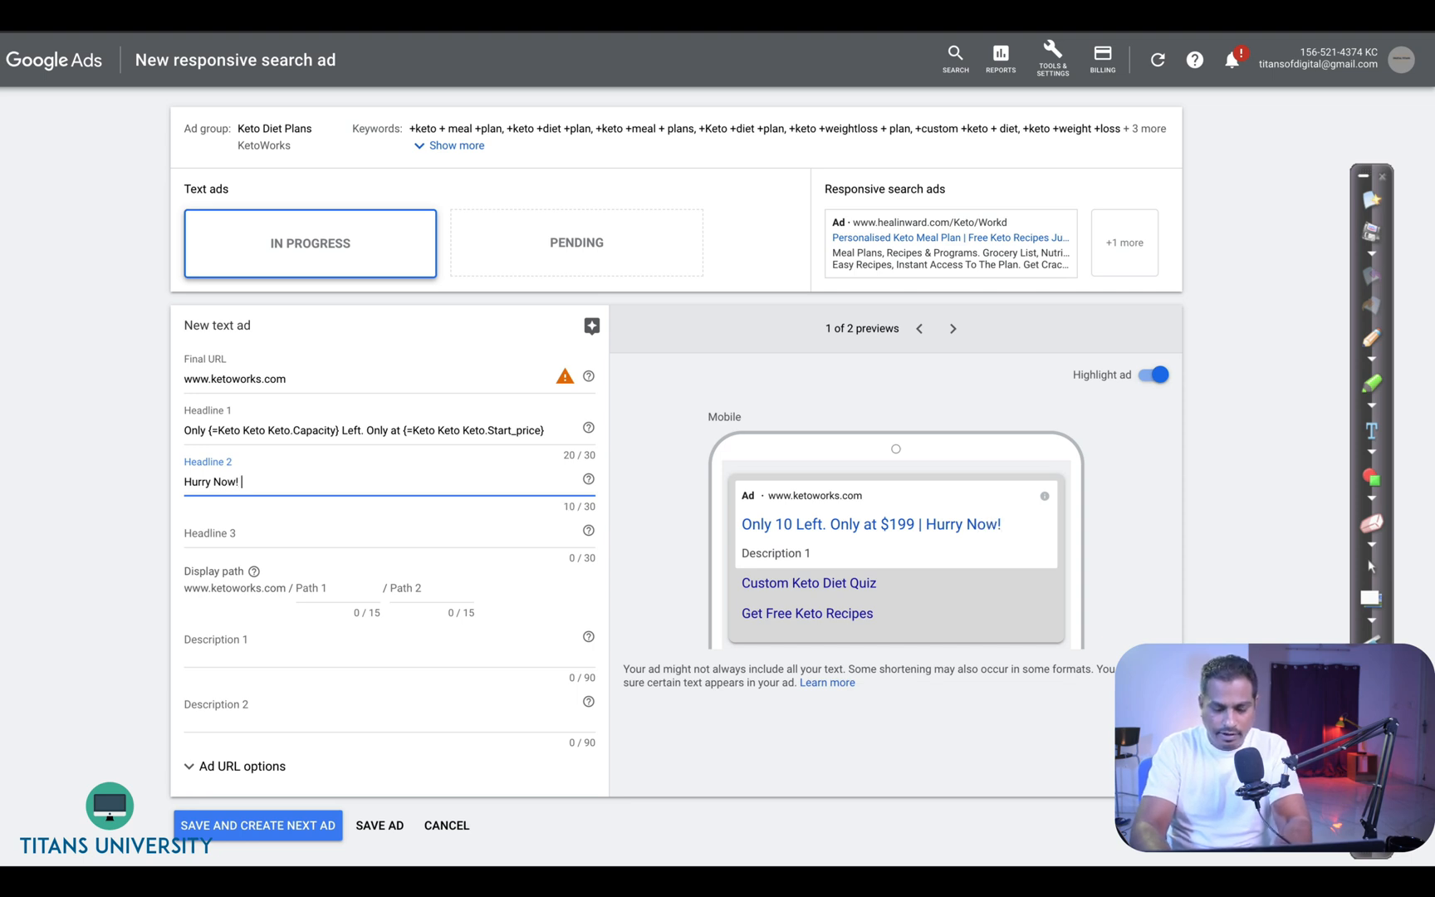
type("{")
left_click(270, 629)
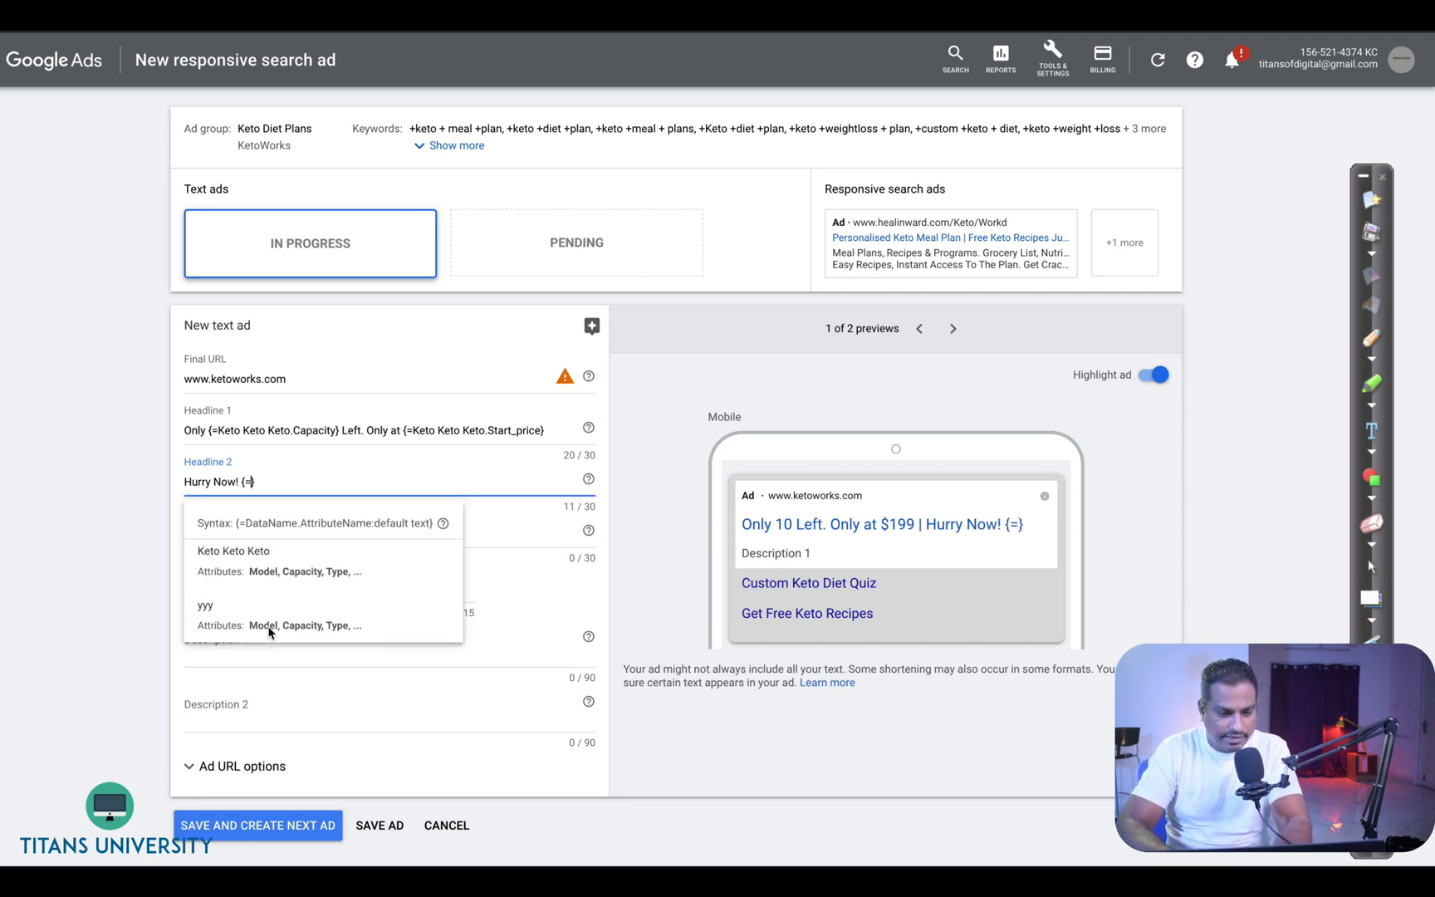
left_click(310, 588)
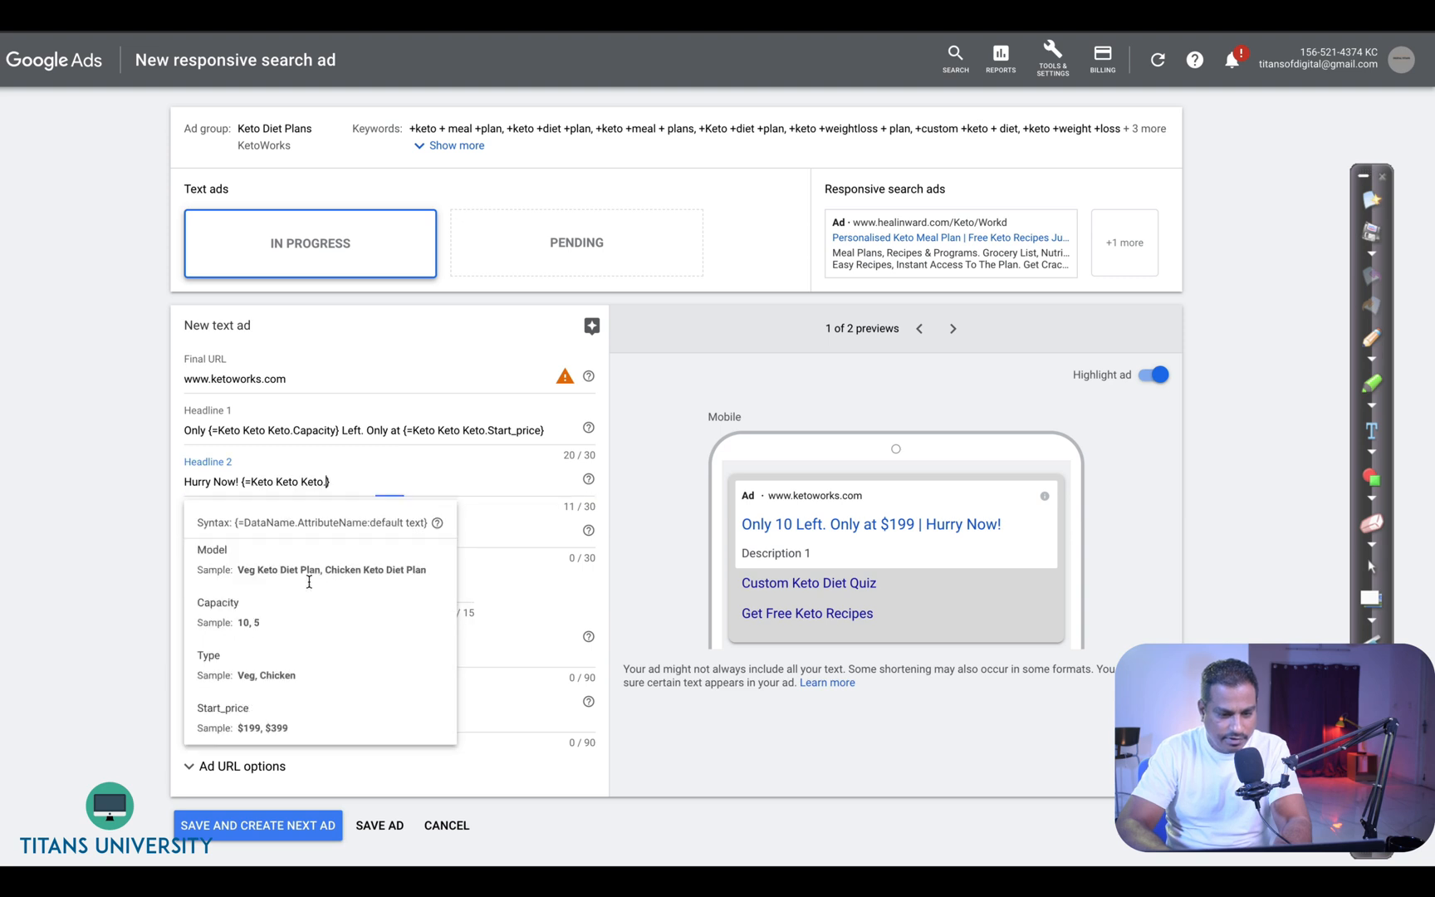
left_click(300, 683)
- Finish headline 2 with "Deals Available." after the Type customizer
type("Available")
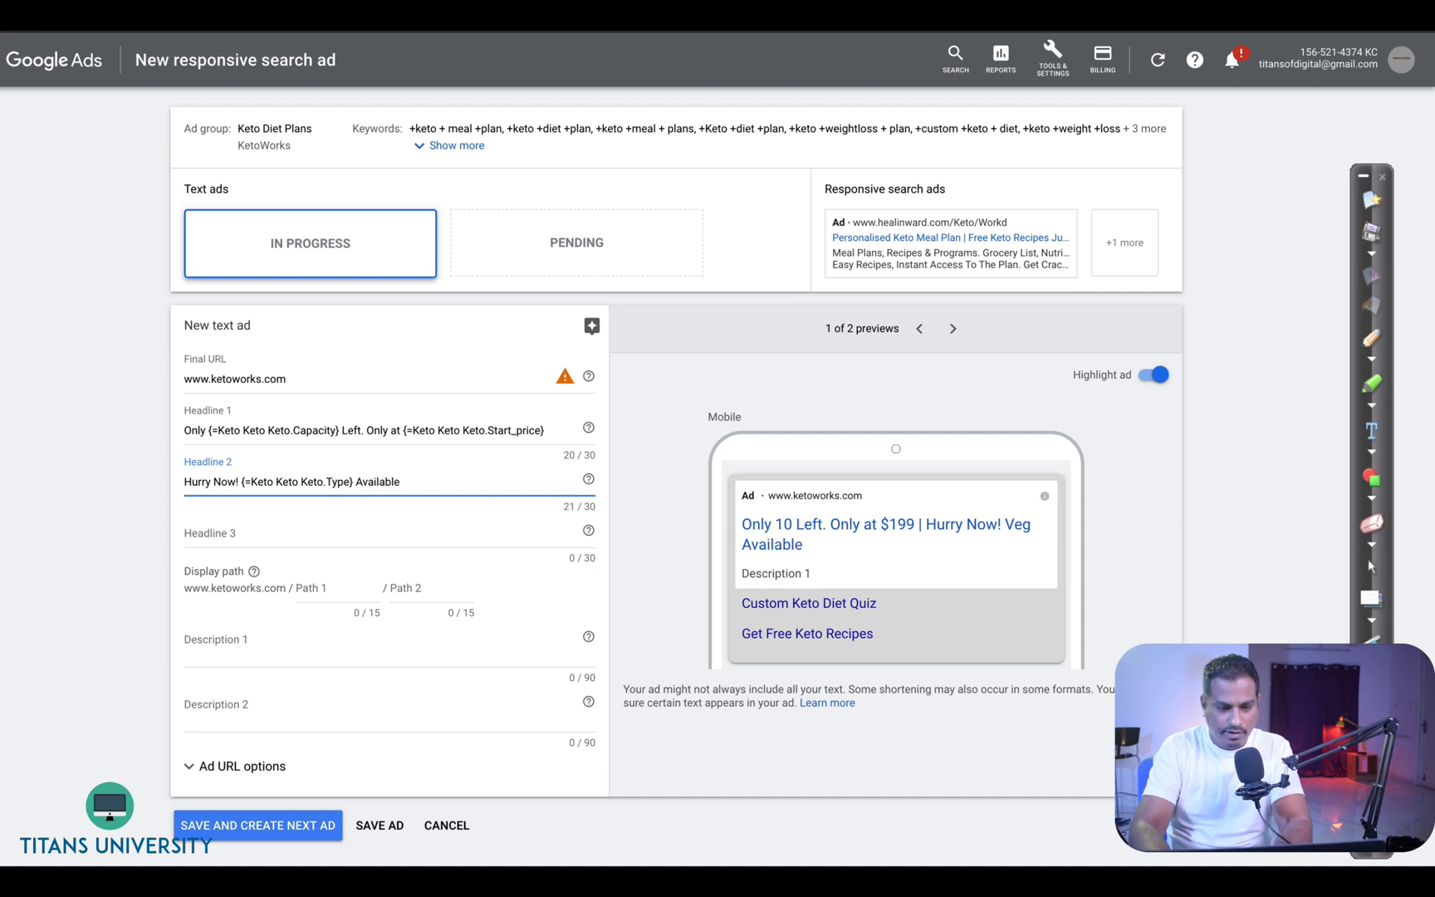
key("BackSpace")
key("BackSpace")
key("BackSpace")
key("BackSpace")
key("BackSpace")
key("BackSpace")
key("BackSpace")
key("BackSpace")
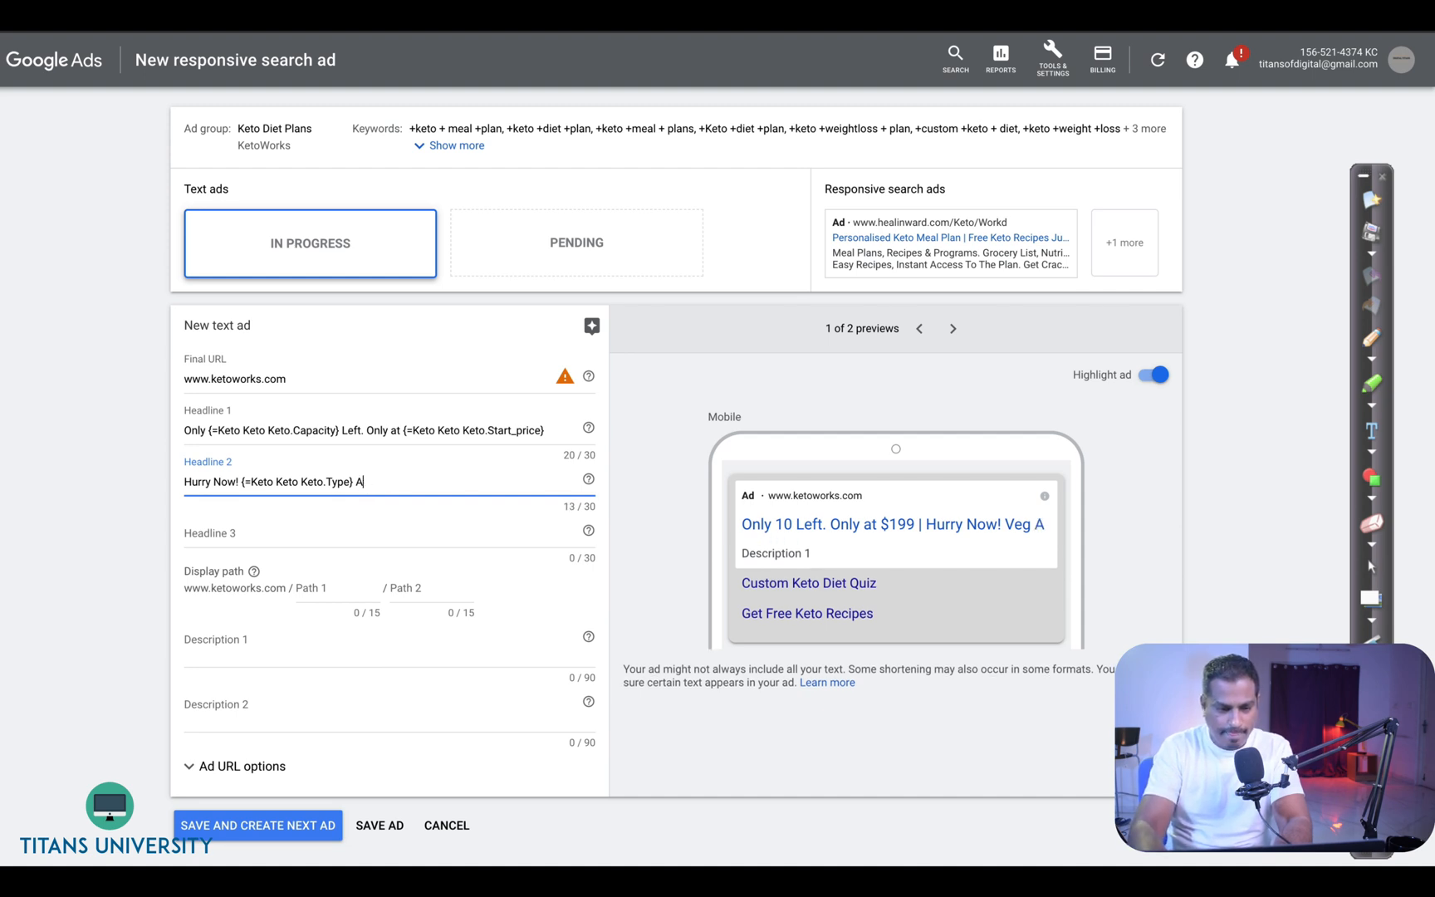
type("eals")
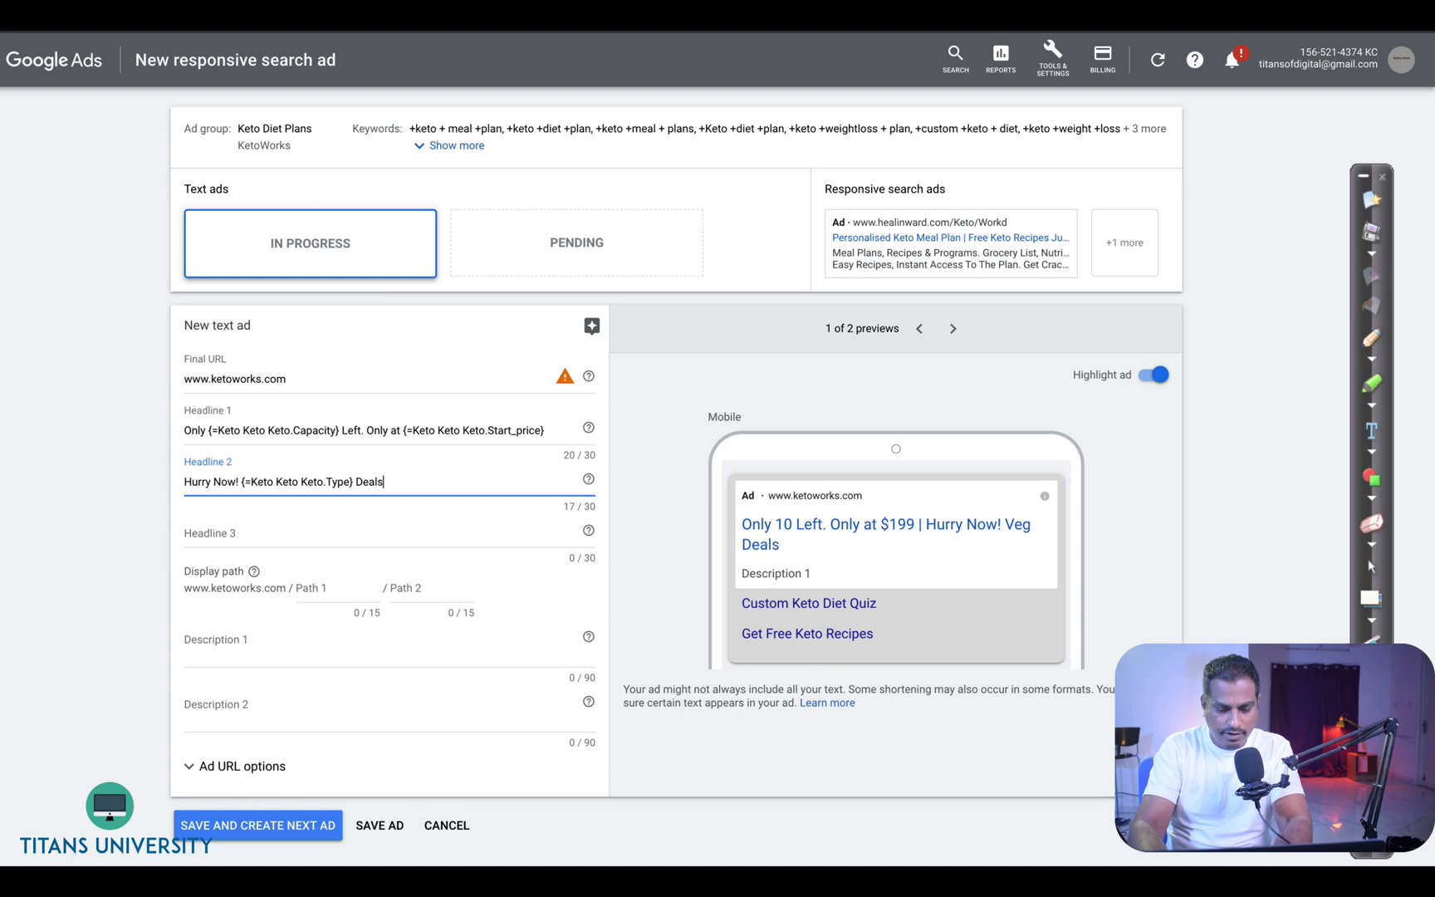
type(" Available.")
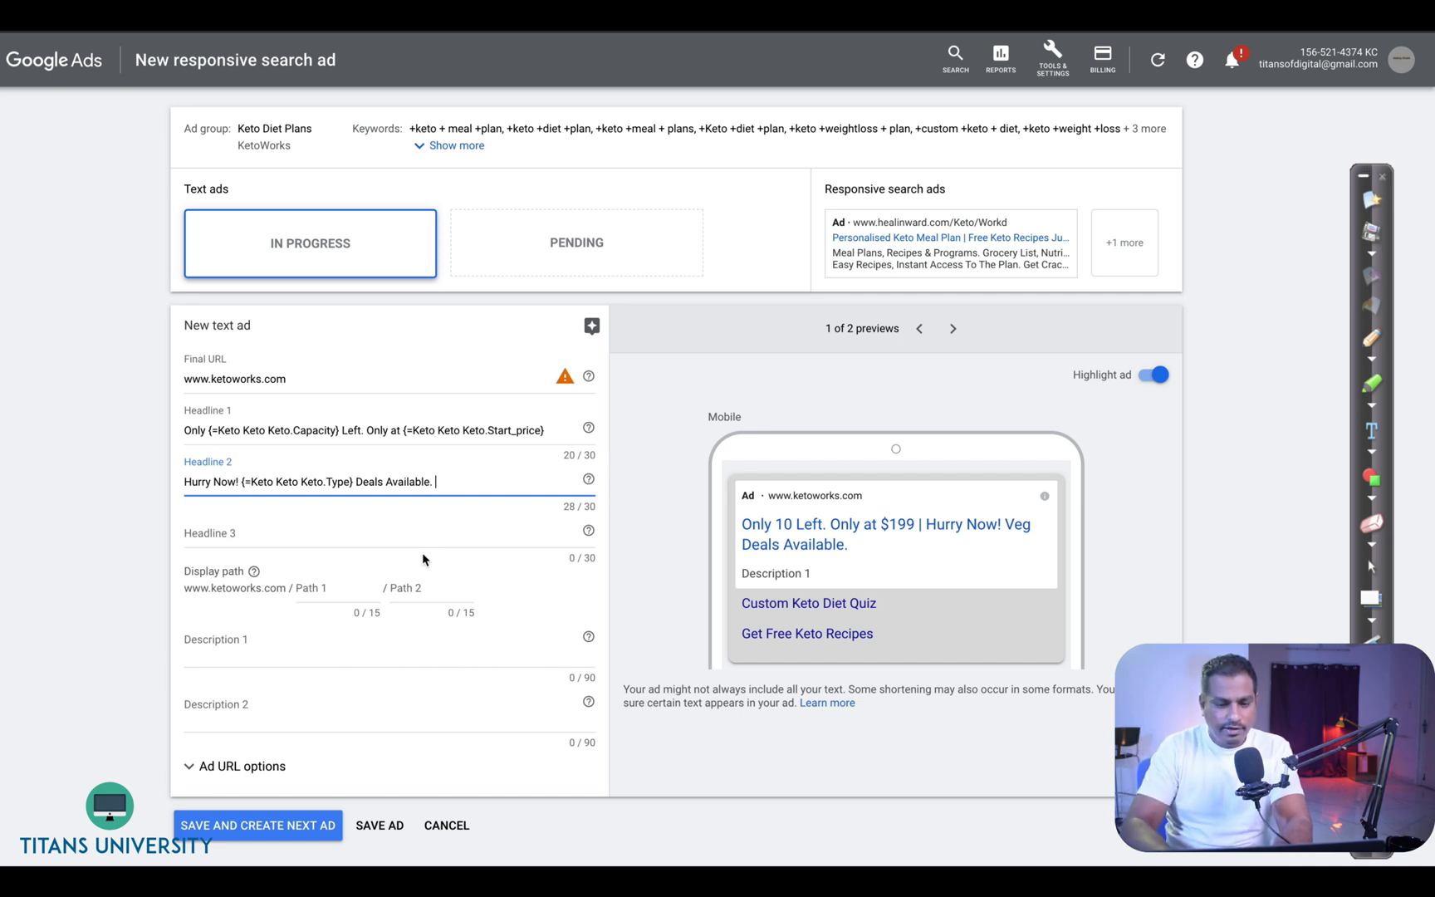
- Start an ad customizer from the Keto Keto Keto data source in headline 3 without choosing an attribute
left_click(385, 534)
type("{")
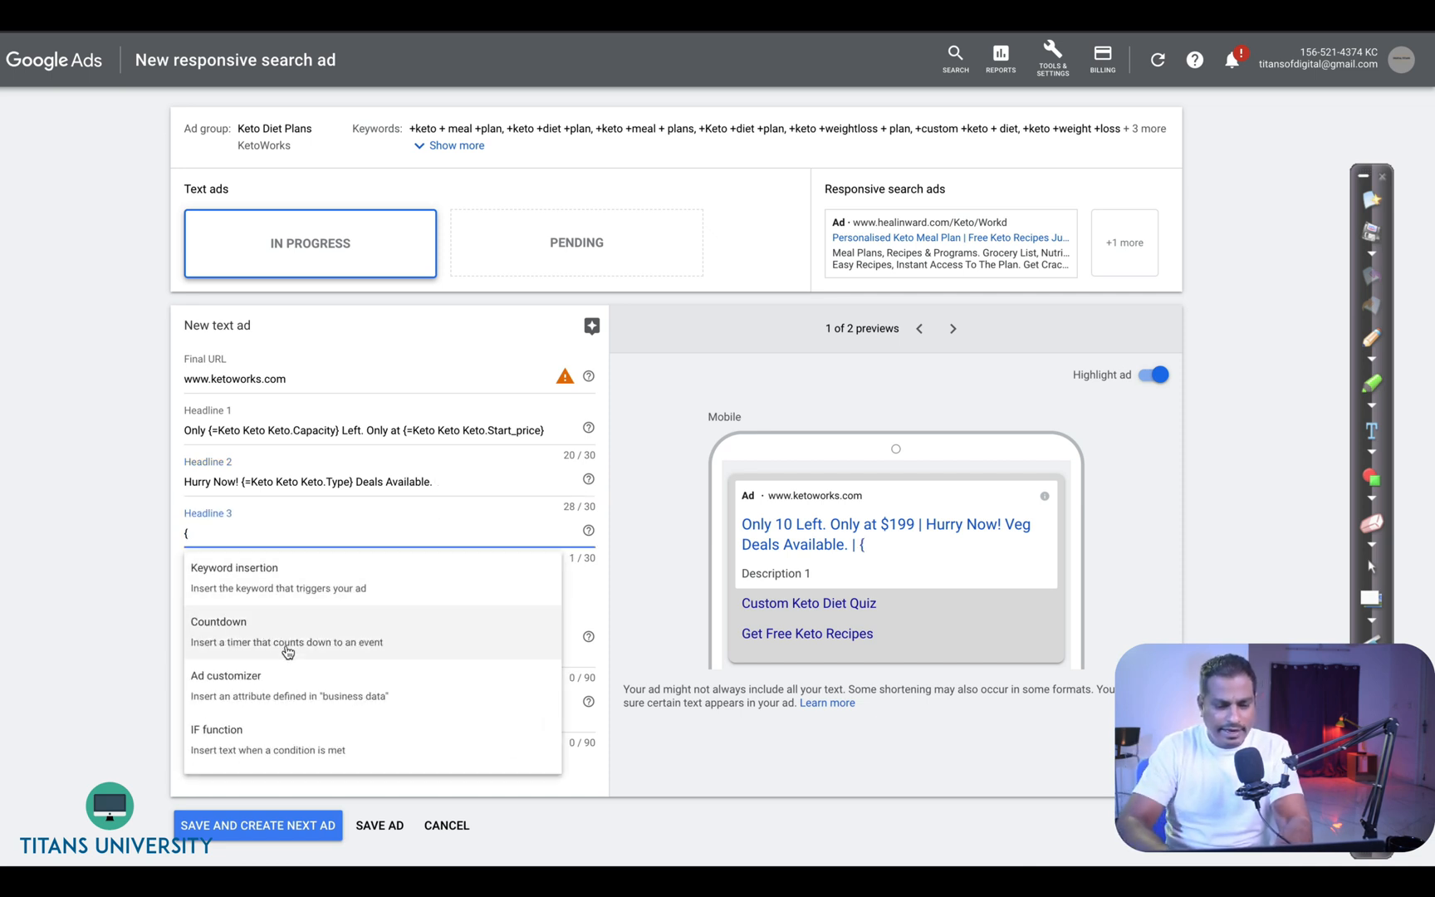
left_click(278, 673)
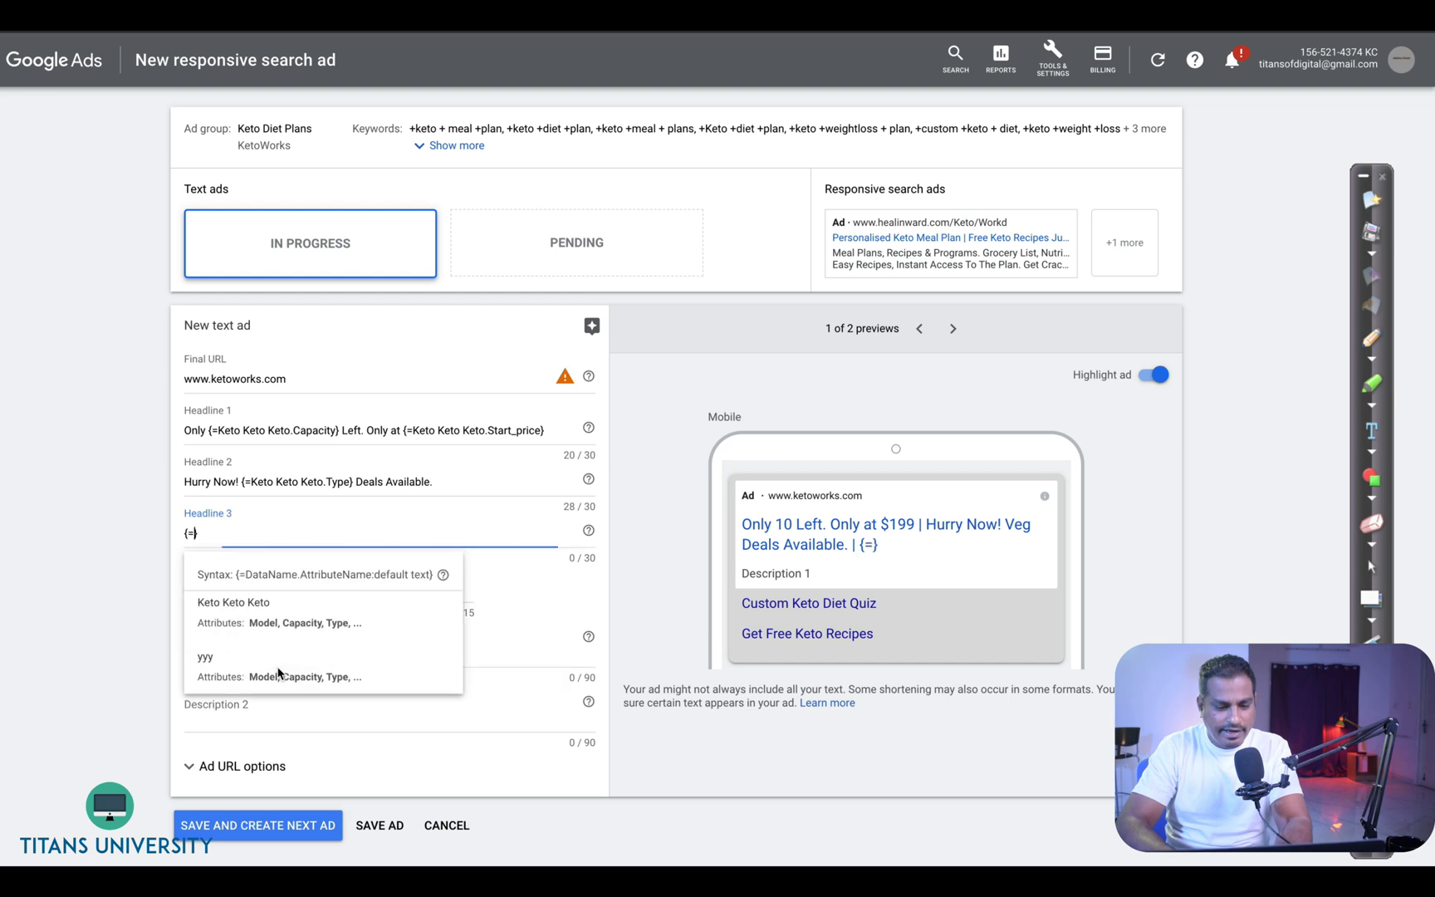
left_click(294, 622)
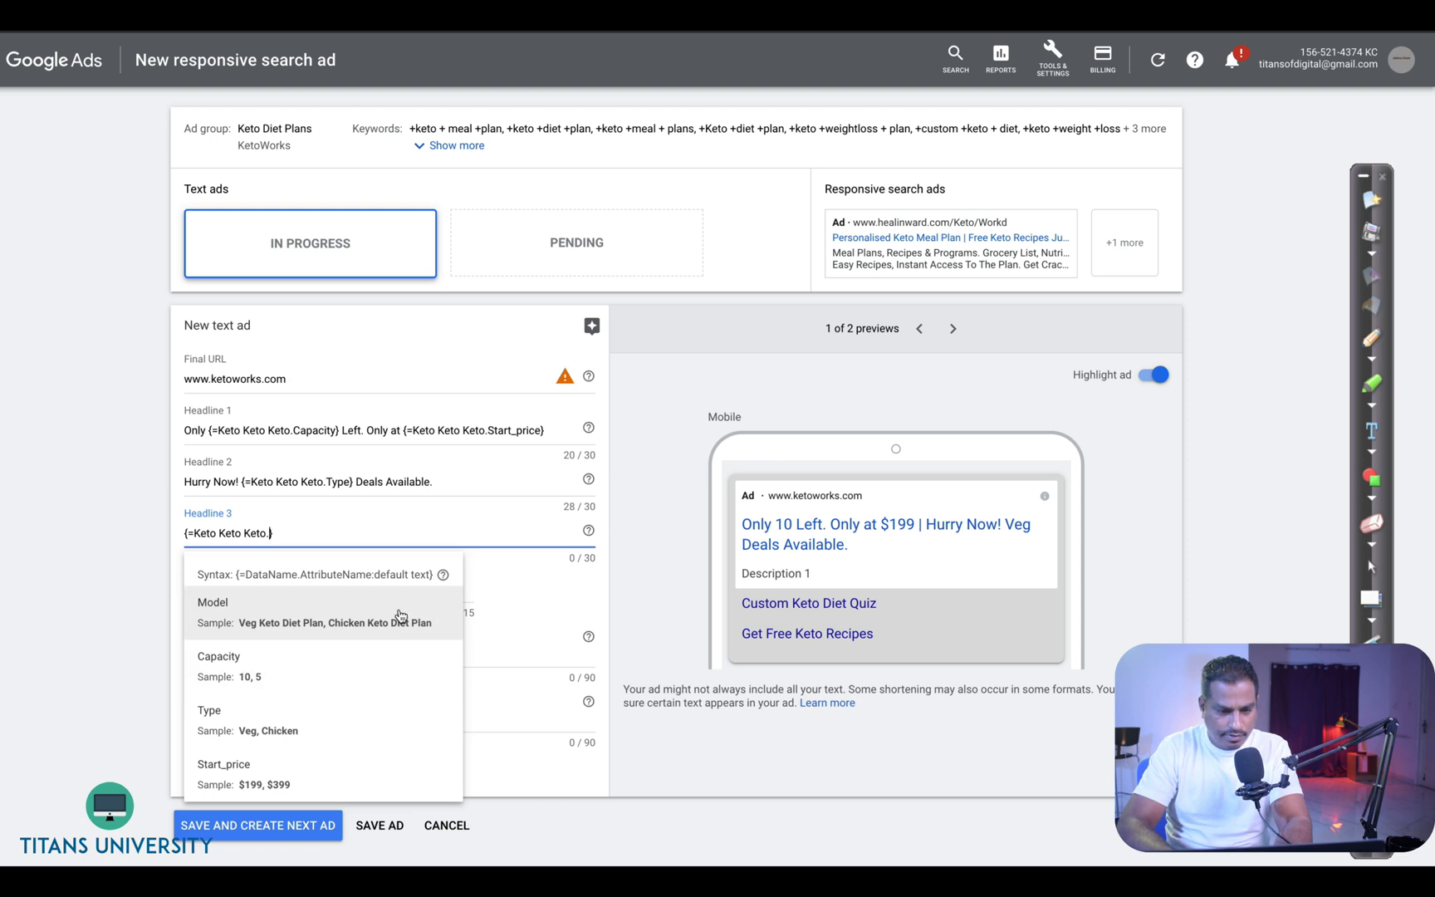
left_click(523, 576)
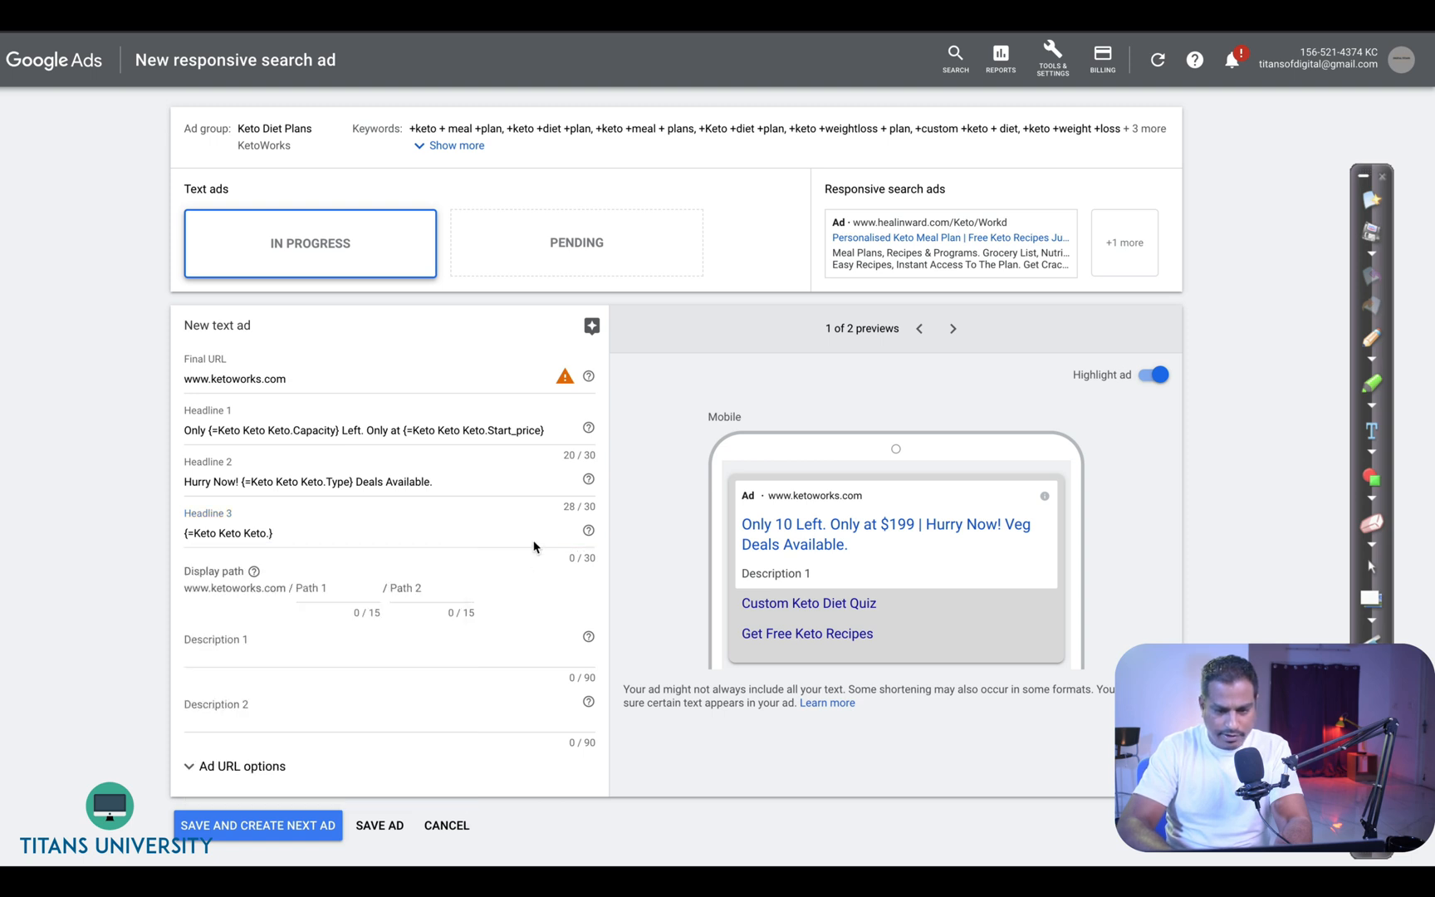
- Write description 1 as the Keto Keto Keto Type ad customizer followed by "Available . Door Delivery"
left_click(271, 652)
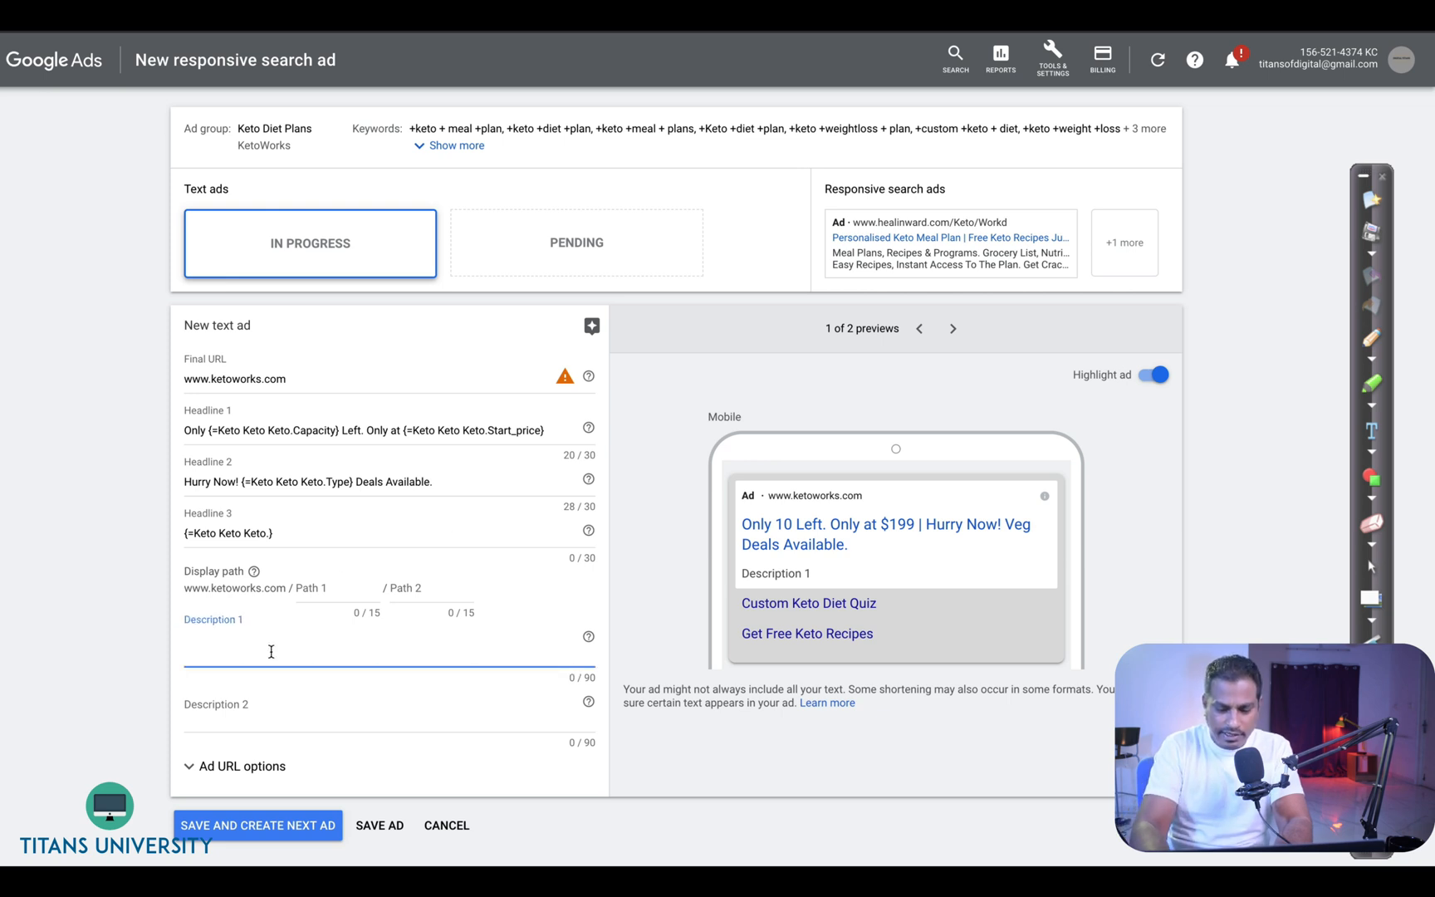
type("{")
left_click(253, 801)
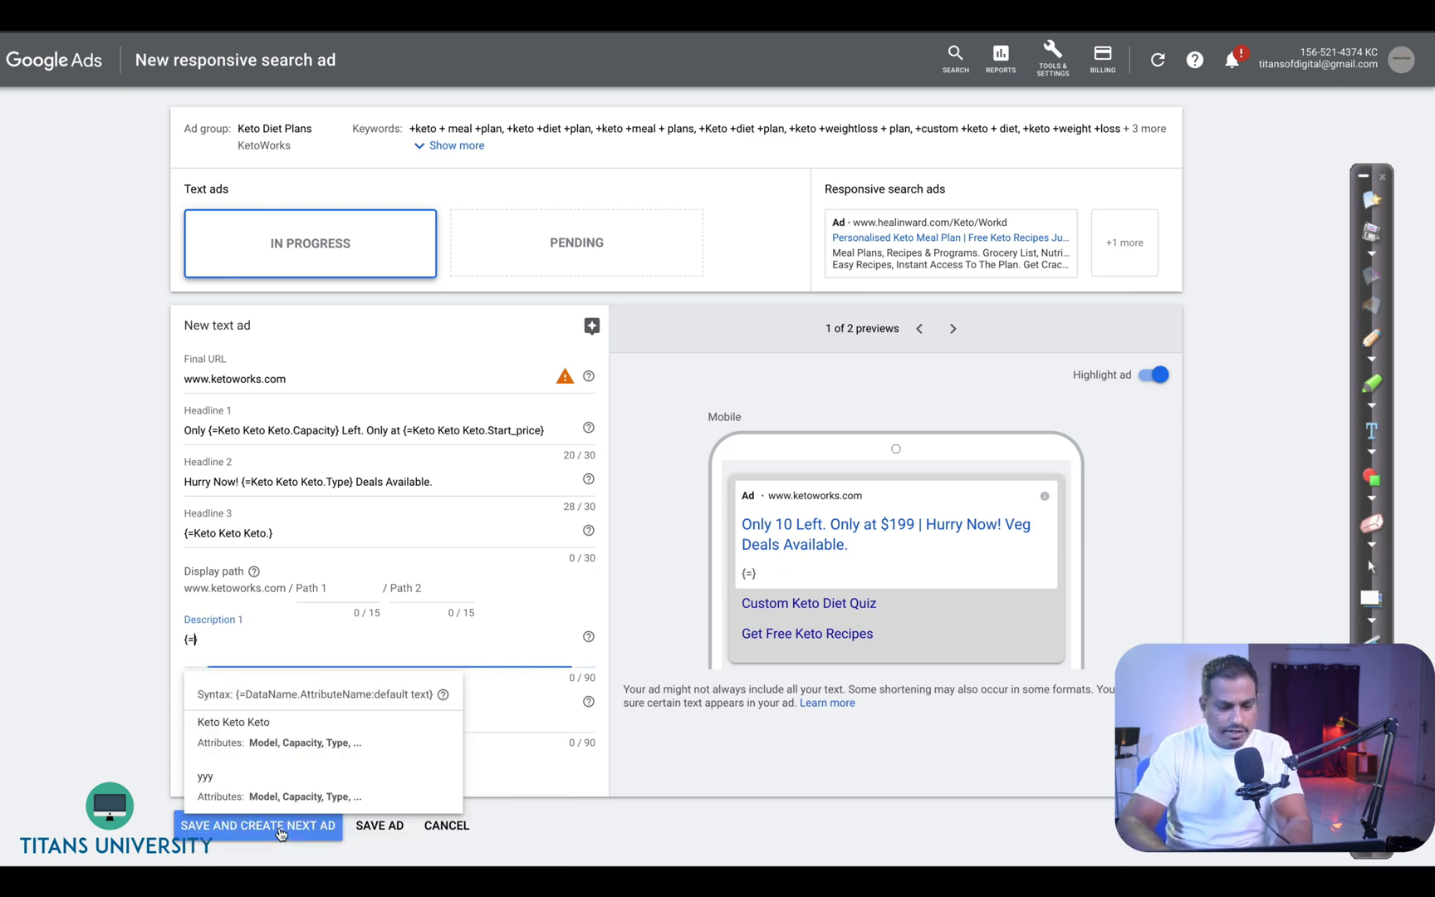
left_click(249, 731)
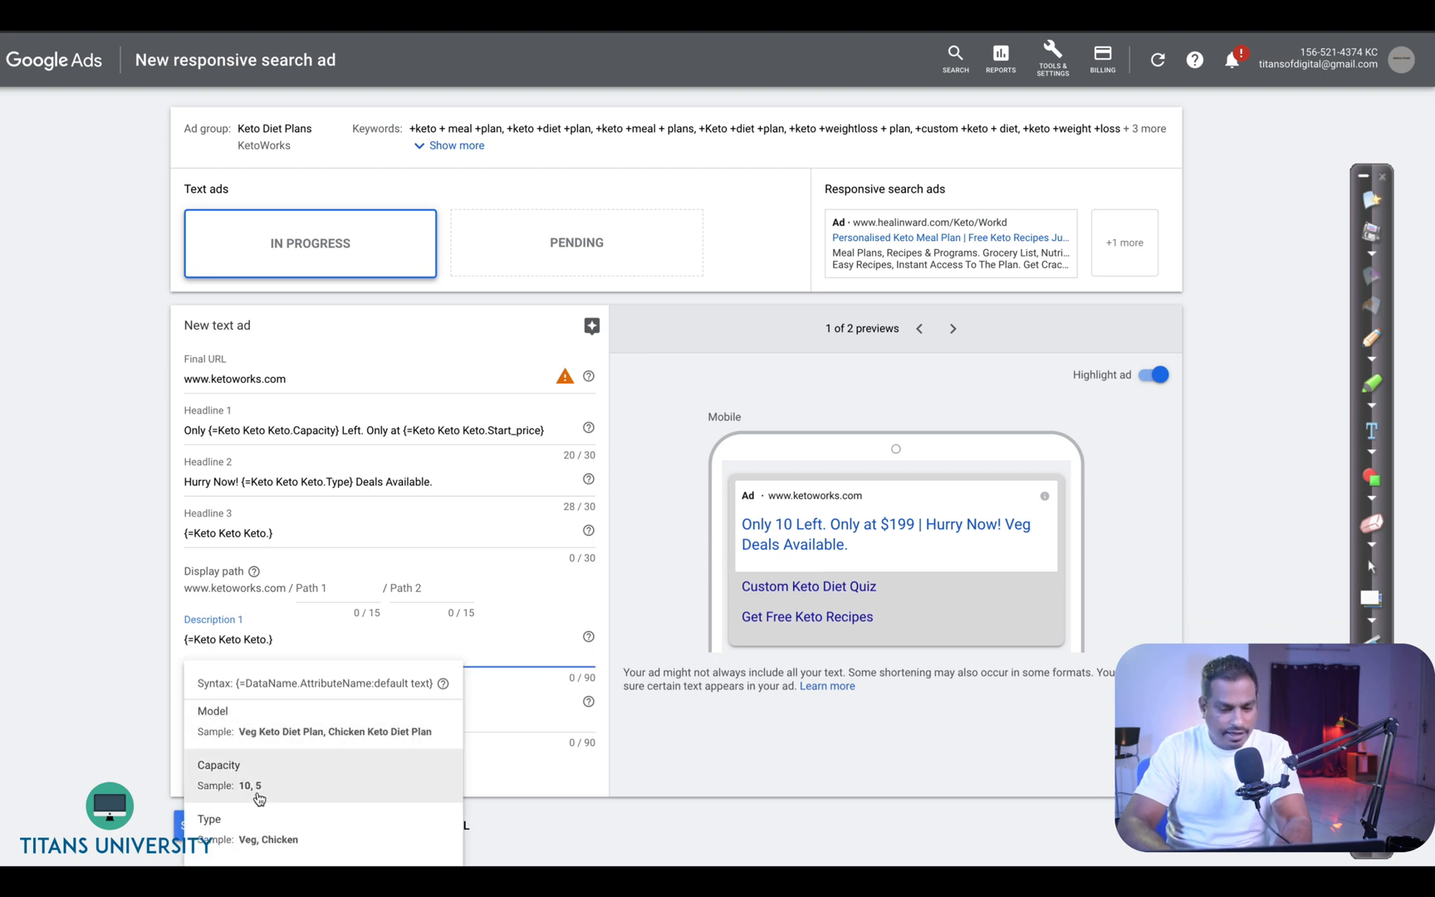
left_click(209, 819)
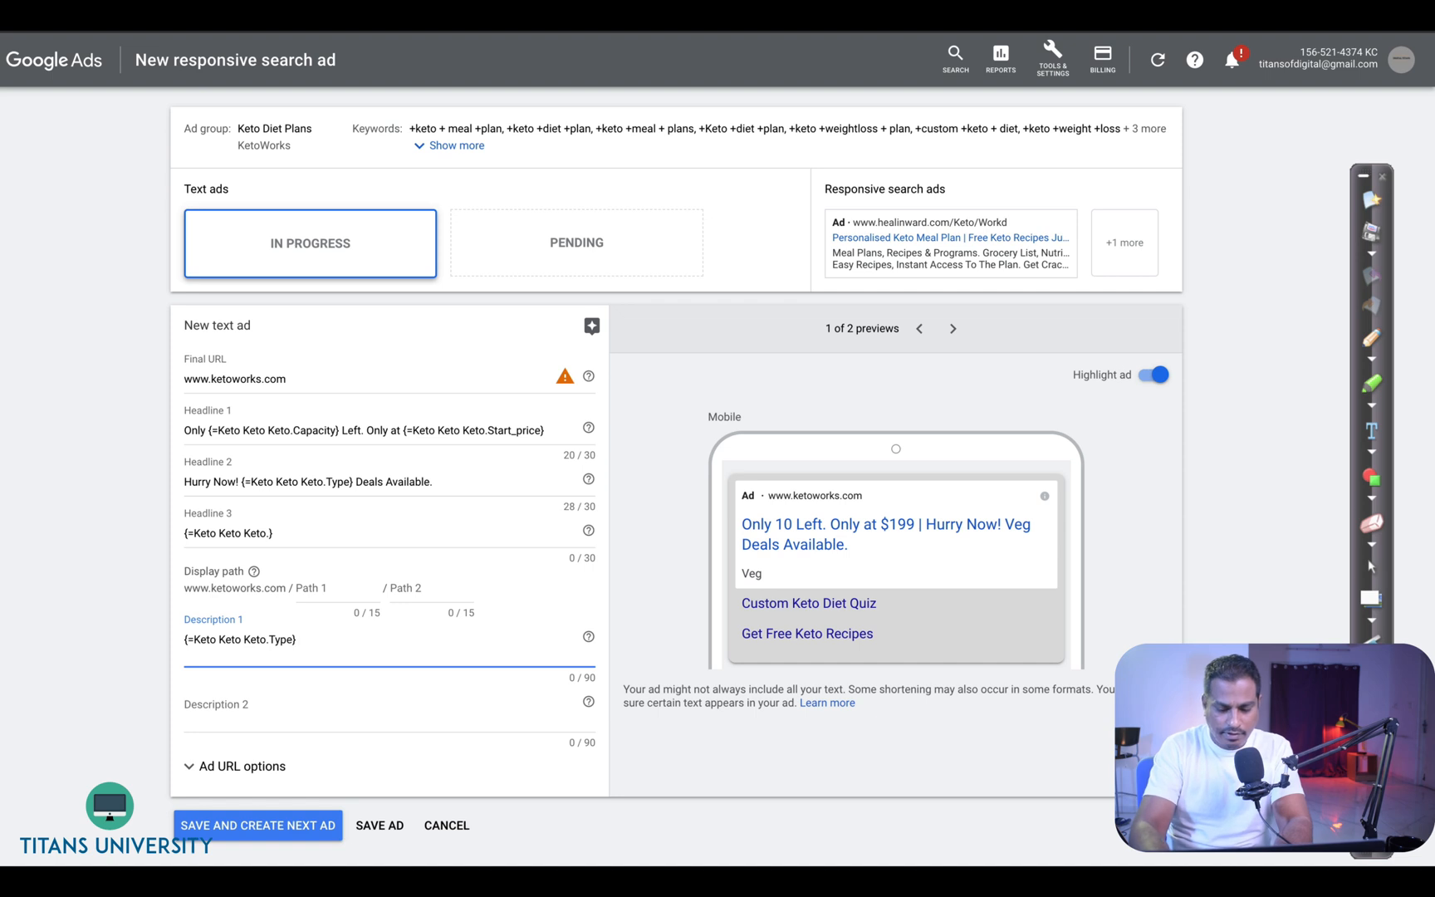
type("Available ")
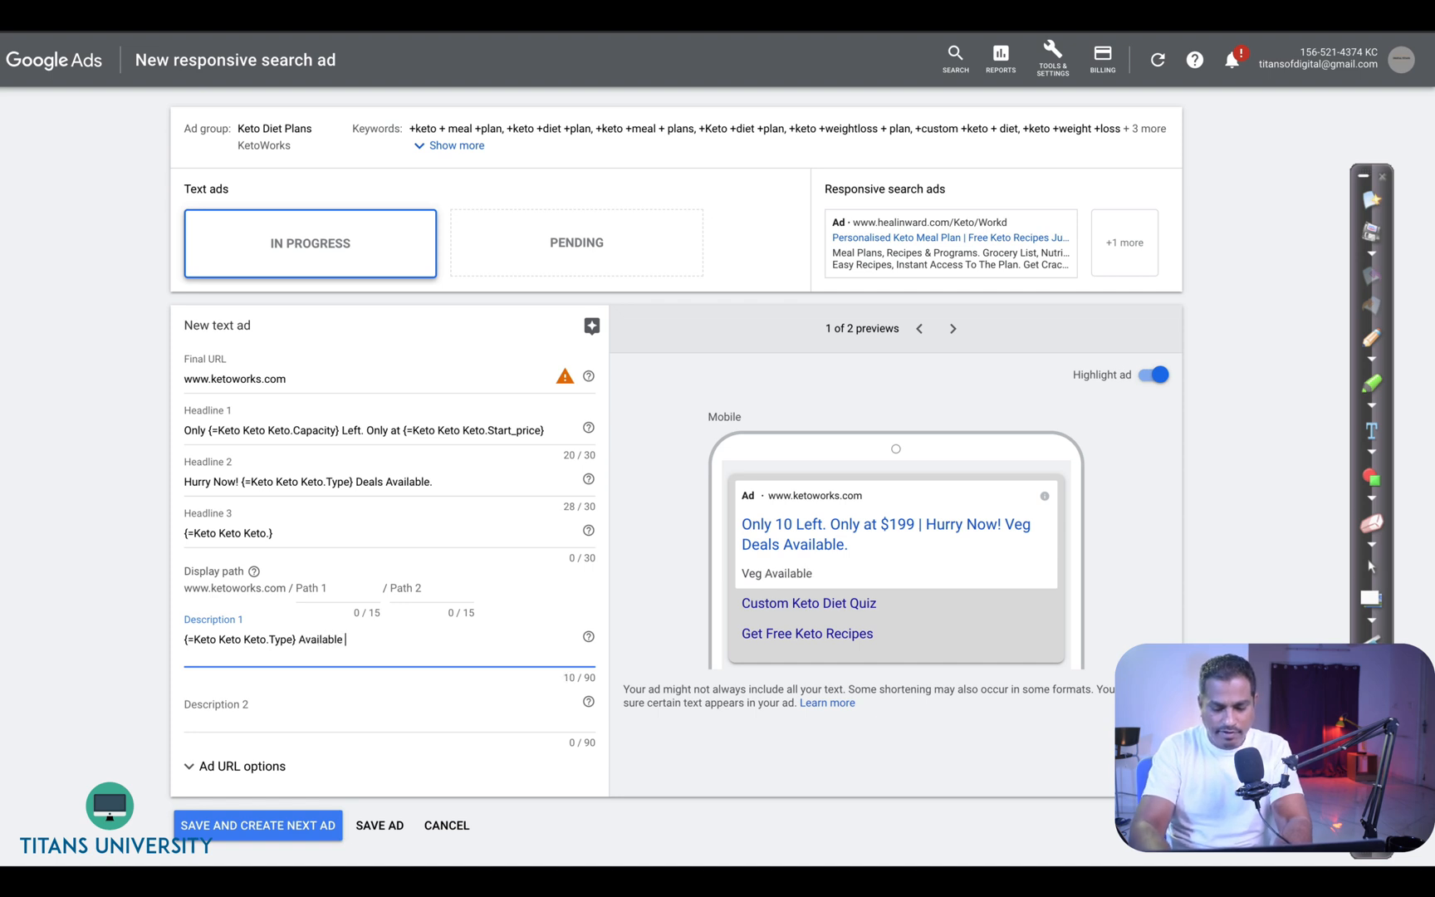
type(". Door")
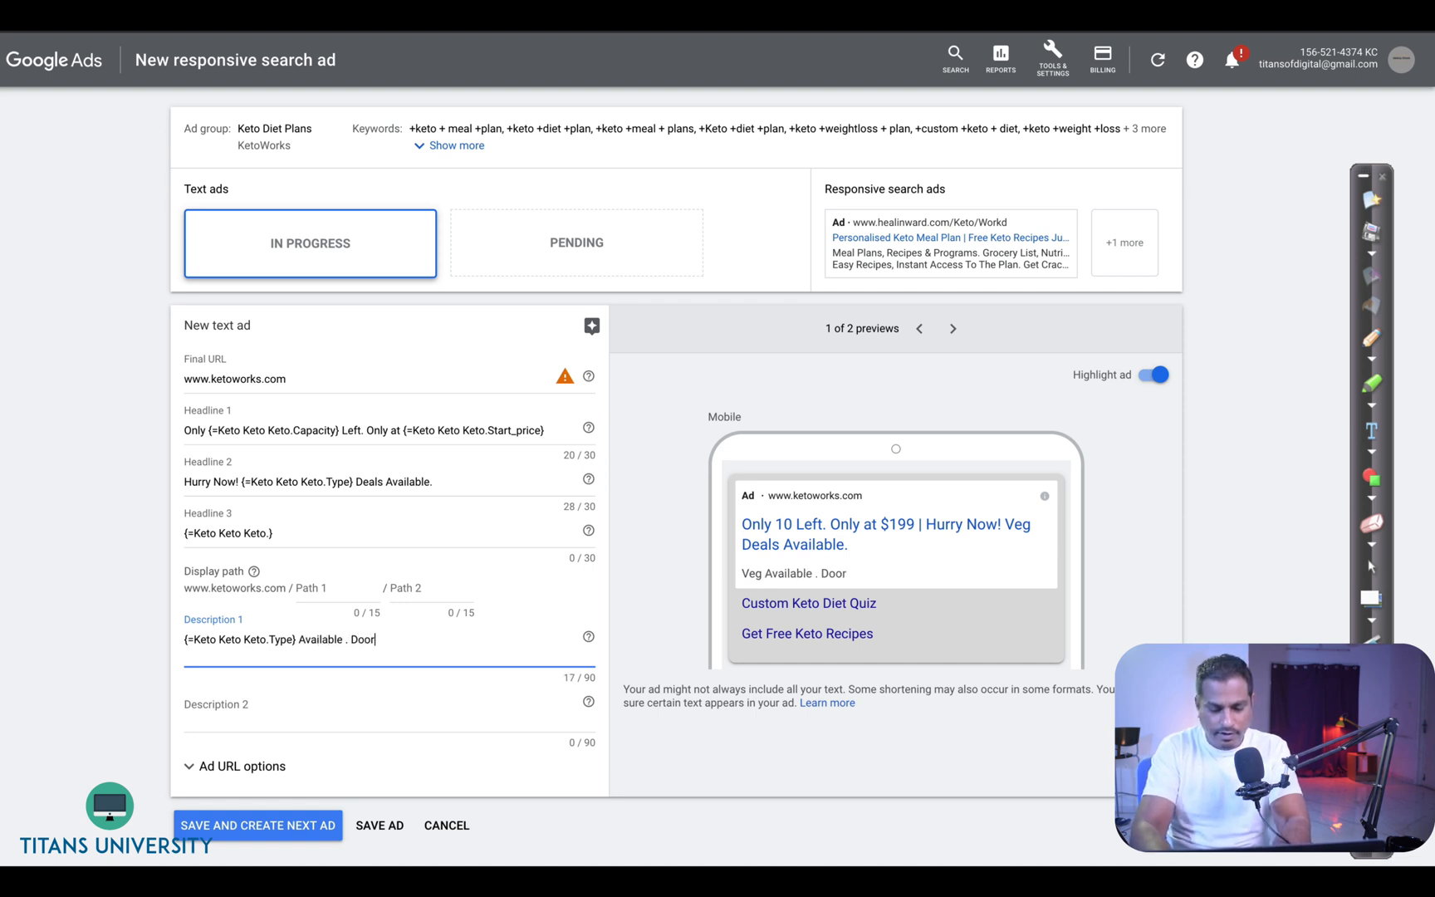
type(" Delivery")
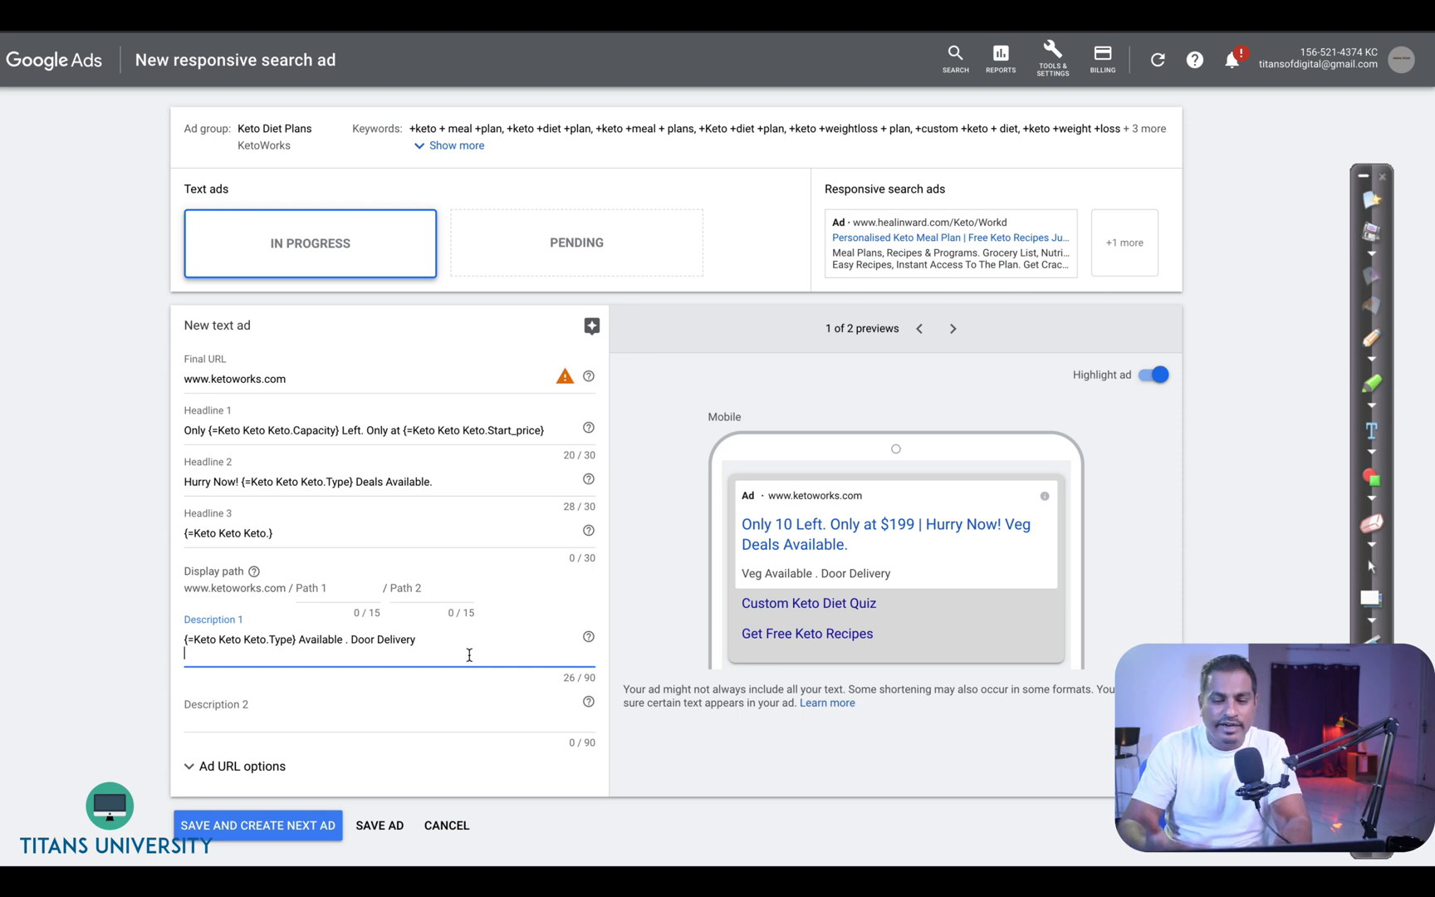
- Preview the ad in desktop and mobile views, then cancel the text ad and leave the page without saving
left_click(953, 328)
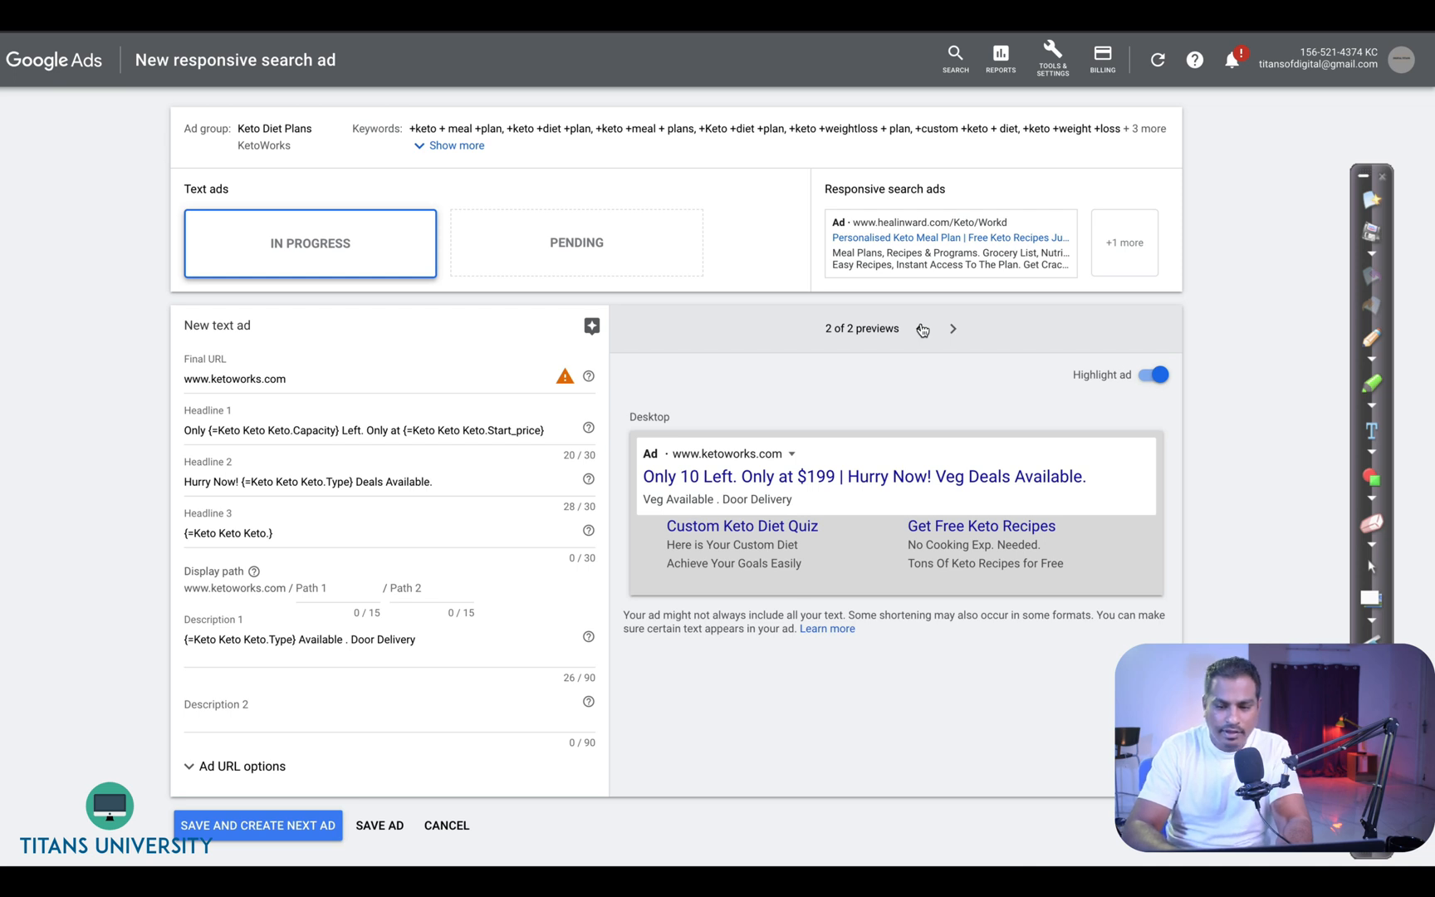
left_click(925, 330)
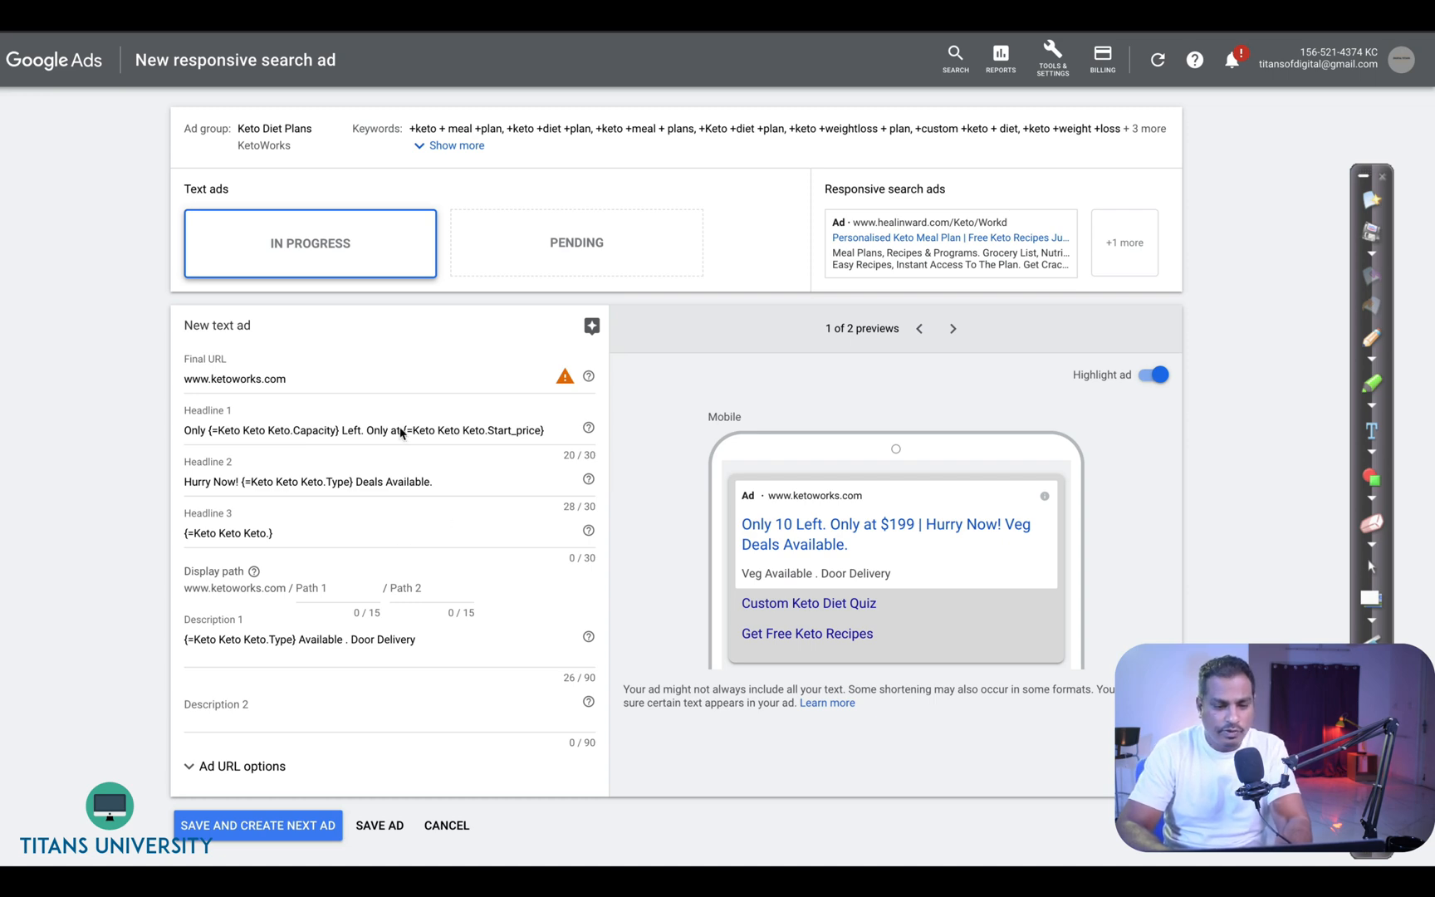
left_click(441, 826)
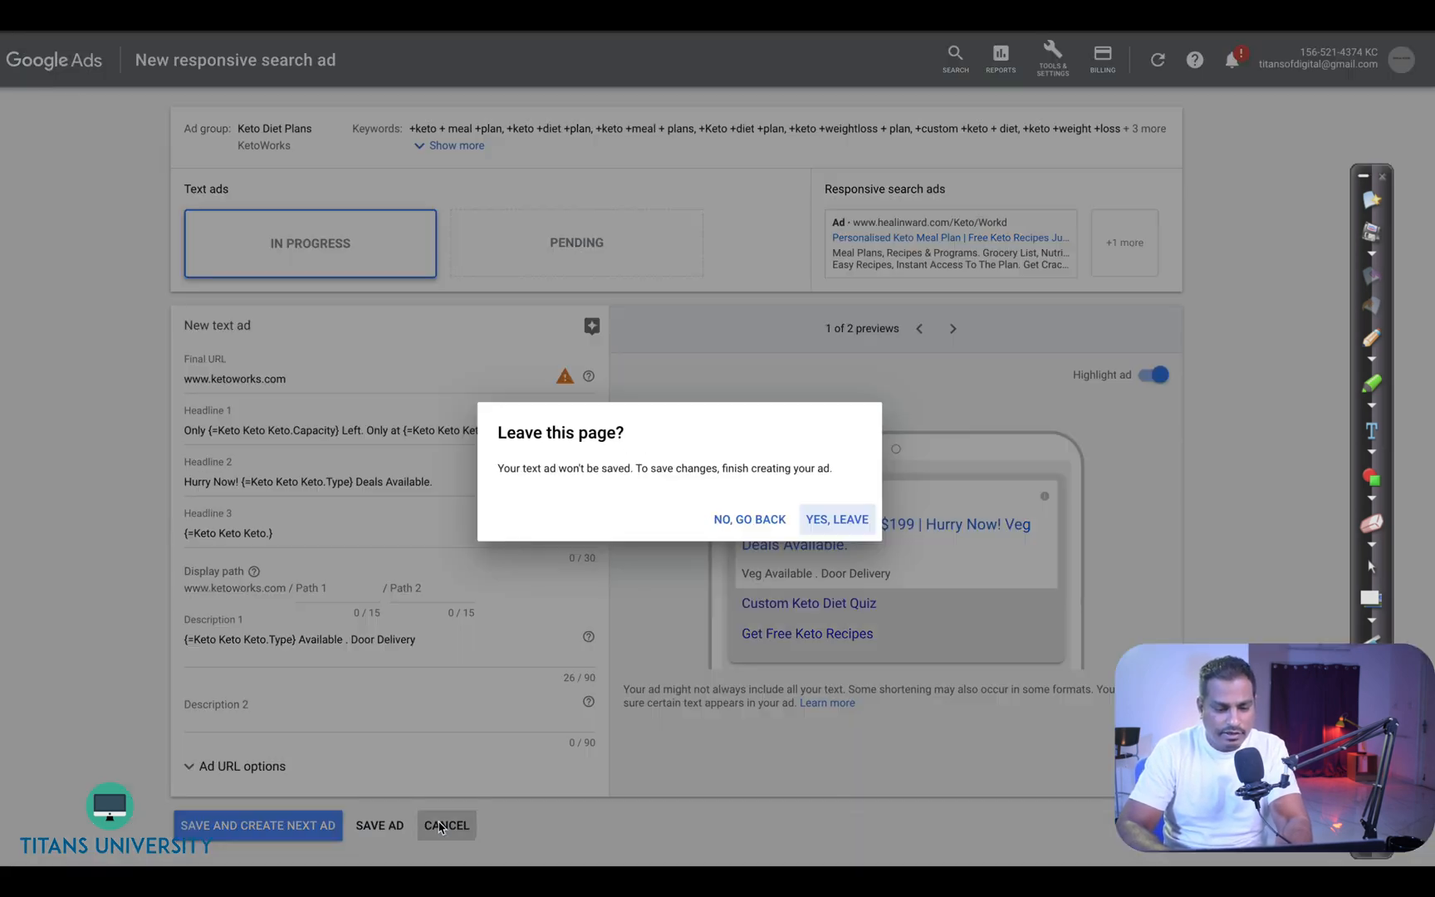
left_click(829, 518)
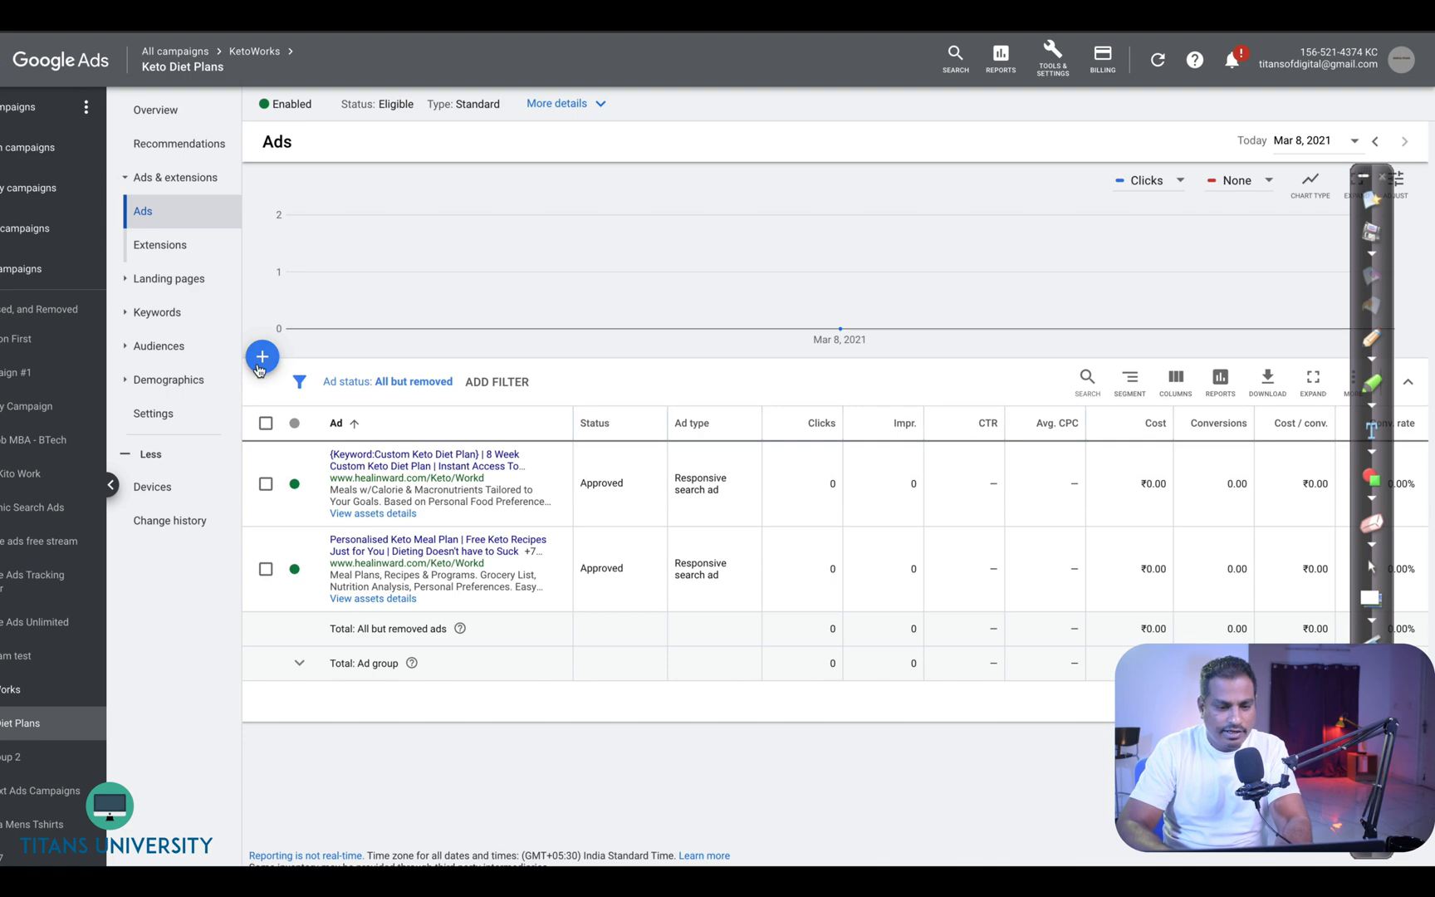
- Start a new ad in the Keto Diet Plans ad group and switch it from responsive search ad to a text ad
left_click(262, 356)
left_click(320, 420)
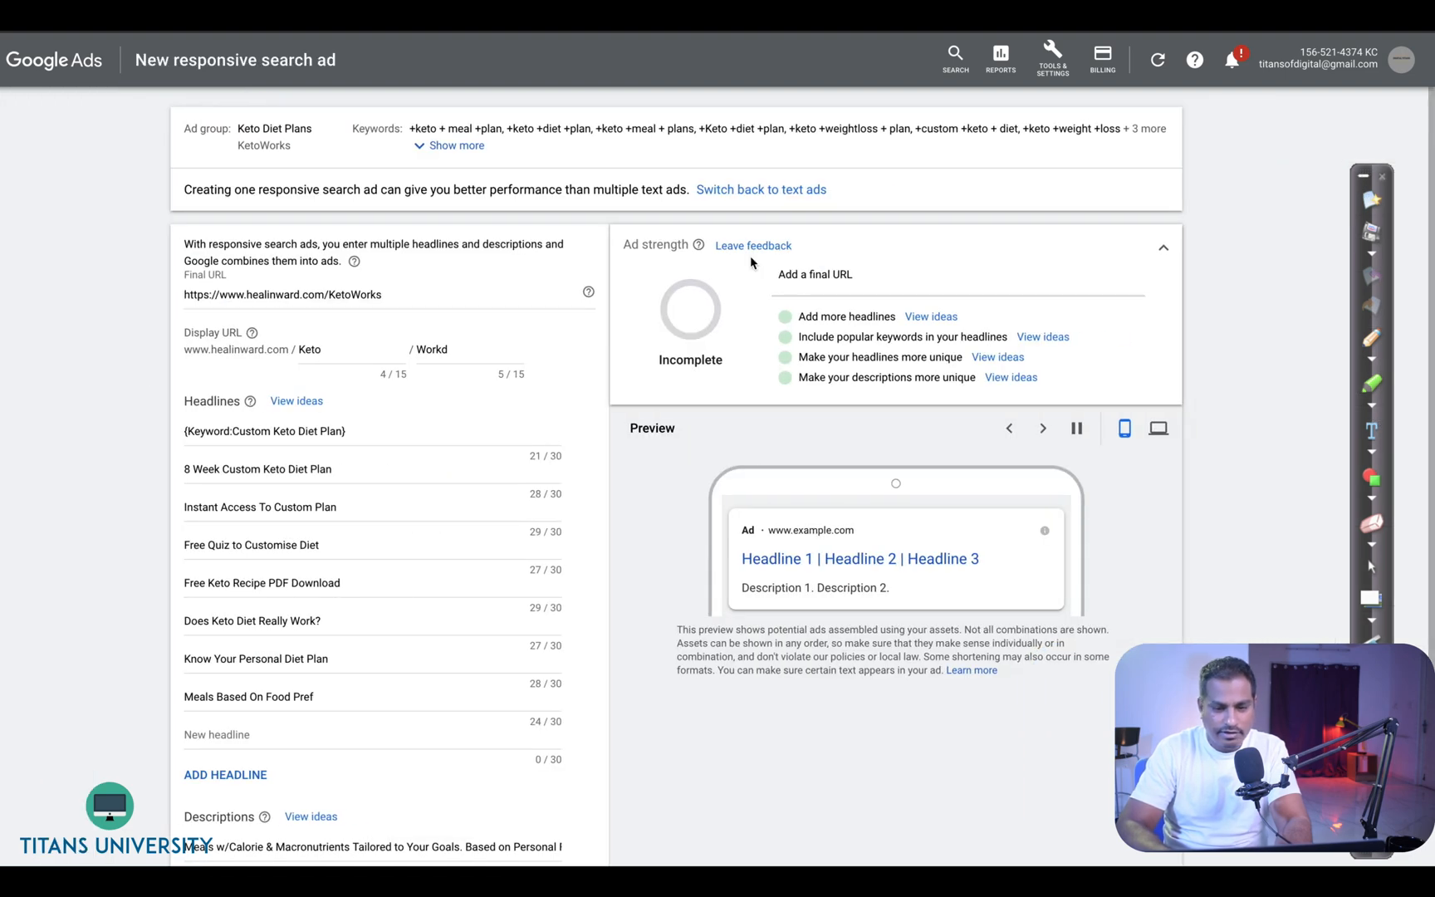
left_click(781, 197)
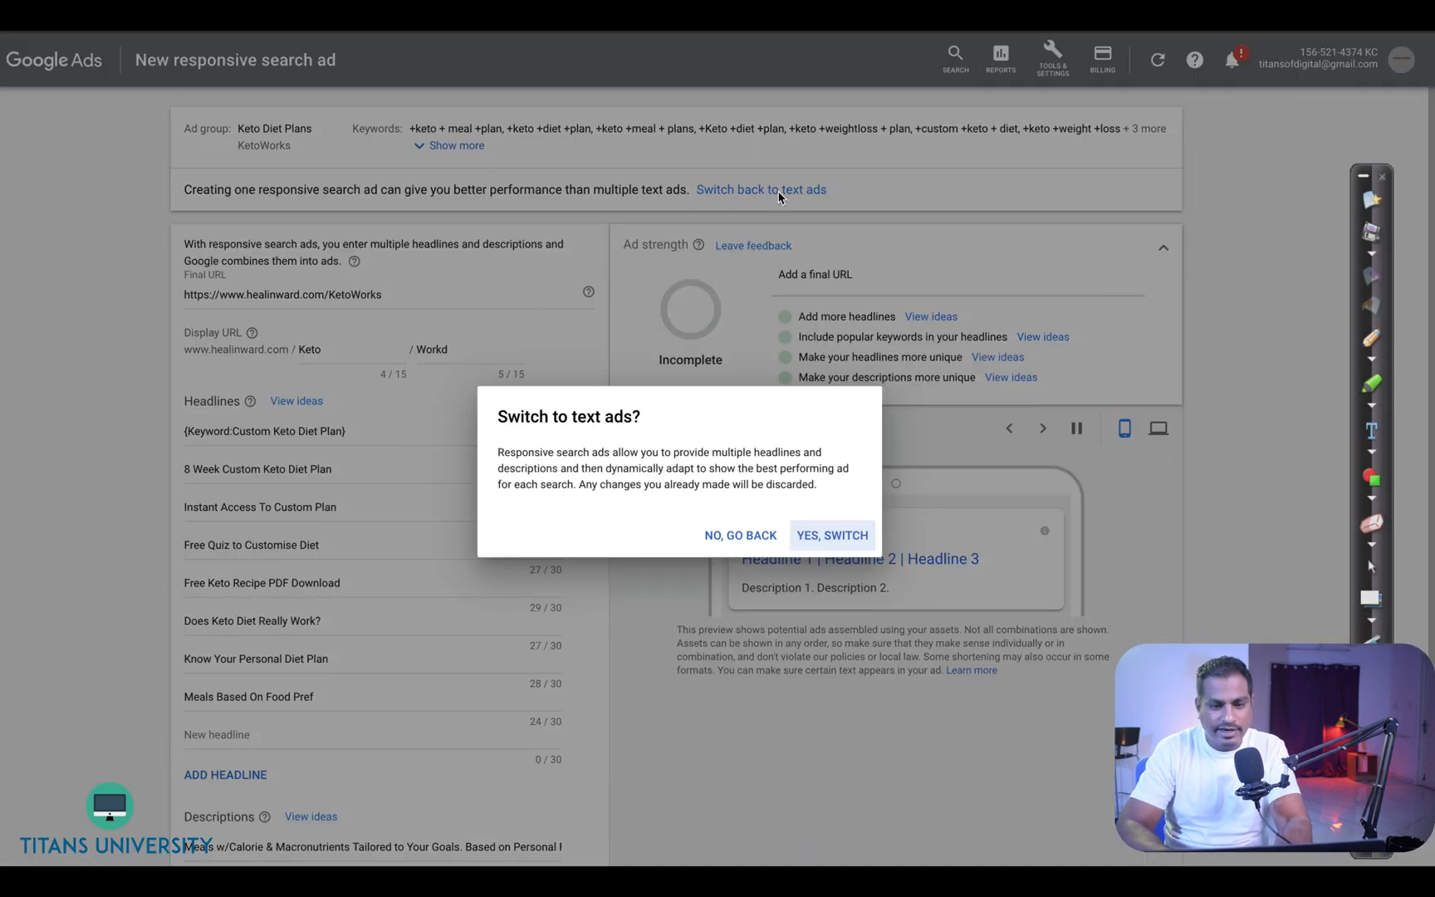
left_click(834, 536)
left_click(329, 383)
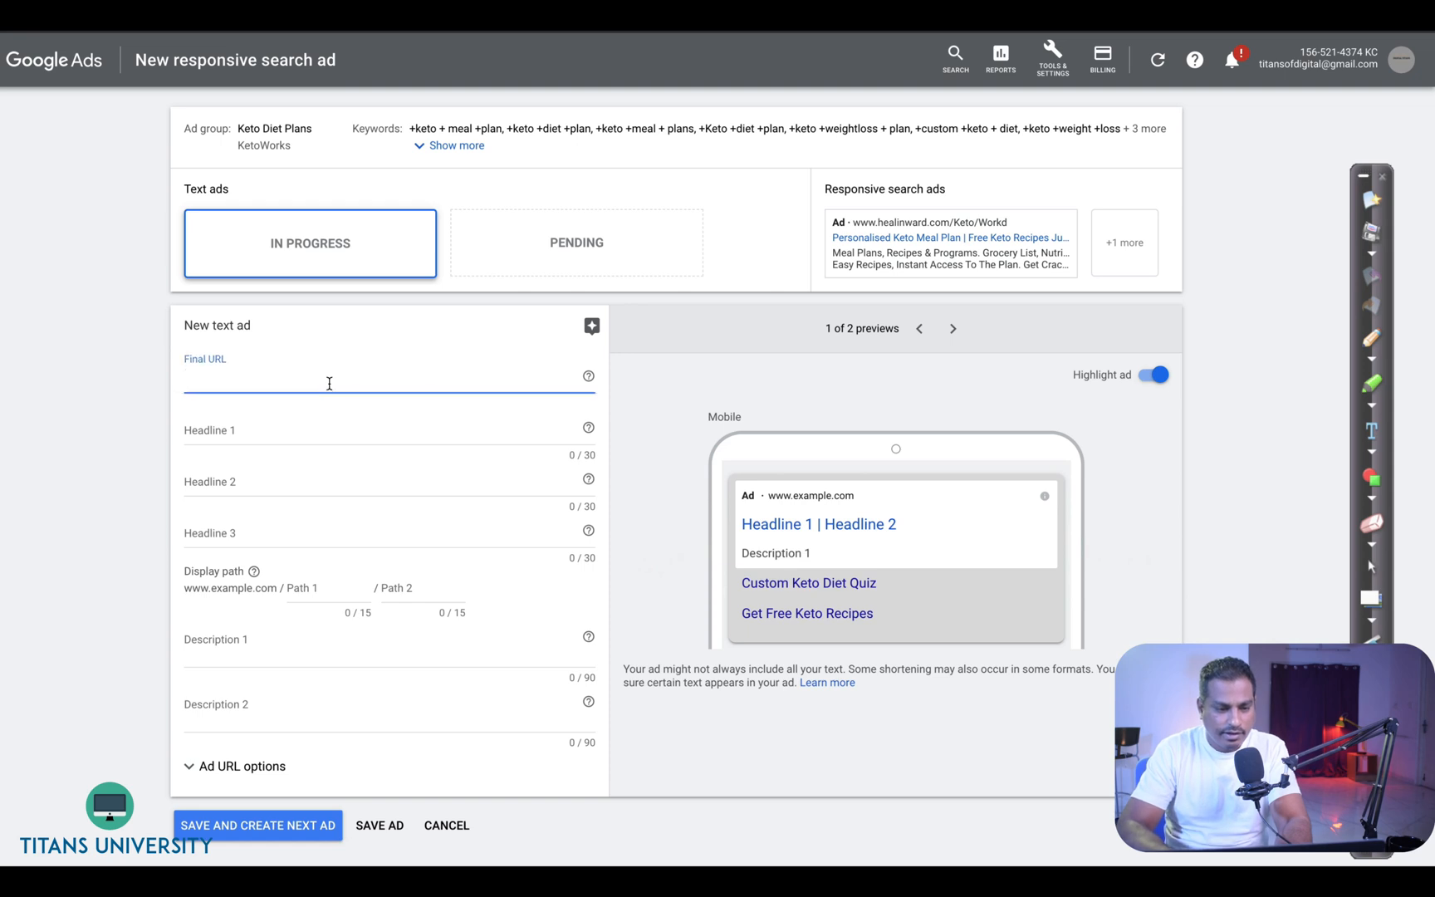
type("www.")
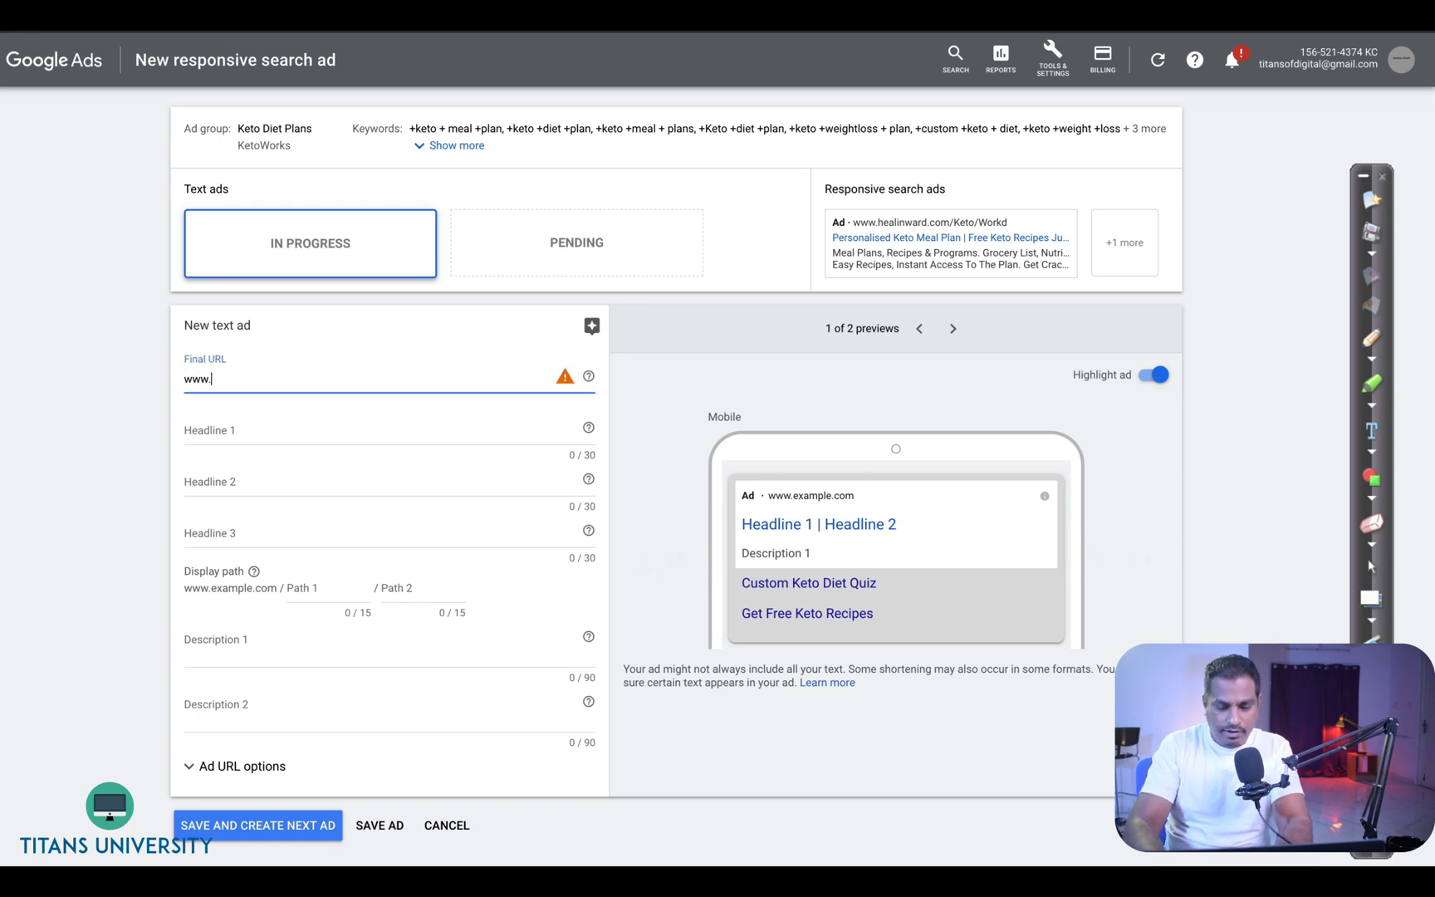
type("ketowork")
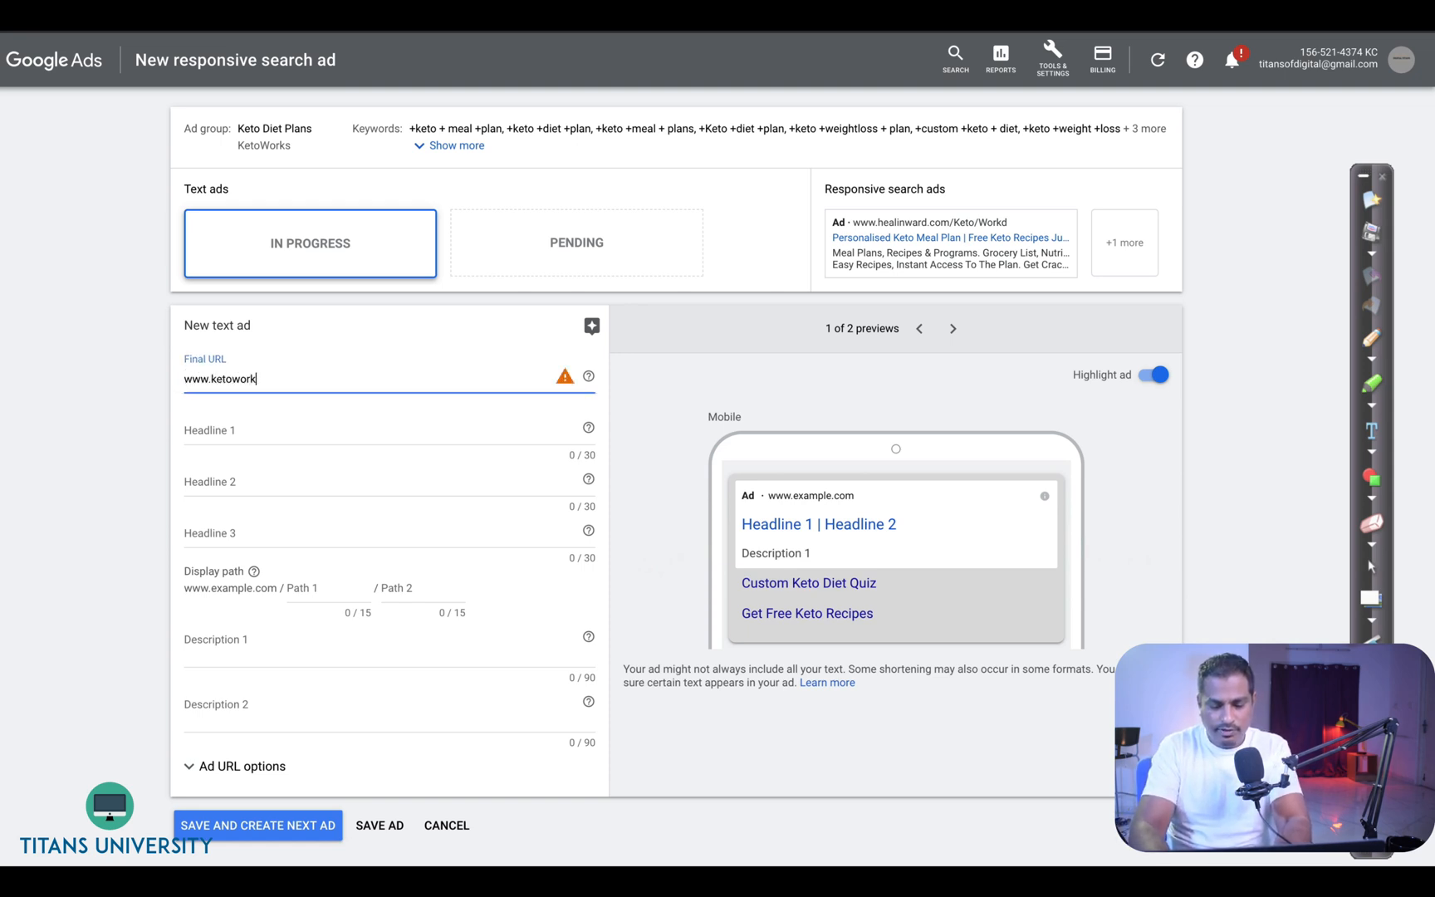
type("s.com")
key("Tab")
key("Tab")
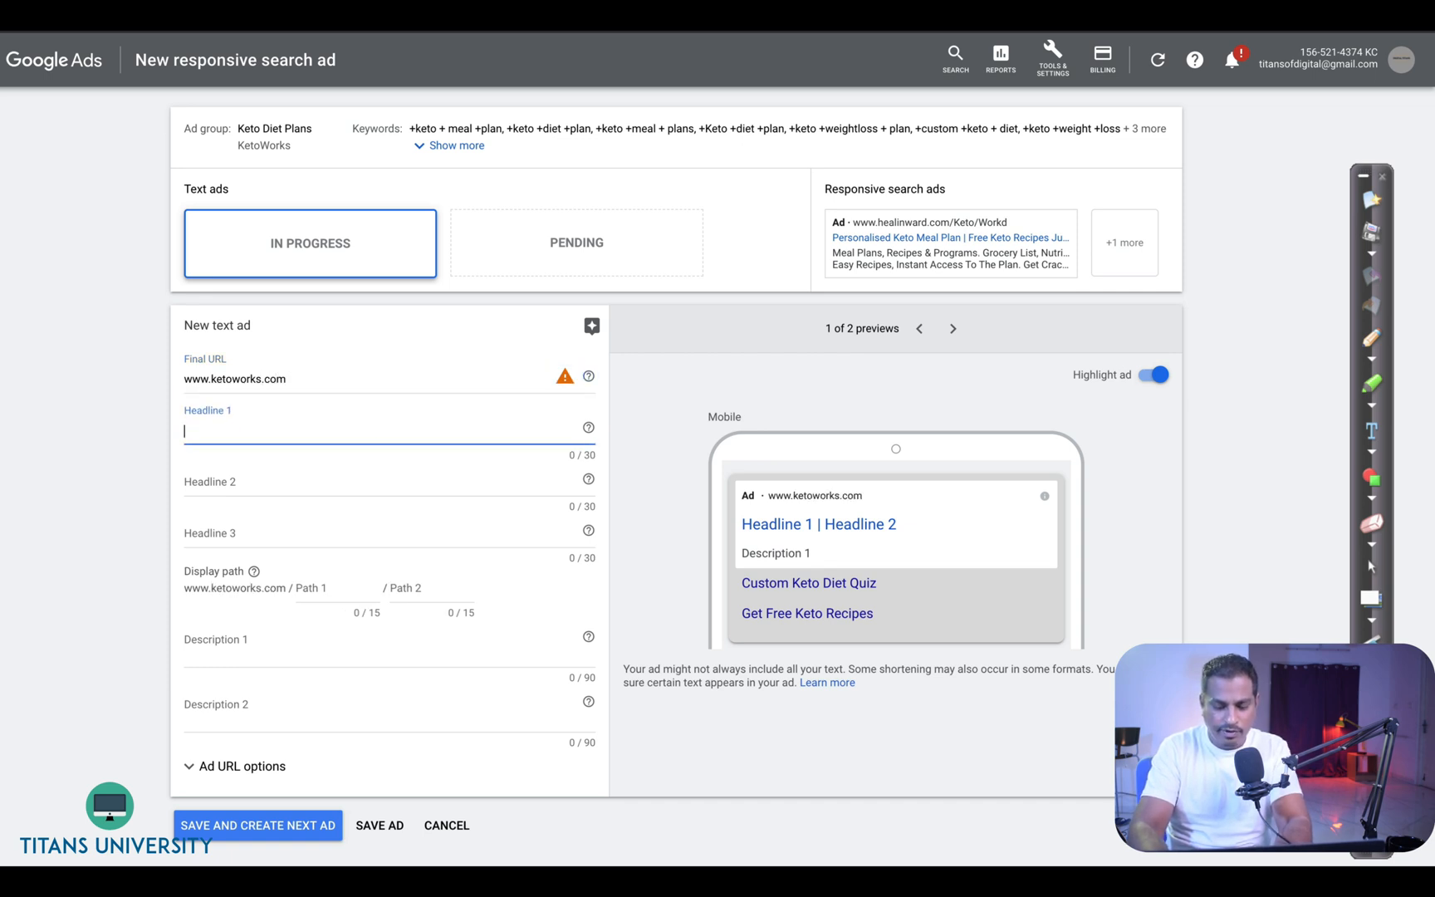
- Insert an IF function in headline 1 that shows "Install App From Playstore." when the device is mobile
type("{")
key("BackSpace")
type("{")
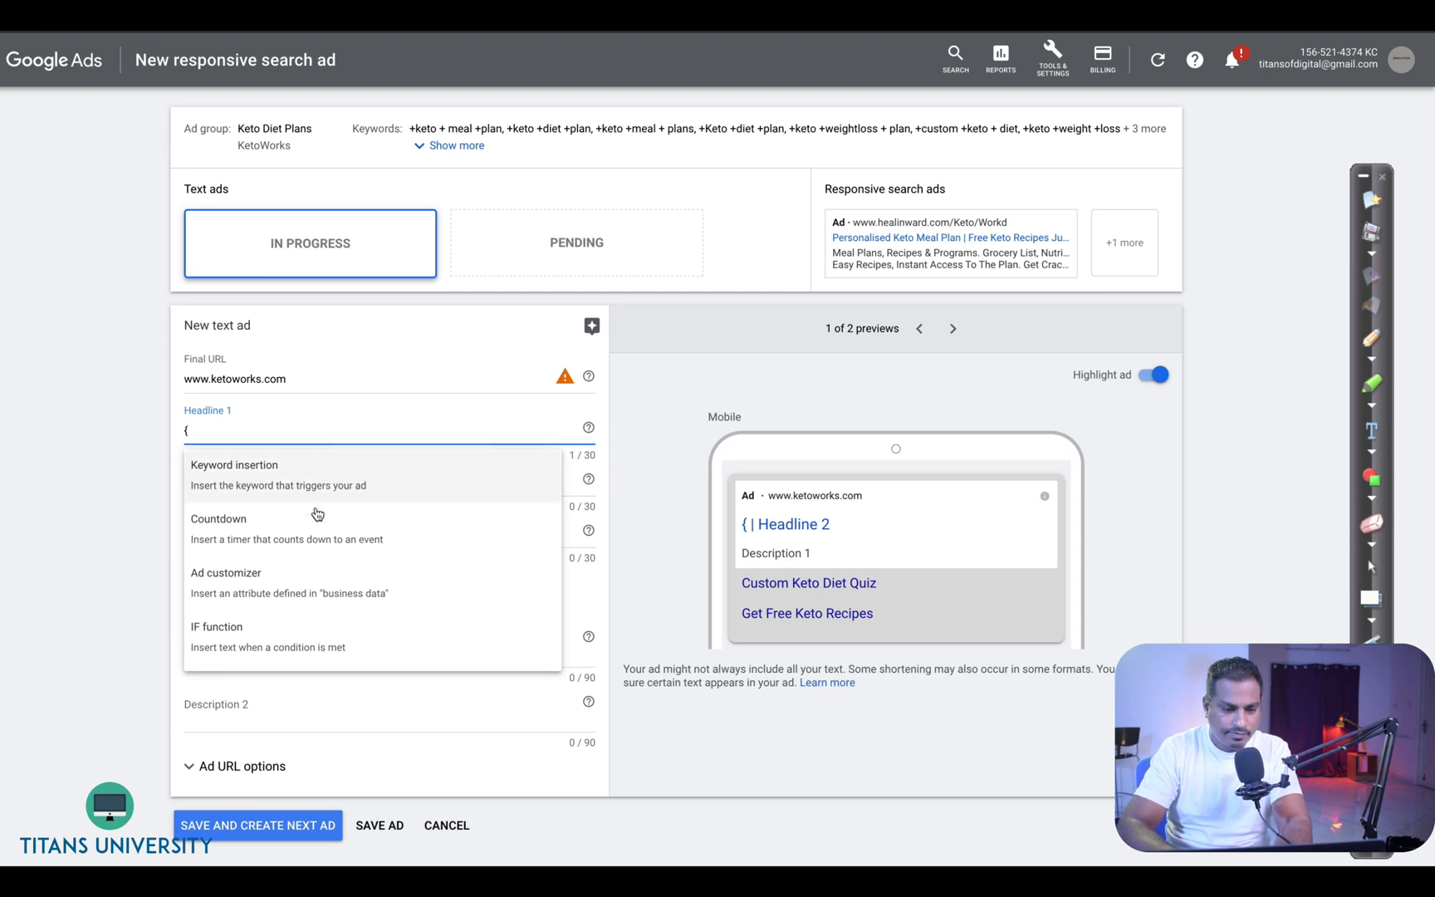
left_click(261, 636)
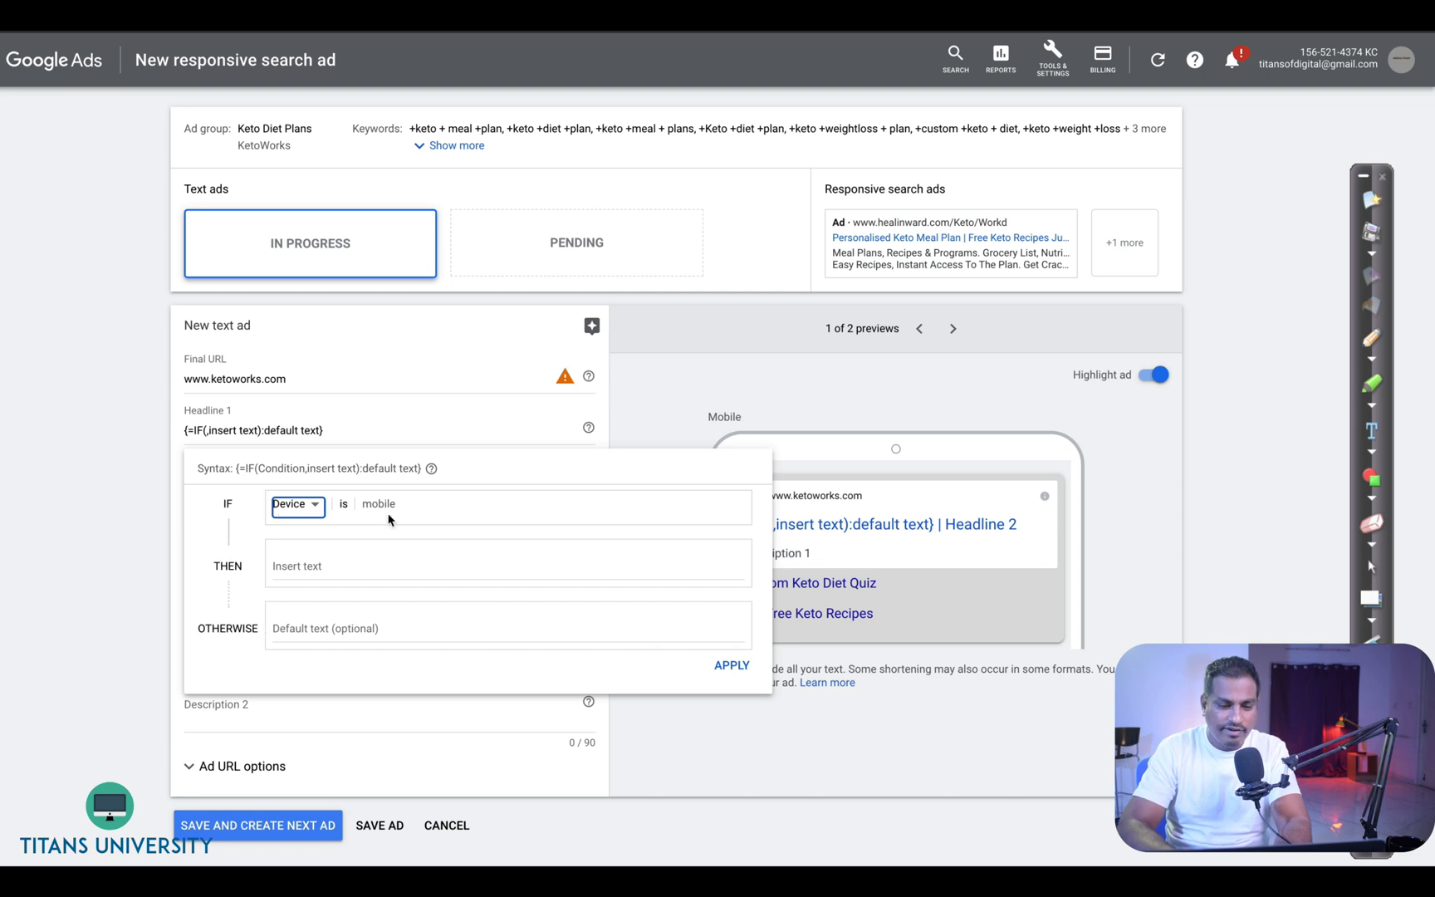
left_click(369, 558)
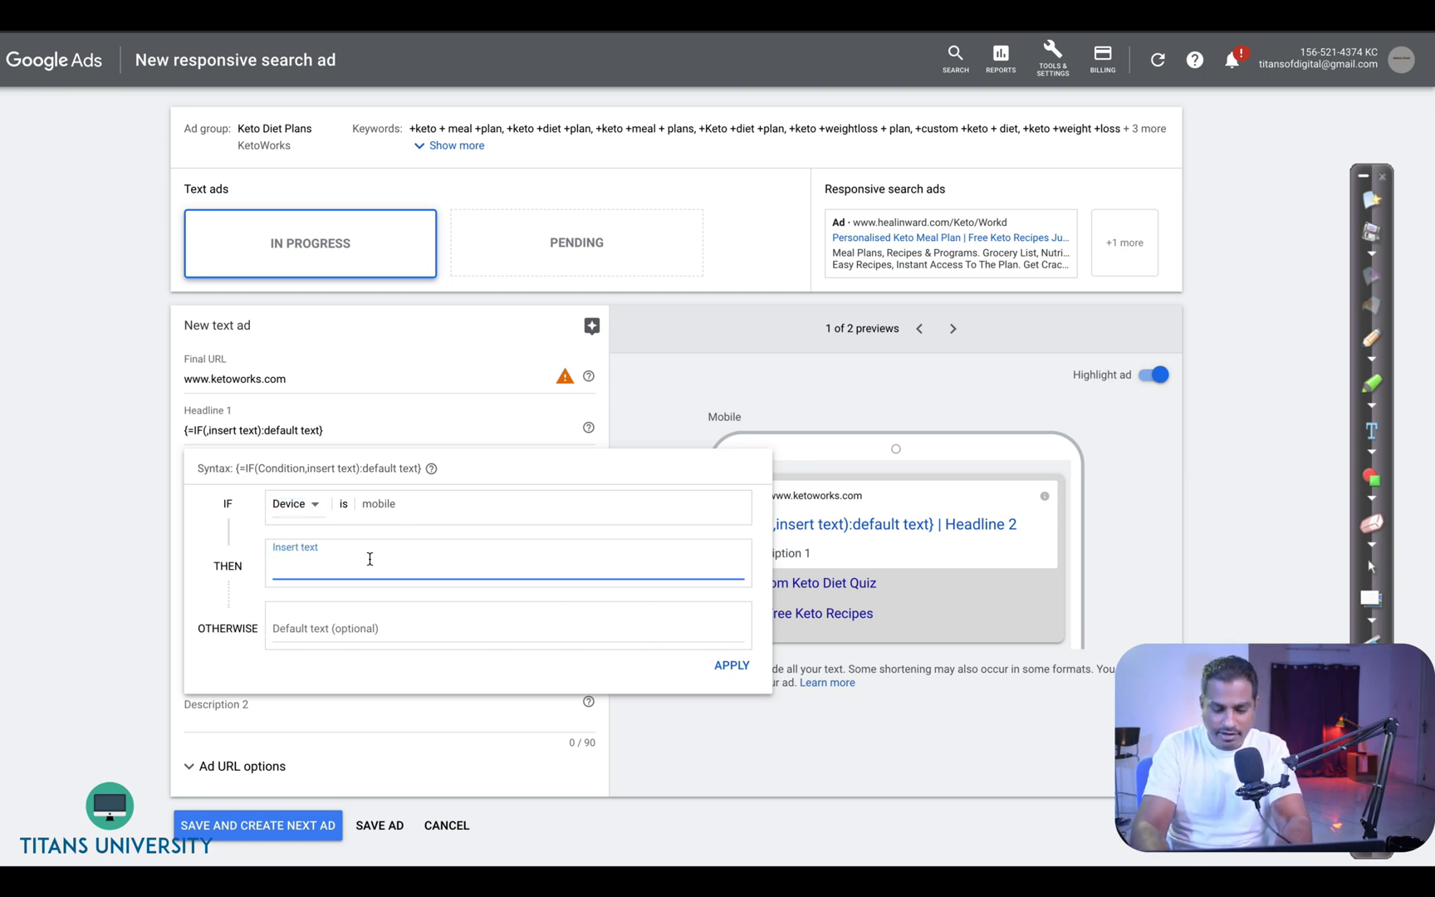
type("{")
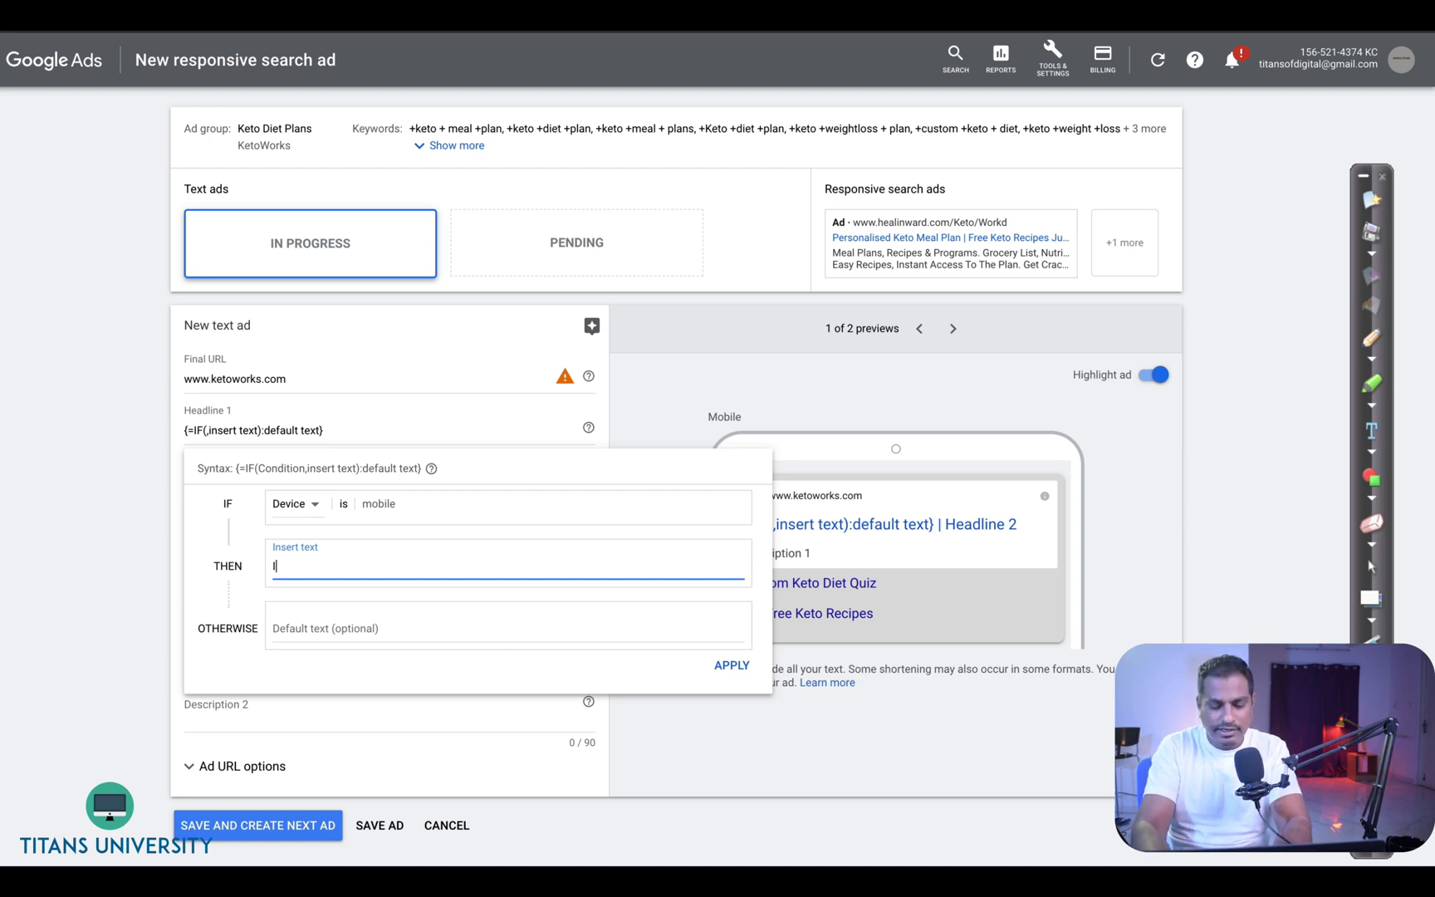
type("nstall App")
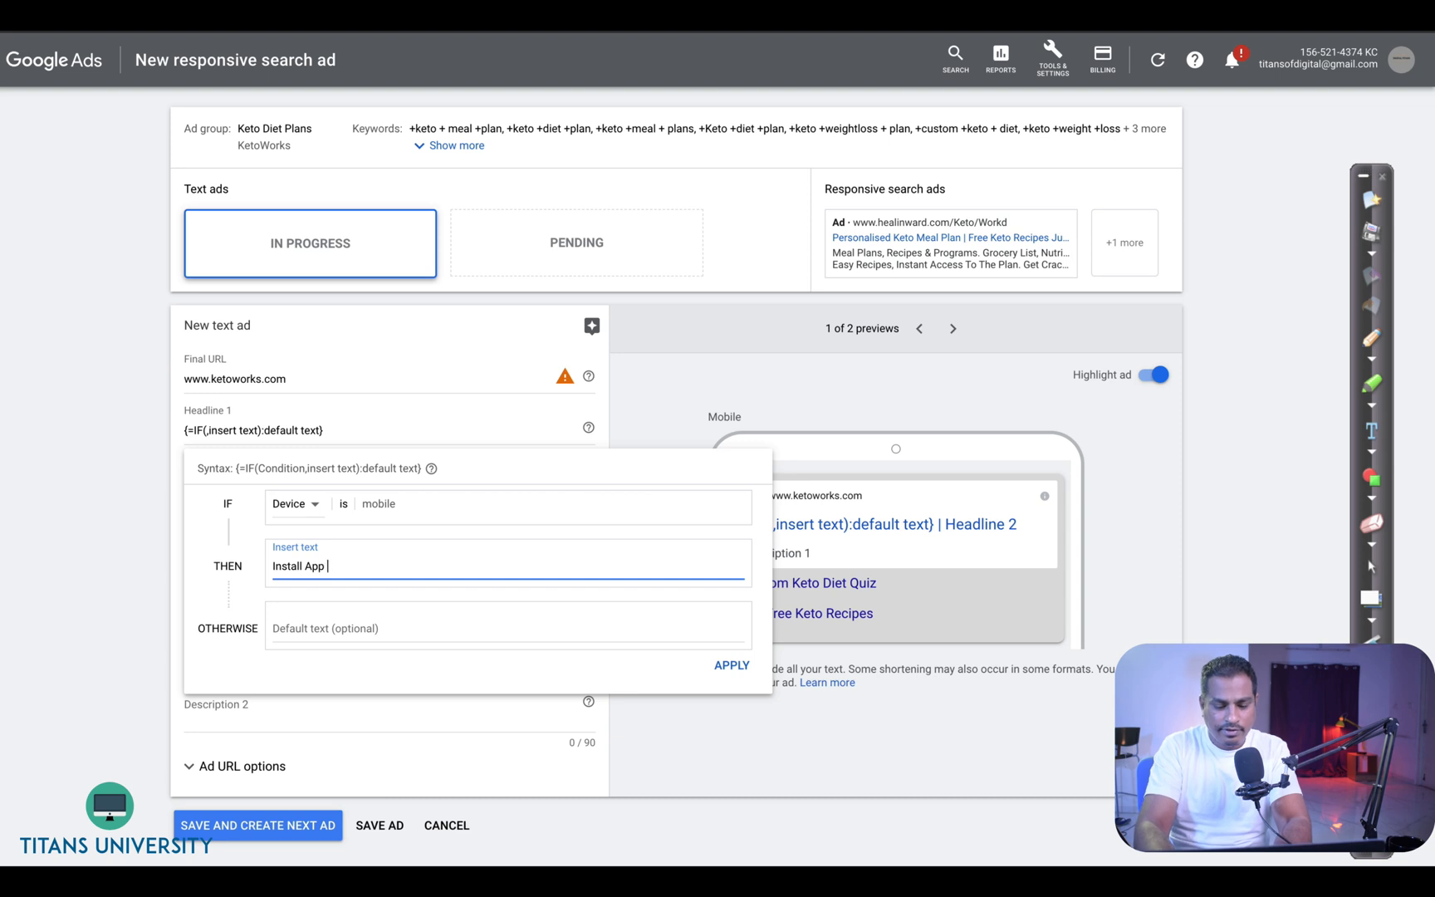
type(" From Playstore.")
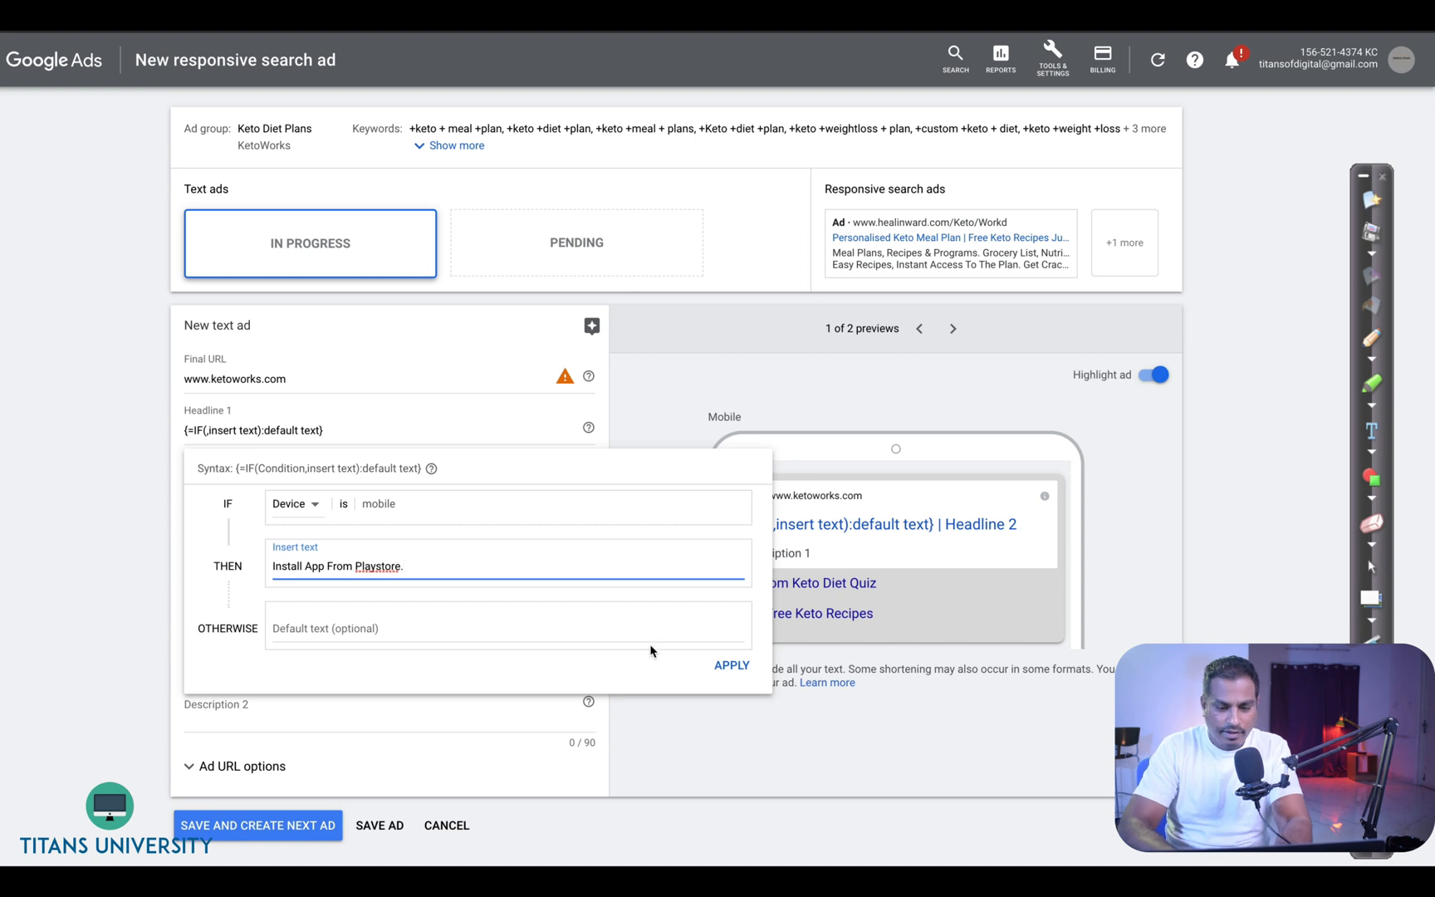
left_click(731, 666)
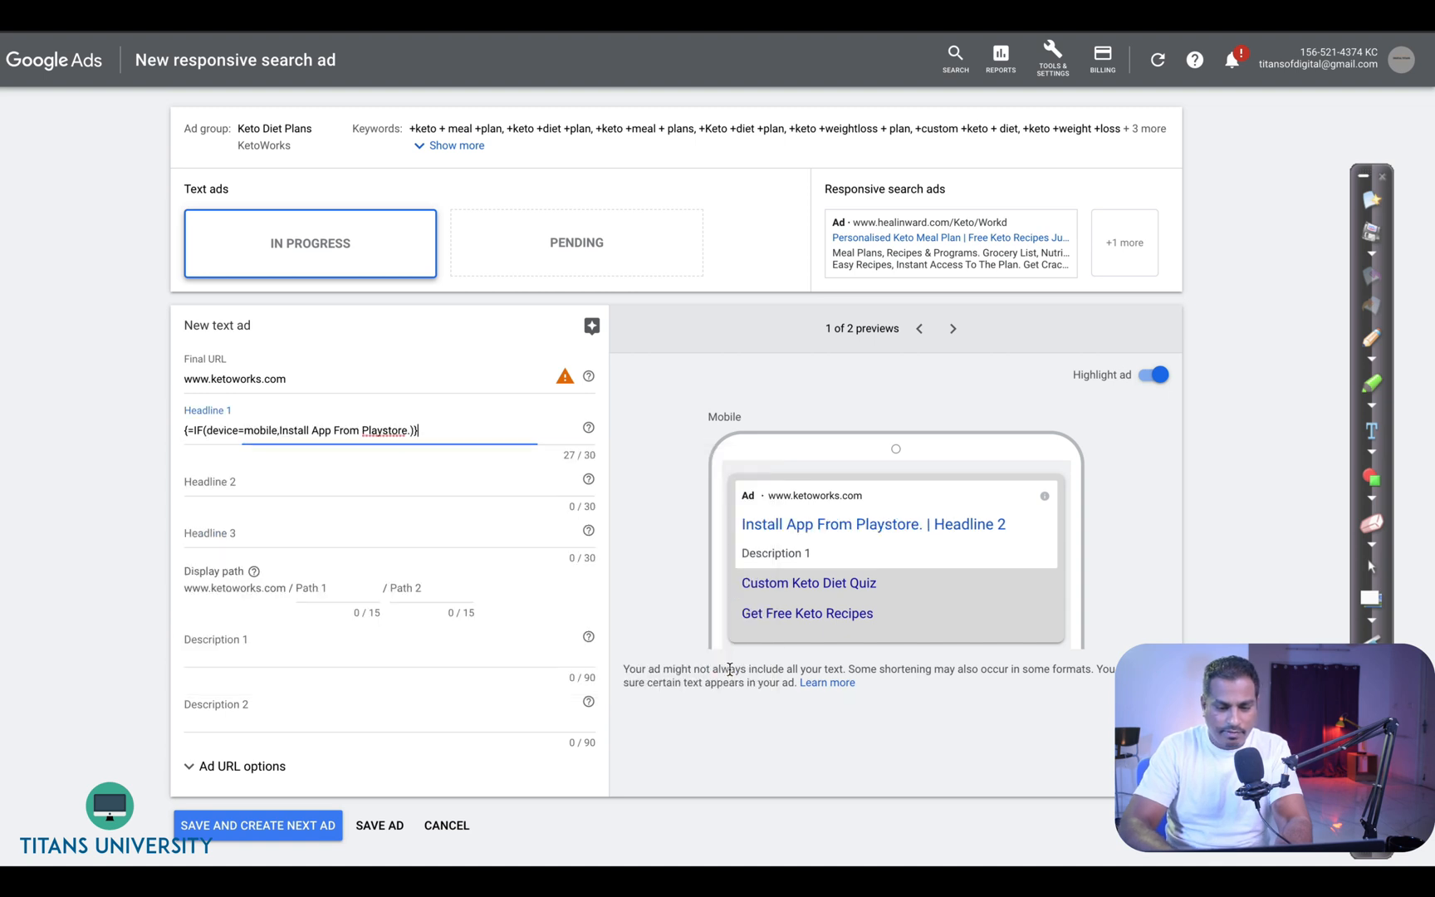
- Insert an IF function in headline 2 with the condition that the audience is one of All visitors (Google Ads)
left_click(416, 477)
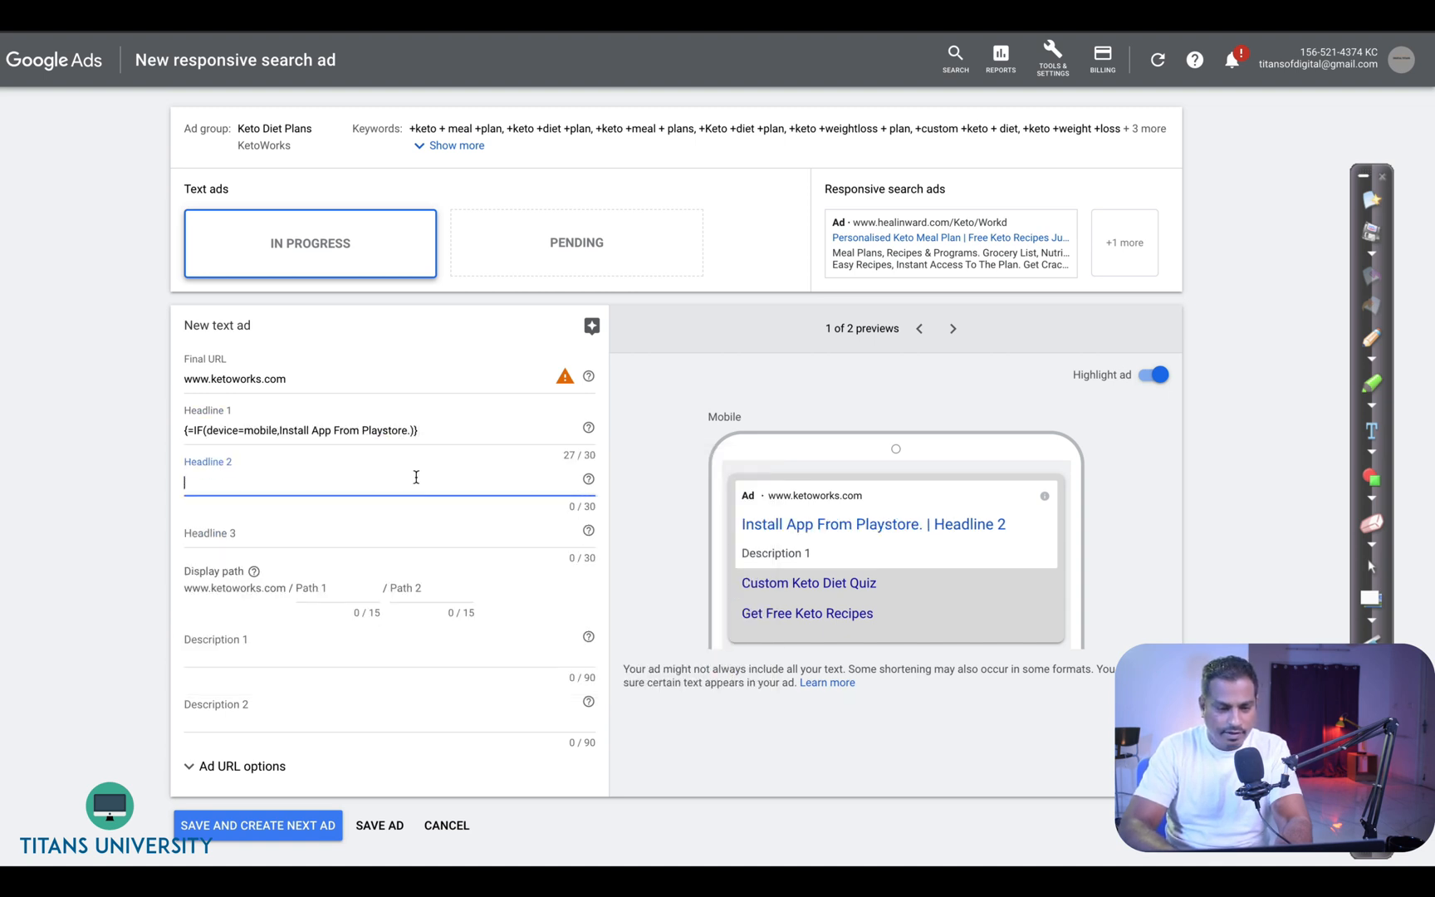
type("{")
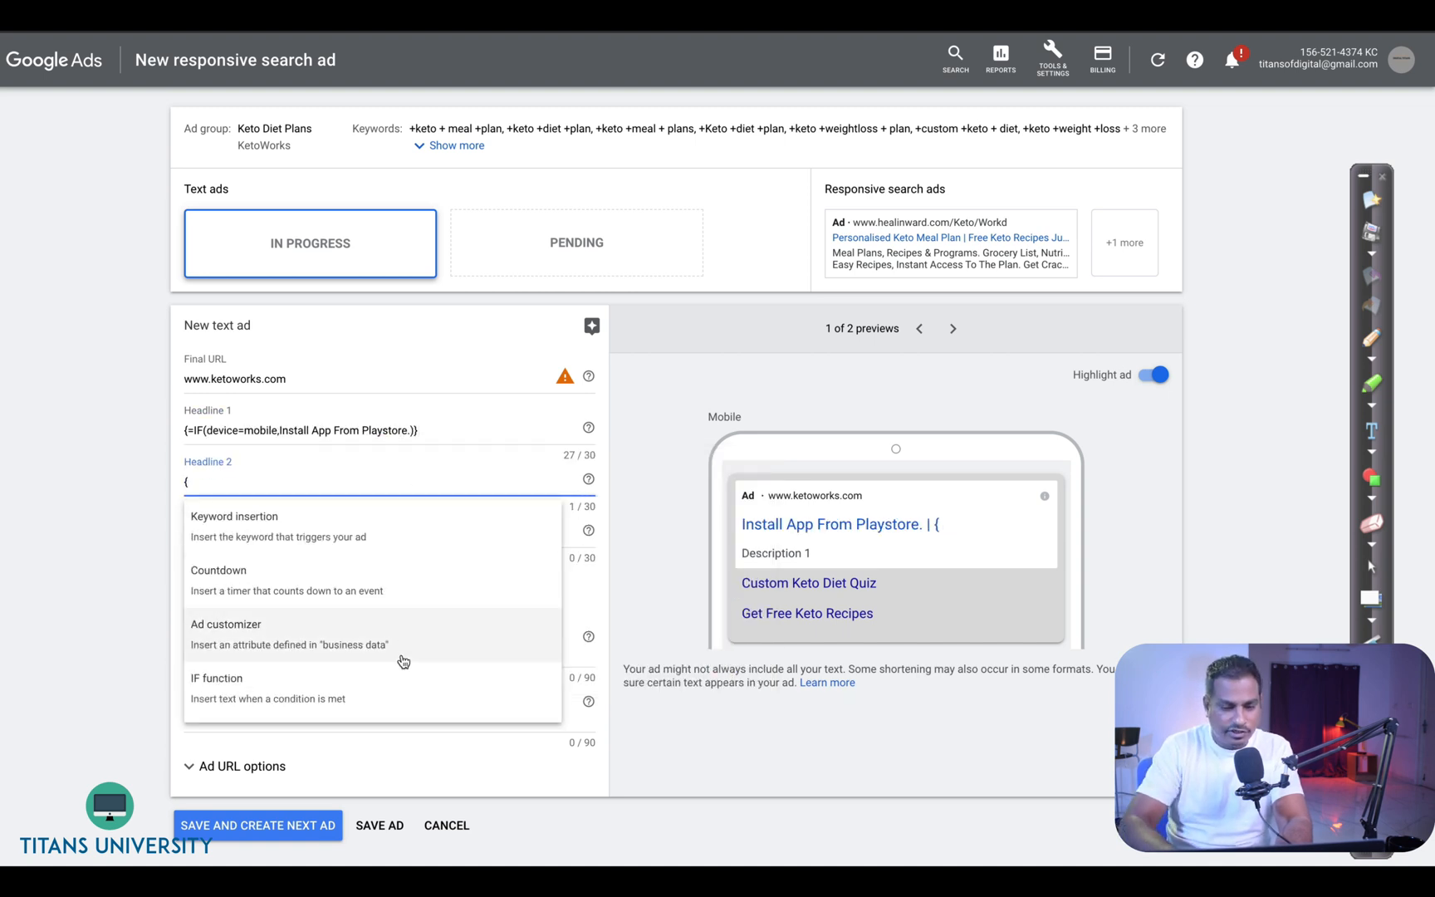
left_click(400, 669)
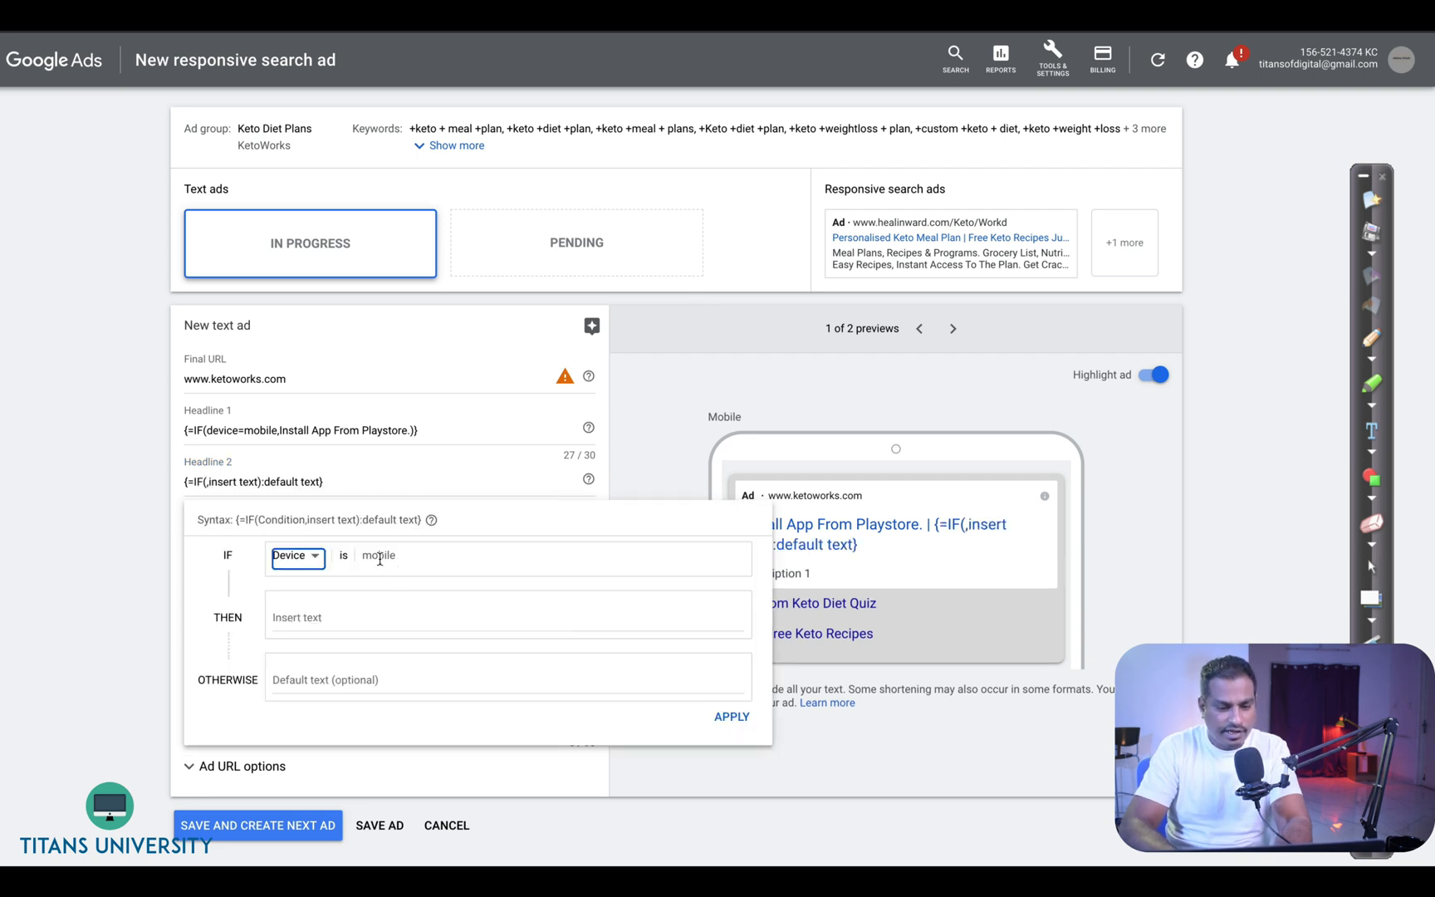
left_click(335, 615)
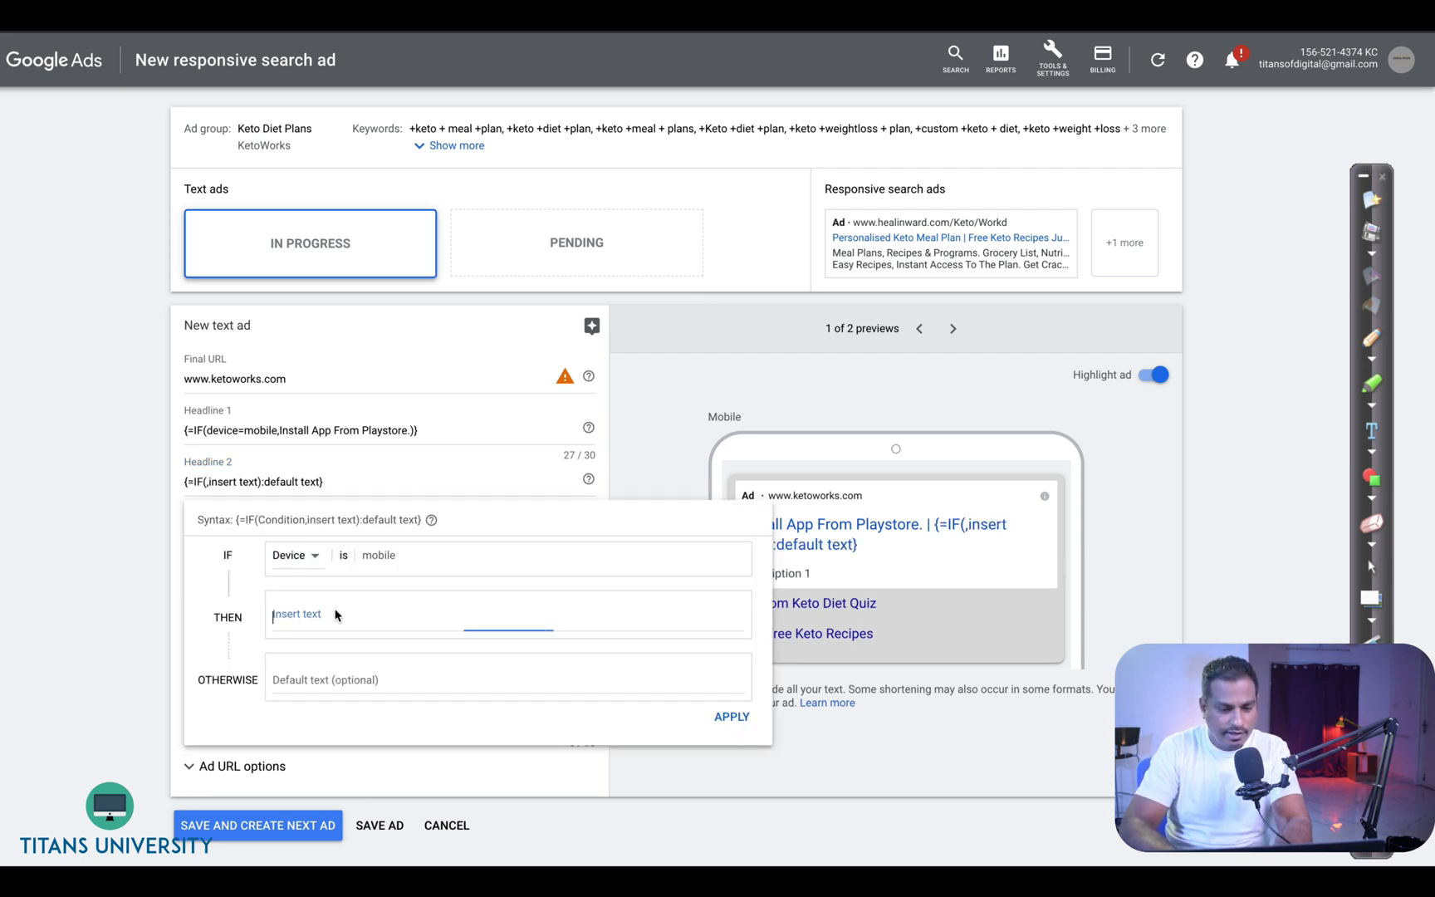
left_click(314, 560)
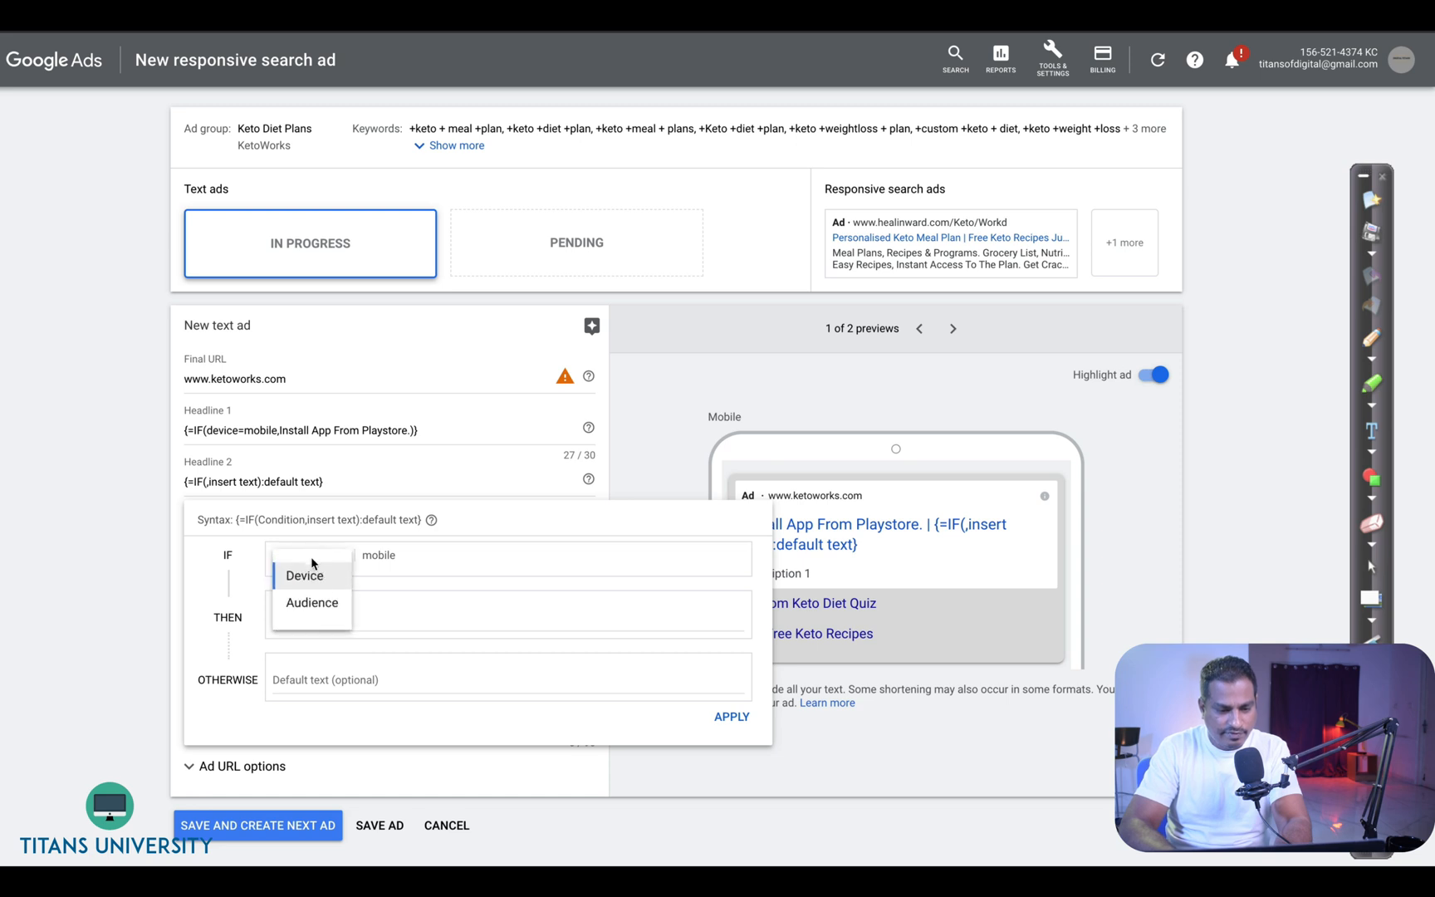
left_click(311, 600)
left_click(452, 559)
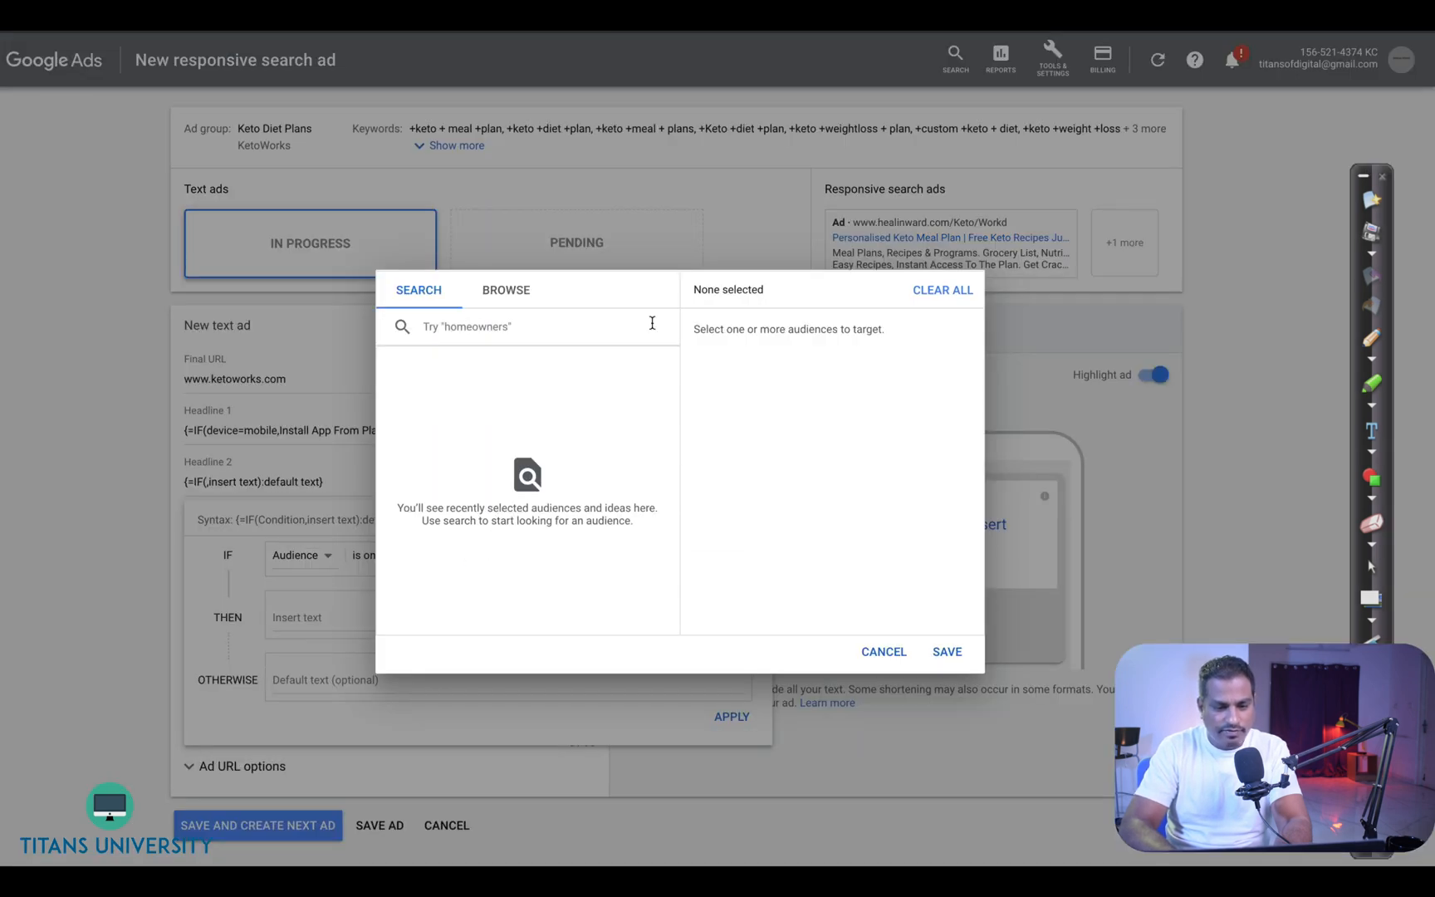
left_click(492, 292)
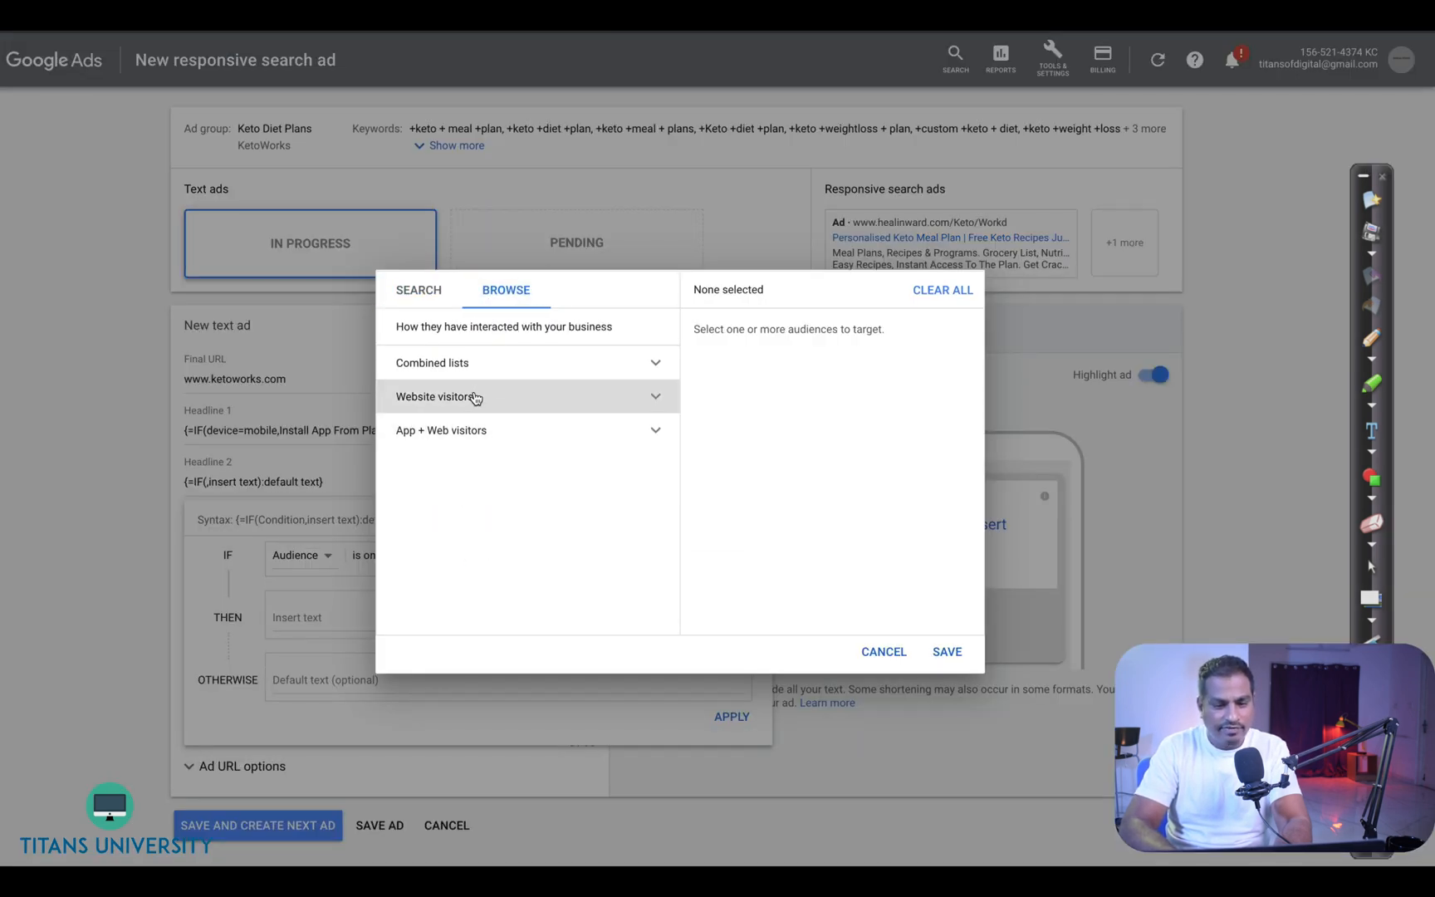
left_click(476, 395)
left_click(488, 436)
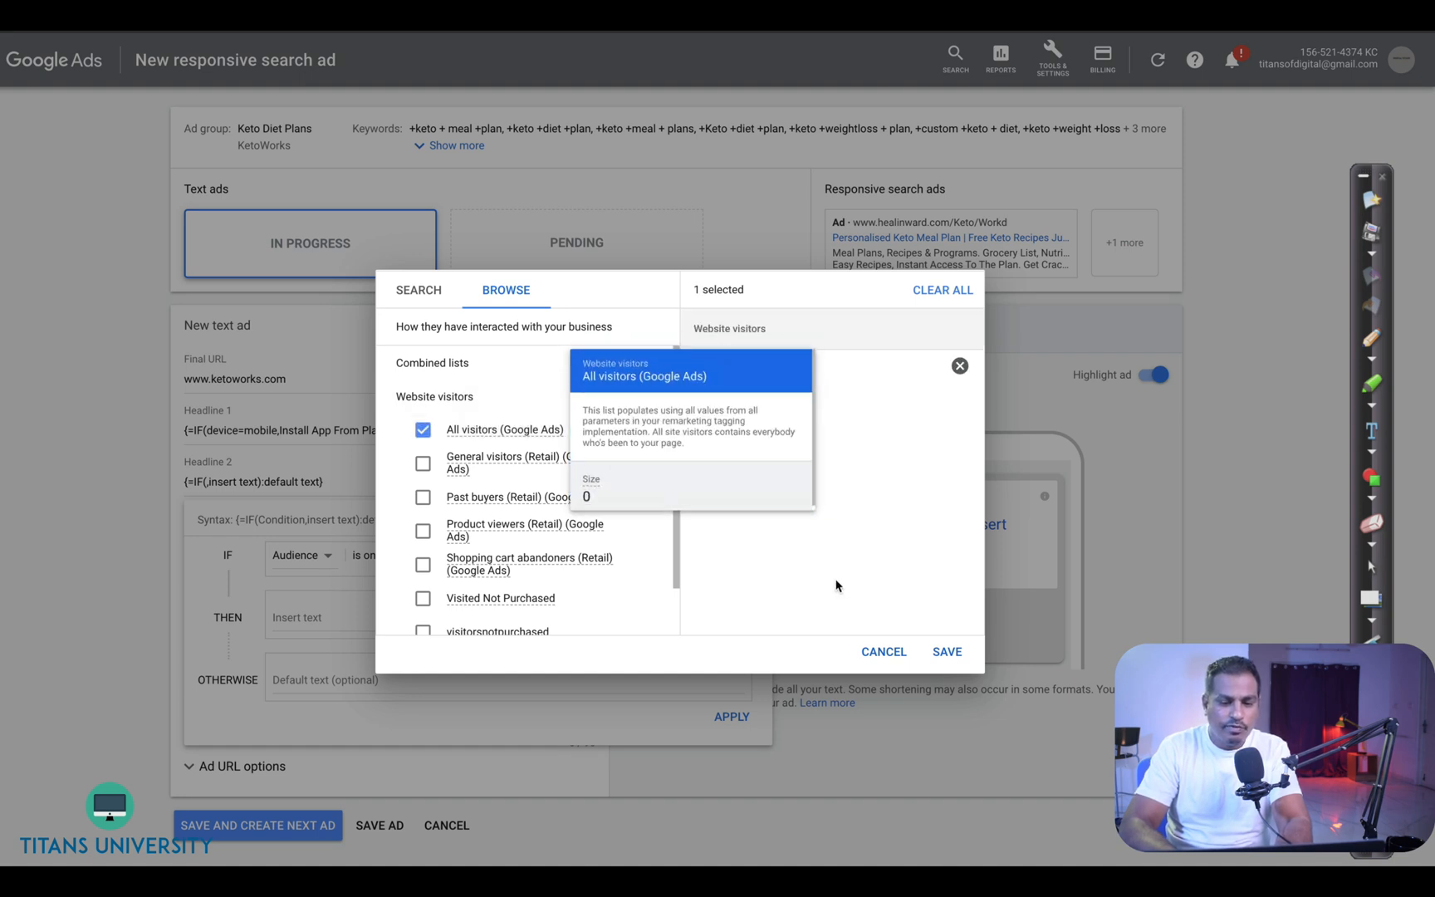
left_click(947, 651)
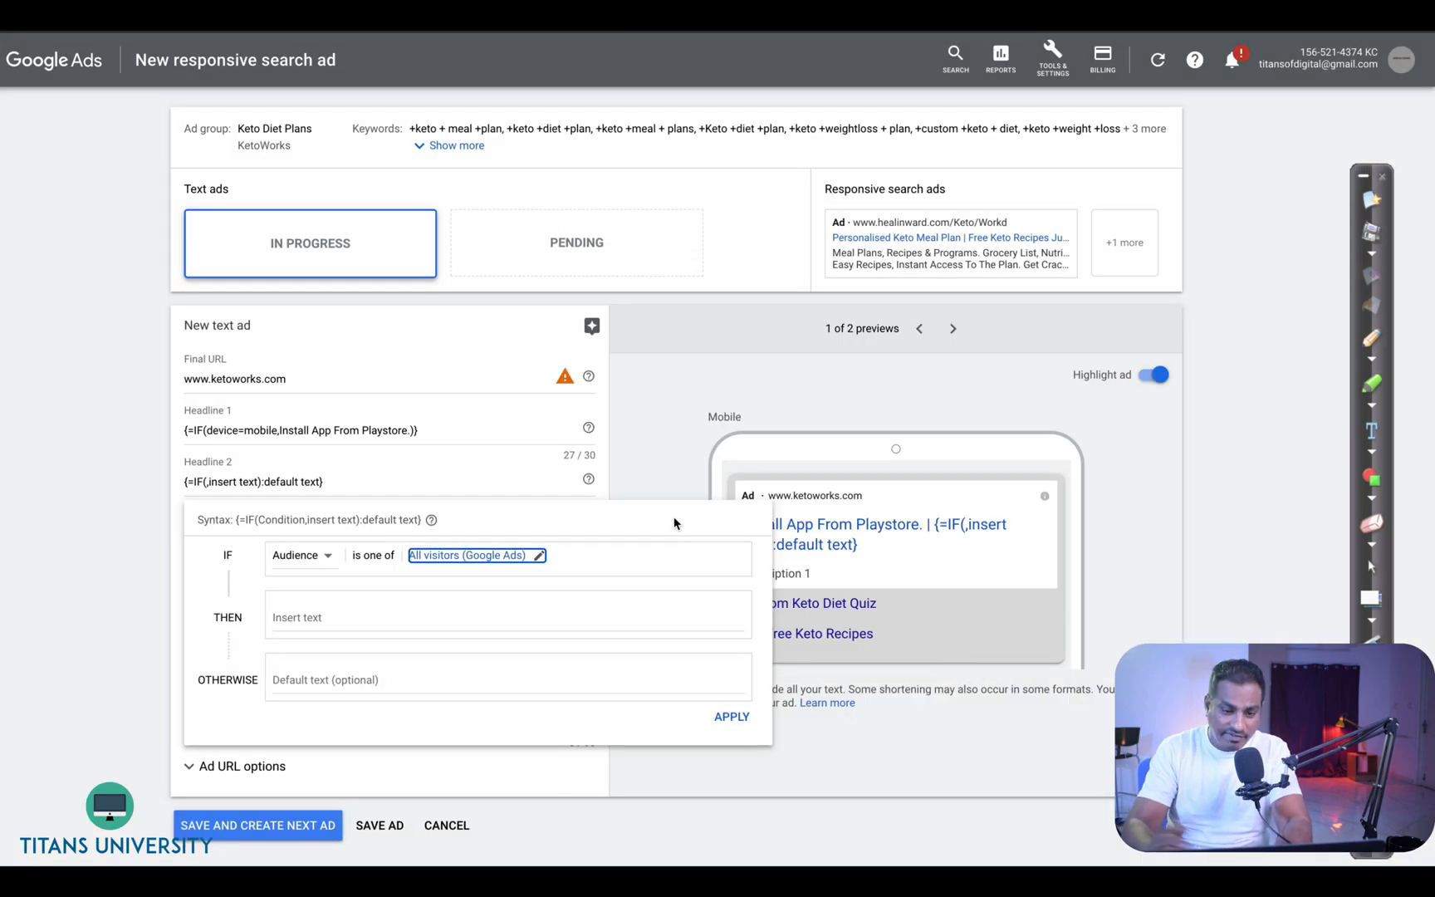
- Set the IF function's text to "Why haven't You Considered us yet?" and apply it to headline 2
left_click(430, 613)
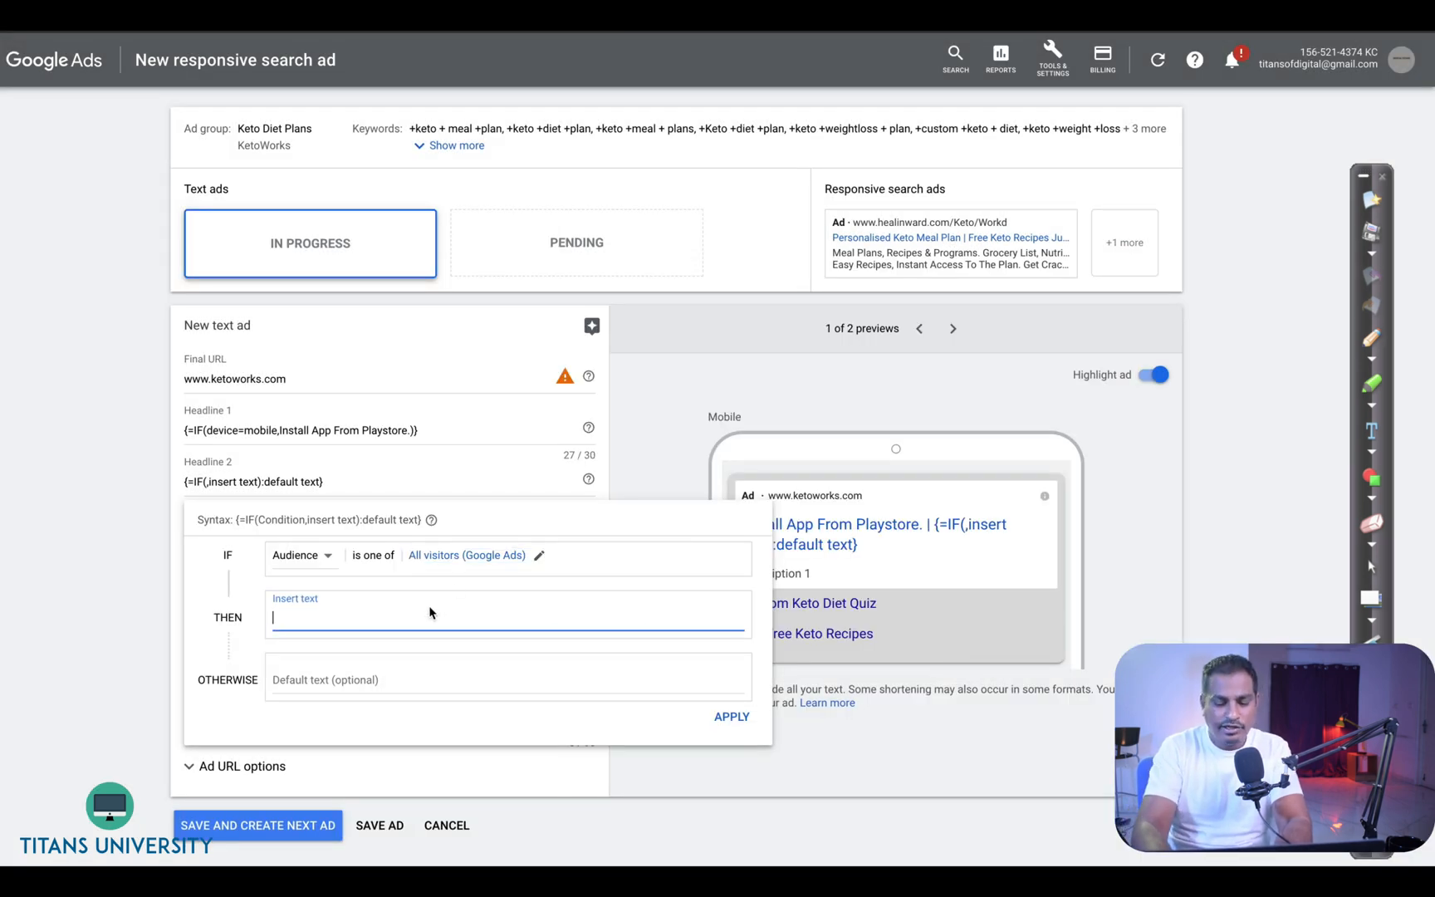
type("Why haven")
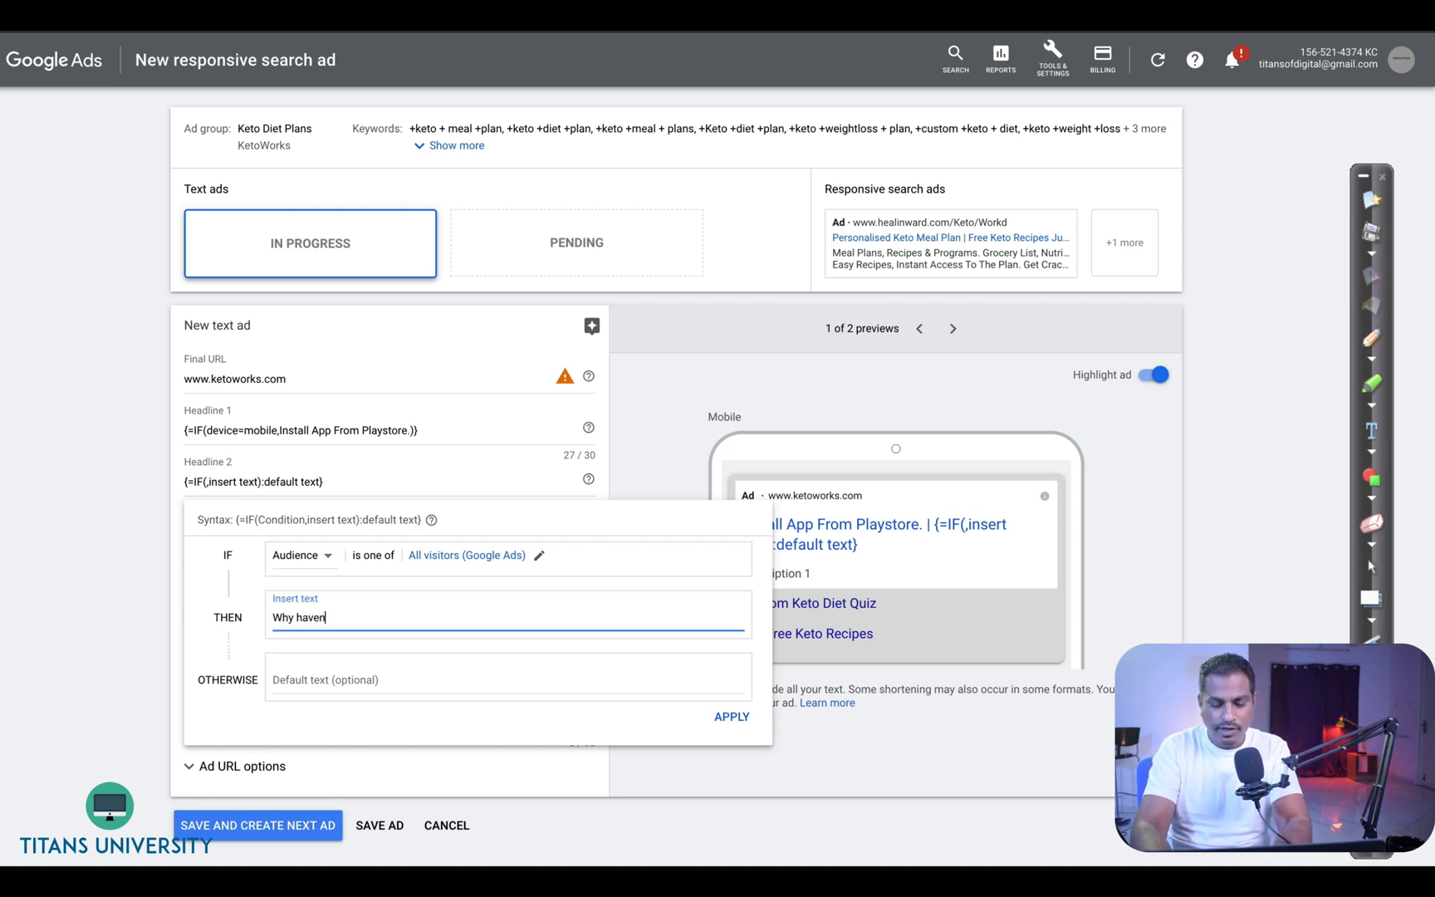
type("'t You ")
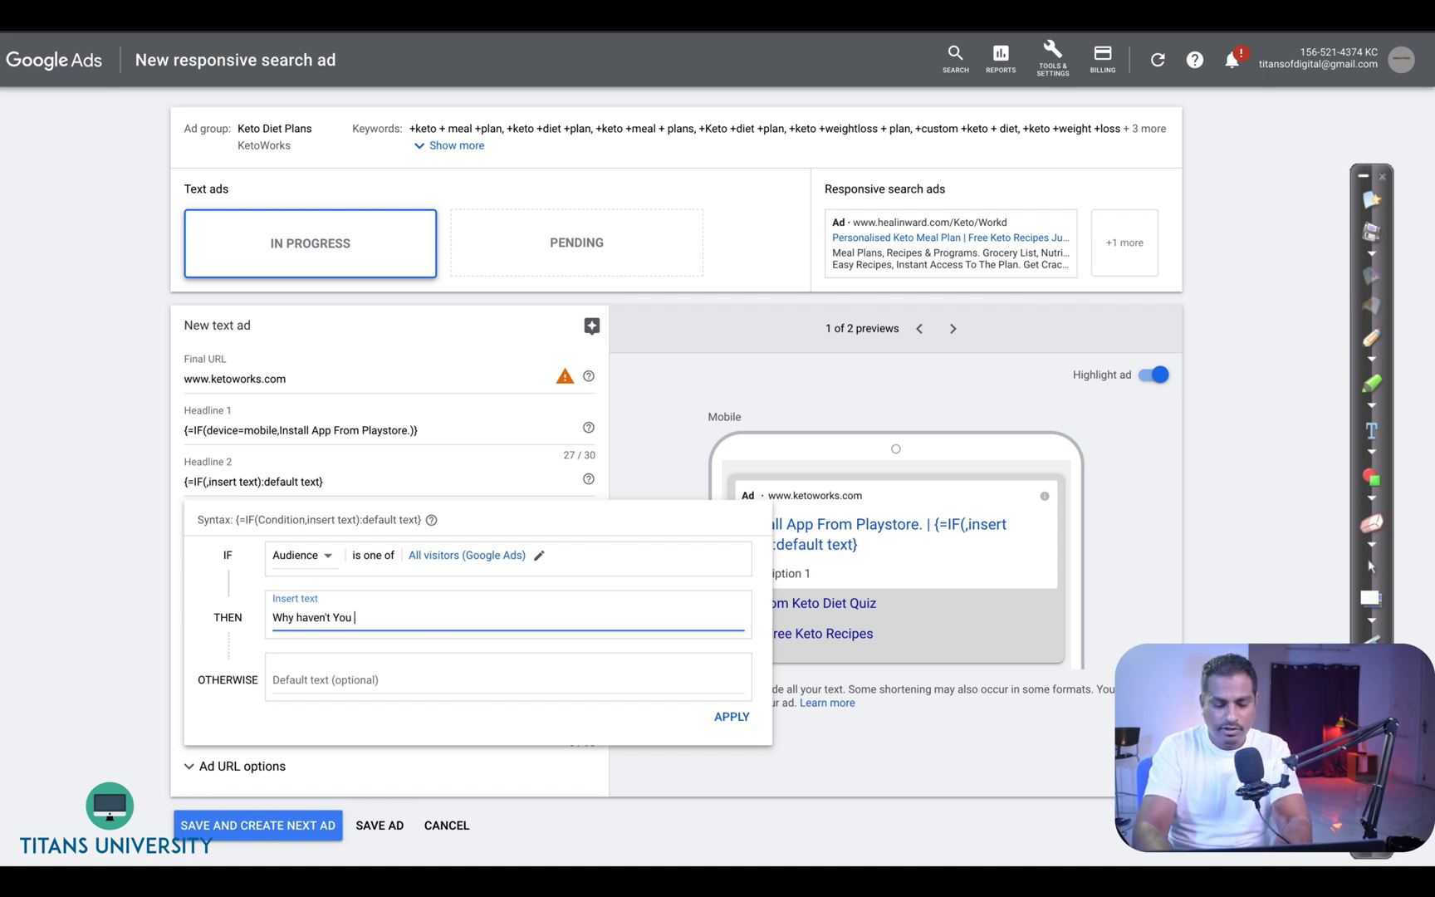
type("Considered us yet?")
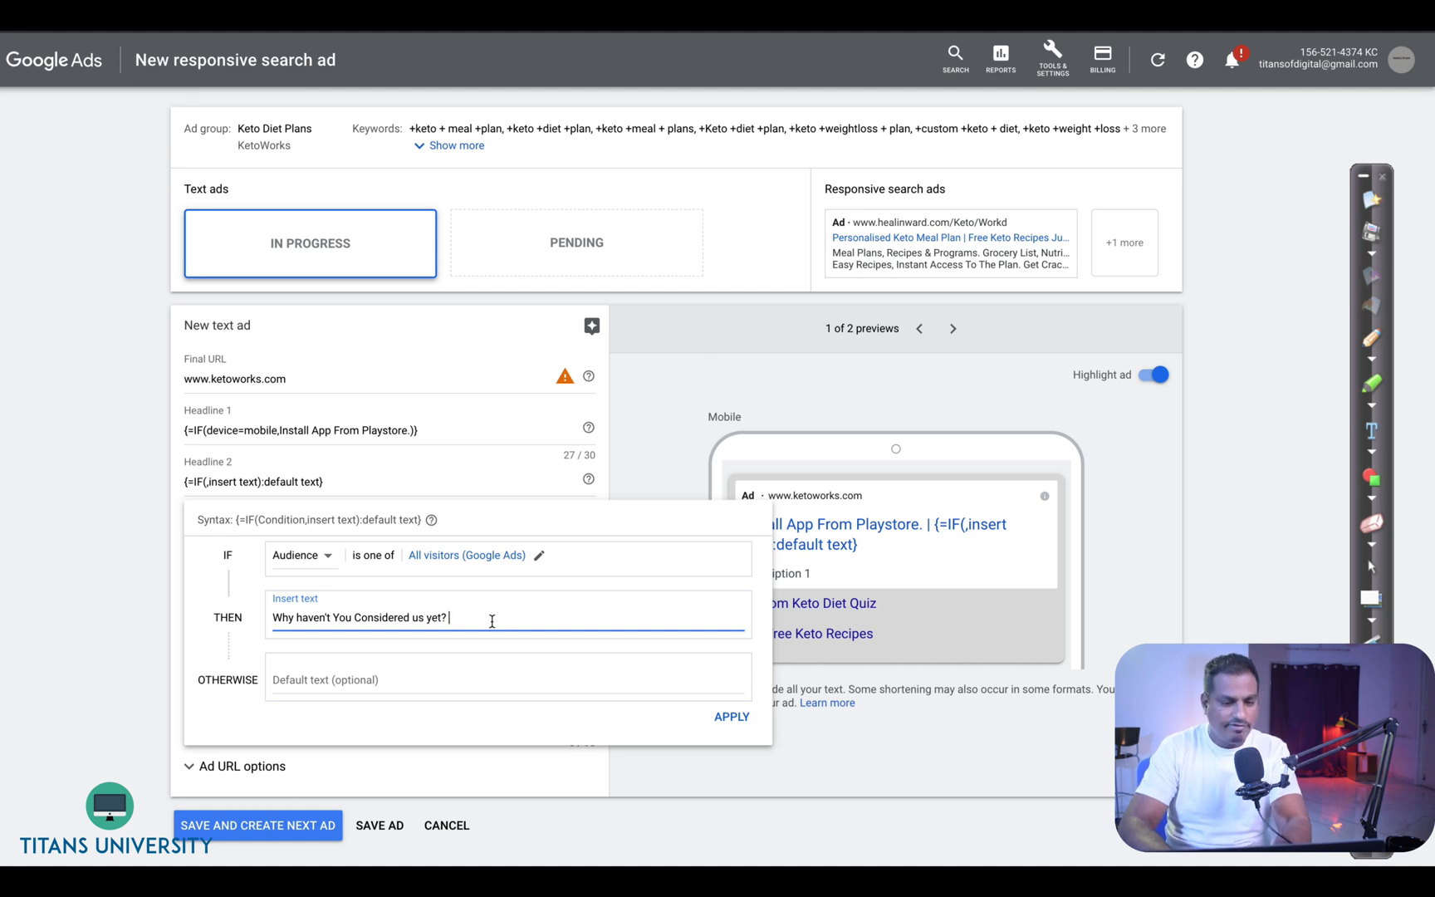
left_click(730, 719)
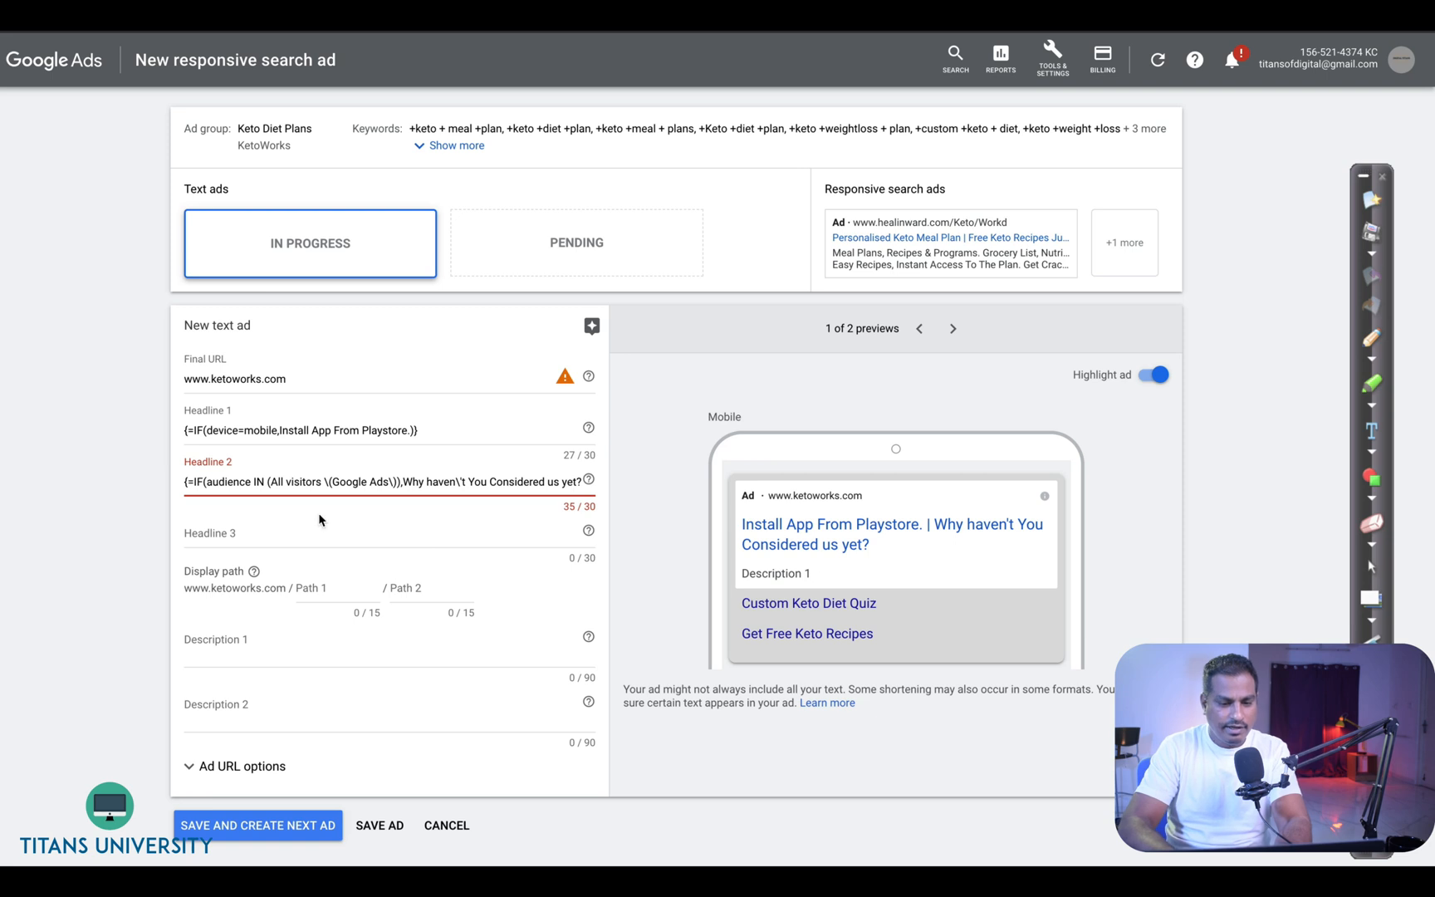
left_click(573, 504)
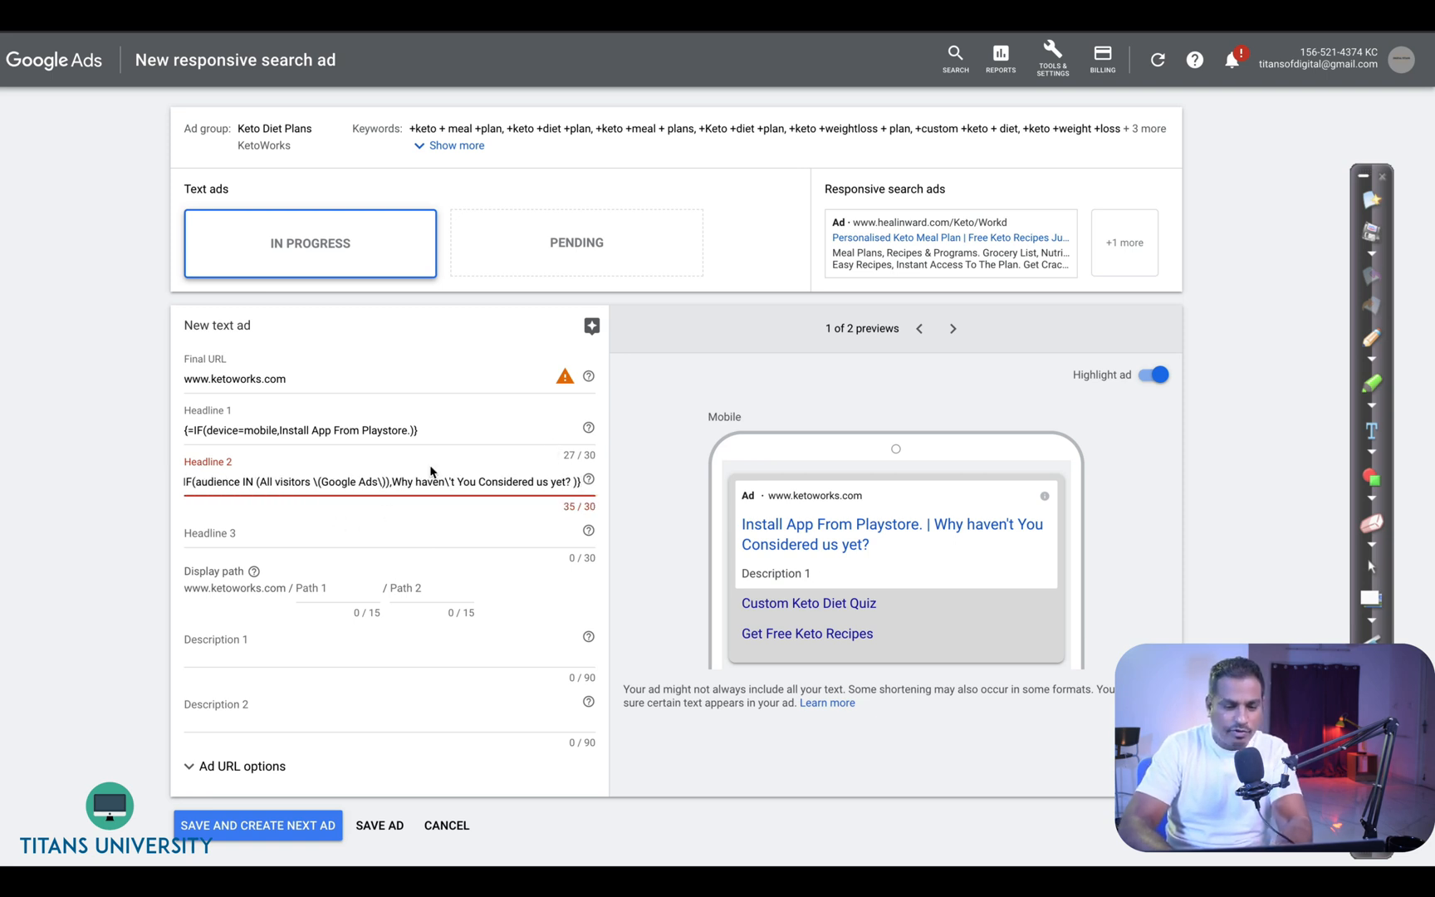
- Enter "Deal Ends in " in headline 3 and insert a countdown after it
left_click(373, 525)
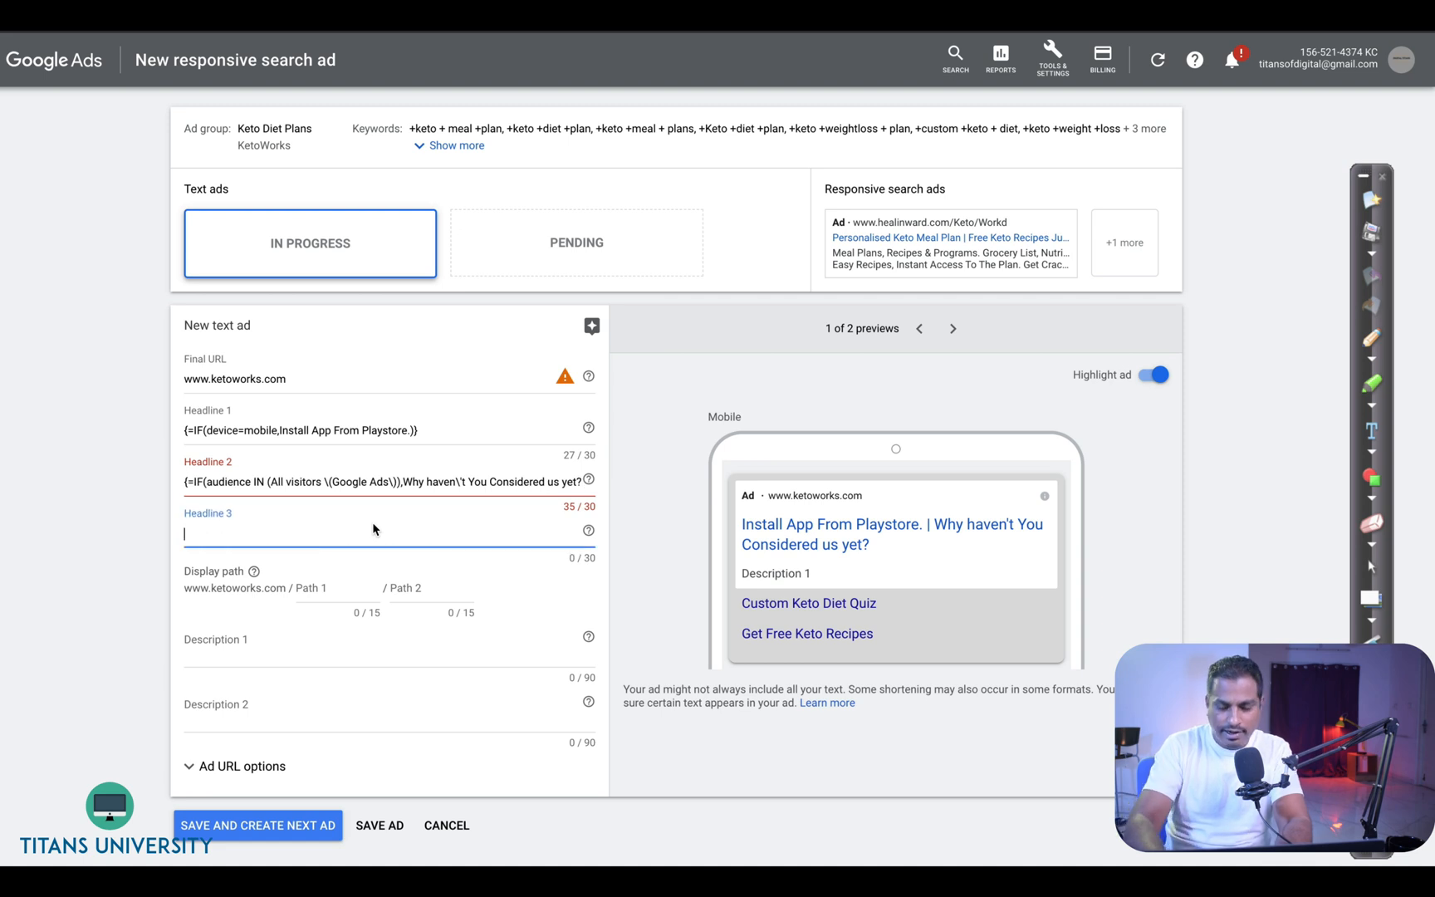
type("Deal Ends in {")
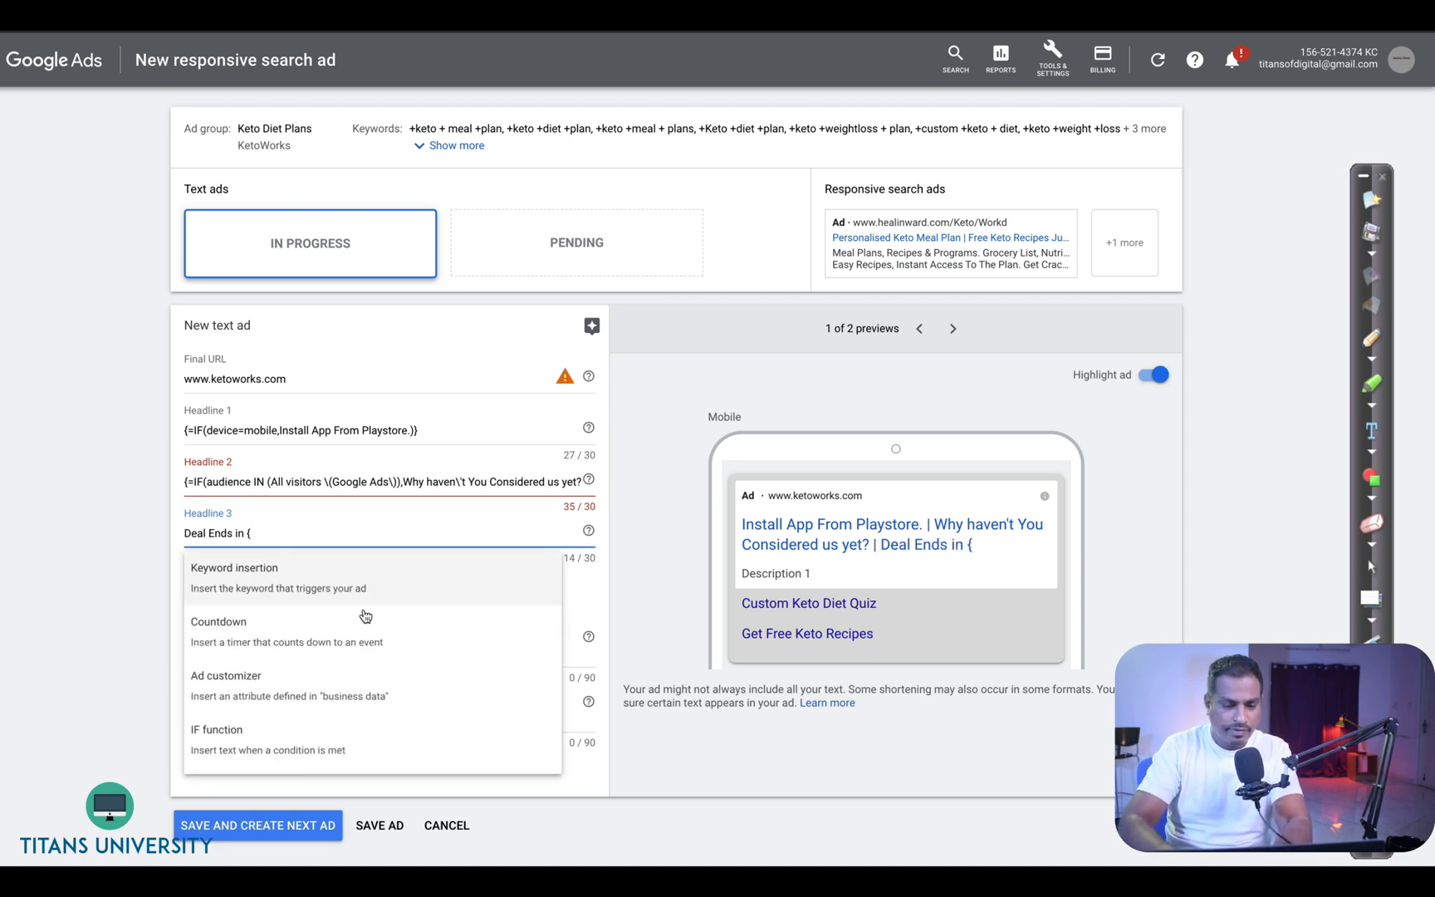
left_click_drag(324, 679, 319, 651)
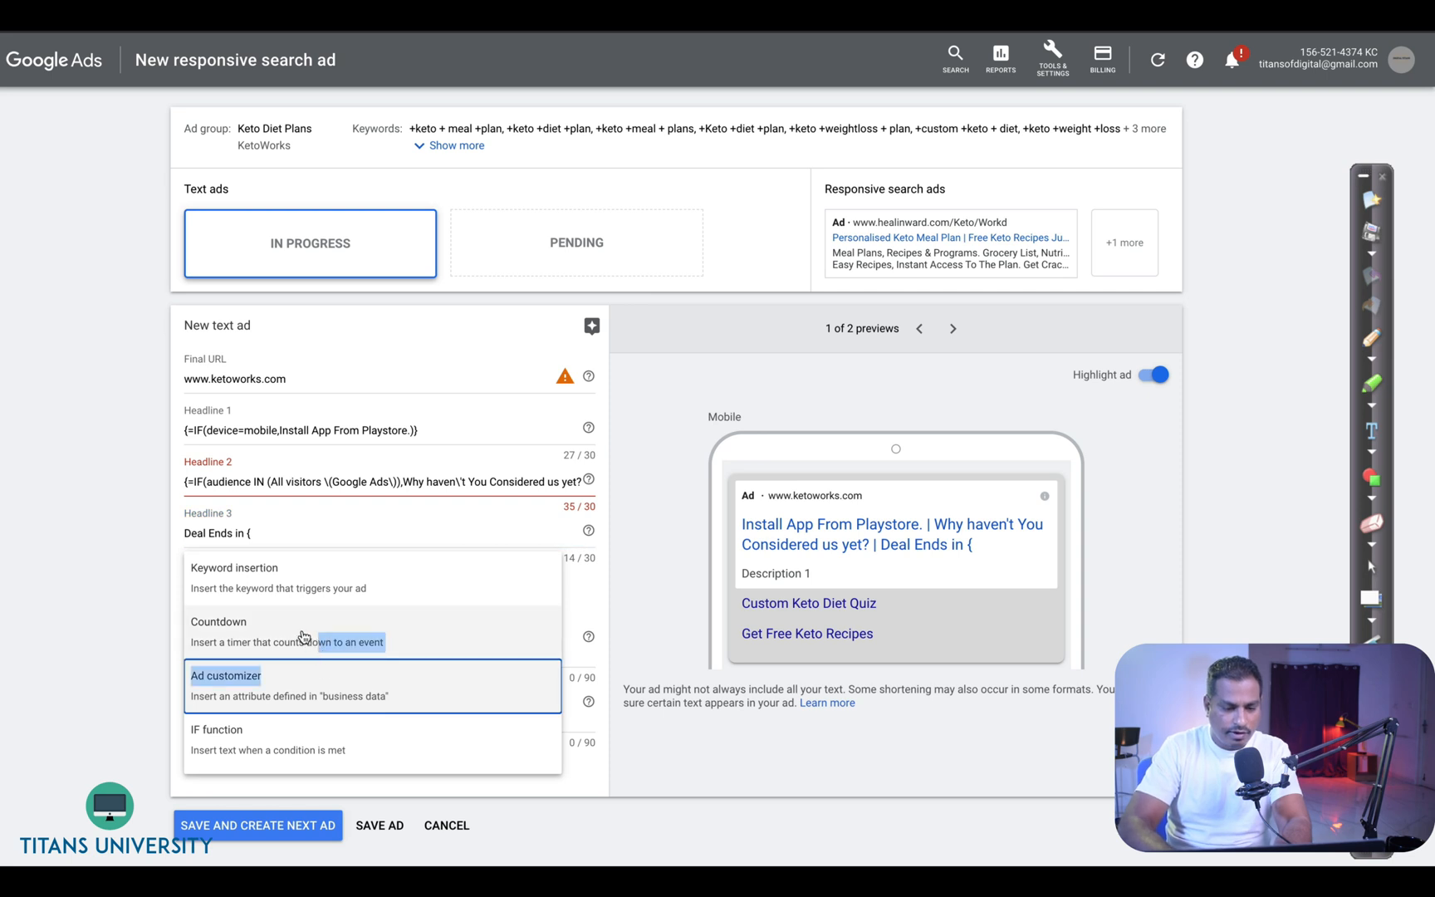
left_click(319, 648)
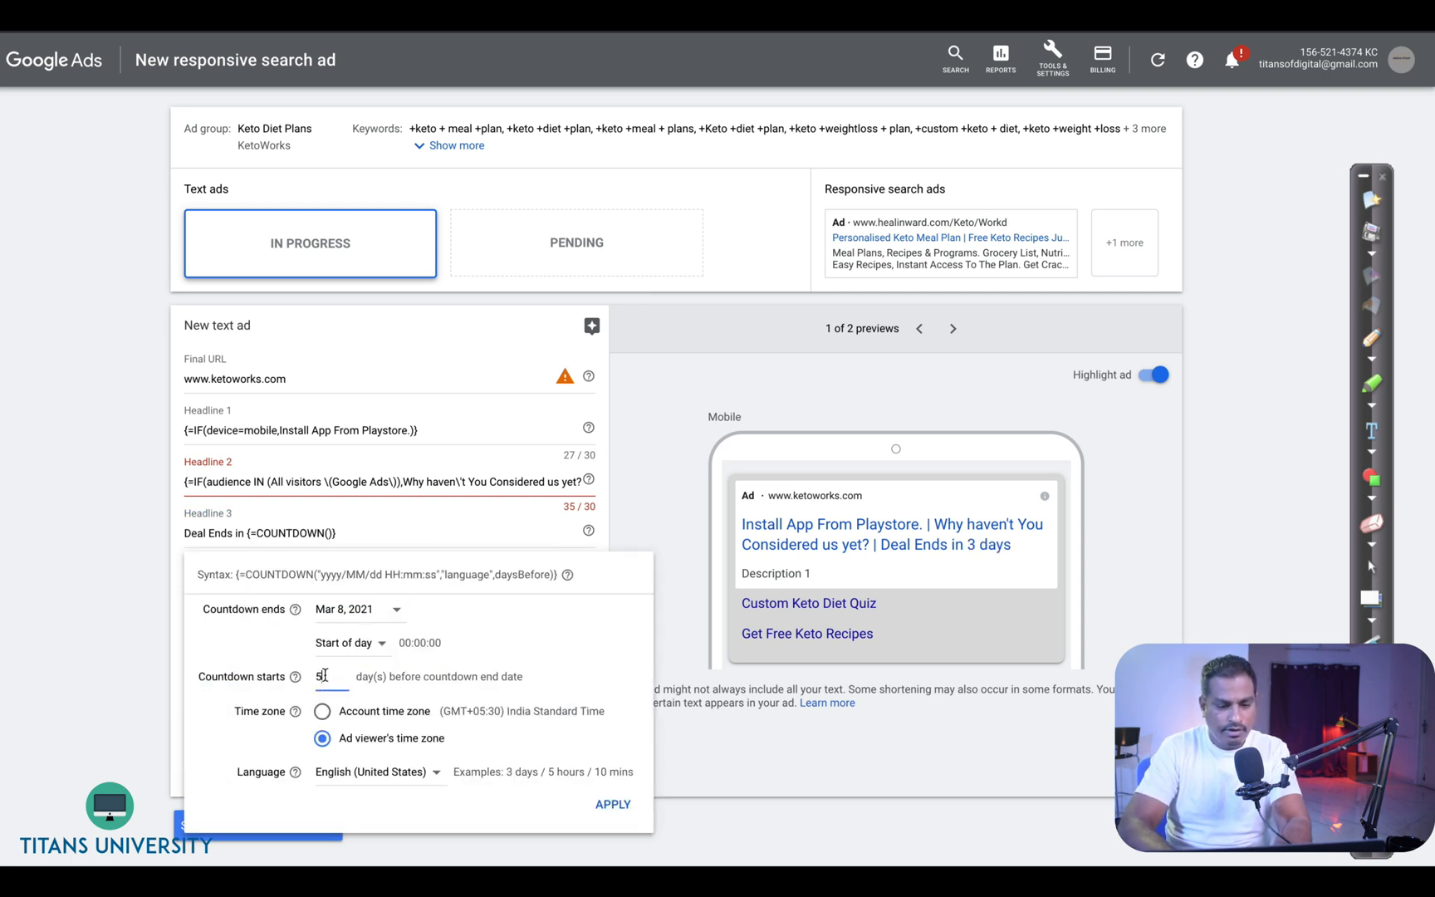
- Set the countdown to end on Mar 10, 2021, starting 3 days before, and apply it
left_click(348, 615)
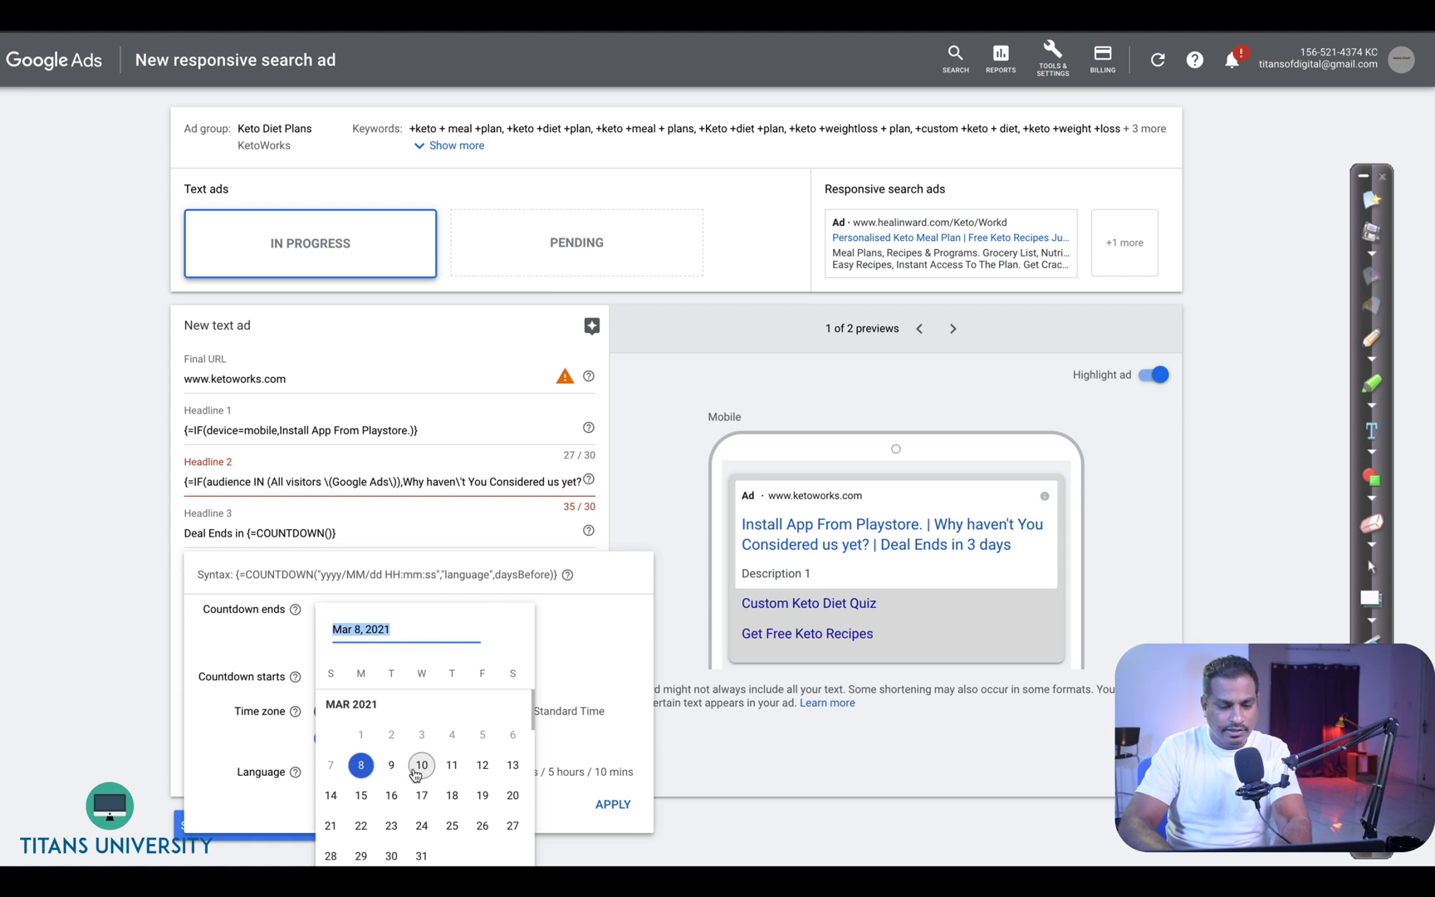
left_click(417, 765)
double_click(342, 677)
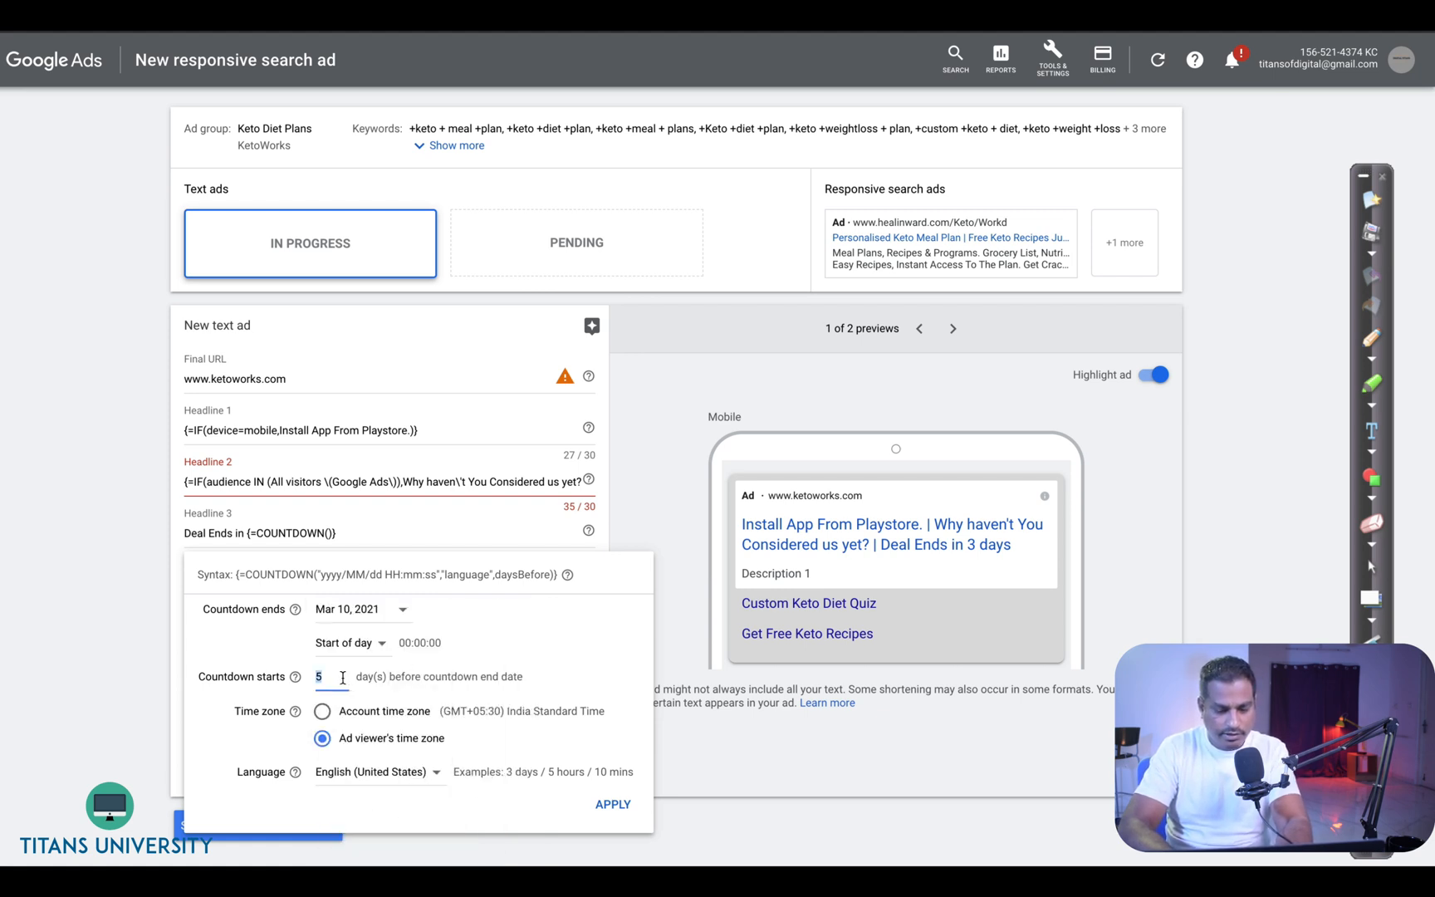
type("3")
left_click(612, 803)
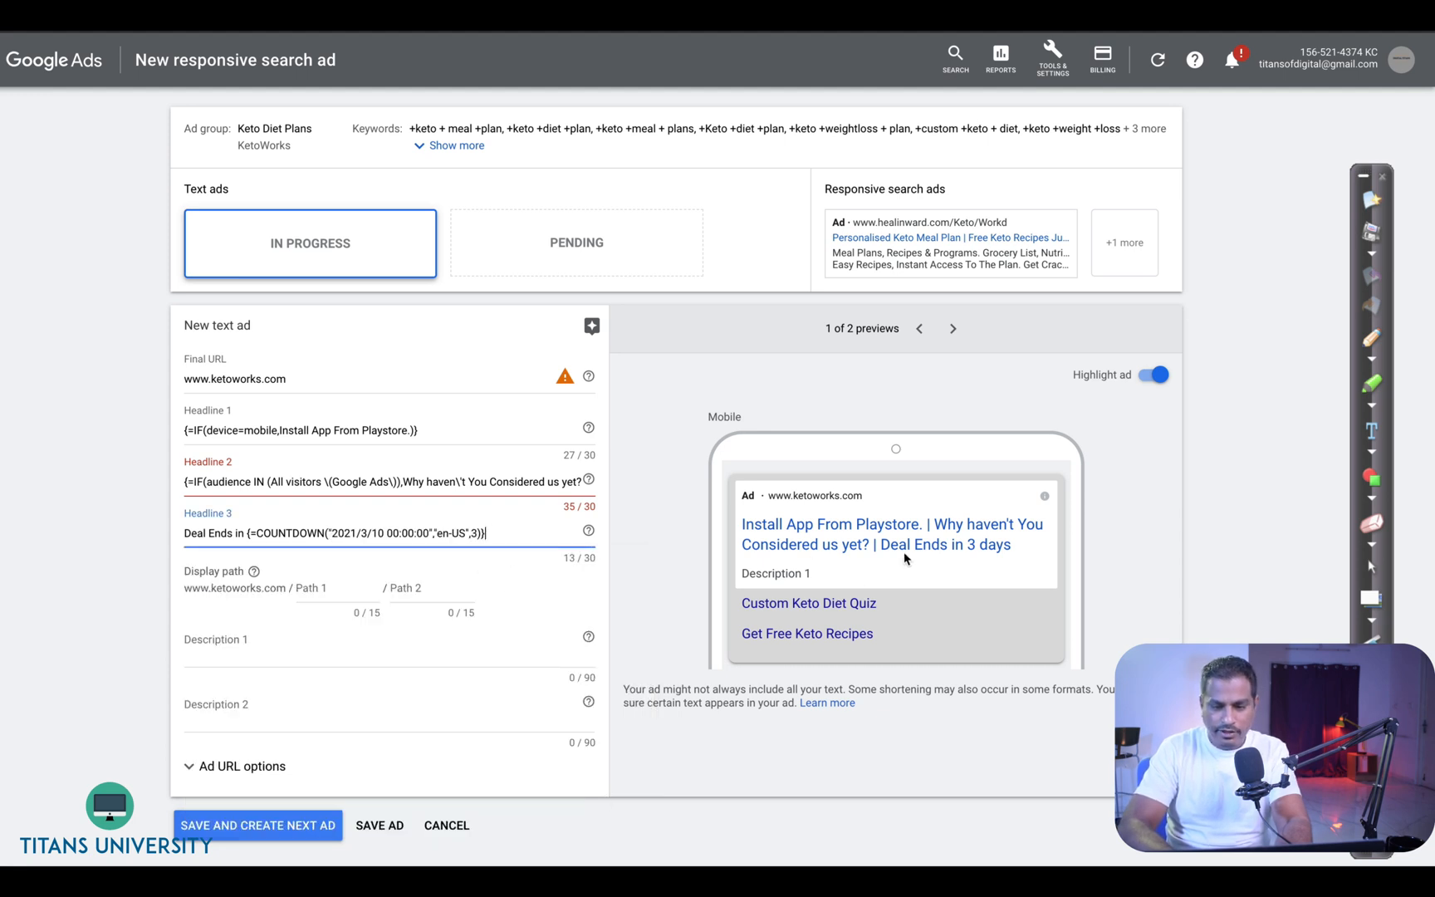
left_click_drag(879, 545, 1001, 547)
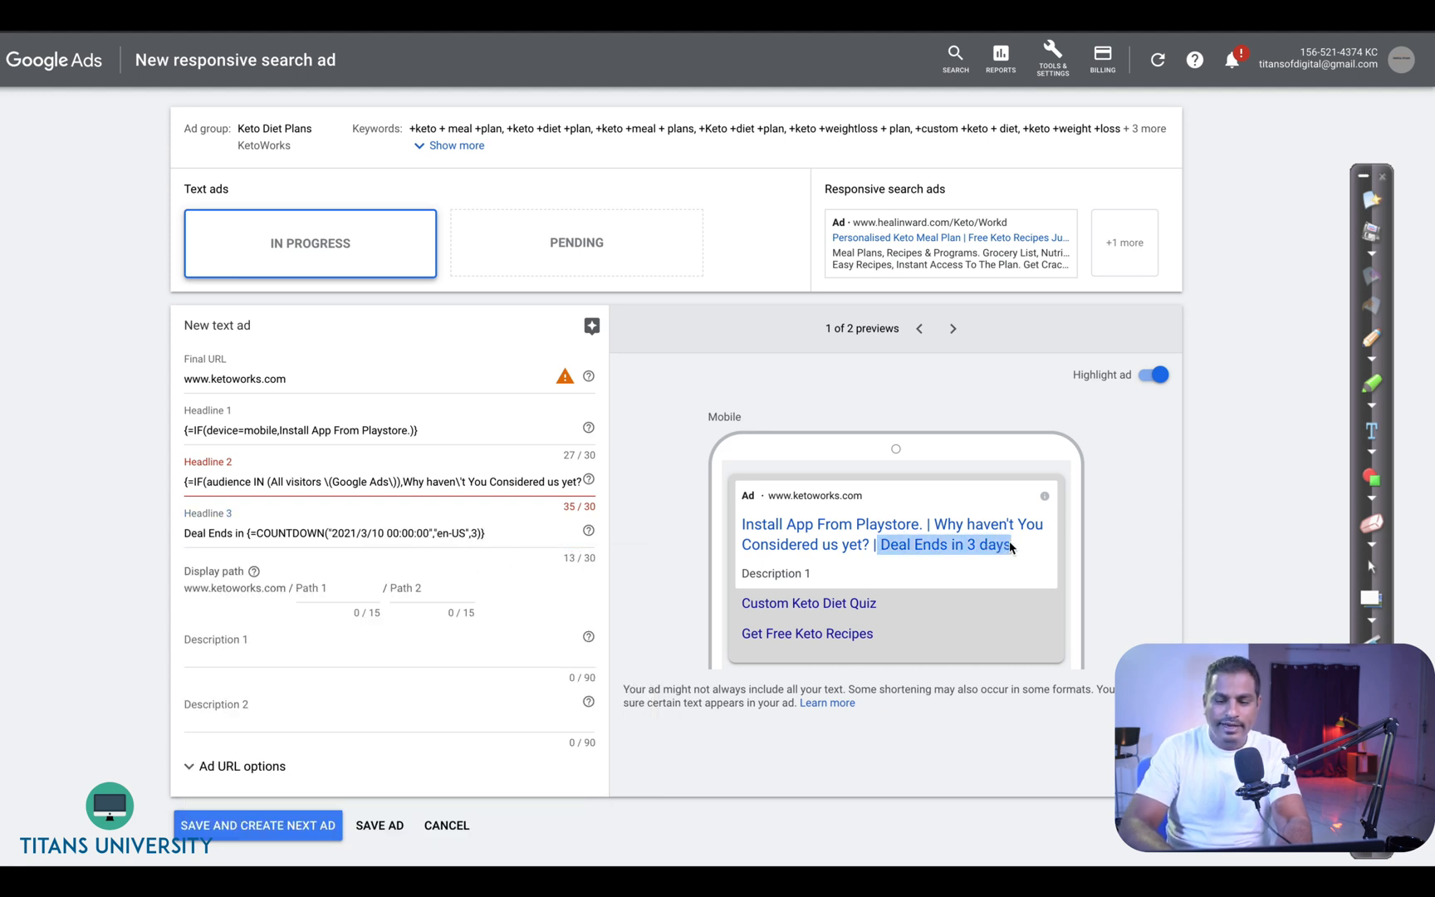
- Insert an IF function in description 1 that shows "Limited Time Deals" when the device is mobile
left_click(322, 655)
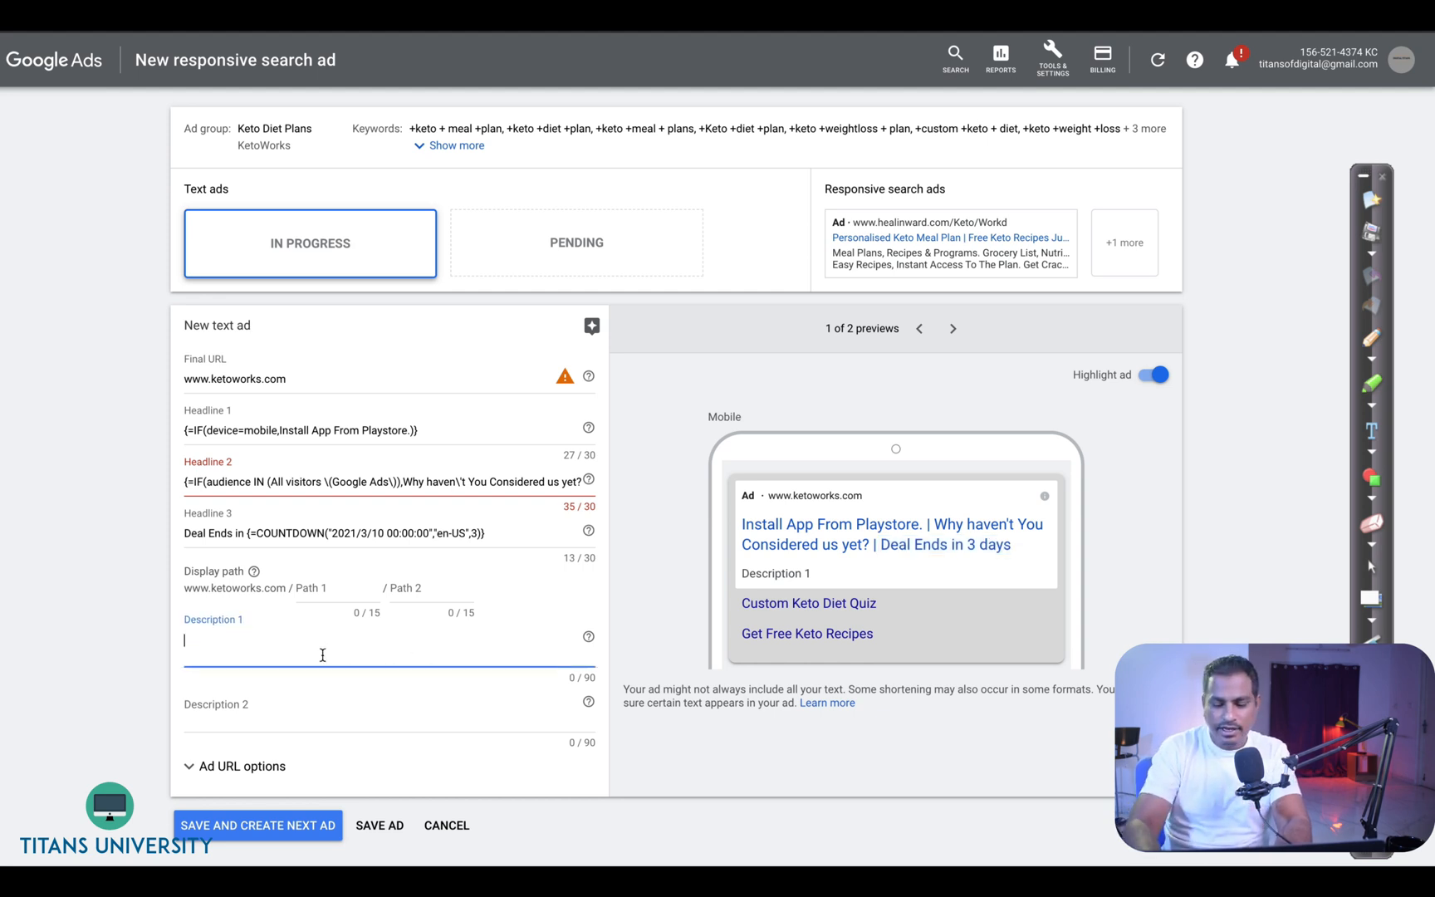
type("{")
left_click(286, 835)
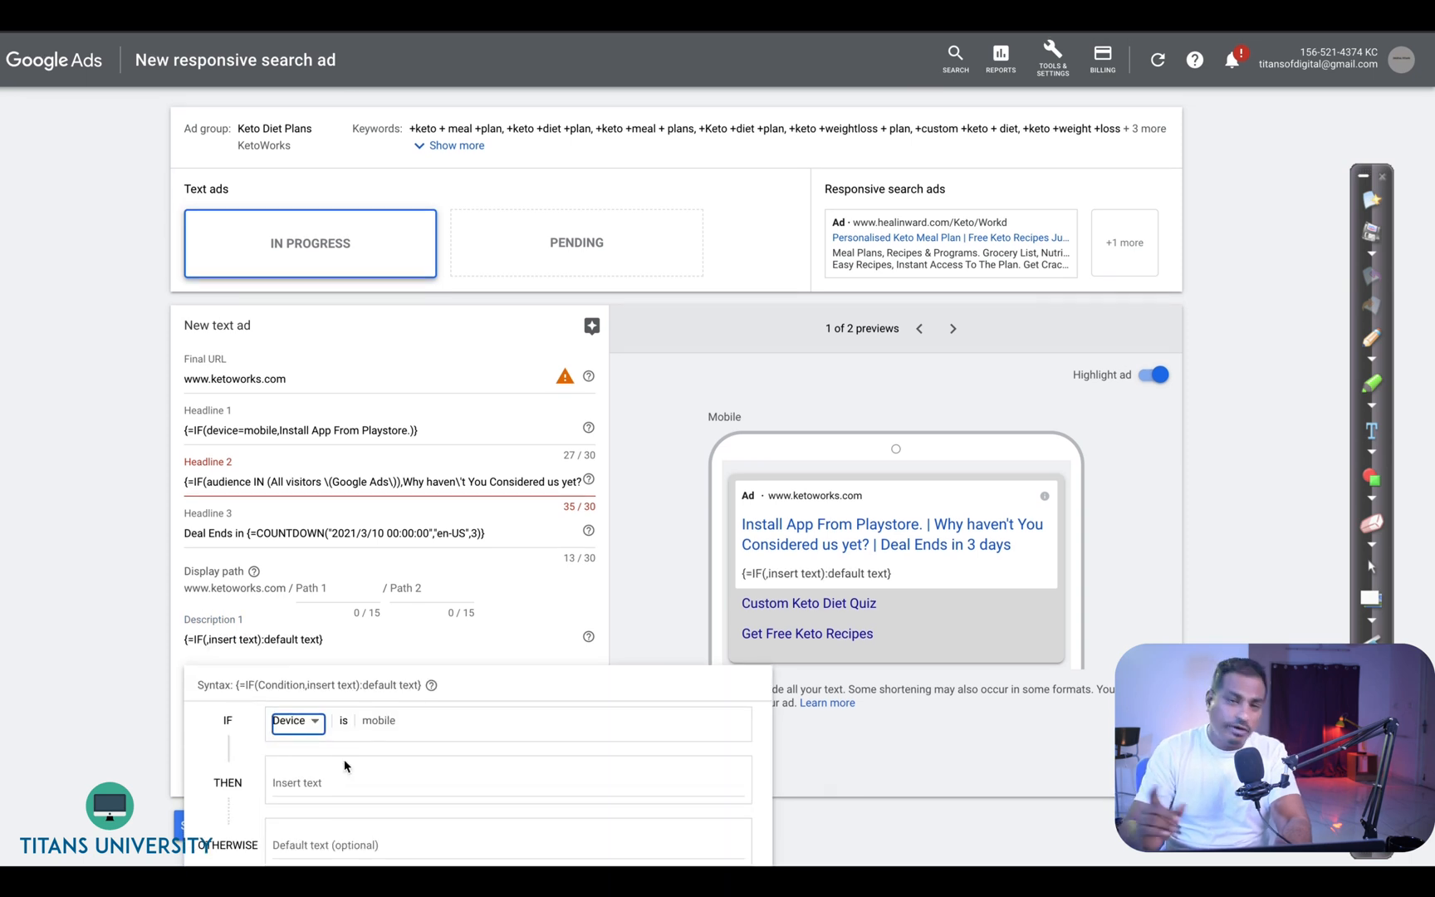
left_click(350, 784)
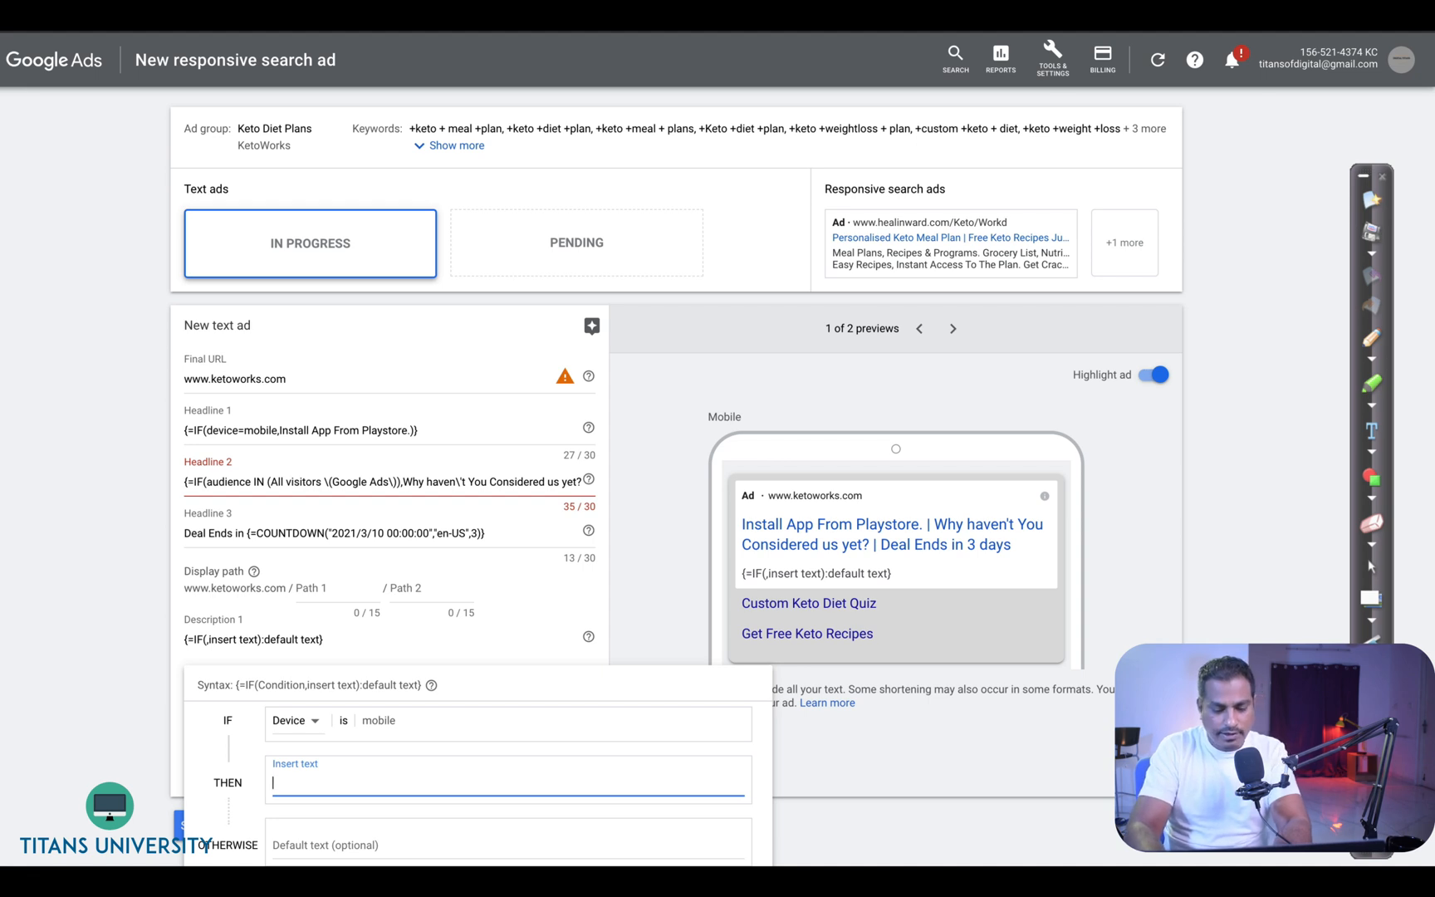
type("DeLim")
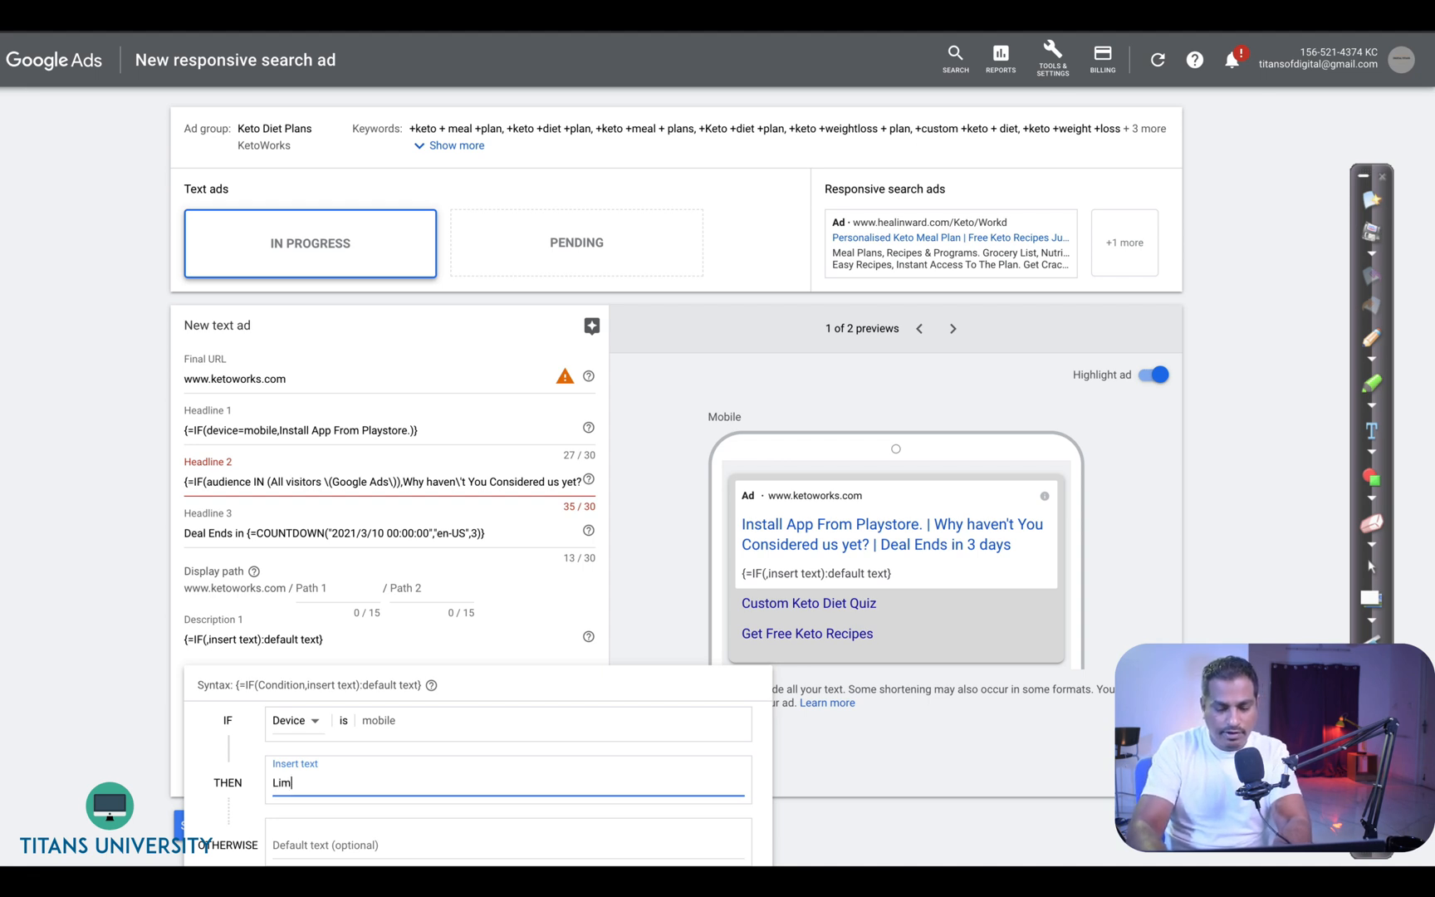
type("ited Time ")
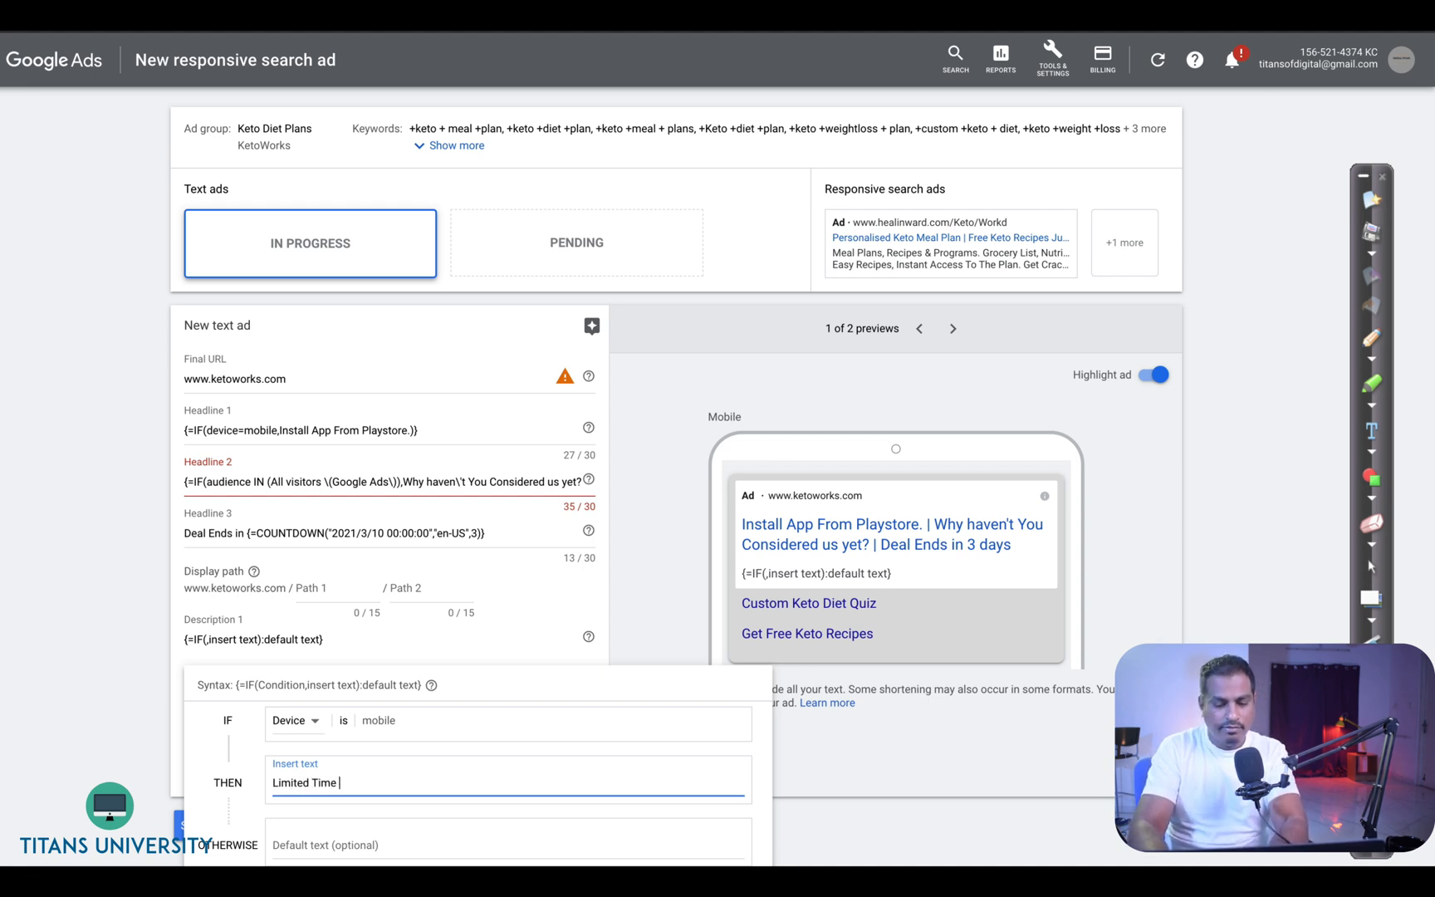
type("Deals")
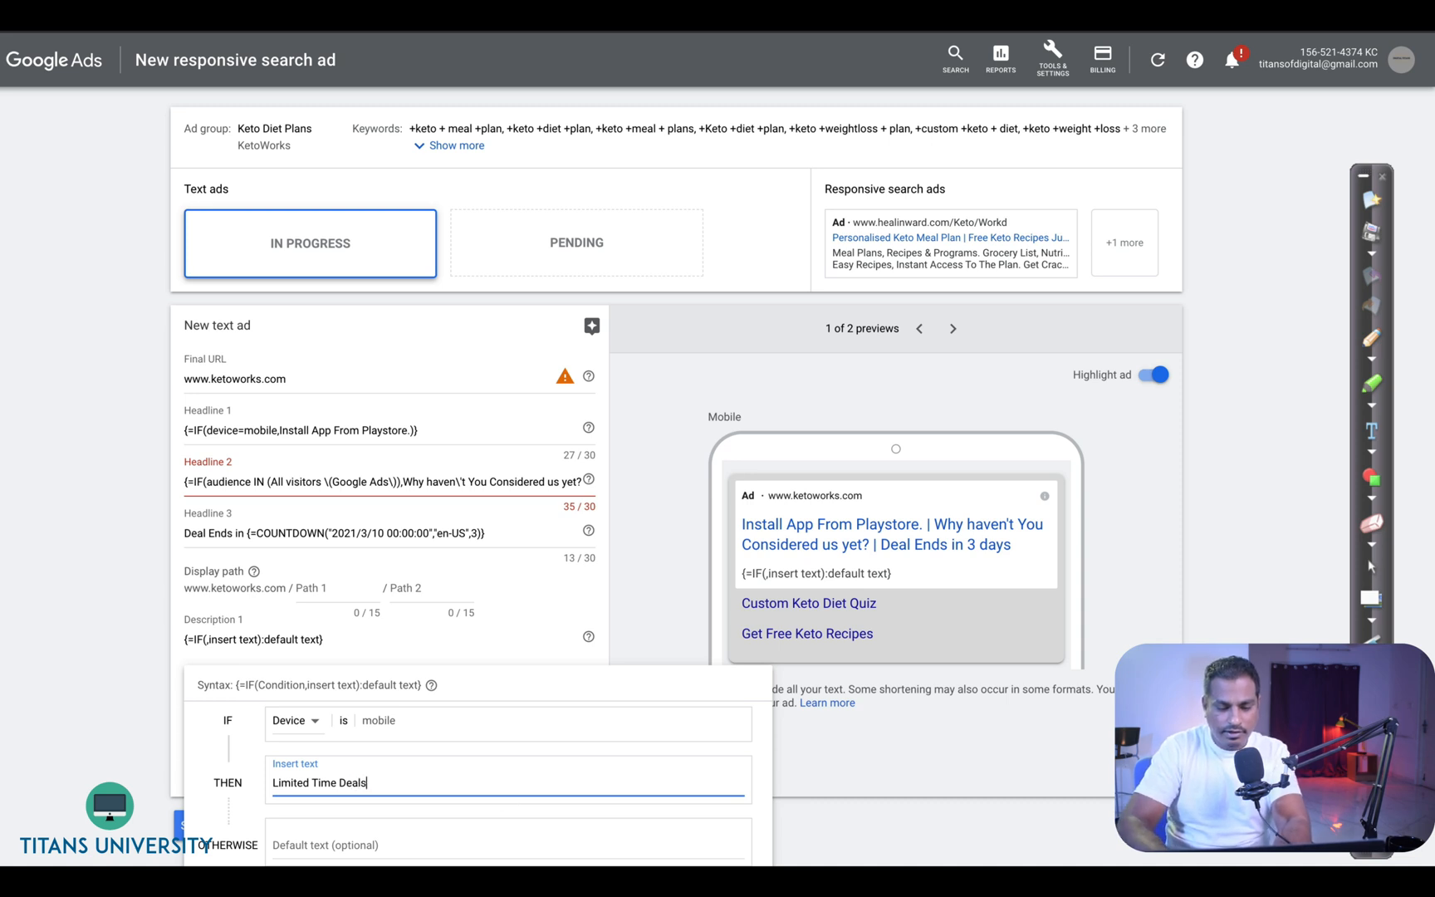
key("Return")
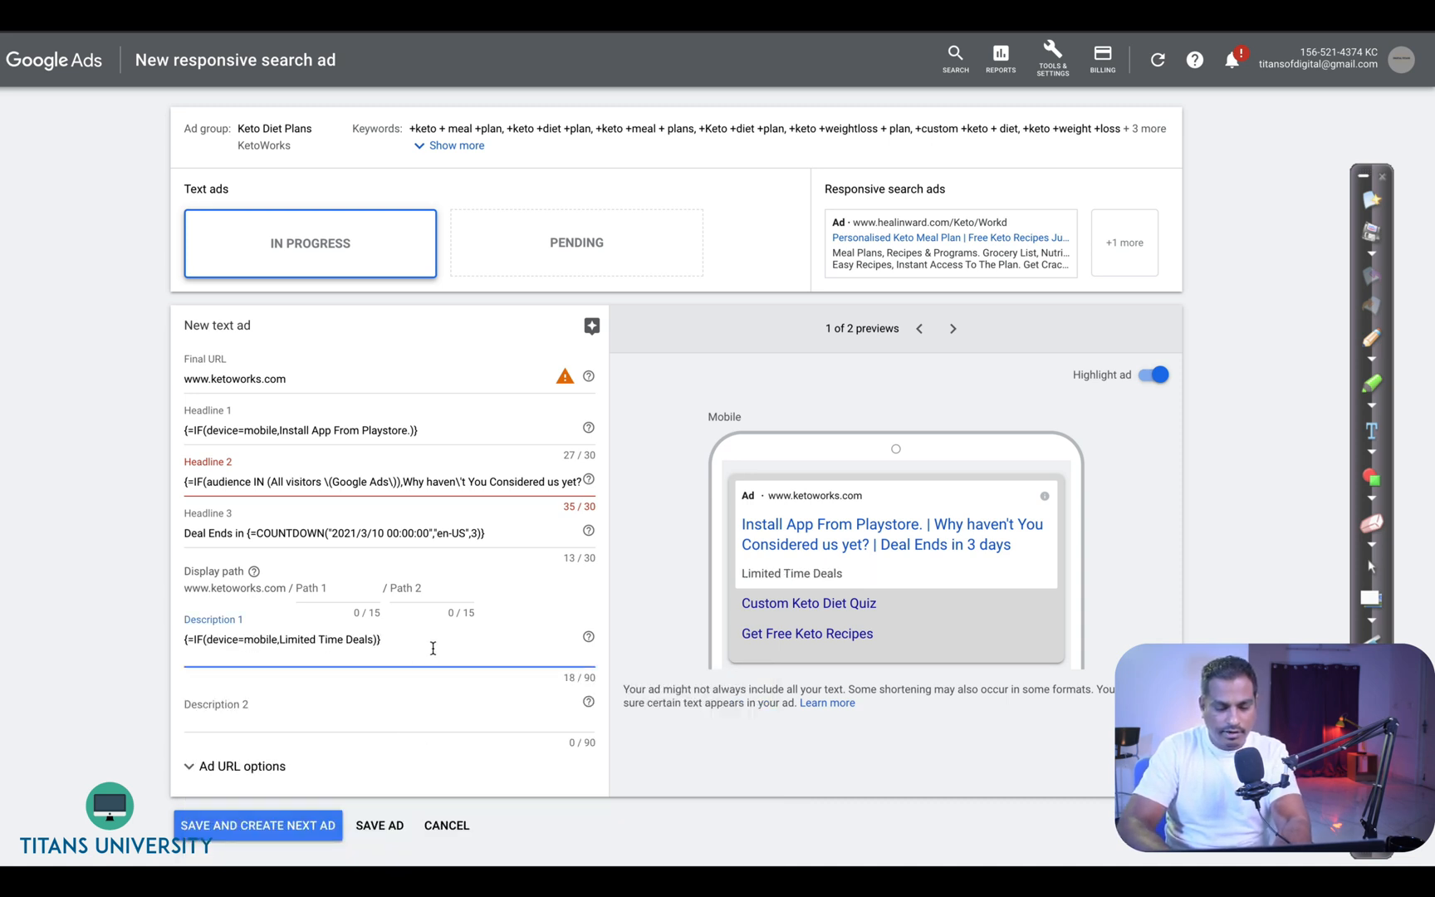
- Append "Last " after the IF function in description 1 and insert a countdown after it
left_click(432, 648)
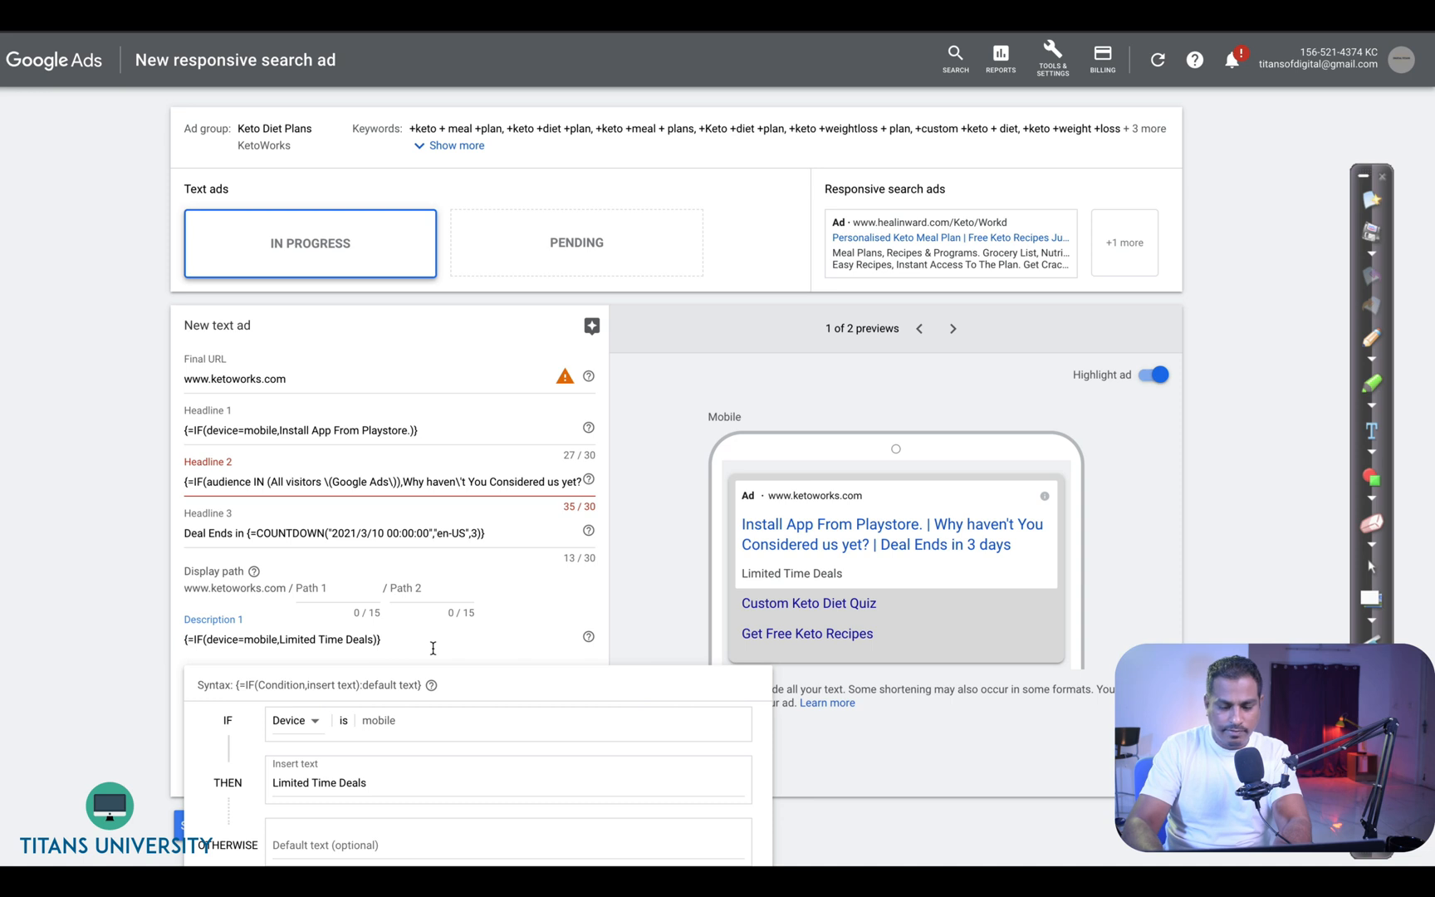
type("{")
key("BackSpace")
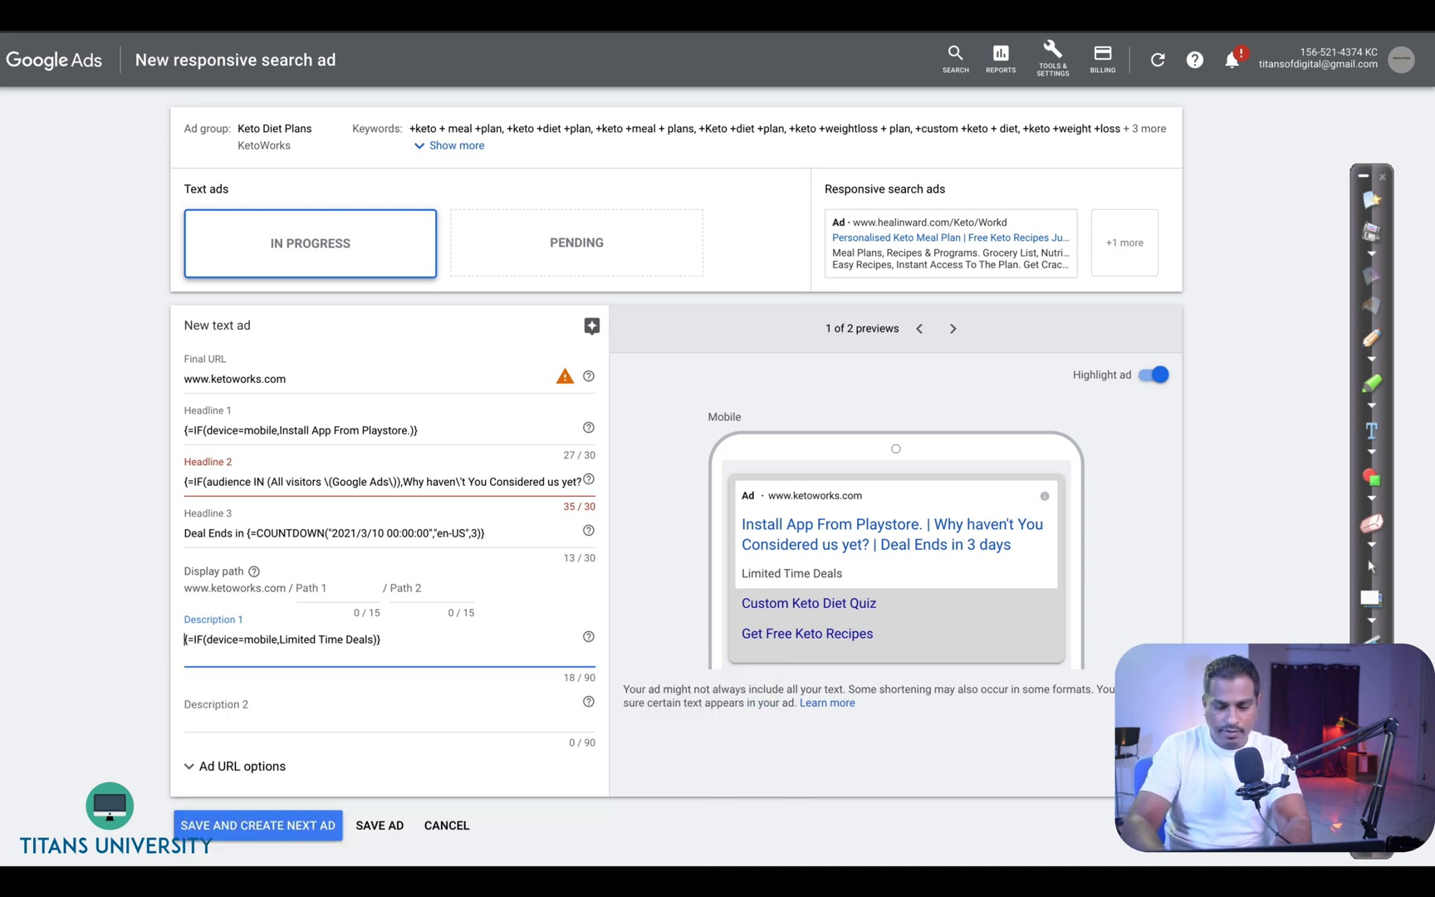
key("Down")
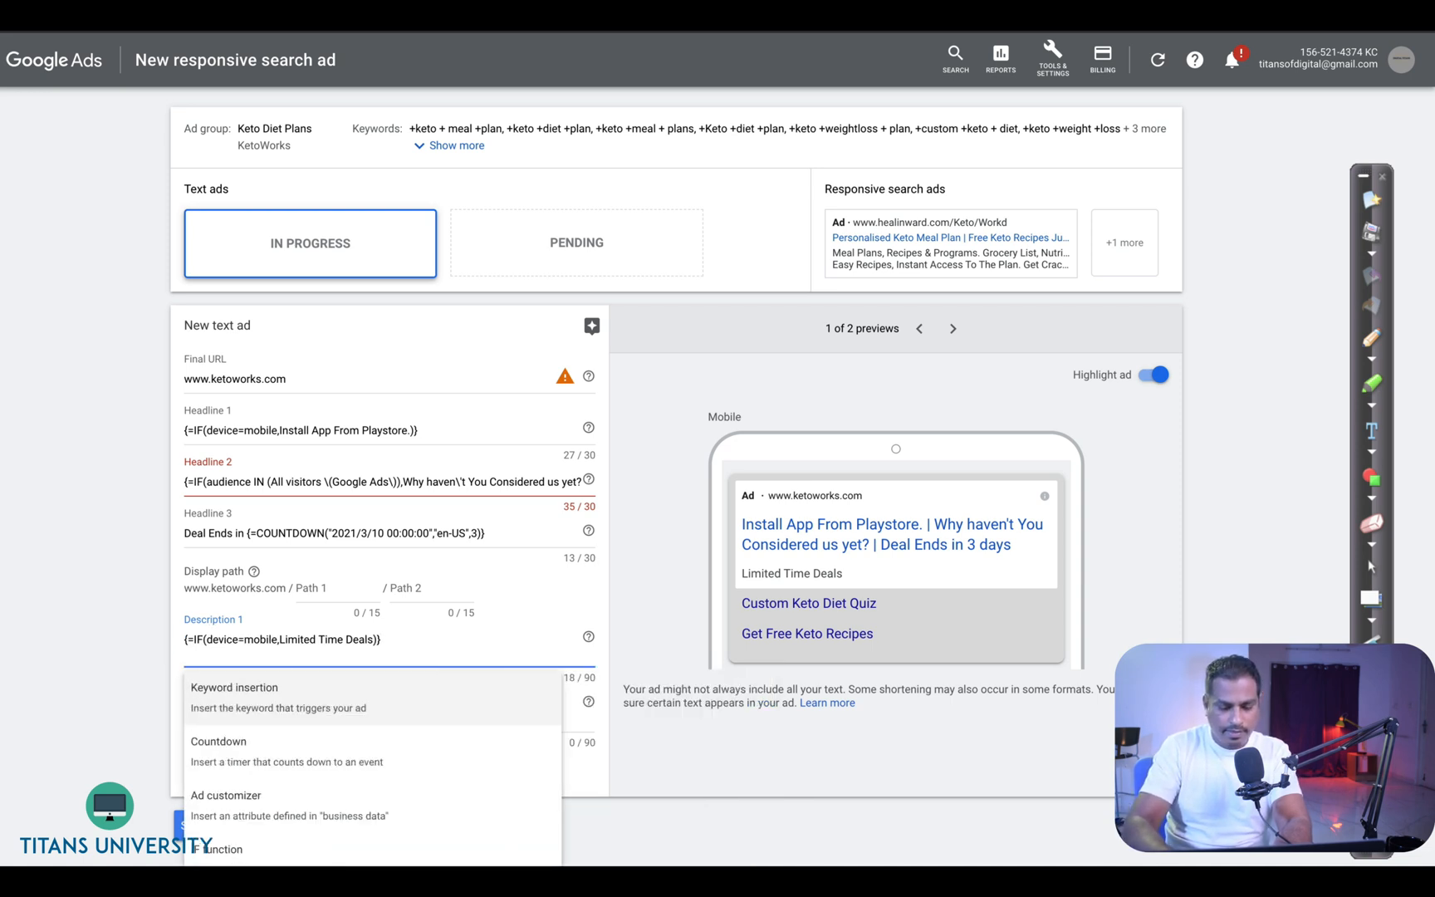
key("Escape")
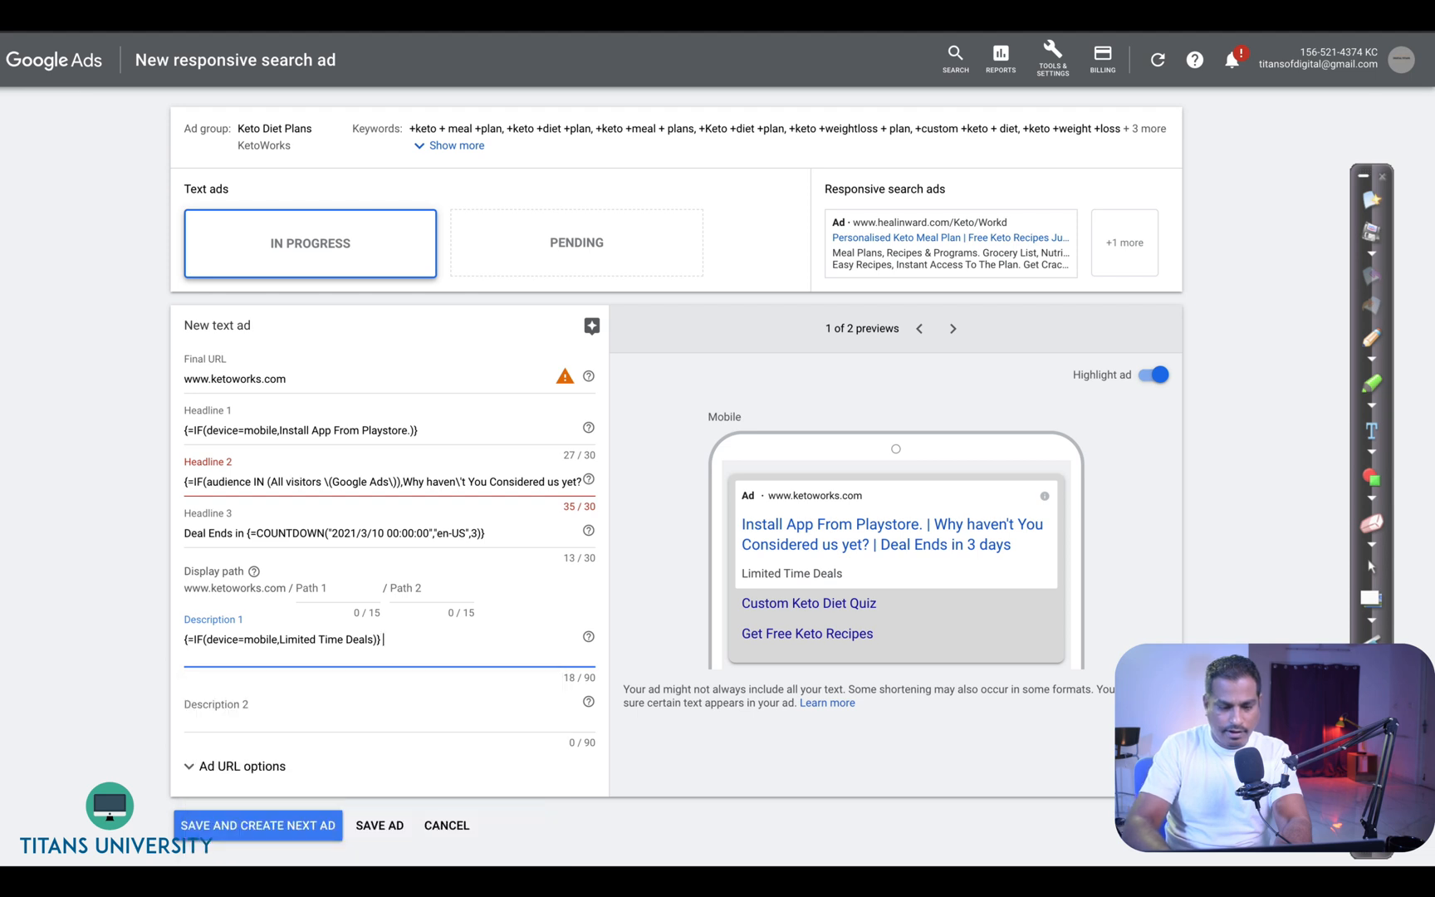
type("Last")
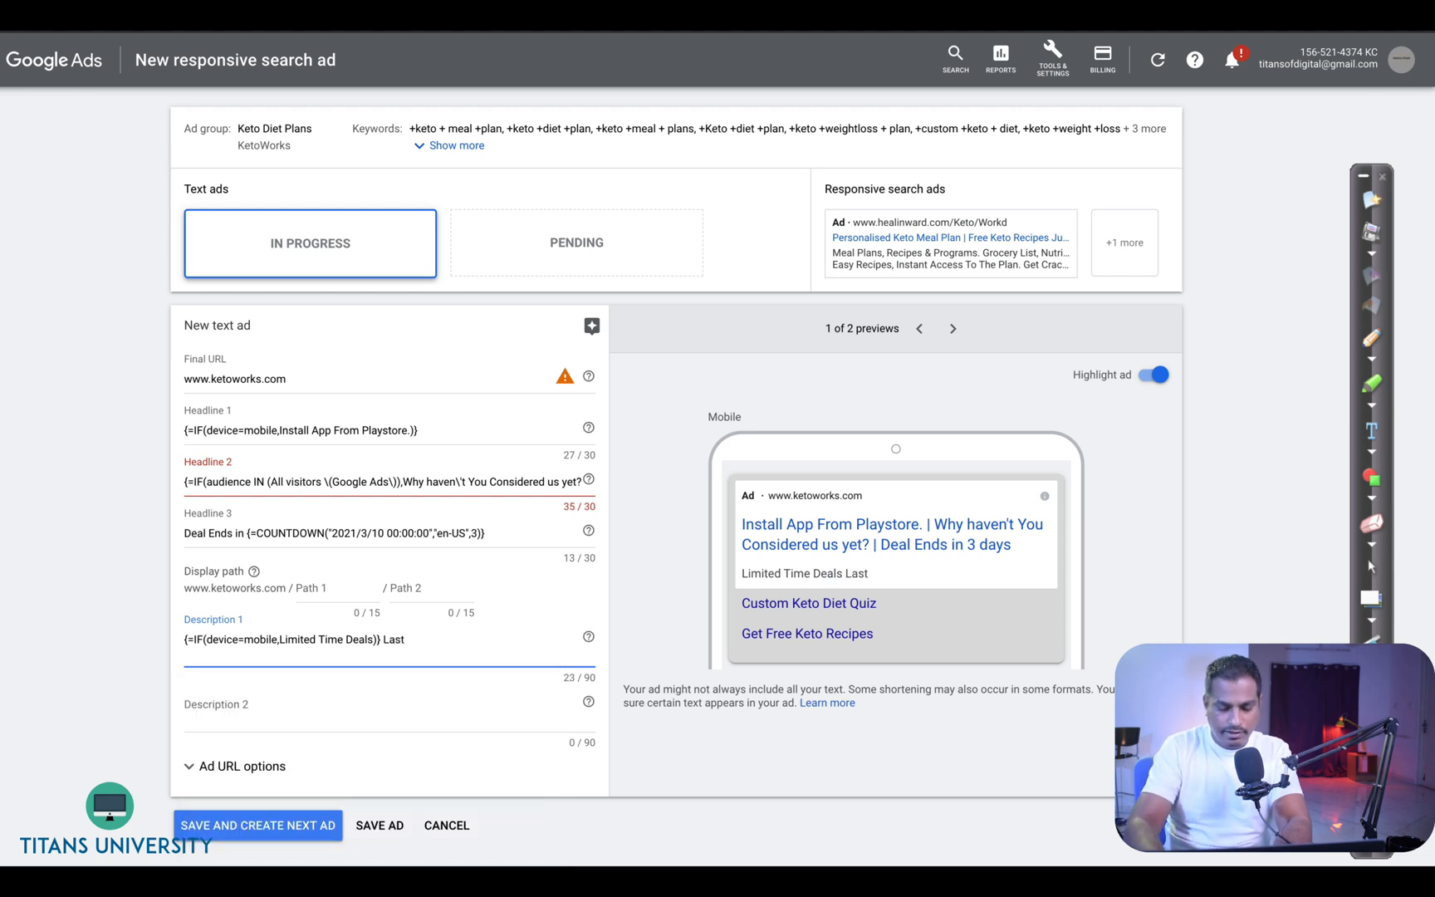
type(" {")
left_click(320, 736)
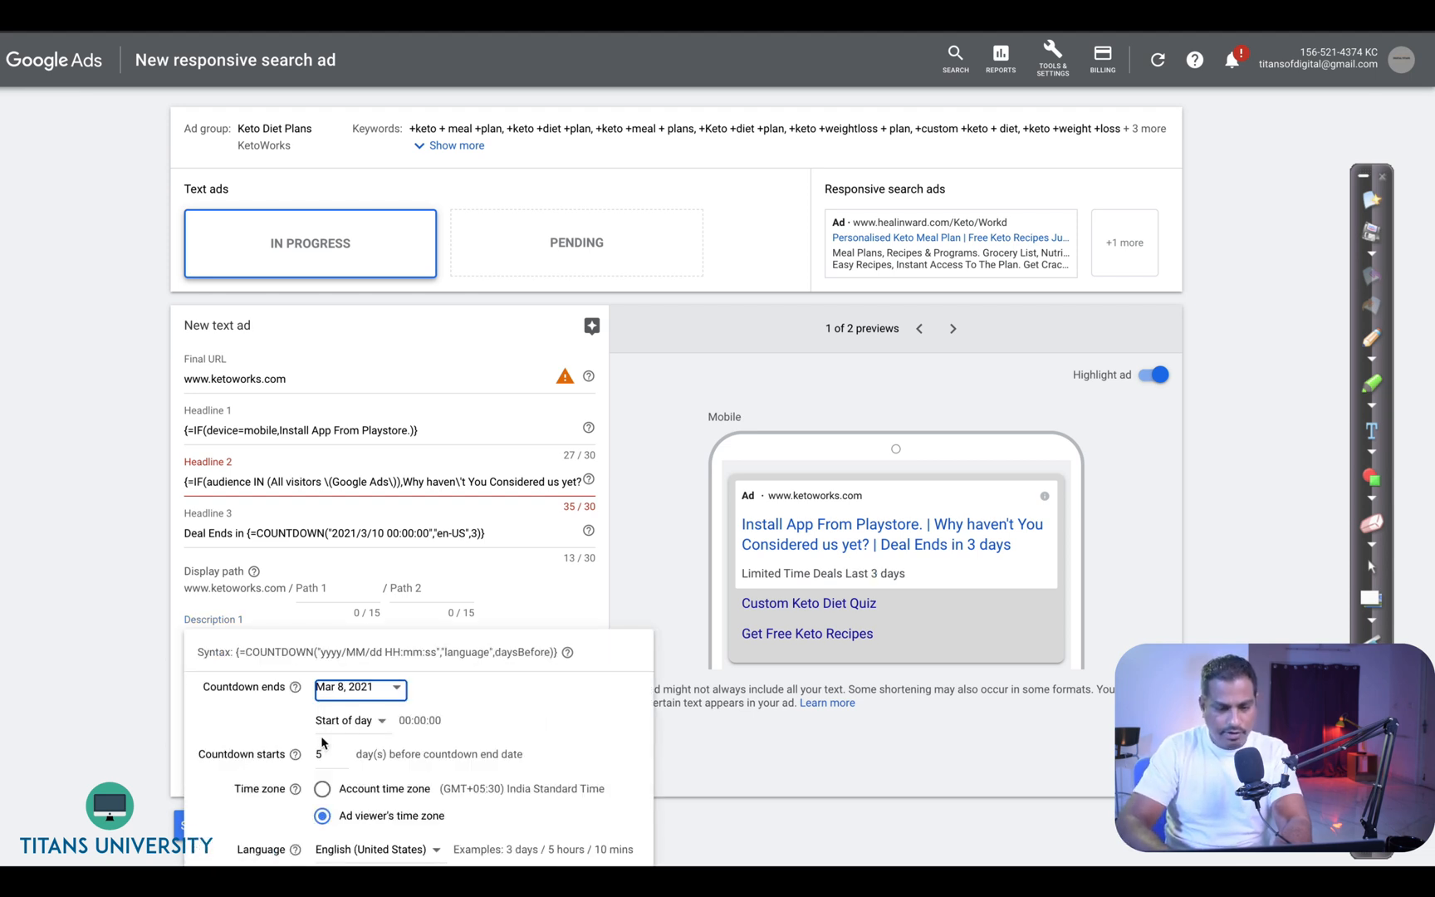
- Set the countdown to end on Mar 10, 2021 at start of day, starting 3 days before, and apply it
left_click(359, 721)
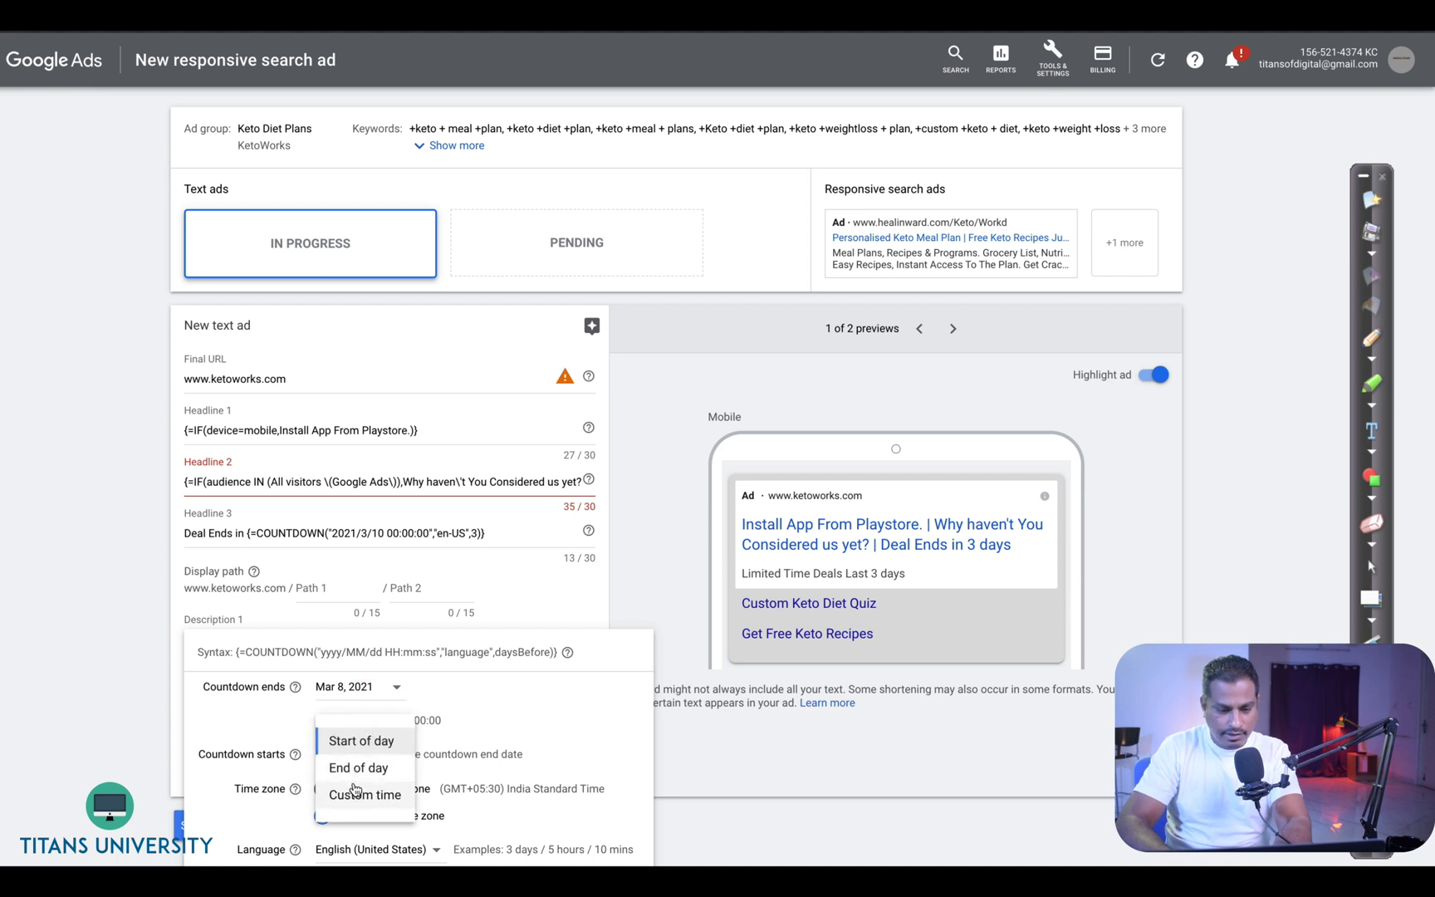
left_click(350, 747)
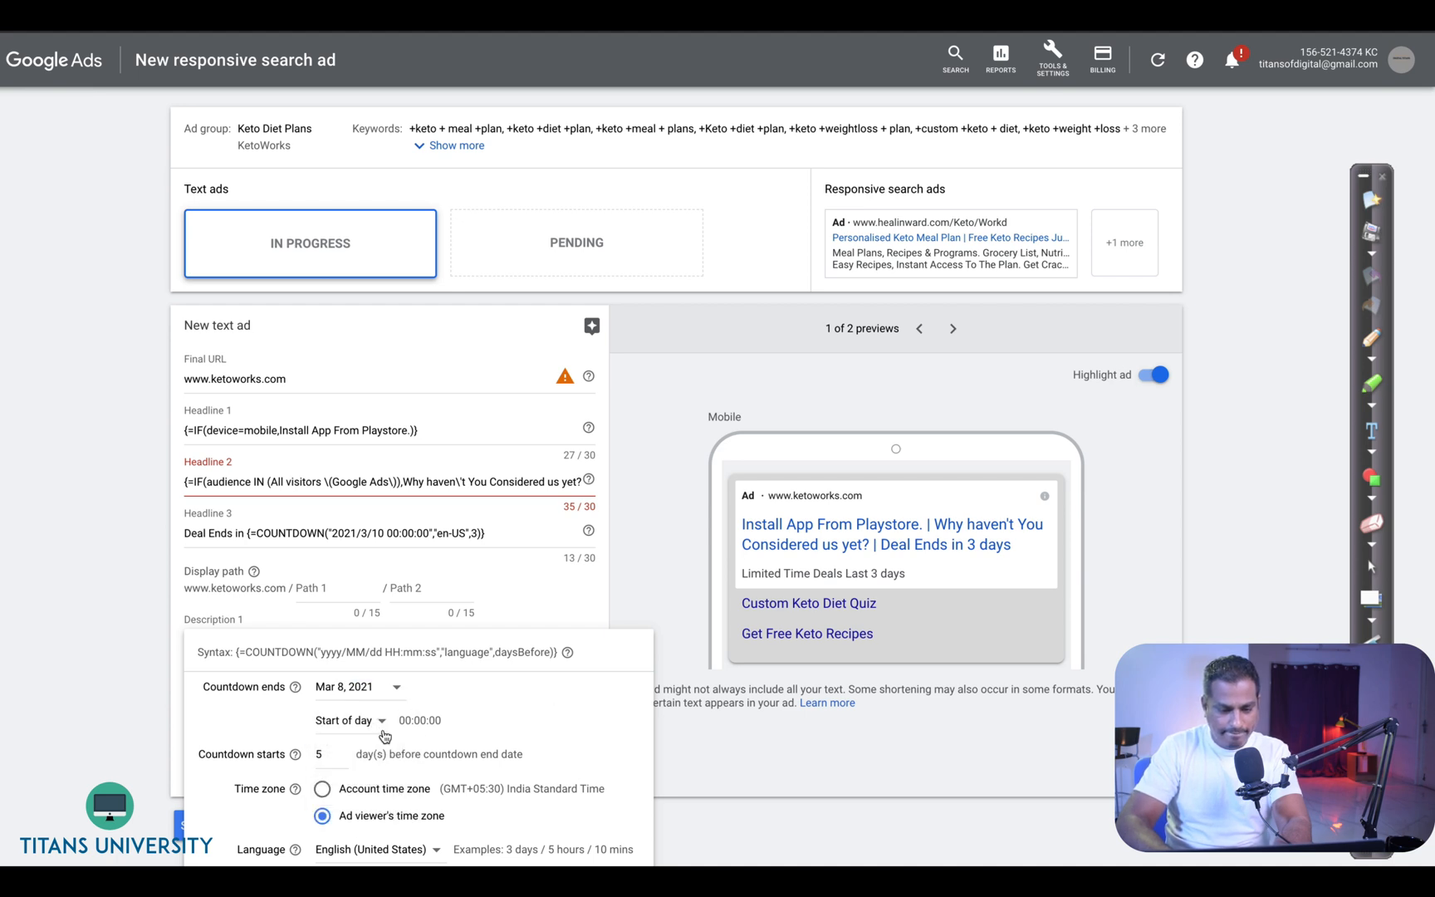
type("3")
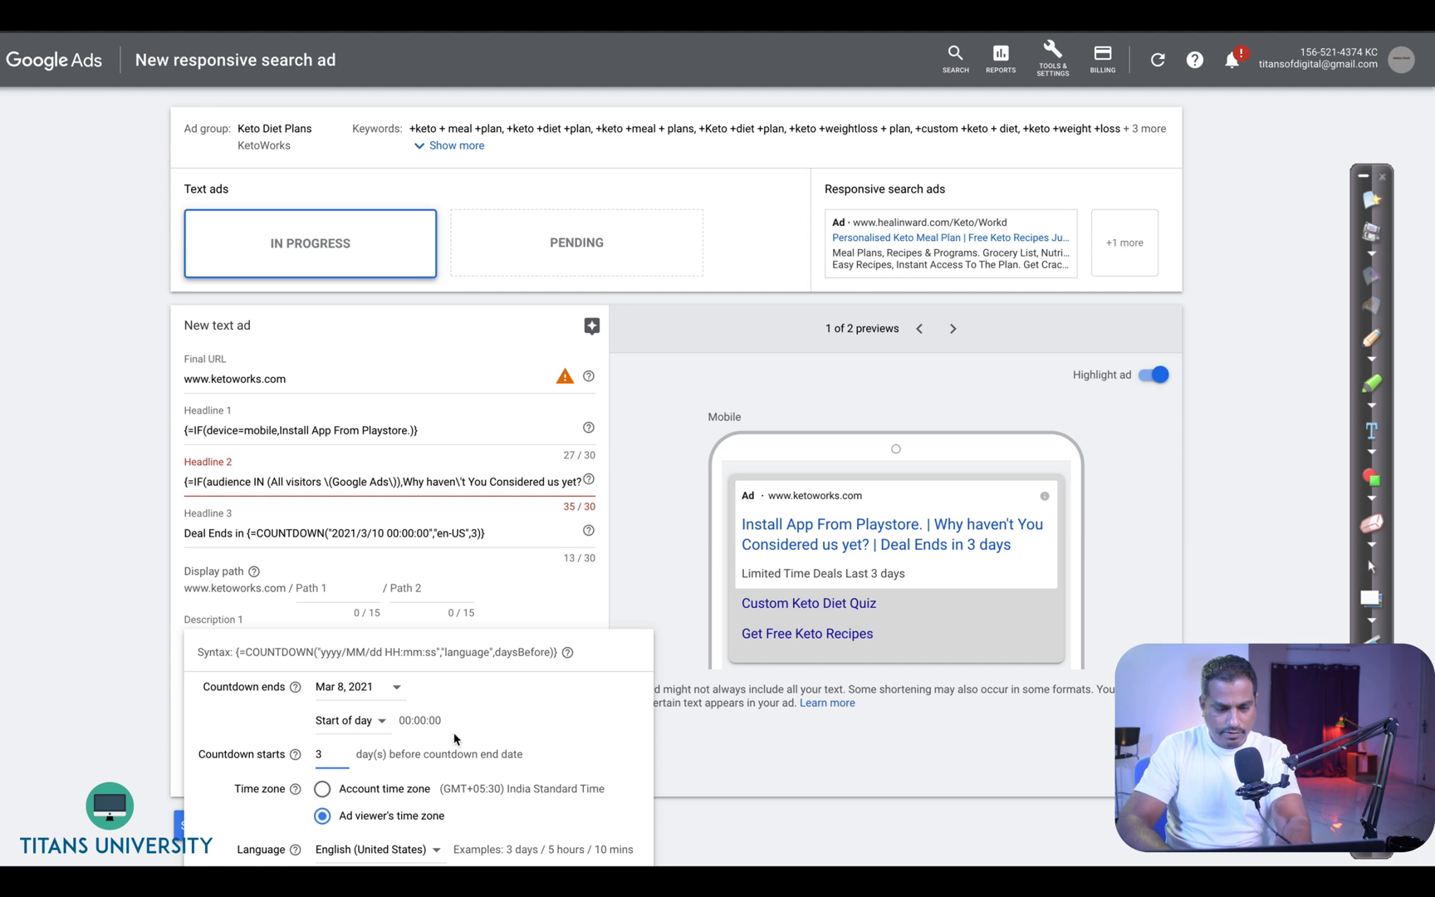
left_click(517, 730)
left_click(371, 689)
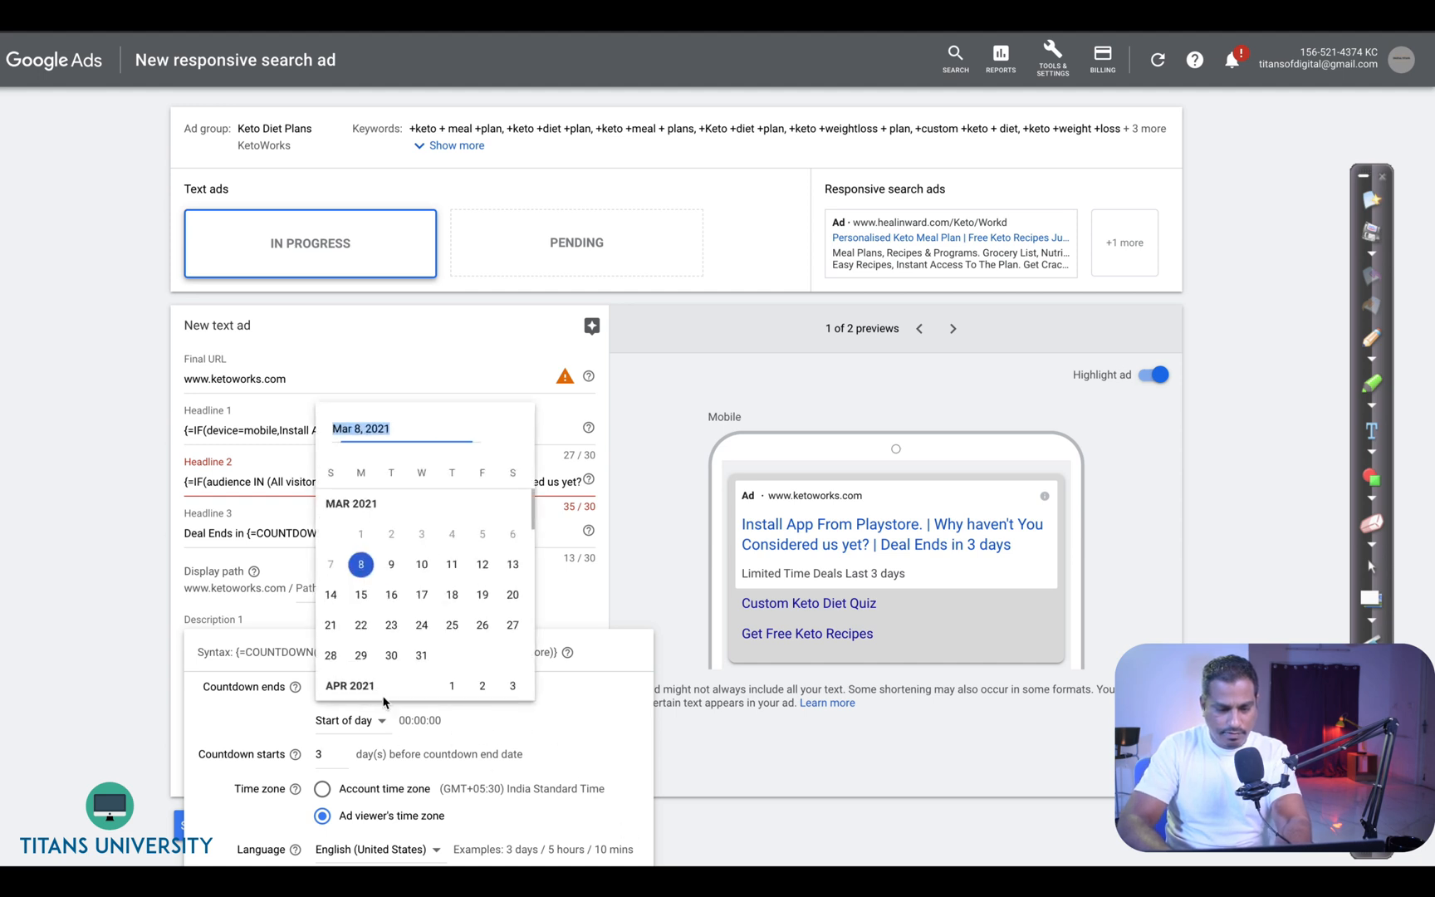
left_click(421, 567)
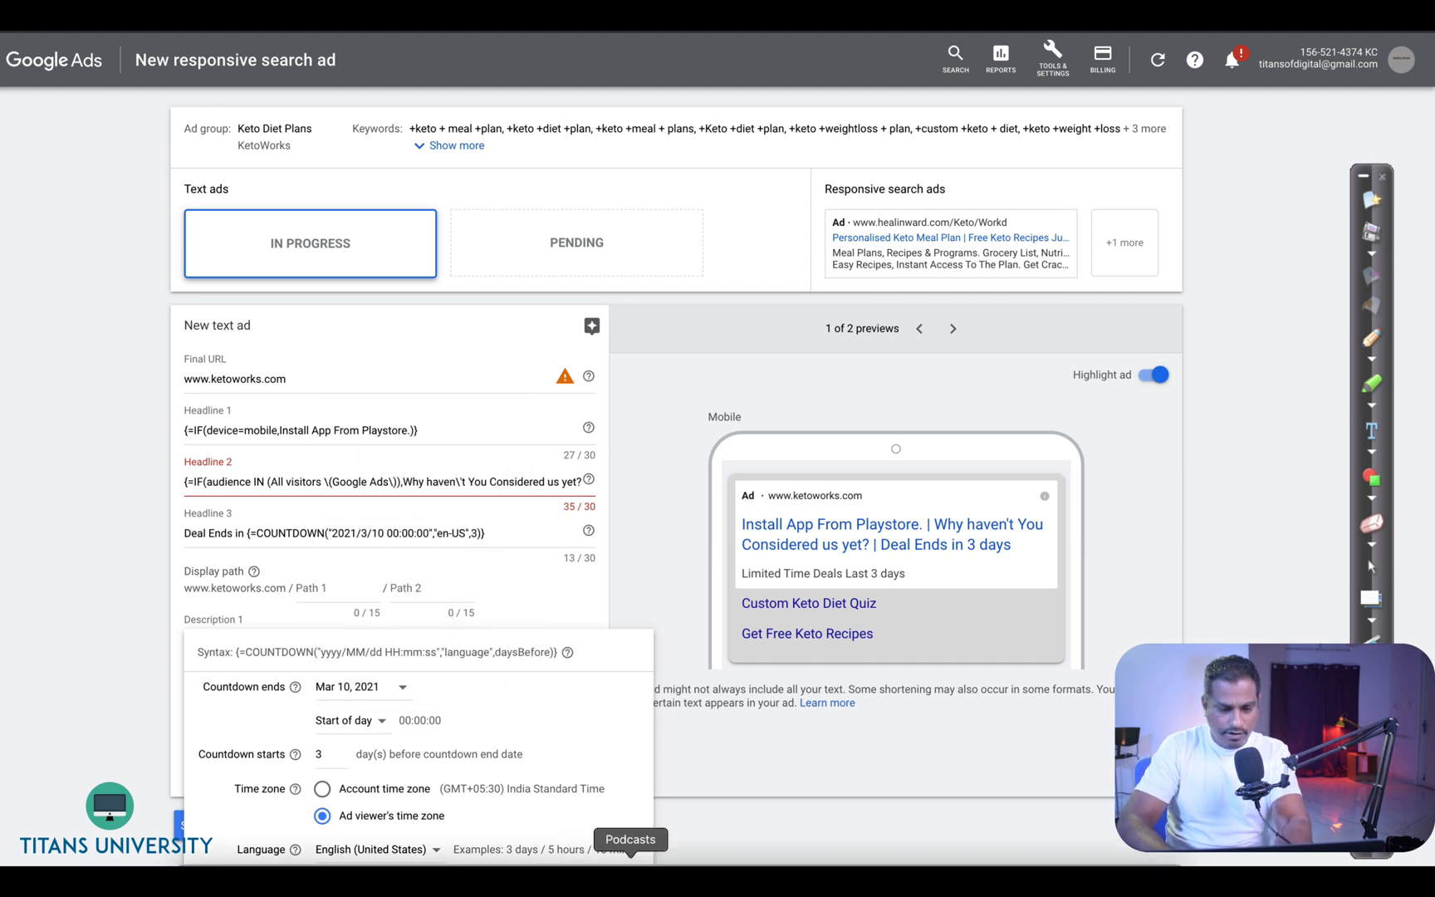
left_click(600, 877)
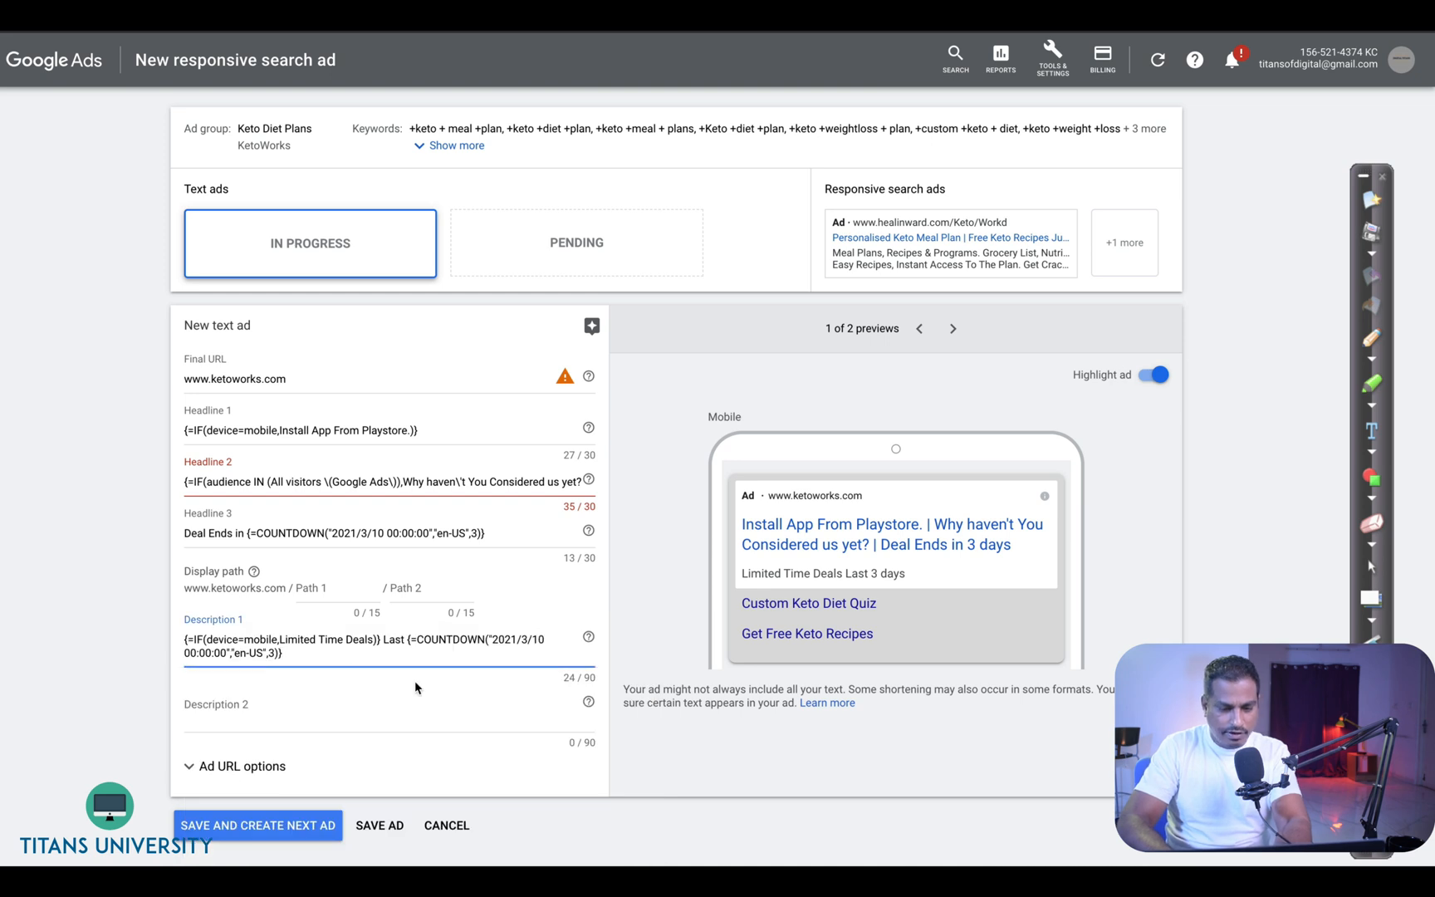
- Finish description 1 with " left." after the countdown
type("days ledt")
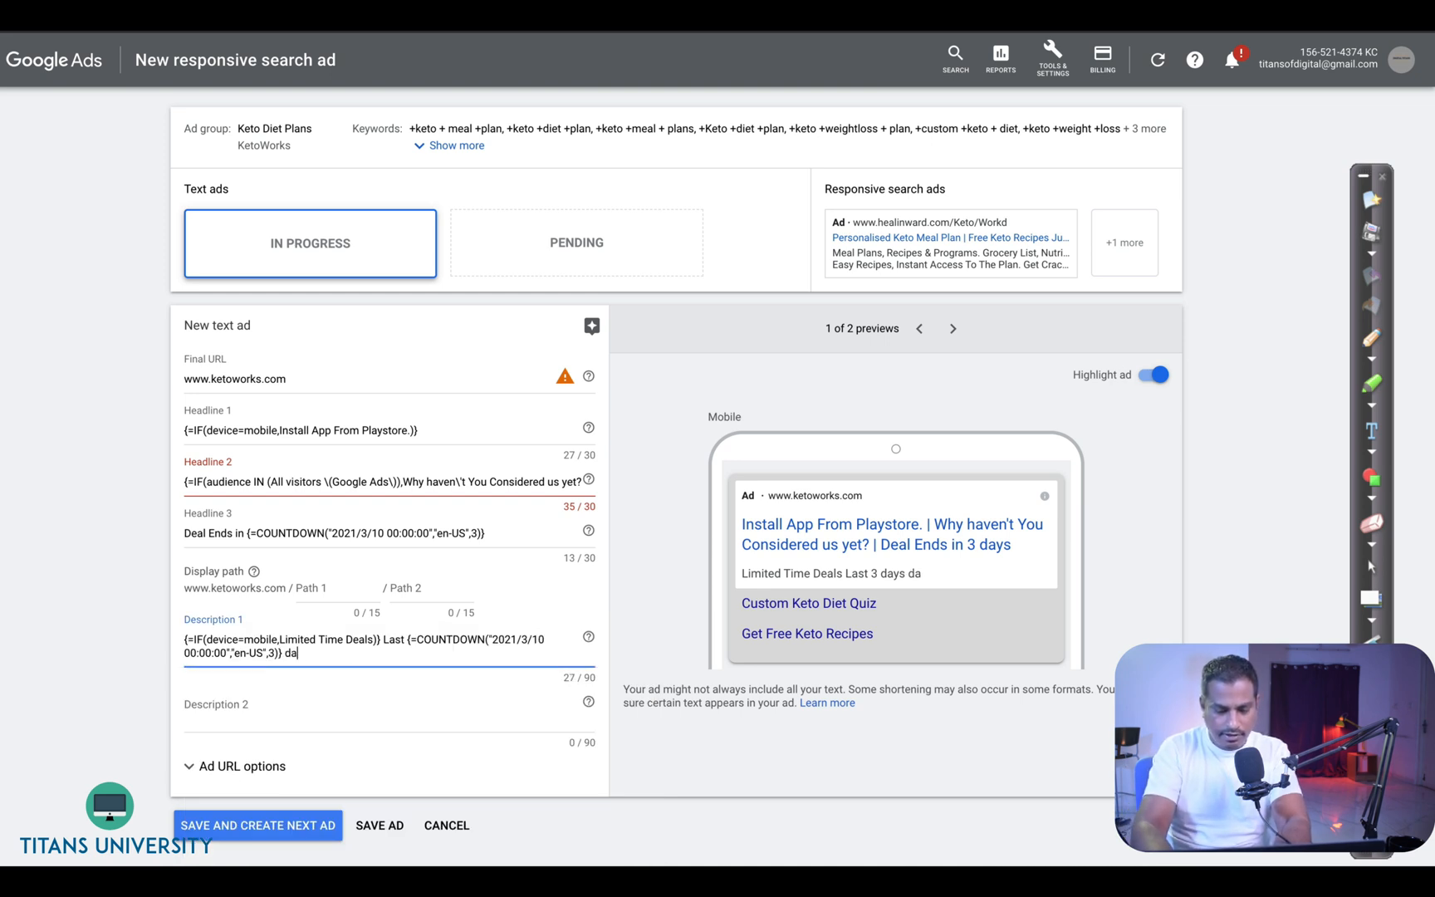
key("BackSpace")
key("BackSpace")
type("fy")
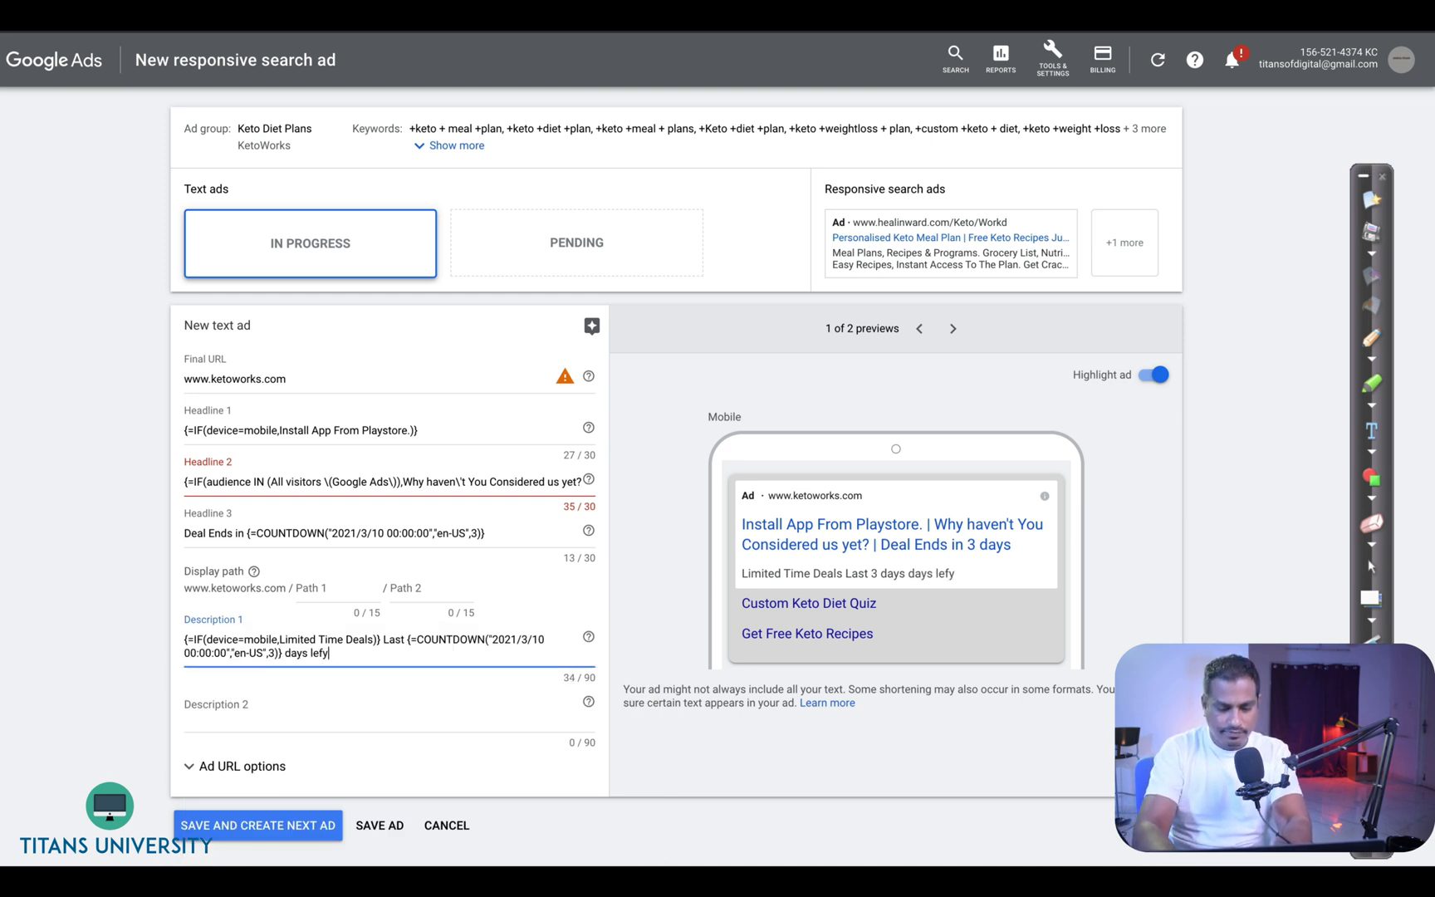
left_click(452, 714)
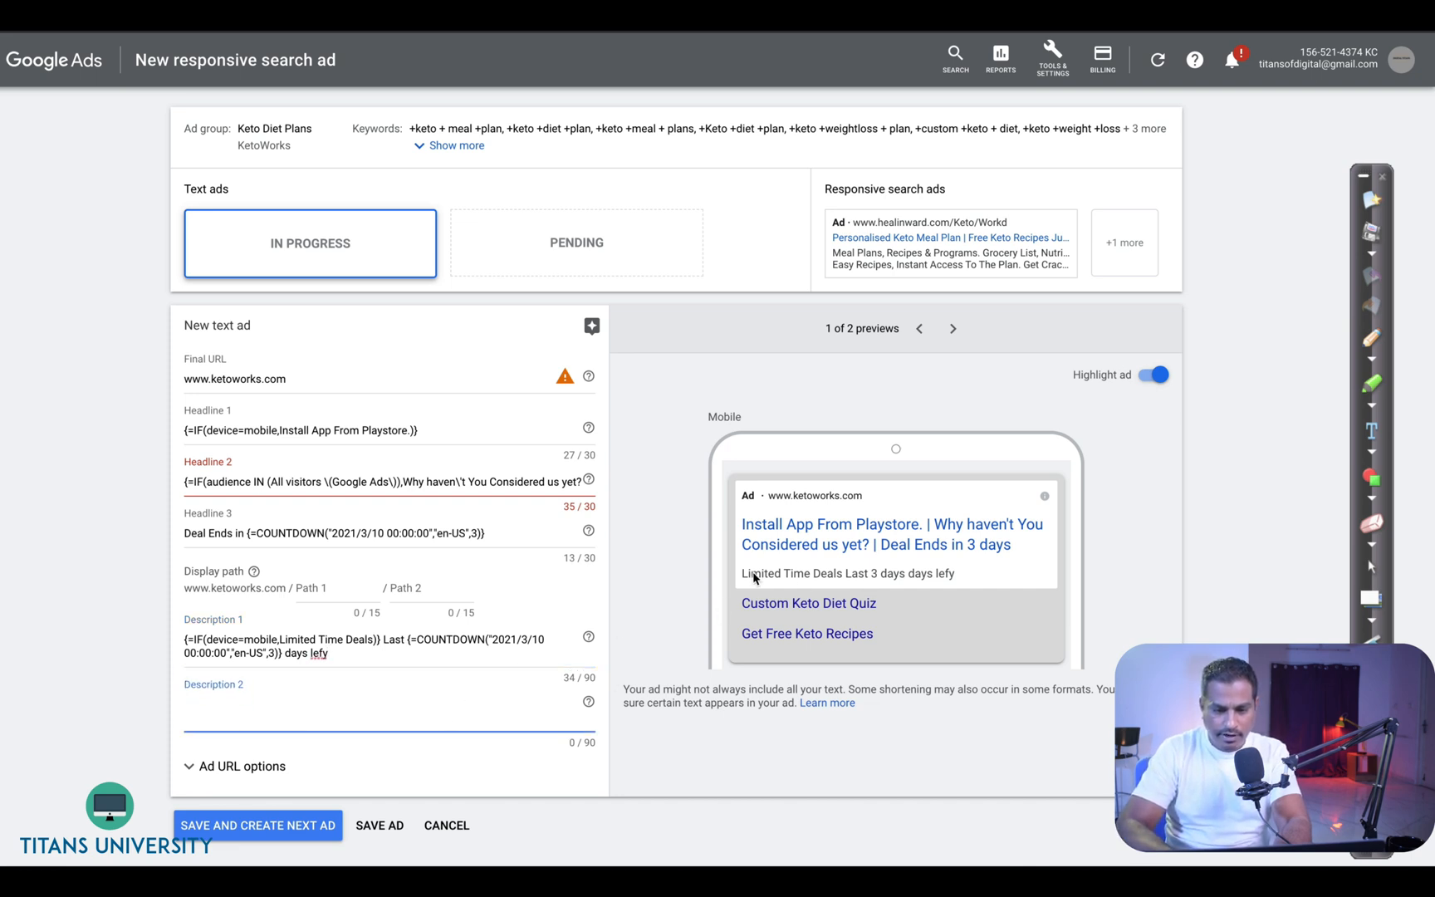
left_click_drag(742, 575, 947, 579)
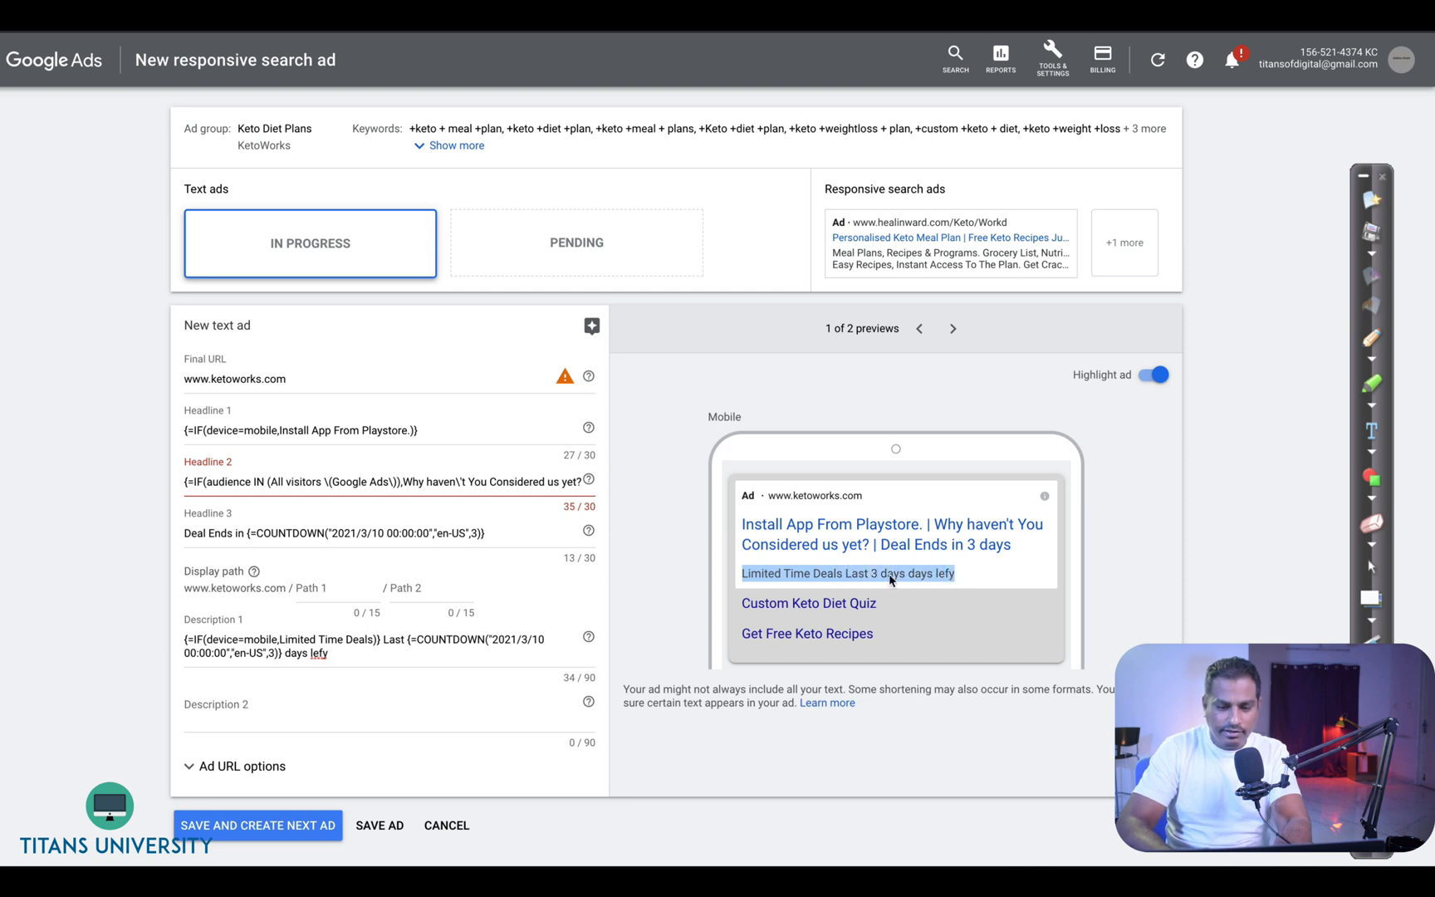
left_click(295, 656)
double_click(295, 657)
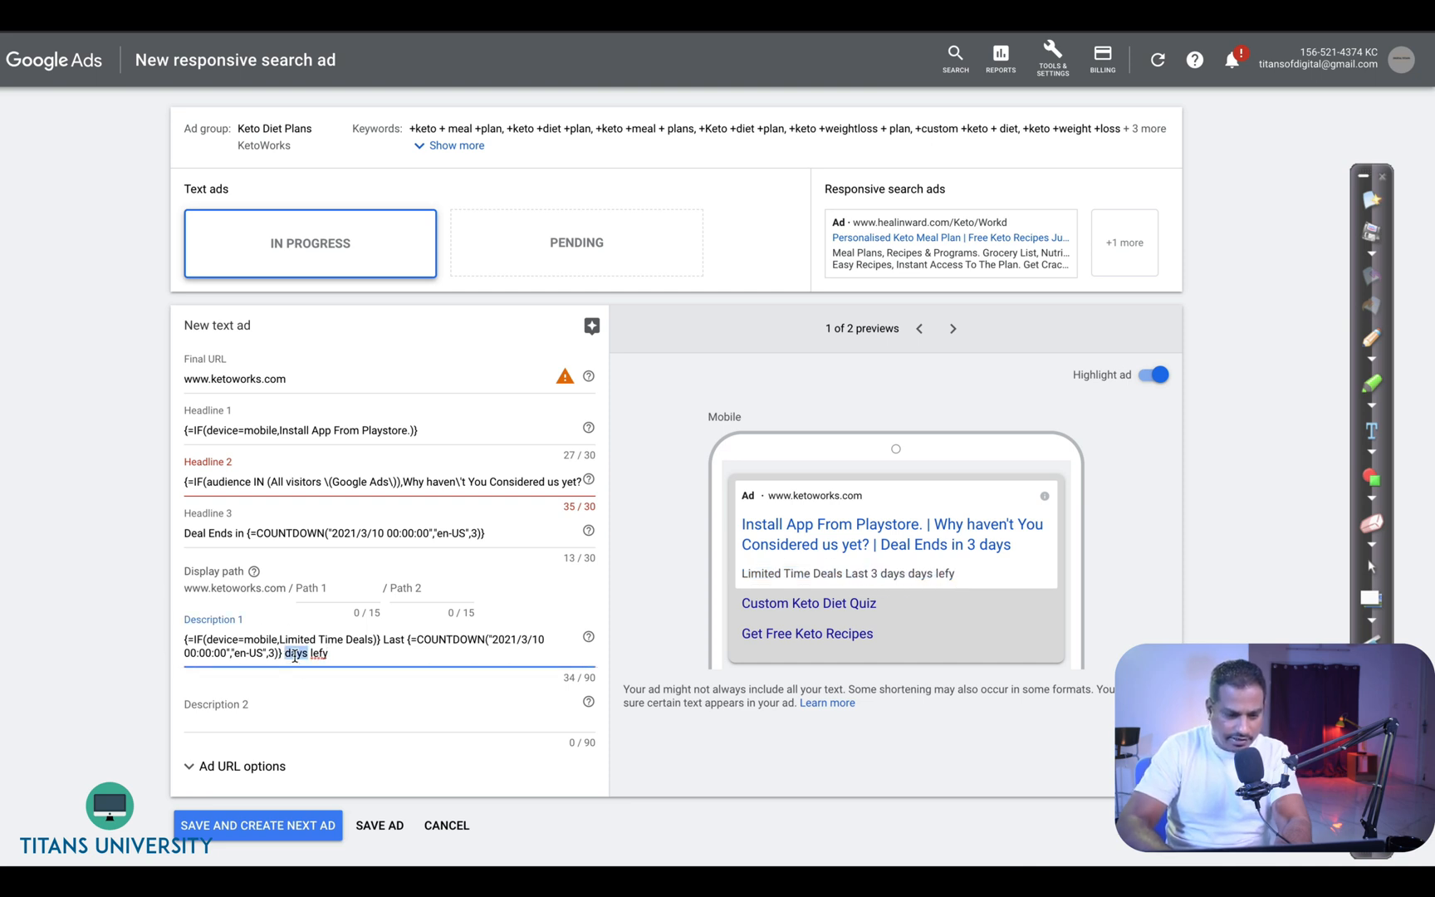
key("BackSpace")
key("BackSpace")
type("t.")
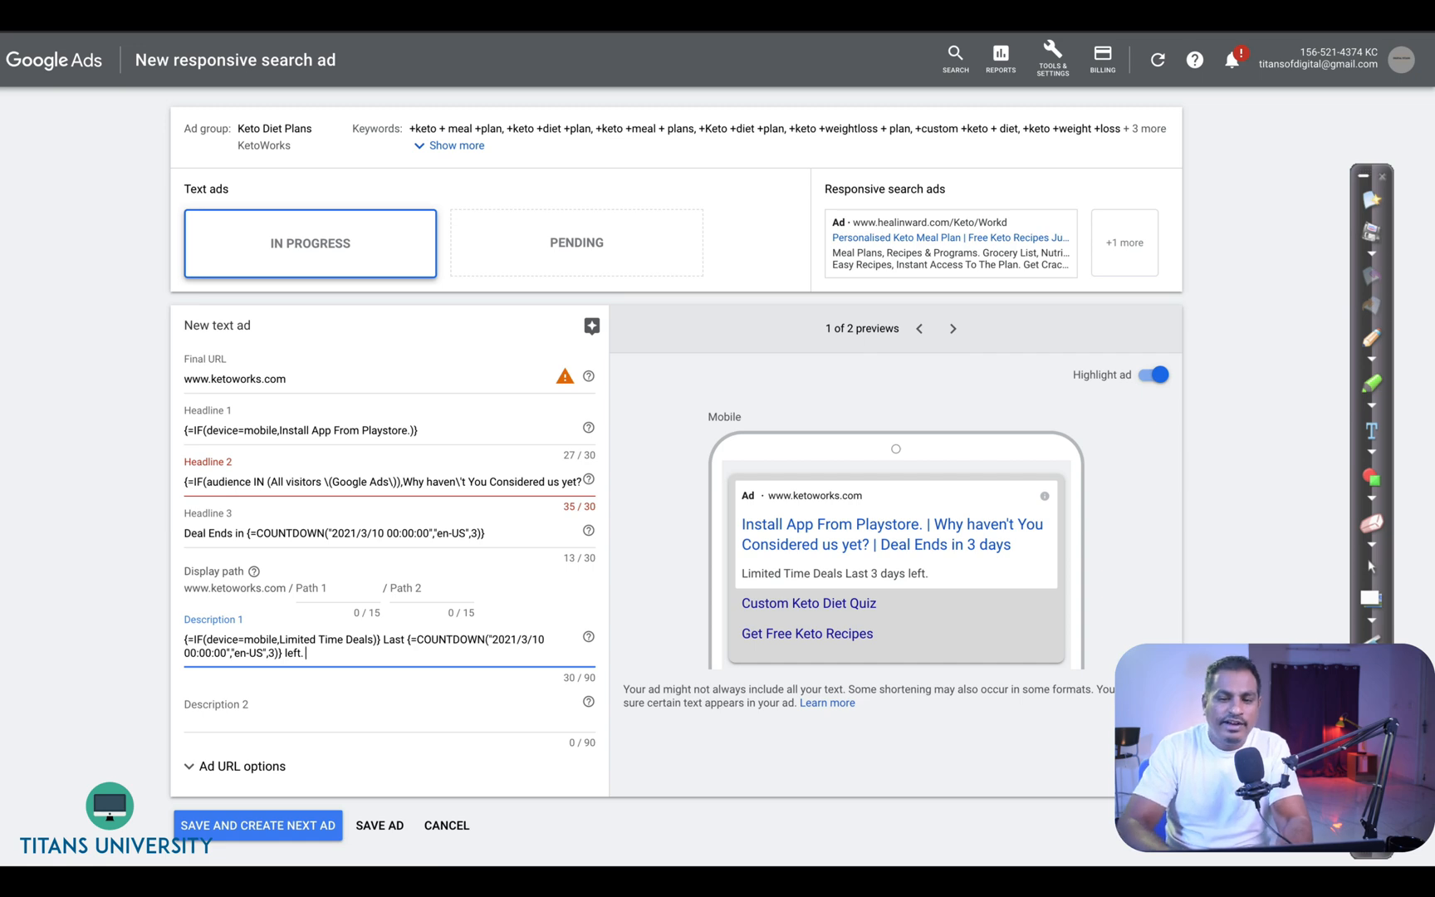
- Go to Business data, leaving the unsaved text ad
left_click(1052, 56)
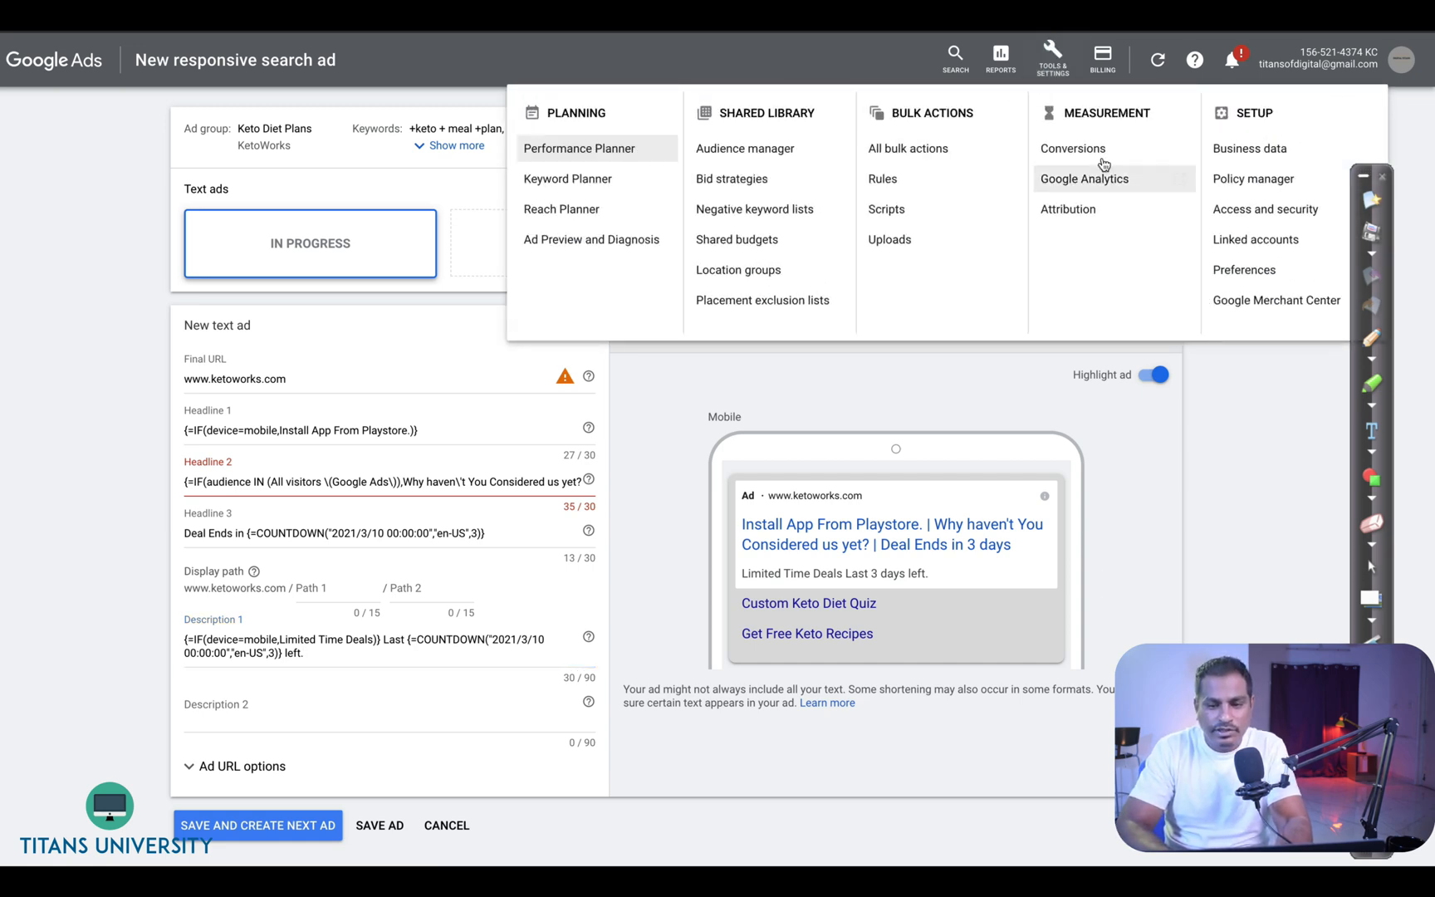
left_click(1236, 148)
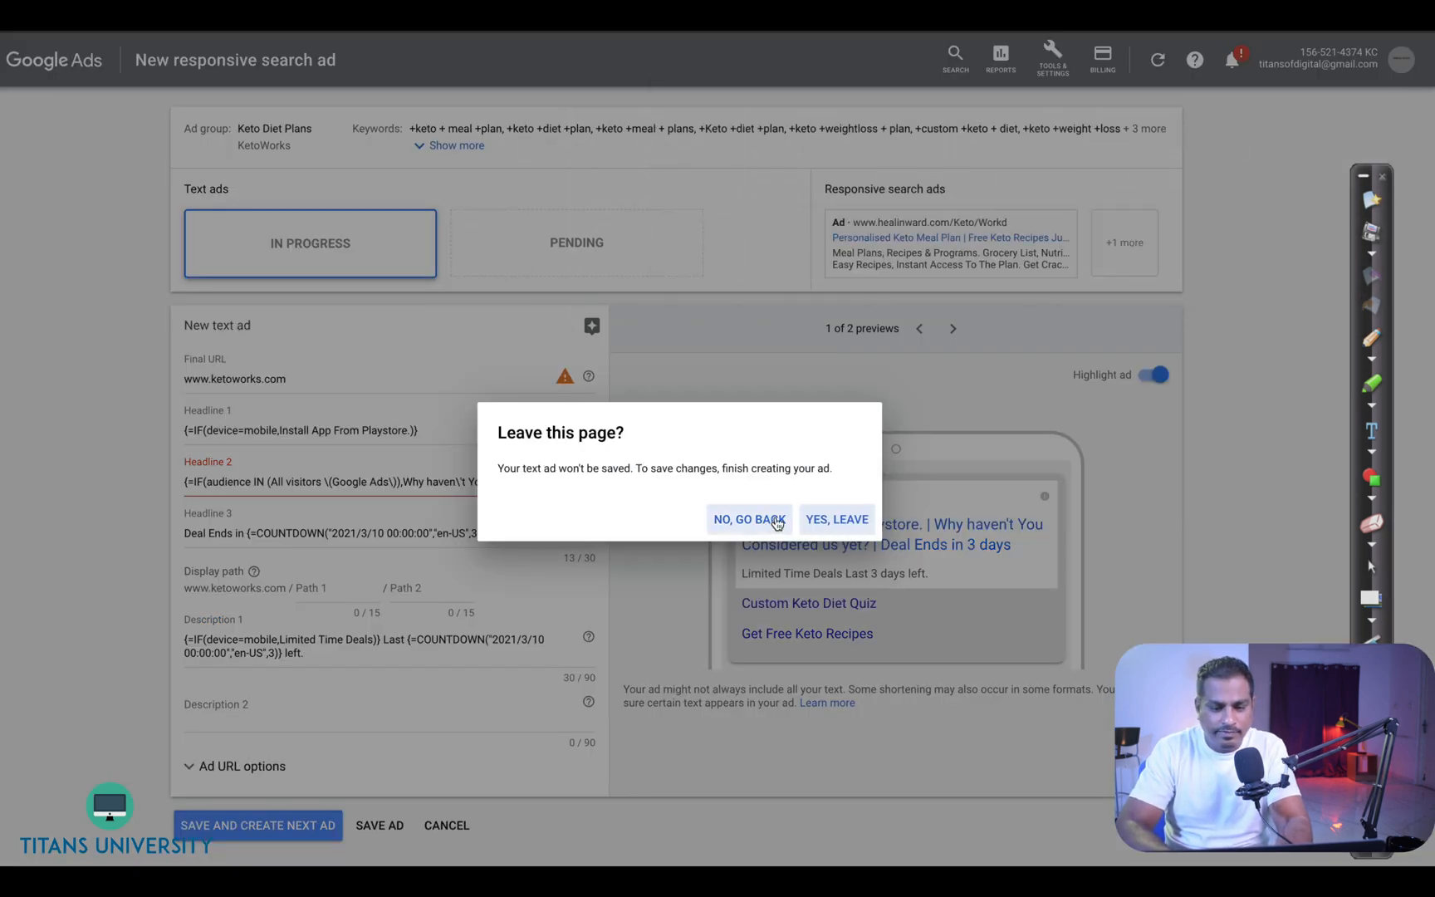
left_click(824, 521)
- Start uploading new ad customizer data and select the ad customizer data template link
left_click(424, 158)
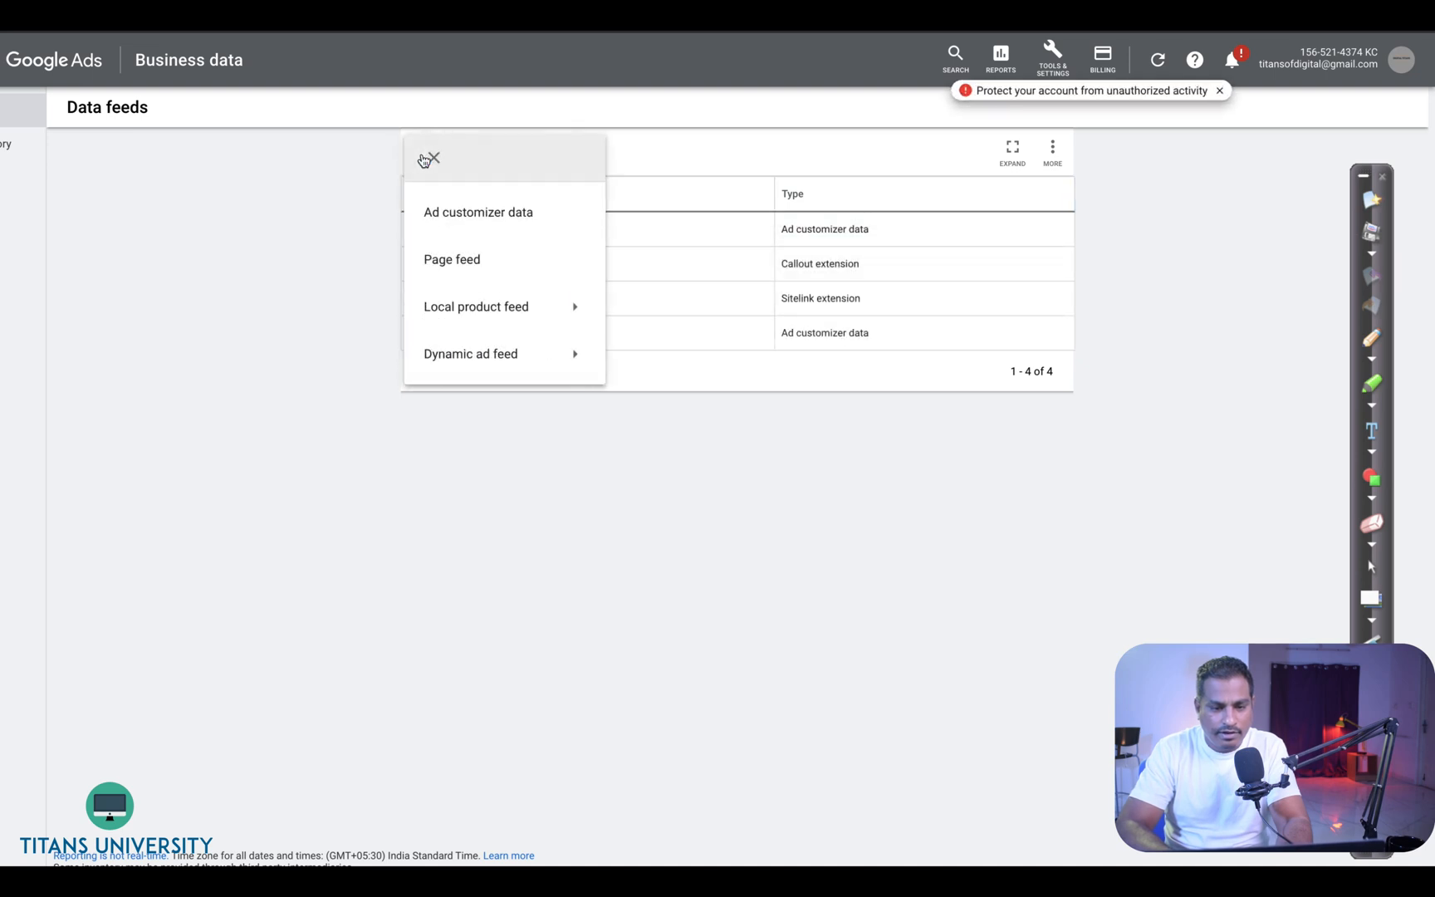
left_click(458, 214)
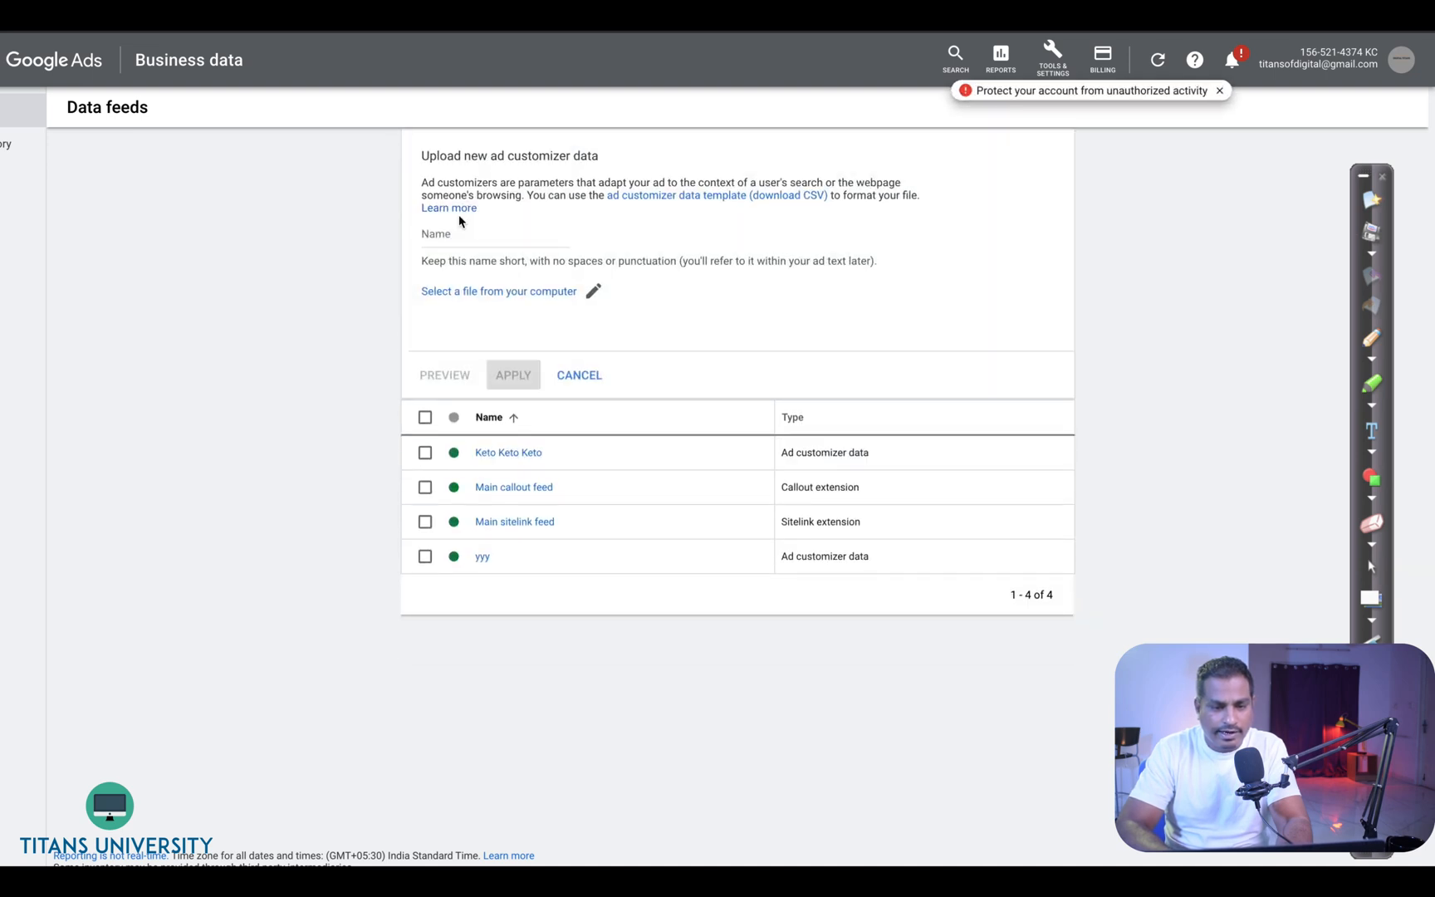
right_click(677, 205)
left_click(651, 211)
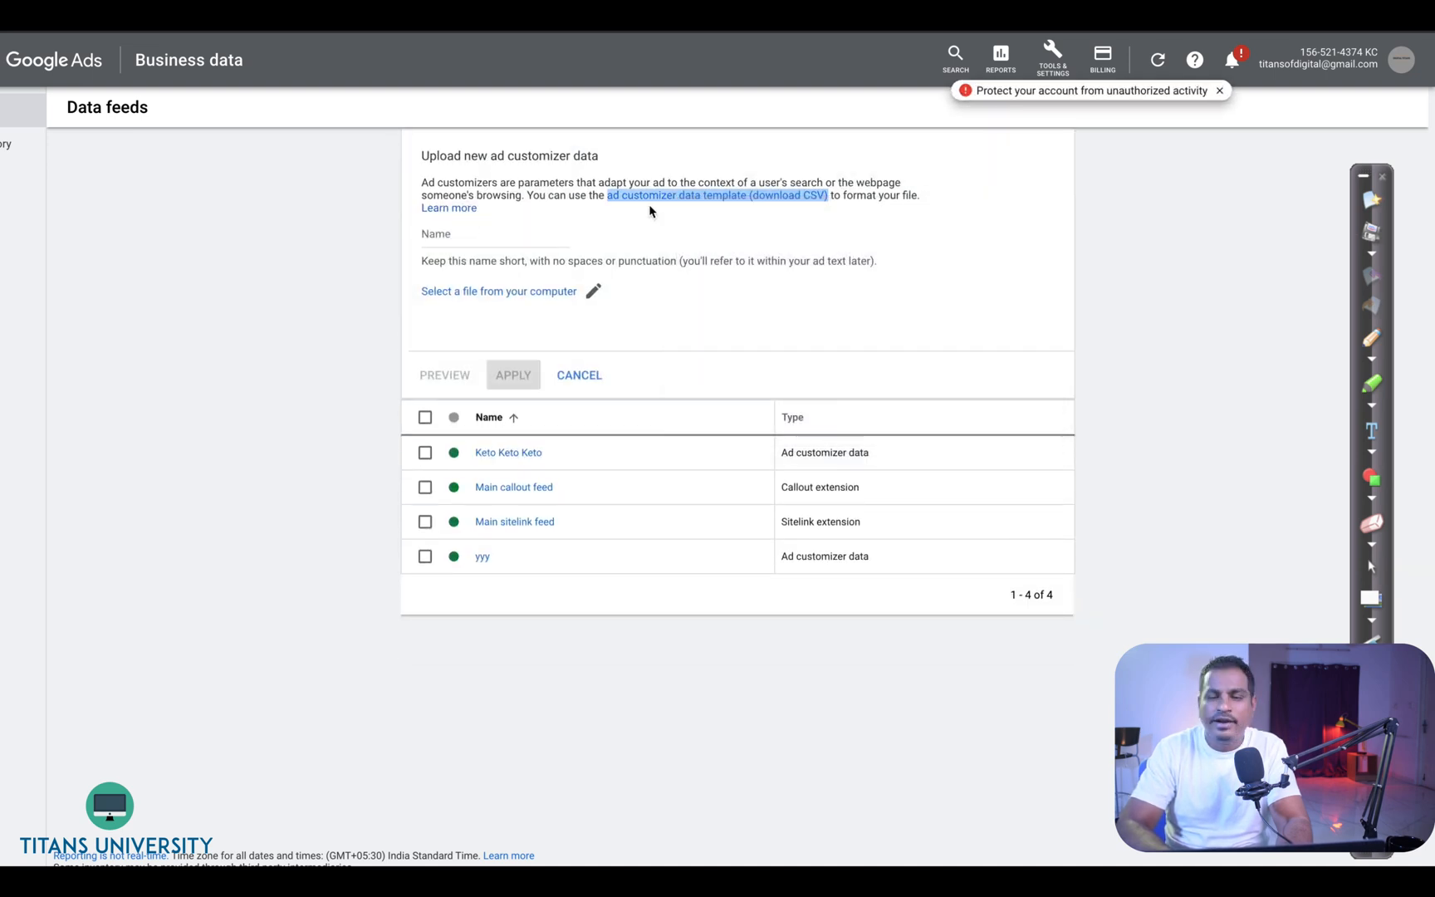